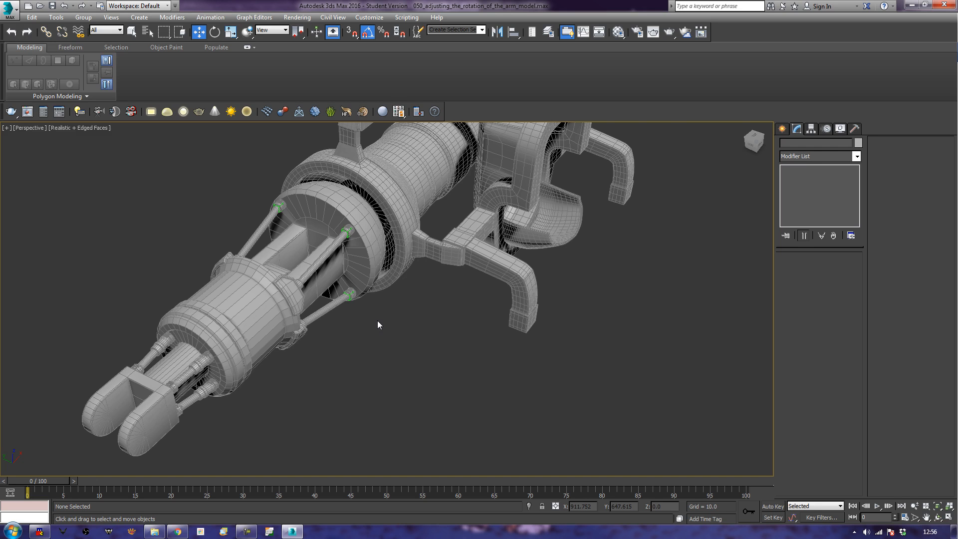
Select the inner edge loop of the front socket opening on the main arm body
alt+middle_drag(421, 354, 540, 333)
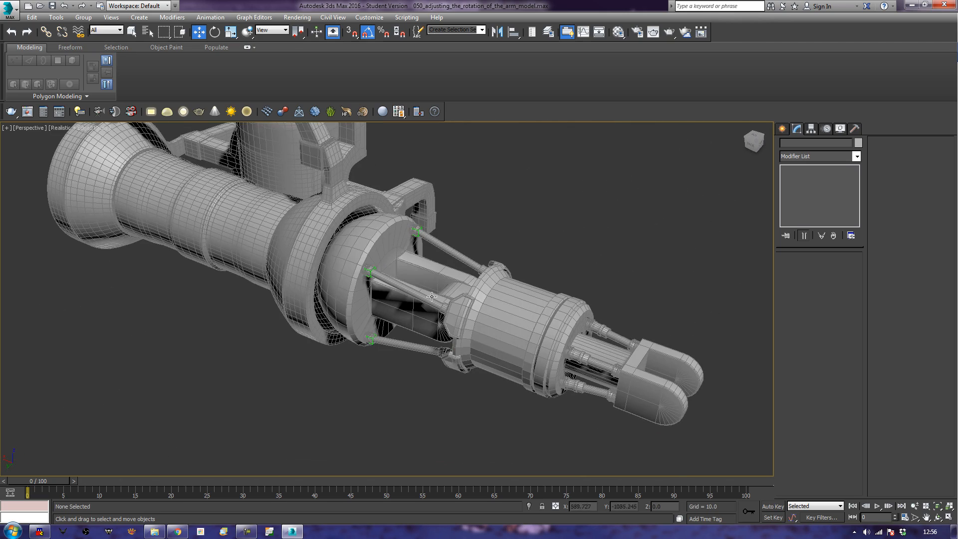
click(337, 275)
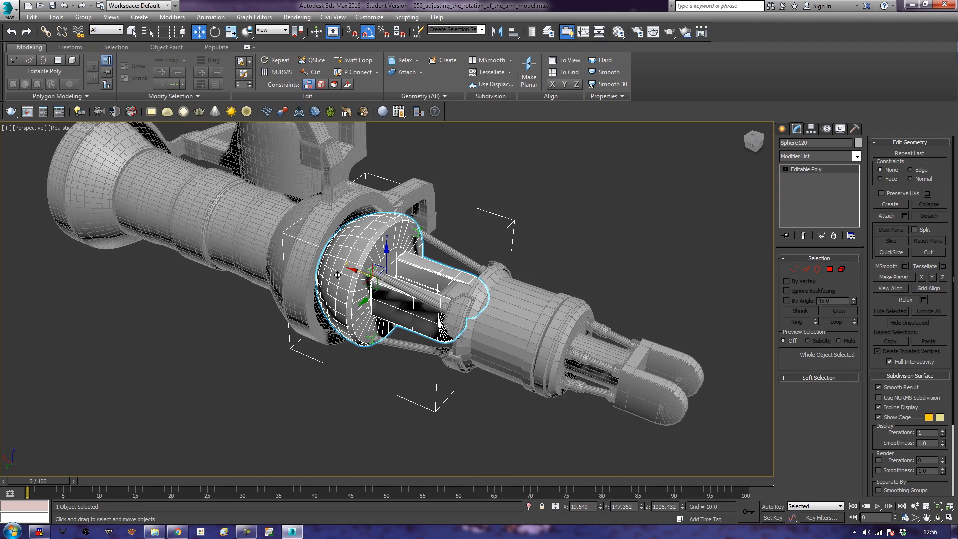
alt+middle_drag(338, 274, 469, 310)
key(F3)
click(414, 318)
scroll(414, 318, up, 3)
scroll(432, 329, up, 3)
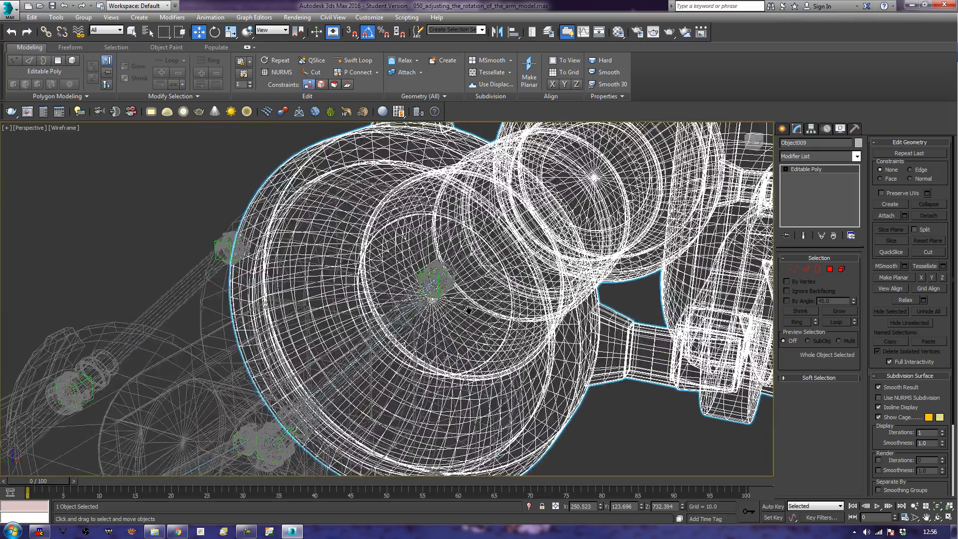
key(F3)
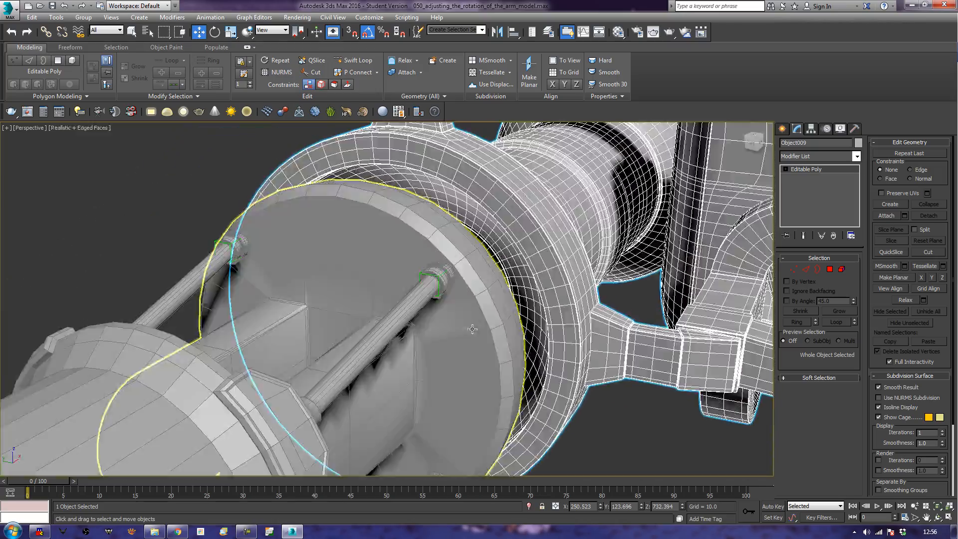
click(808, 271)
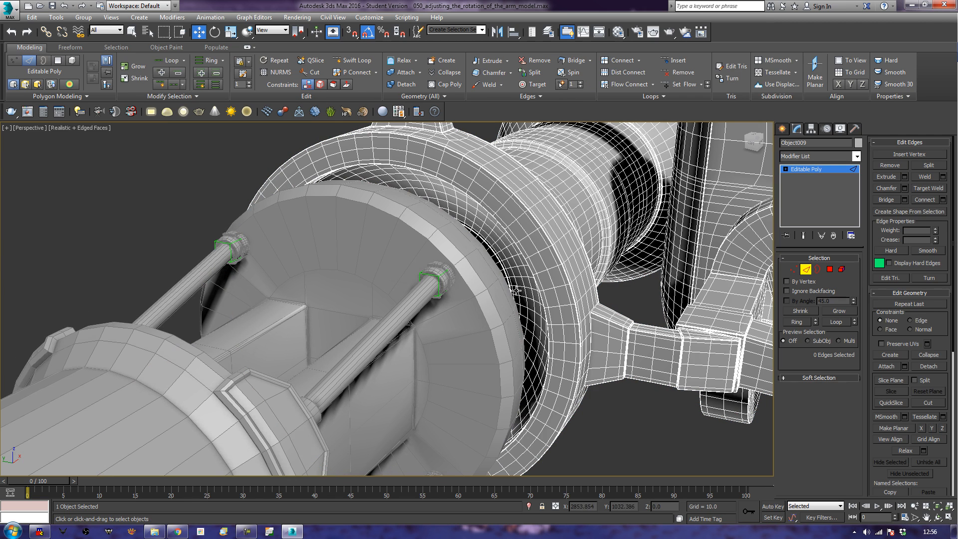
double_click(518, 291)
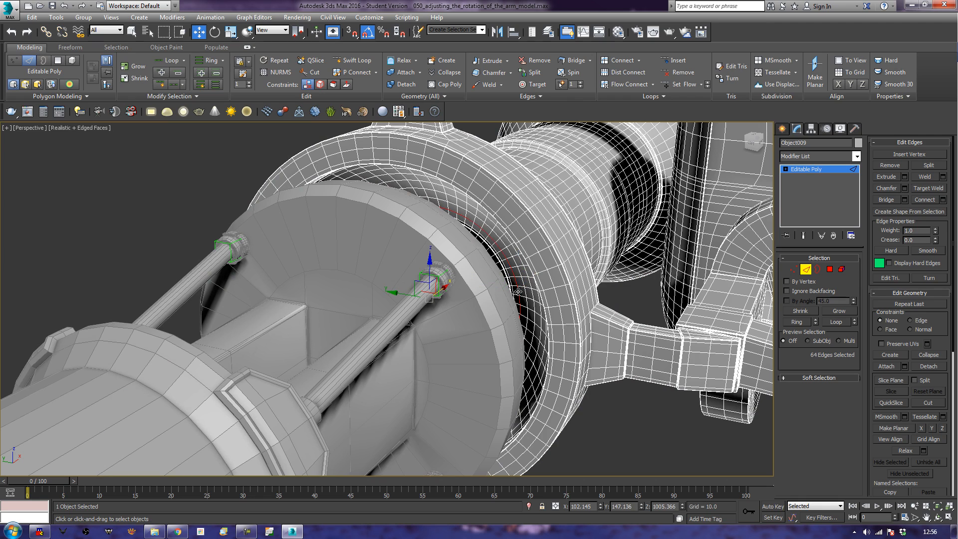
Convert the edge loop to a polygon selection and grow it until it covers the whole front rim of the socket
ctrl+click(830, 269)
alt+middle_drag(713, 347, 695, 360)
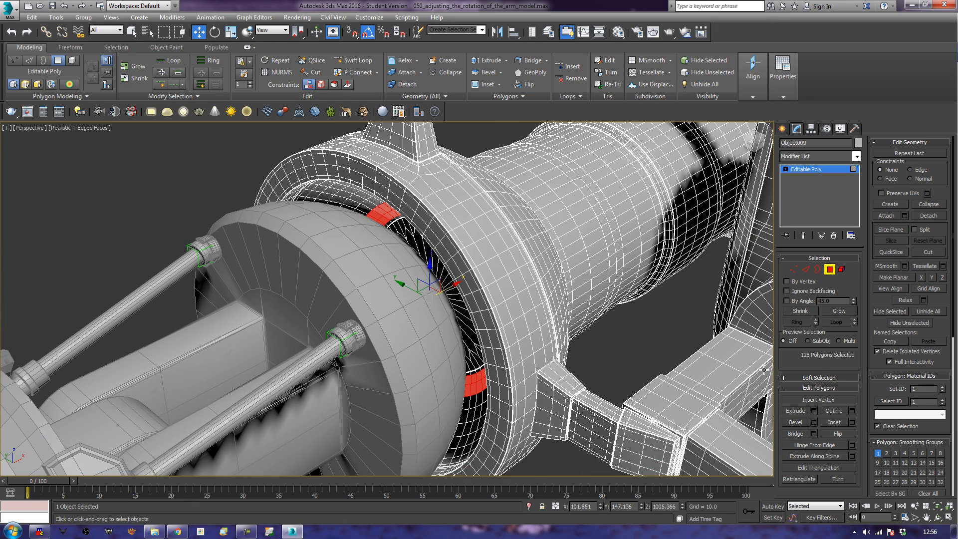
click(831, 312)
click(832, 312)
click(831, 313)
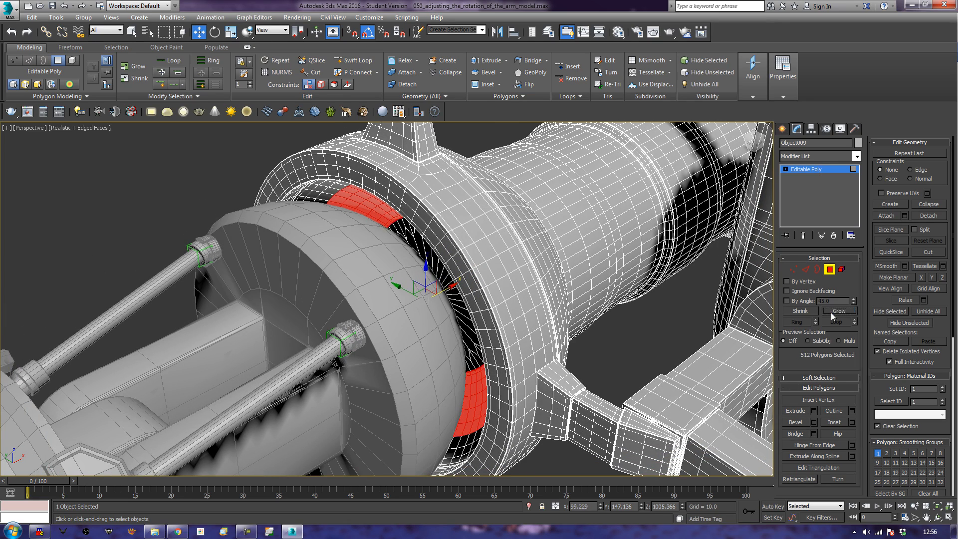
click(831, 312)
click(831, 313)
click(831, 312)
click(831, 312)
click(832, 312)
click(832, 313)
click(831, 313)
click(832, 312)
click(831, 313)
click(831, 313)
click(832, 313)
click(832, 313)
click(832, 313)
click(832, 313)
click(832, 313)
click(831, 314)
click(831, 313)
click(831, 313)
Detach the selected front rim polygons from the arm body as a separate object
alt+middle_drag(565, 438, 562, 364)
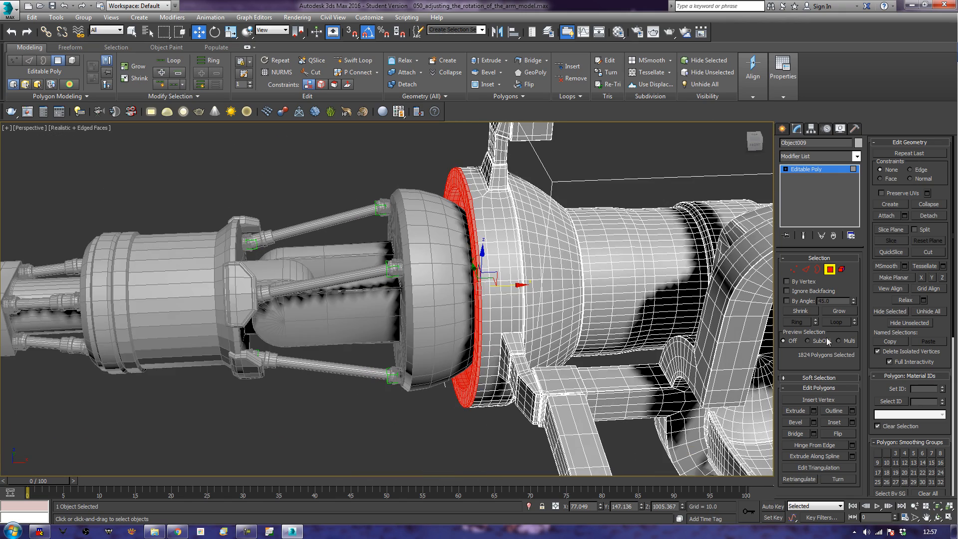
click(929, 216)
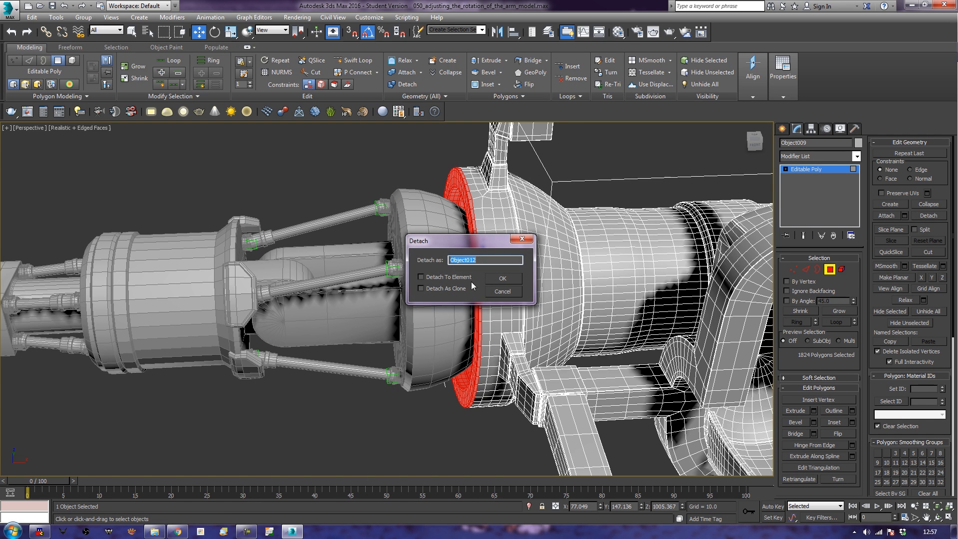
click(494, 278)
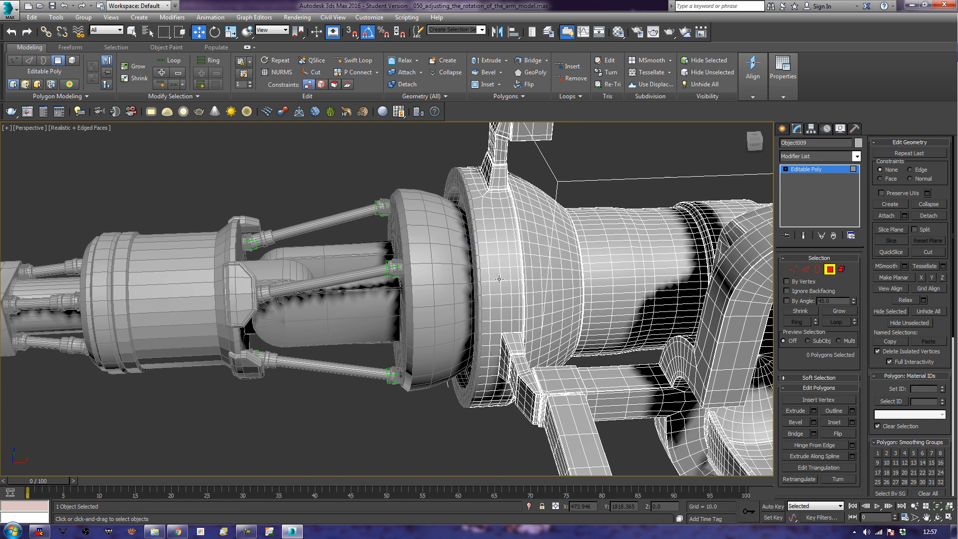
click(831, 272)
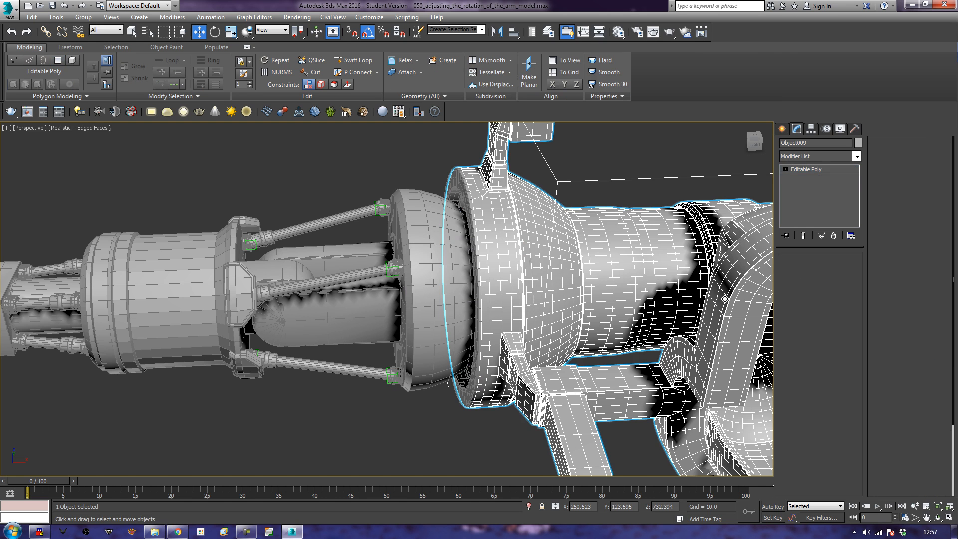
click(842, 270)
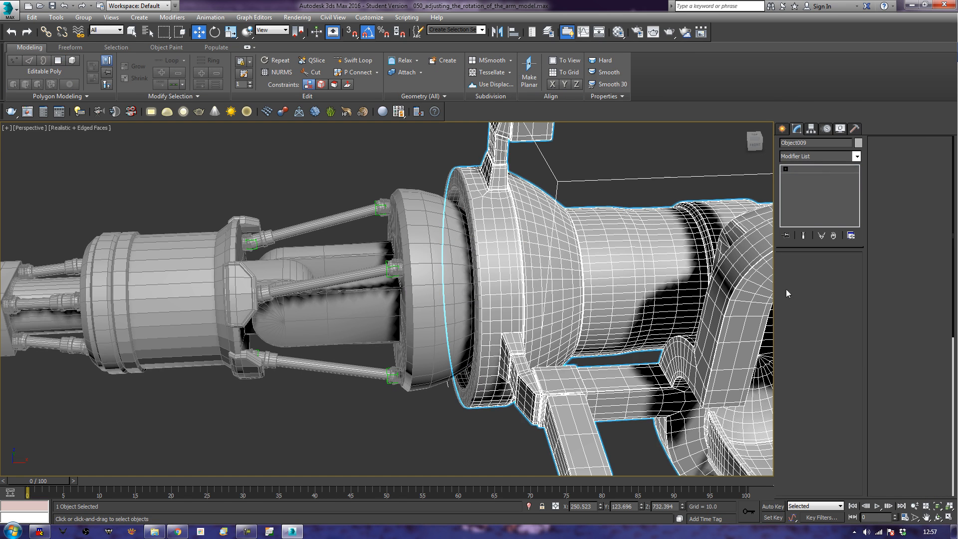
click(469, 382)
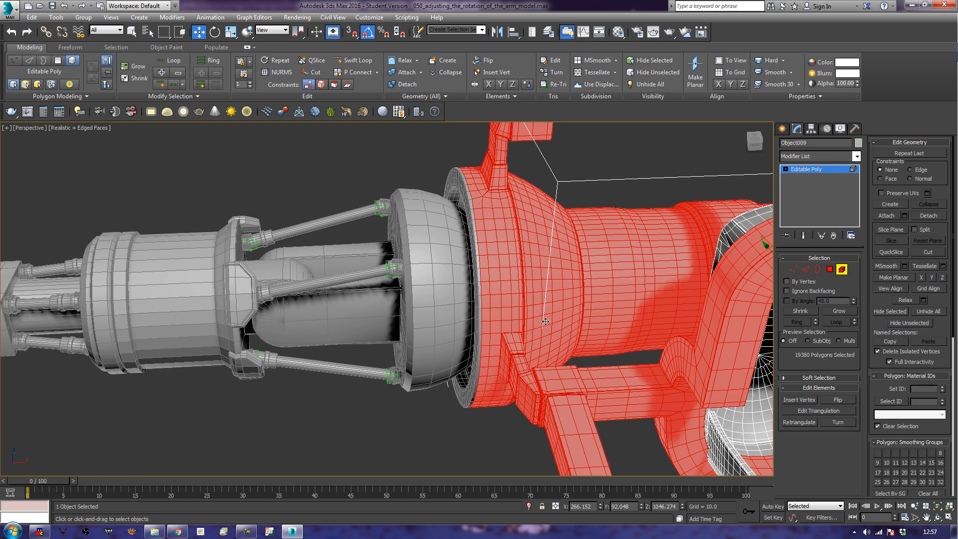
click(841, 270)
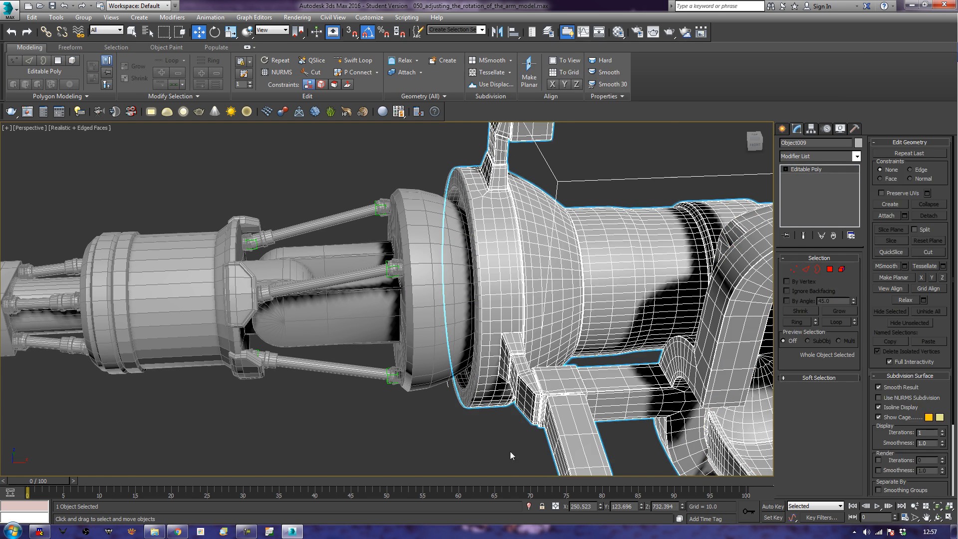
Move the detached rim element along the X axis away from the arm body, toward the hand
click(456, 404)
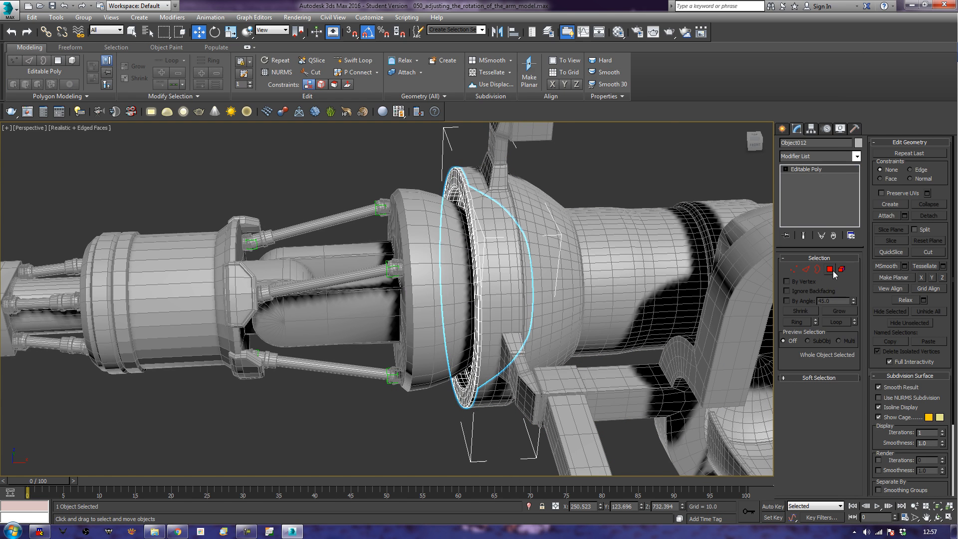
click(842, 270)
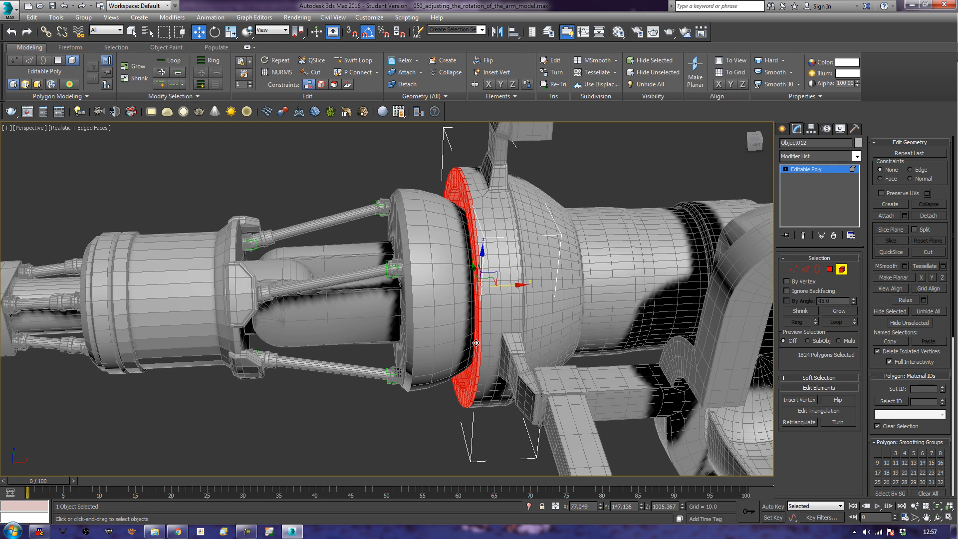
drag(519, 286, 465, 285)
click(827, 270)
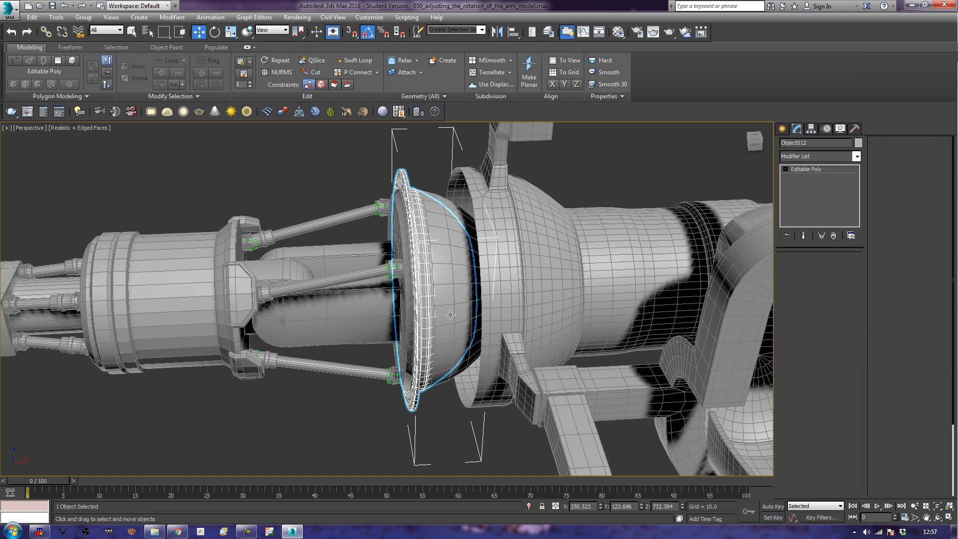
Unhide all objects to examine the arm on the complete robot, and return to the isolated arm with the rim selected
alt+middle_drag(501, 353, 488, 359)
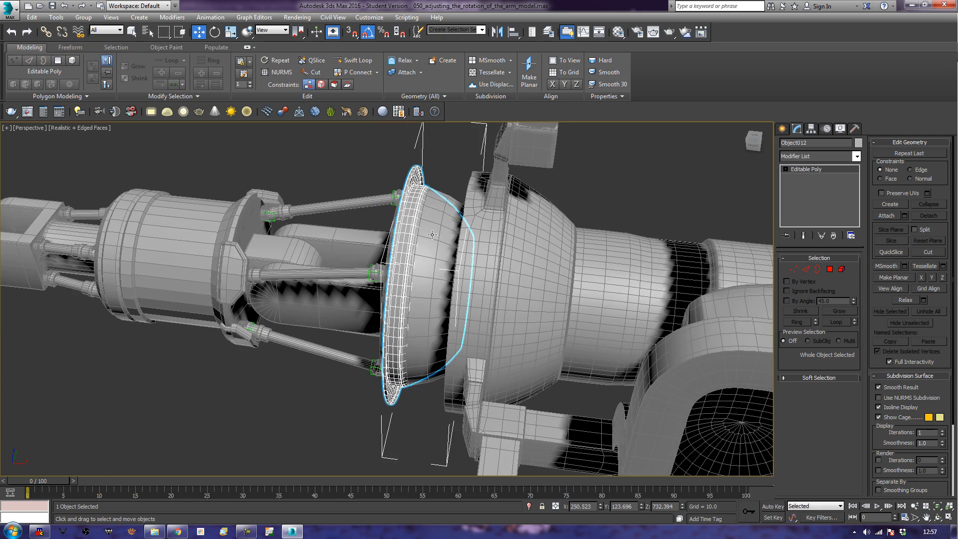
alt+middle_drag(465, 302, 455, 253)
scroll(537, 297, down, 3)
scroll(537, 297, down, 1)
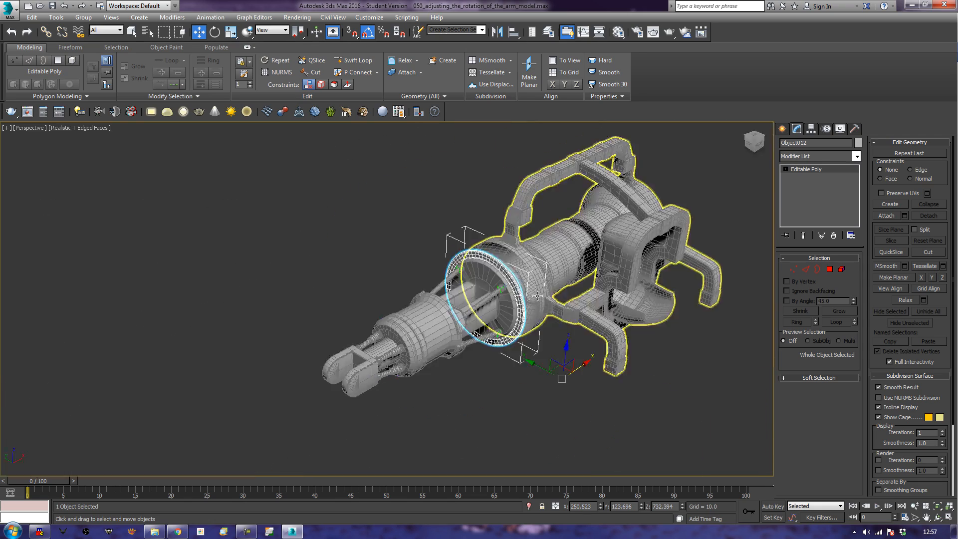
alt+middle_drag(537, 296, 545, 321)
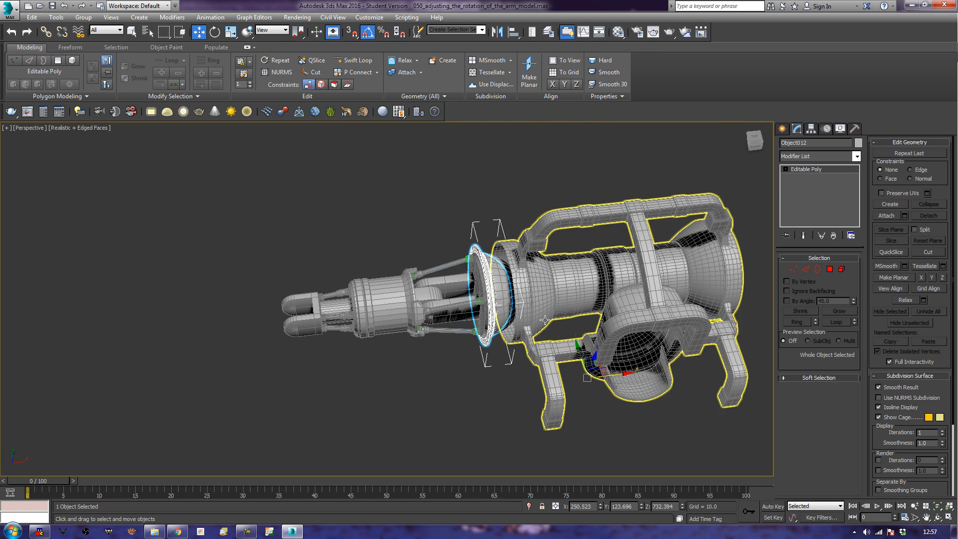
right_click(489, 372)
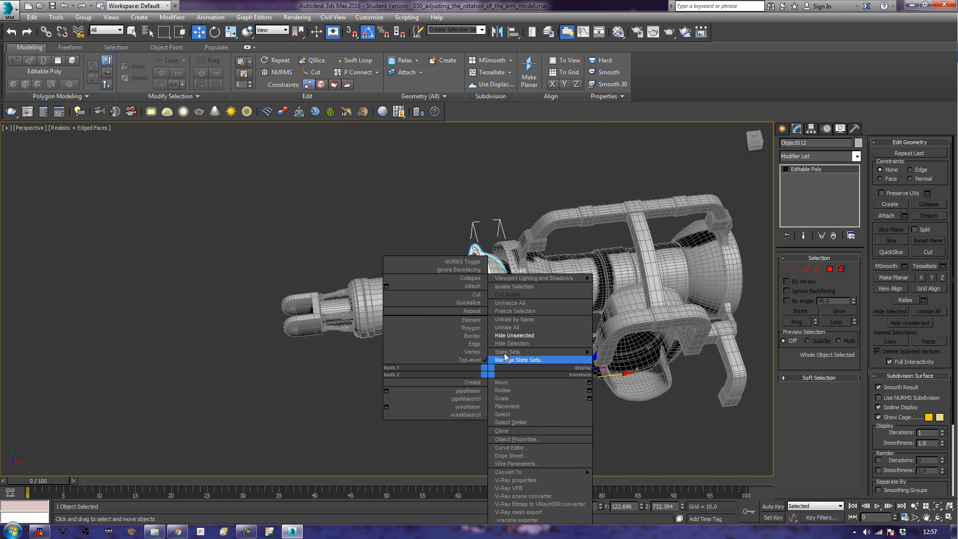
click(512, 327)
click(427, 404)
mouse_move(477, 358)
alt+middle_down()
mouse_move(473, 316)
mouse_move(462, 335)
mouse_move(441, 336)
mouse_move(491, 369)
alt+middle_up()
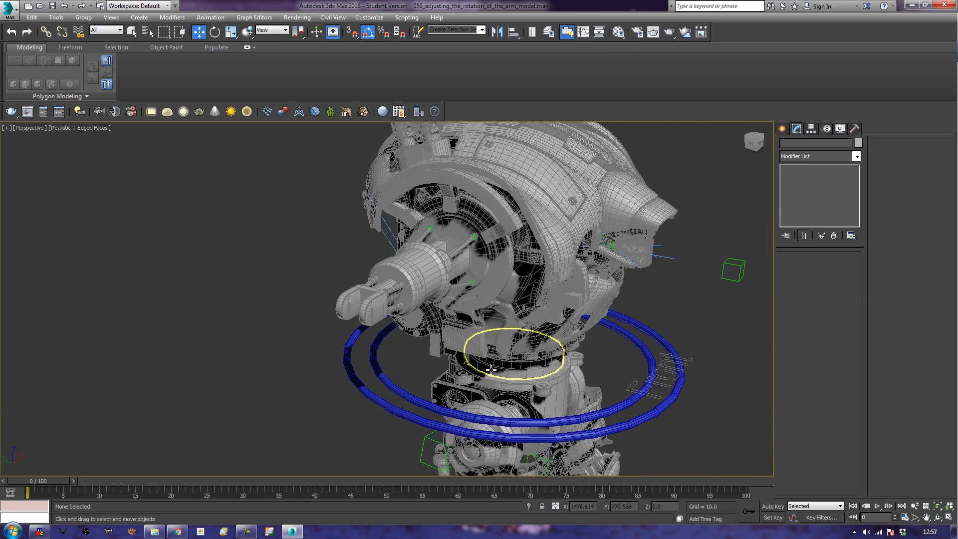
click(491, 370)
key(alt+q)
alt+middle_drag(541, 345, 509, 351)
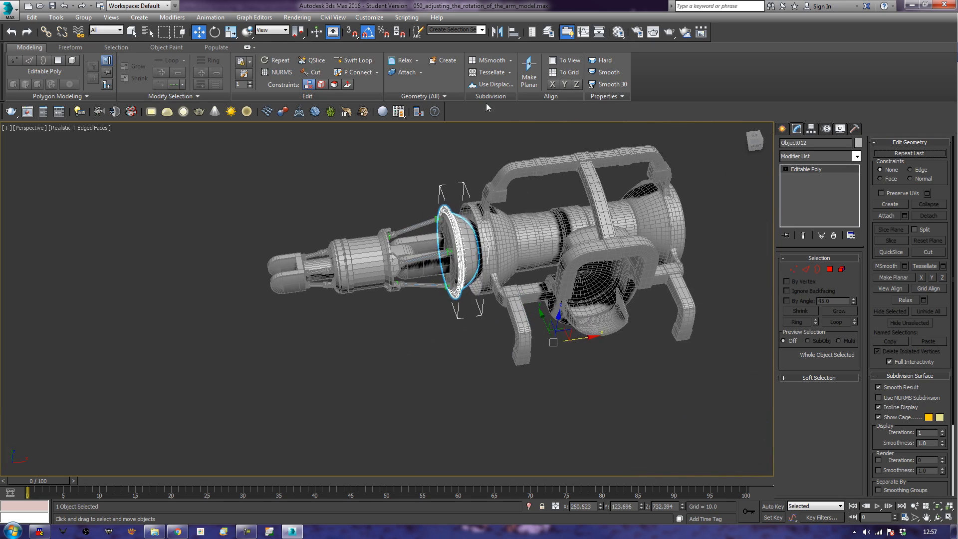
Mirror the detached rim to the arm's opposite end with a Symmetry modifier on the X axis, flipped
click(819, 157)
scroll(819, 159, down, 10)
key(Down)
key(Down)
key(Down)
key(Down)
key(Down)
key(Down)
key(Down)
key(Down)
key(Down)
key(Down)
key(Down)
key(Down)
key(Down)
key(Down)
key(Down)
key(Down)
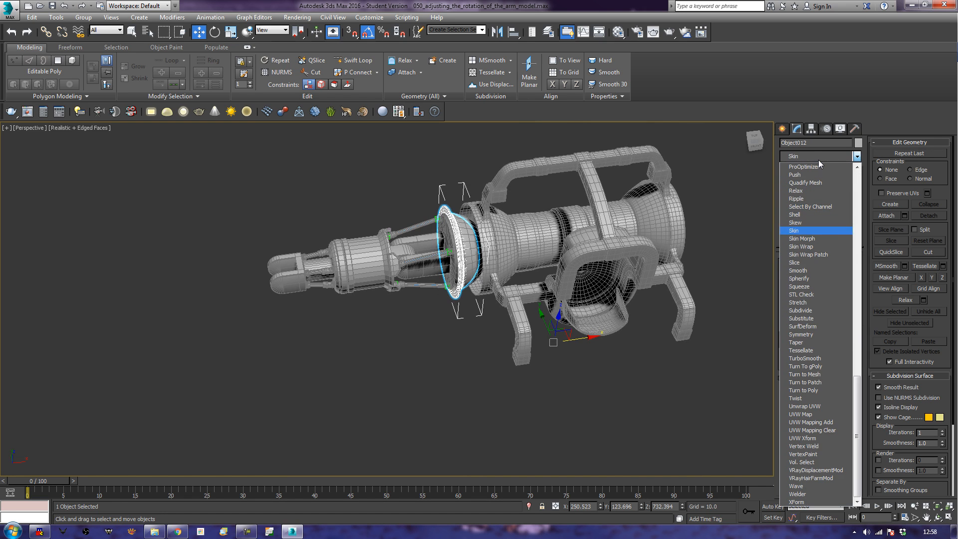
key(Return)
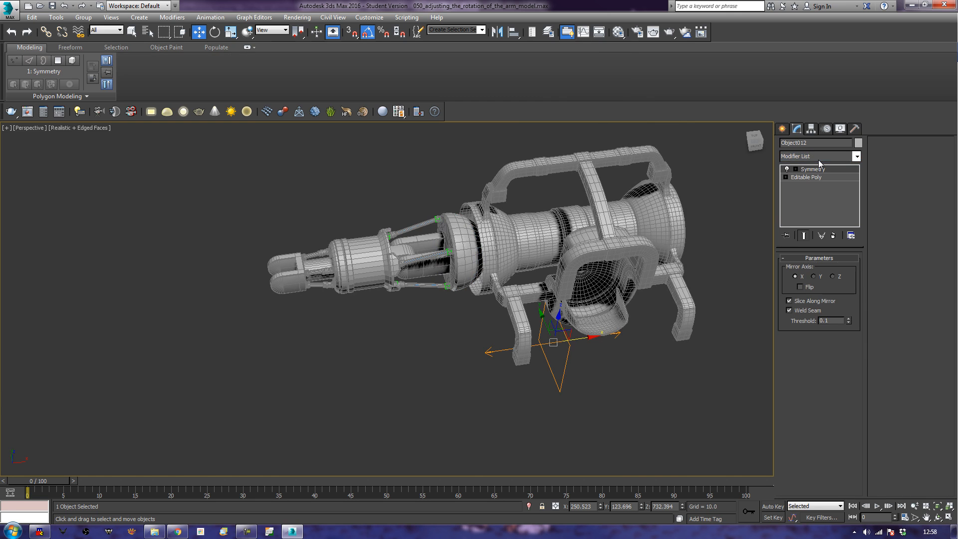
click(801, 287)
alt+middle_drag(664, 320, 636, 332)
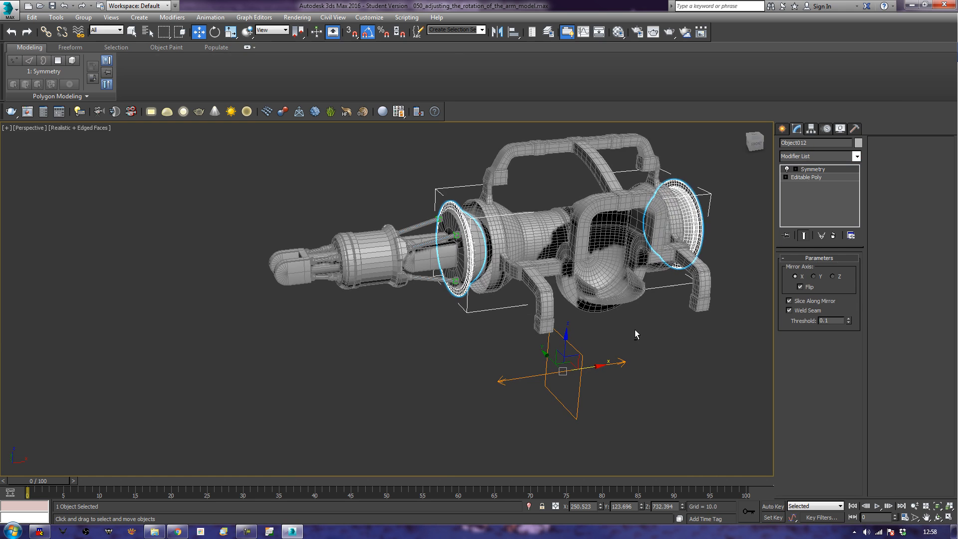
Convert the mirrored rims to Editable Poly and attach them to the main arm body
right_click(695, 210)
mouse_move(756, 306)
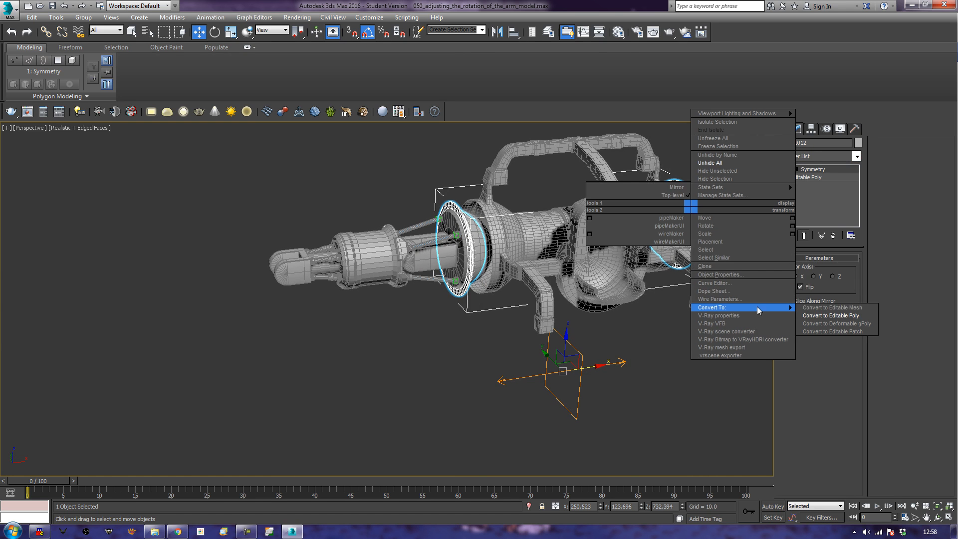
click(821, 316)
click(527, 229)
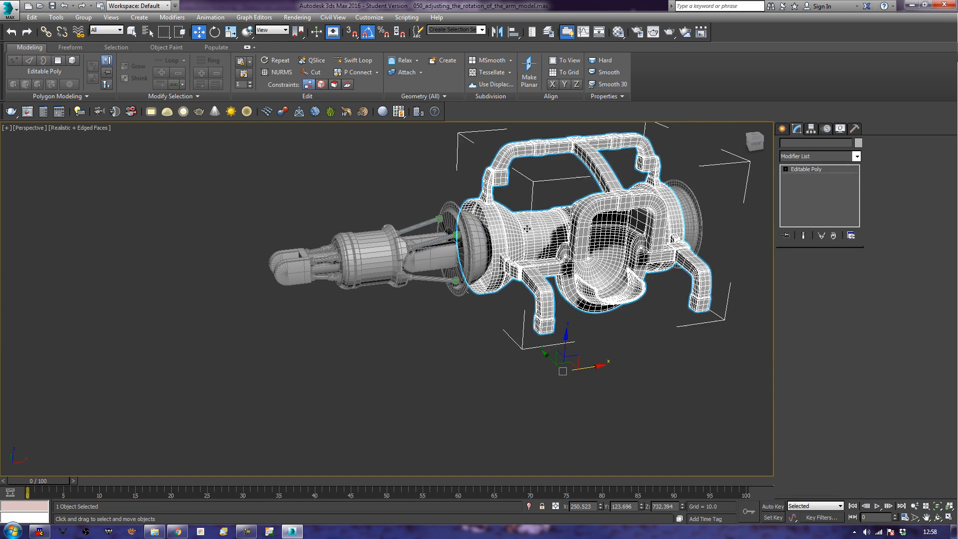
alt+middle_drag(527, 228, 557, 243)
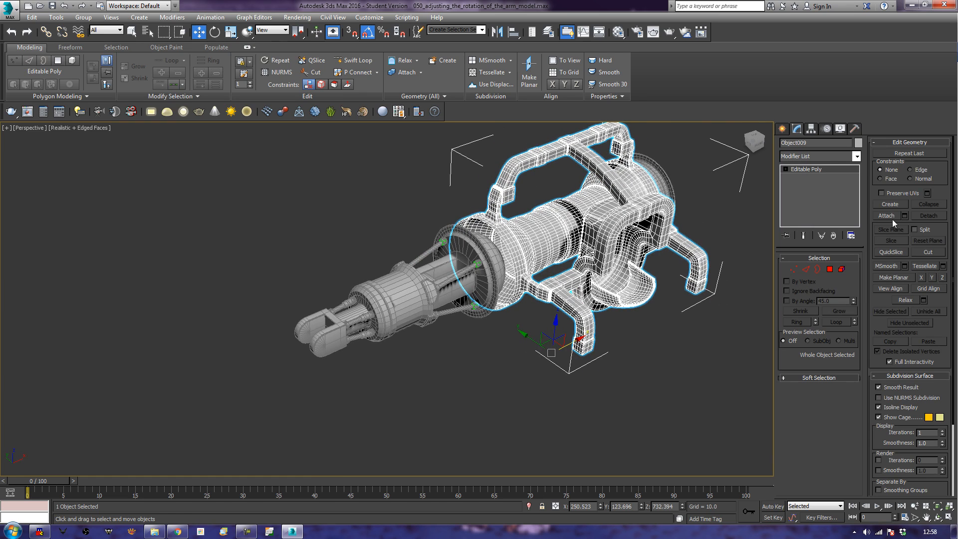
click(893, 218)
alt+middle_drag(654, 242, 690, 253)
Bridge the open borders between the front rim and the arm body
click(816, 269)
drag(533, 273, 534, 275)
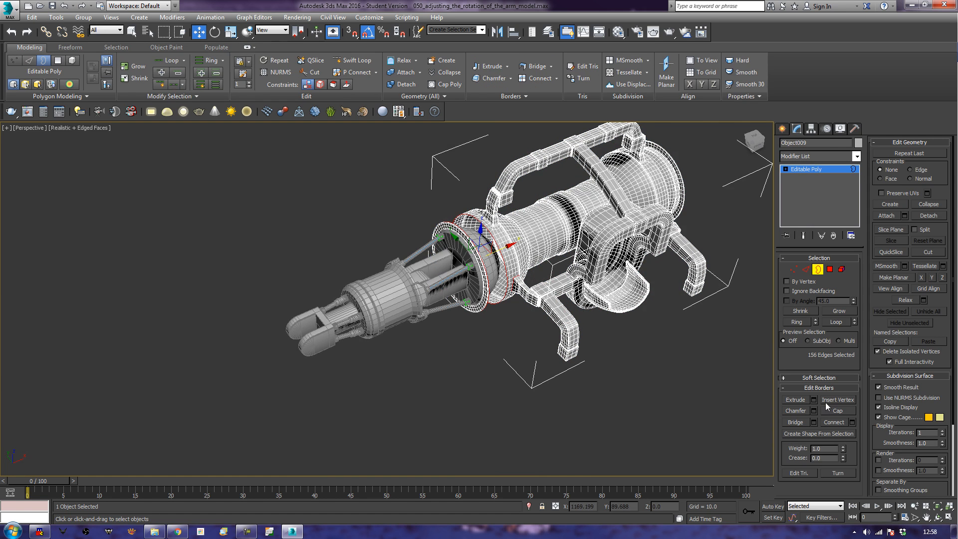
click(799, 426)
click(724, 347)
Try to bridge the open border of the mirrored rear rim to the arm body
alt+middle_drag(724, 346, 682, 329)
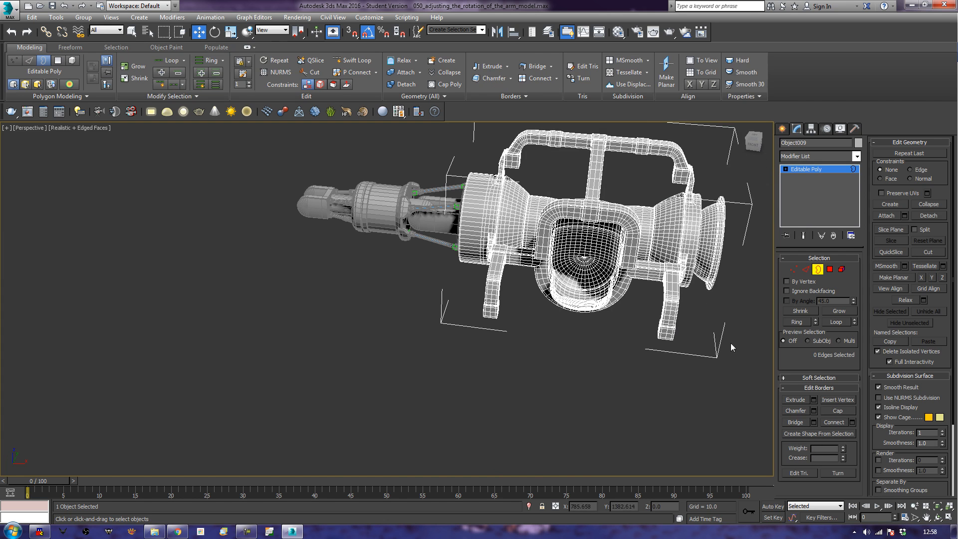
drag(678, 282, 678, 283)
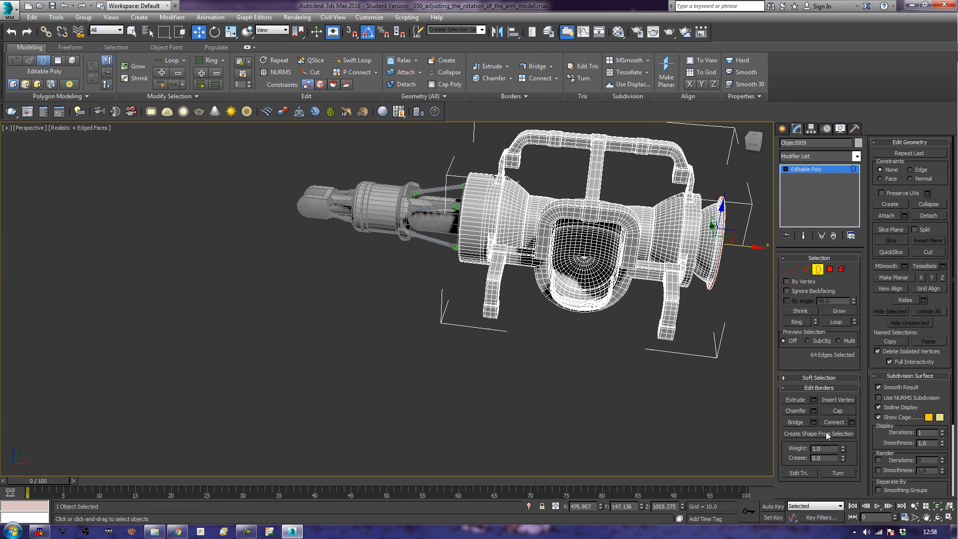
click(798, 423)
alt+middle_drag(670, 389, 591, 400)
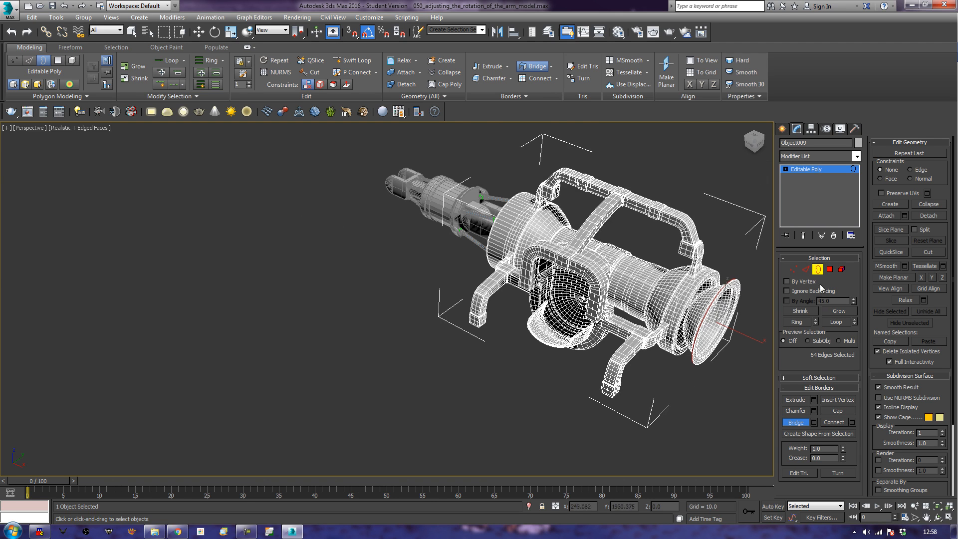
key(w)
click(829, 270)
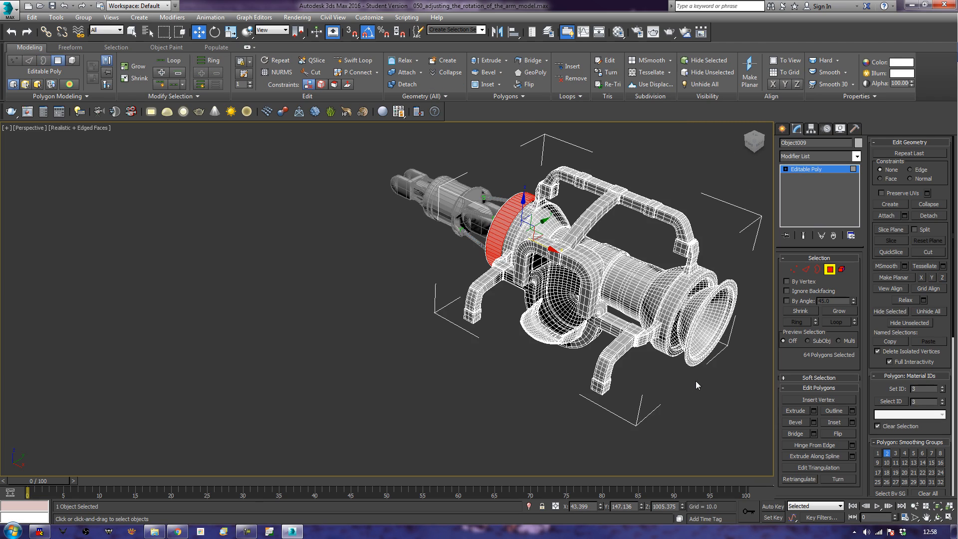
scroll(660, 373, up, 6)
scroll(659, 370, up, 4)
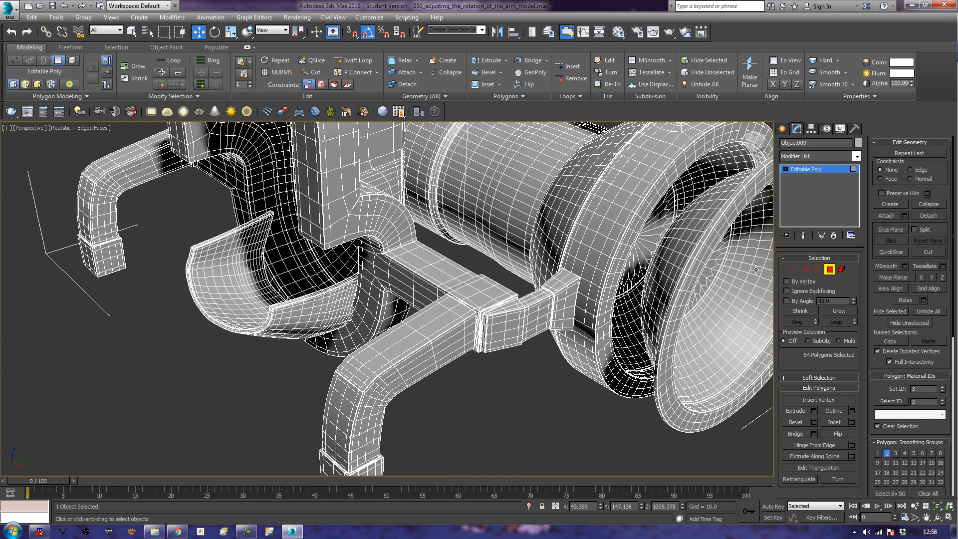
click(806, 269)
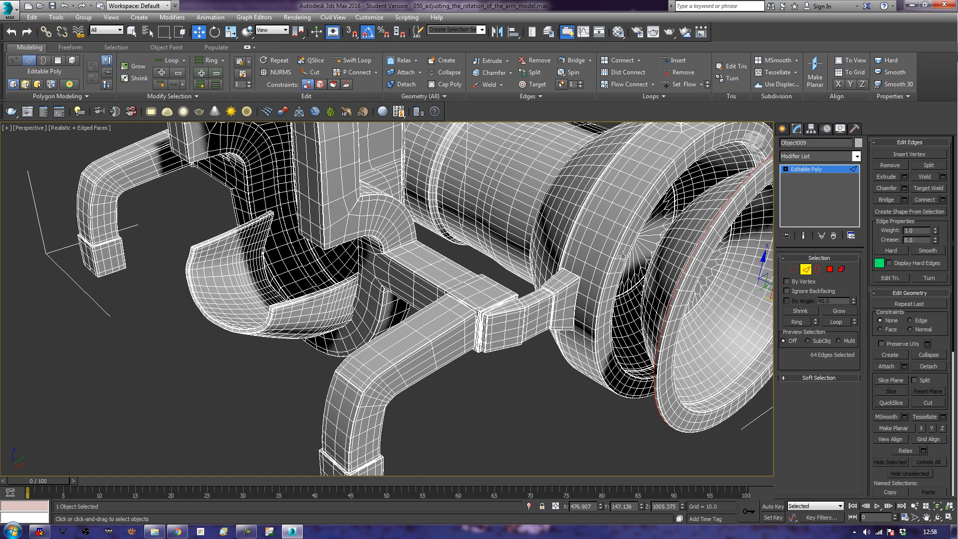
double_click(623, 257)
ctrl+click(830, 270)
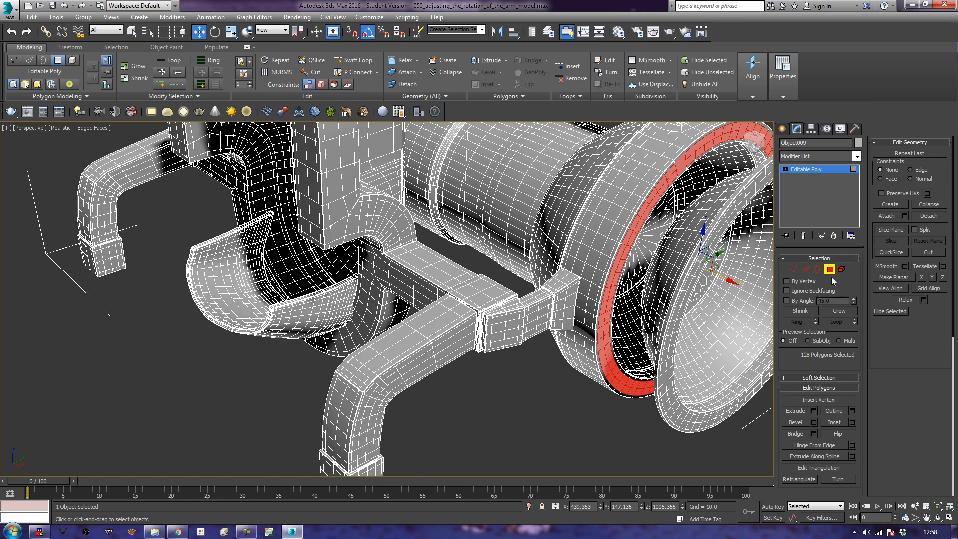
click(846, 312)
click(847, 312)
click(847, 311)
click(849, 311)
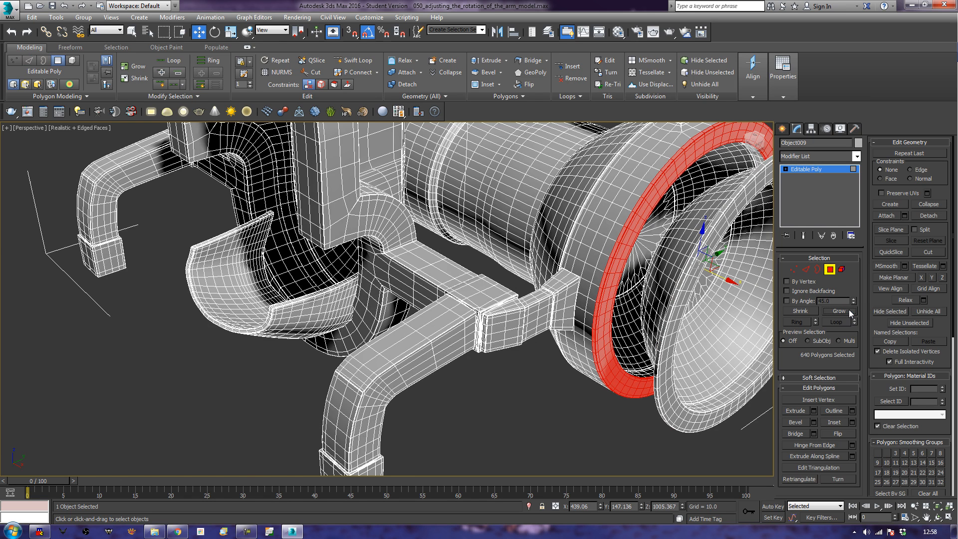
key(ctrl+d)
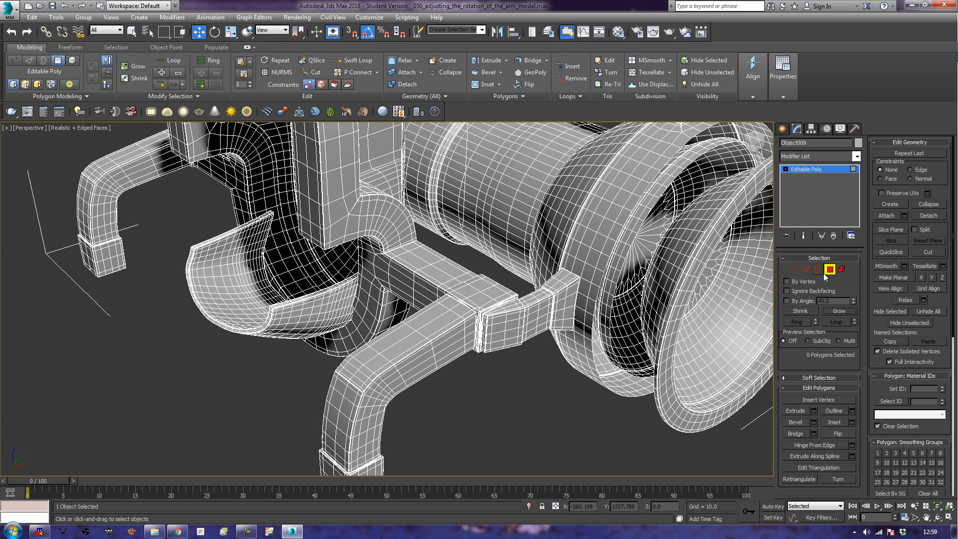
Delete the separate ring element sitting inside the arm body's rear opening
click(843, 270)
click(629, 282)
key(ctrl+d)
Bridge the open borders of the arm body and the rear rim, then finish sub-object editing and deselect the model
click(818, 269)
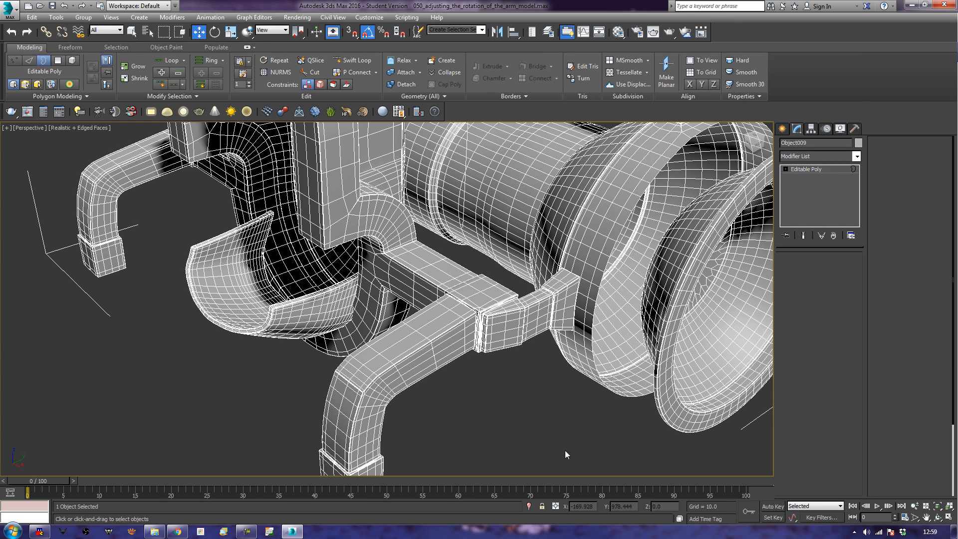
drag(606, 422, 696, 378)
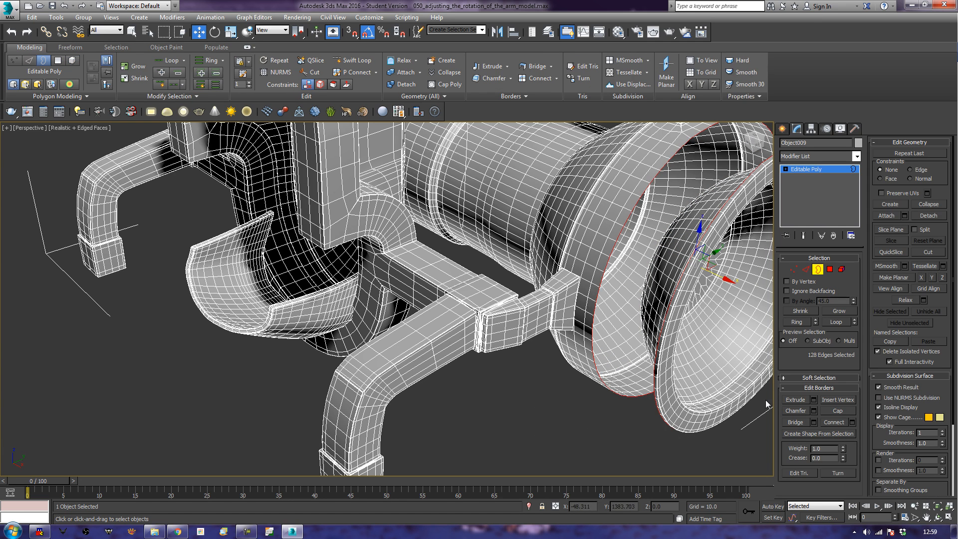
click(795, 422)
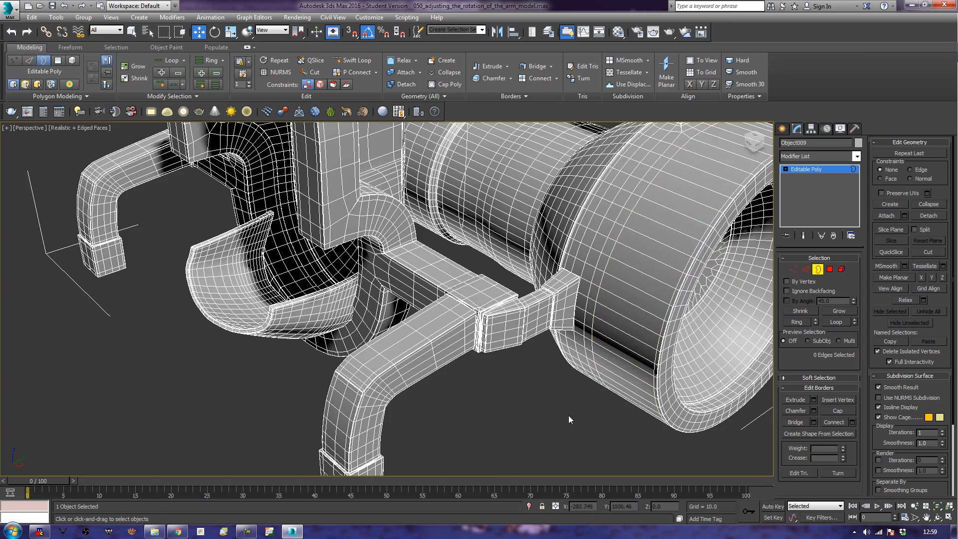
key(z)
alt+middle_drag(475, 378, 526, 367)
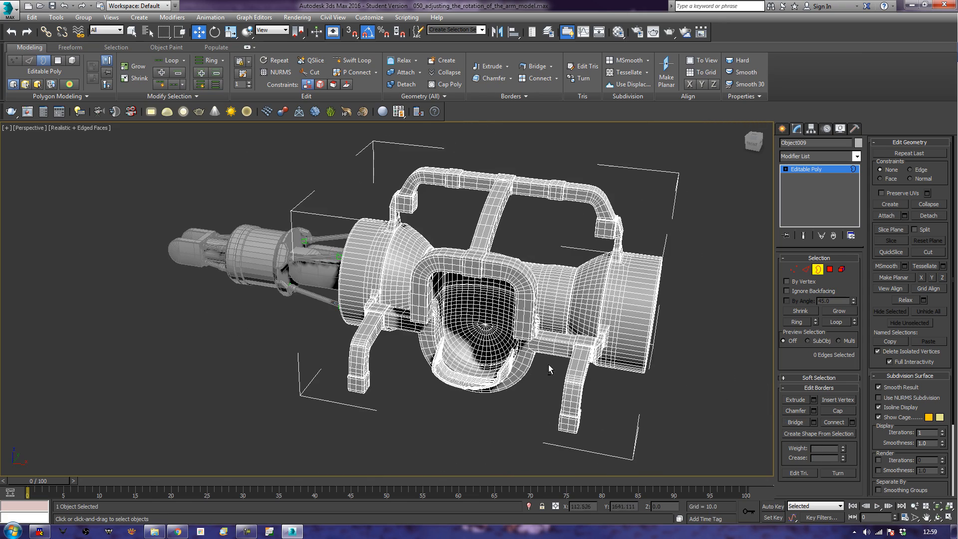
alt+middle_drag(384, 381, 648, 317)
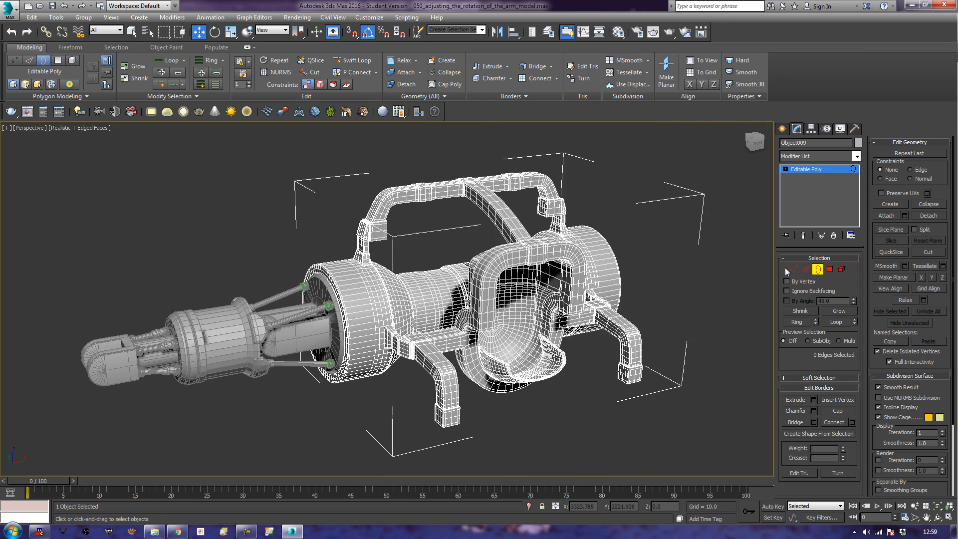
click(818, 270)
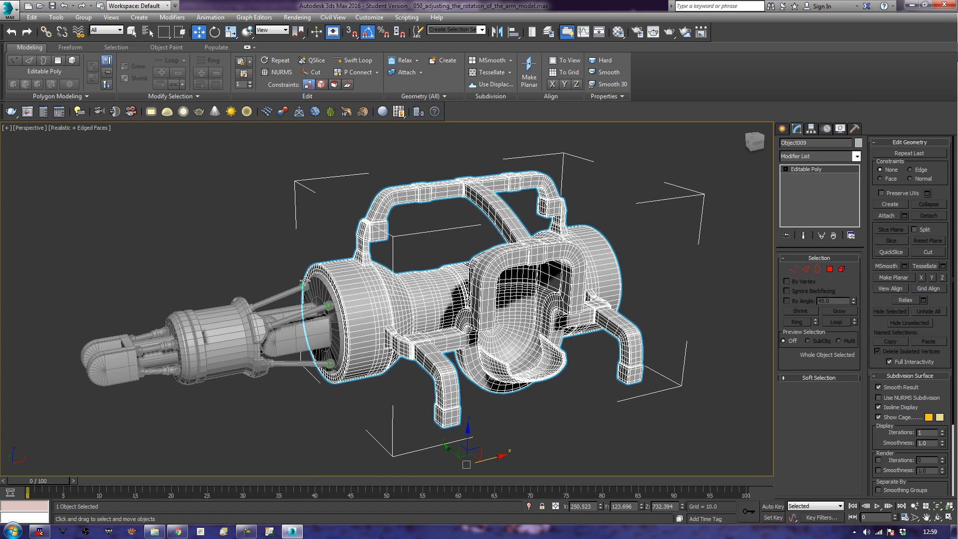
click(201, 283)
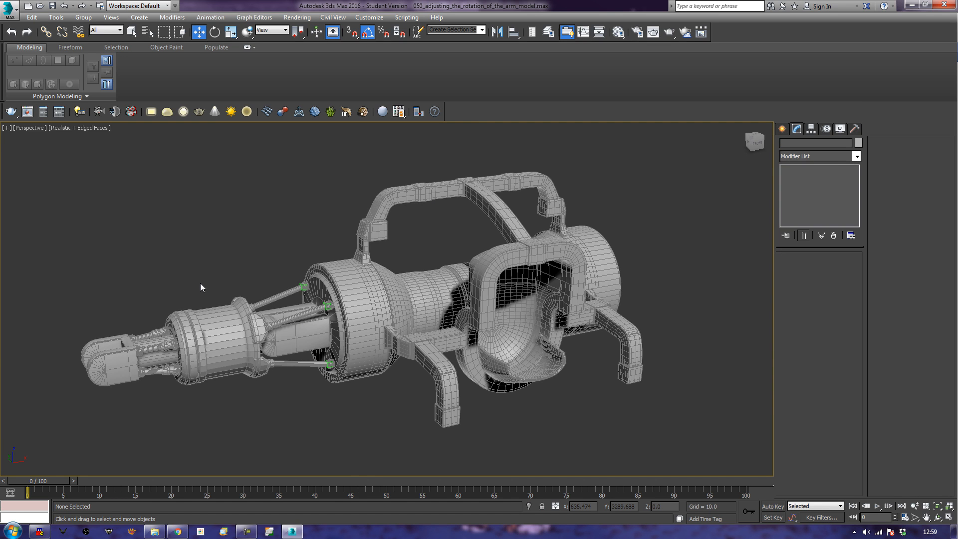
Create a 32-sided AutoGrid cylinder centred on the clevis's rounded outer face, with radius about 18.5 and height about 1.4
middle_drag(142, 358, 294, 323)
middle_drag(247, 374, 382, 328)
scroll(380, 327, up, 3)
middle_drag(398, 361, 596, 379)
scroll(595, 380, up, 3)
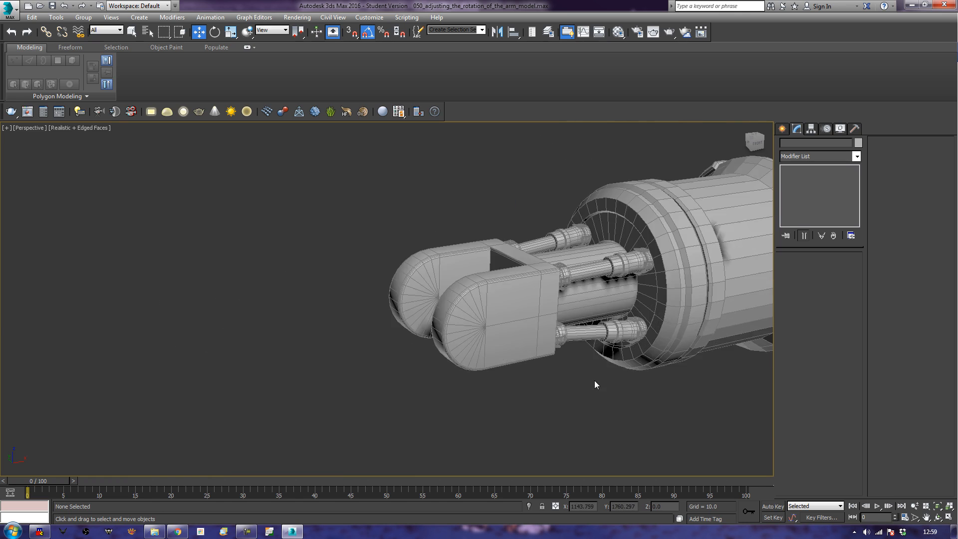
scroll(591, 381, up, 4)
scroll(482, 296, down, 2)
middle_drag(252, 192, 363, 259)
click(506, 336)
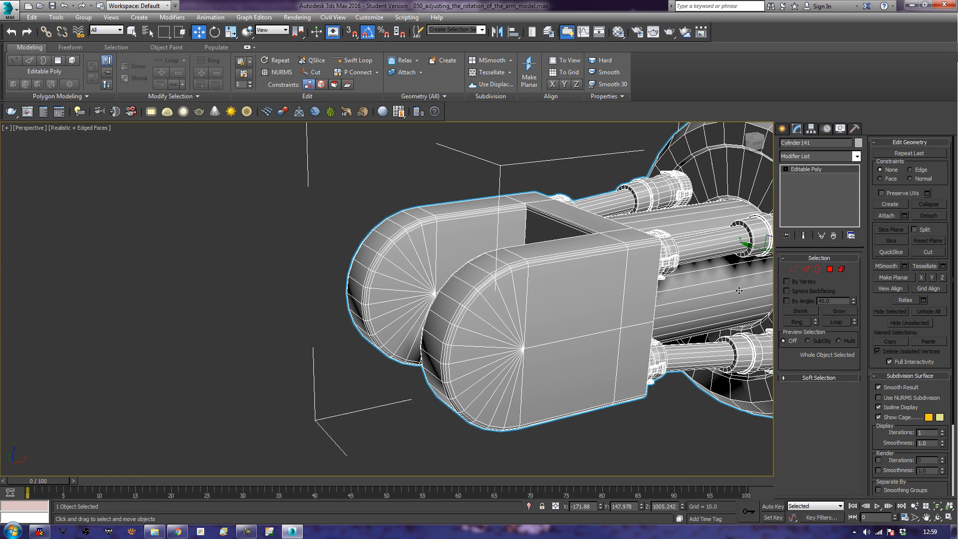
click(783, 128)
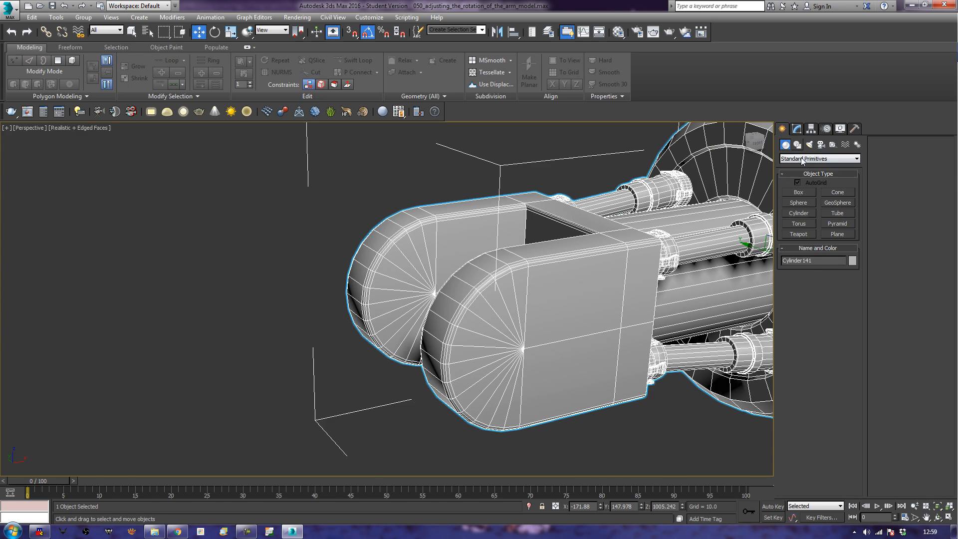
click(801, 214)
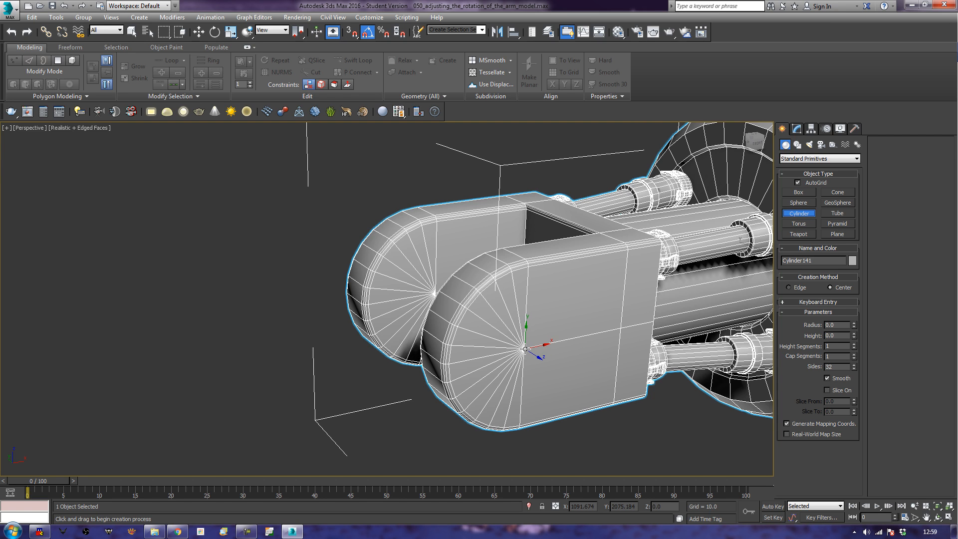
drag(525, 347, 525, 419)
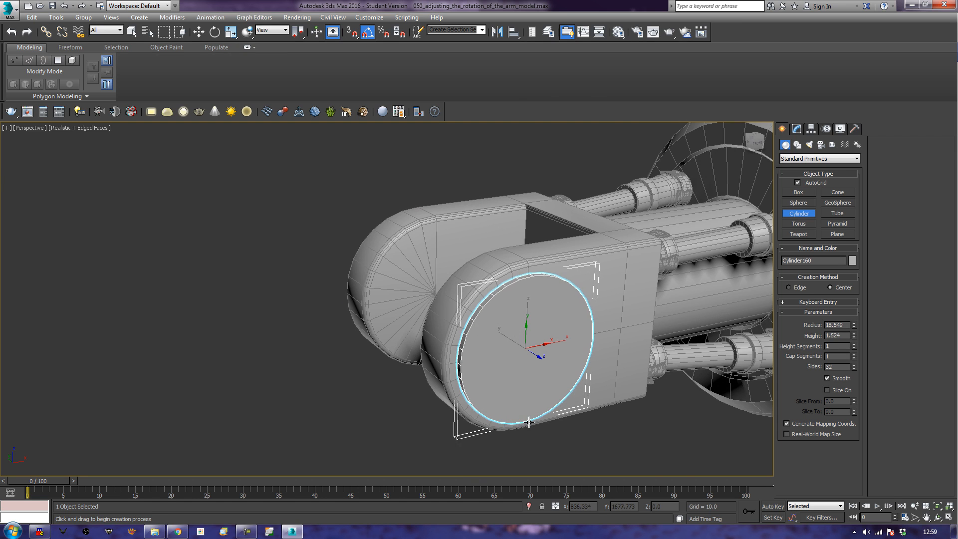
click(527, 420)
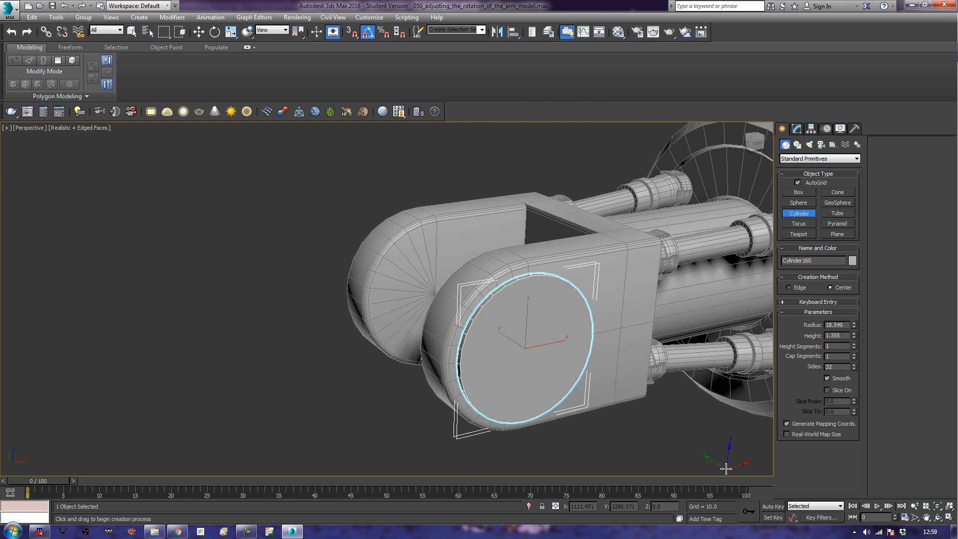
right_click(519, 337)
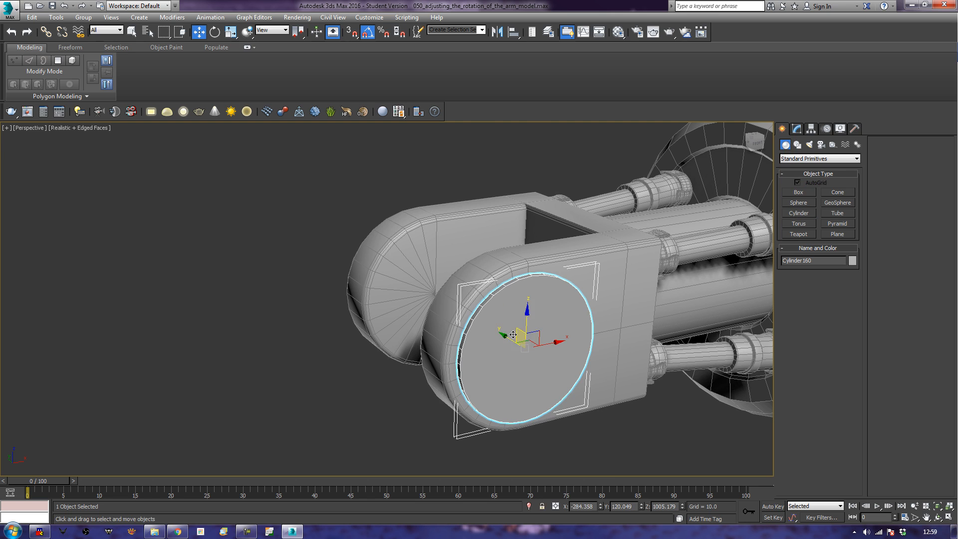
Convert the new cylinder to Editable Poly and select its front cap polygon
right_click(508, 373)
mouse_move(558, 472)
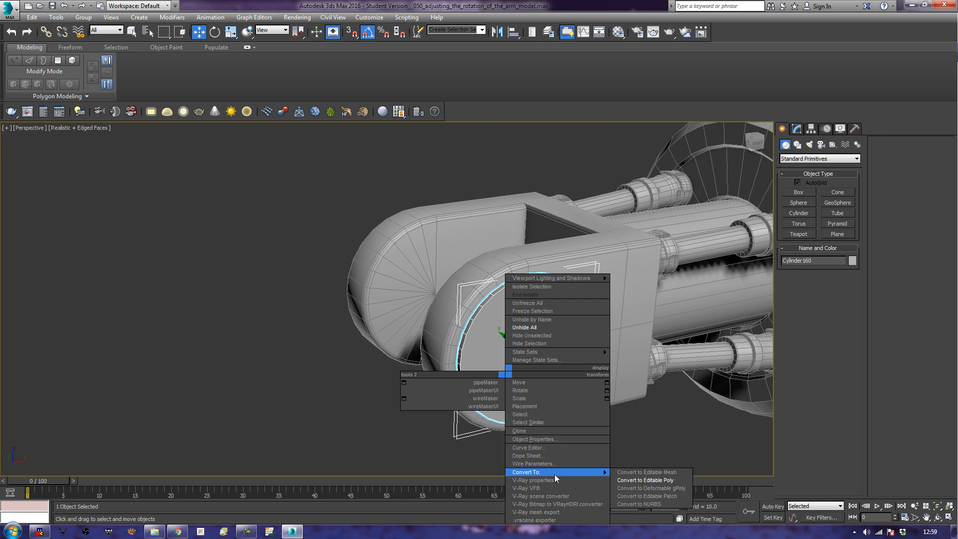
click(648, 482)
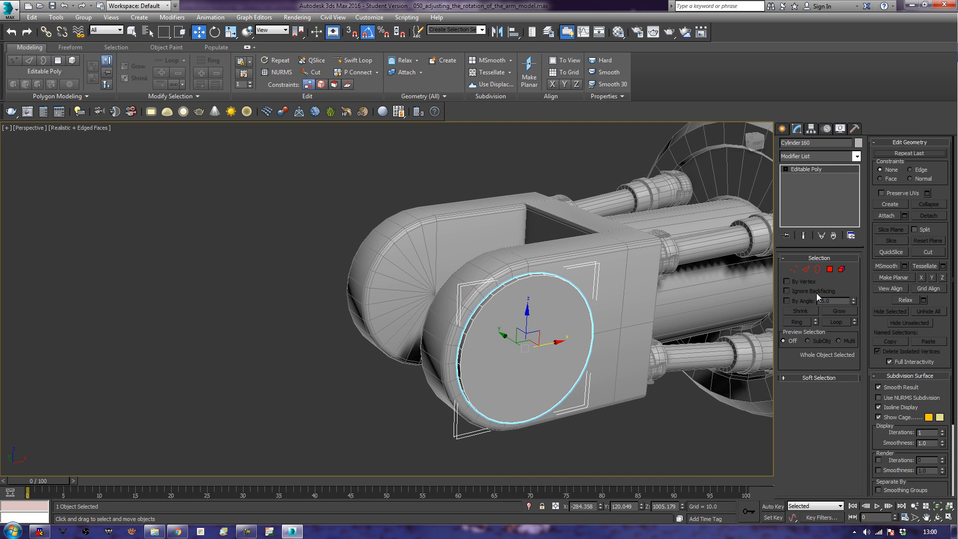
click(830, 269)
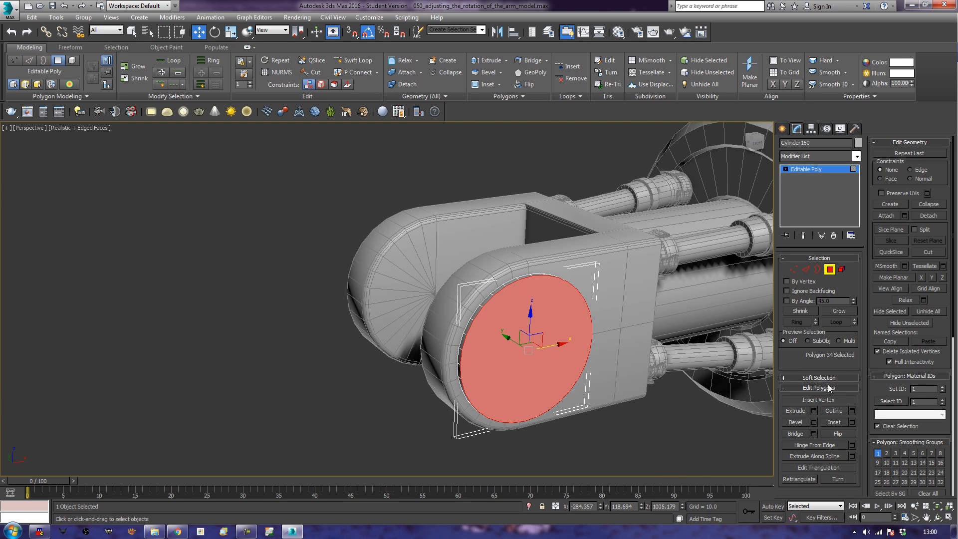
click(840, 311)
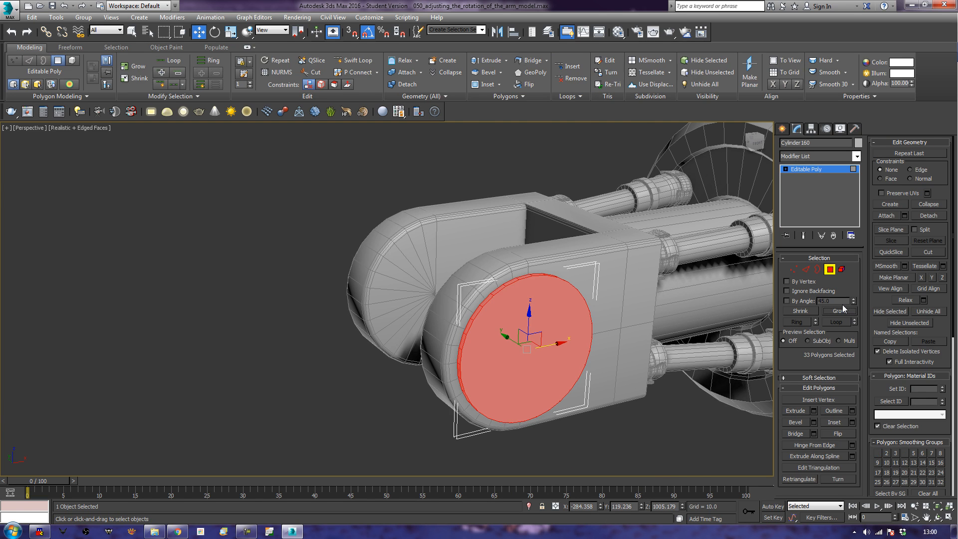
key(ctrl+i)
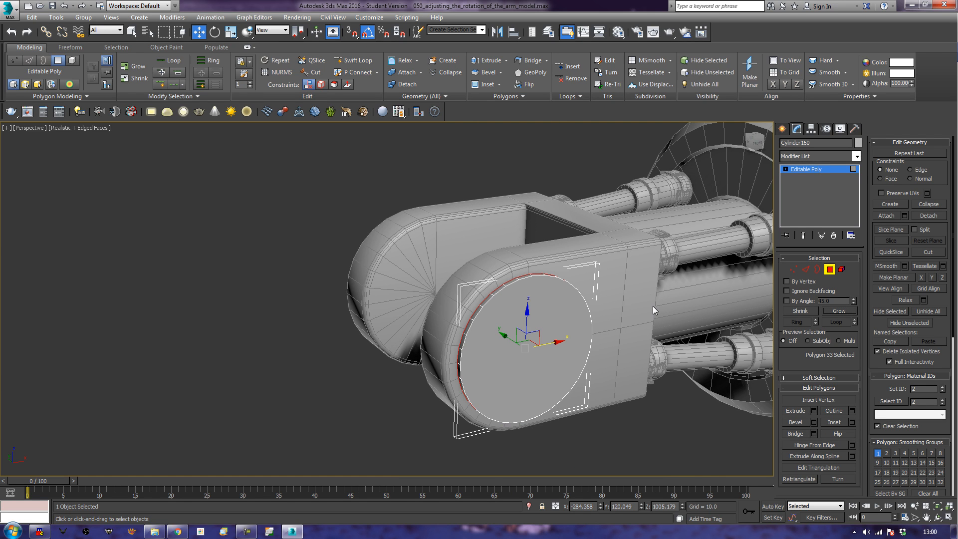
scroll(599, 365, up, 5)
alt+middle_drag(515, 350, 499, 315)
alt+middle_drag(467, 265, 474, 295)
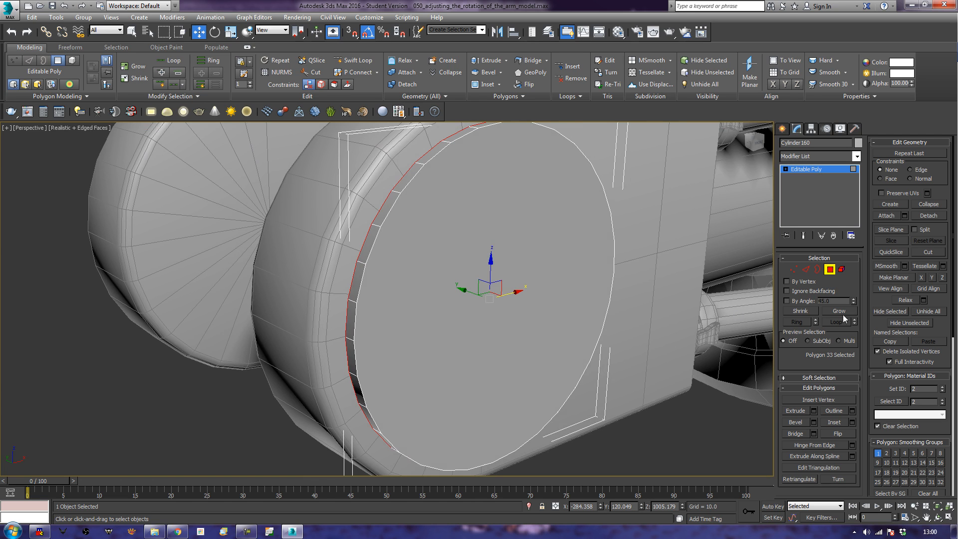
Inset the cylinder's front cap to form one narrow outer ring, undoing the extra second inset
click(537, 298)
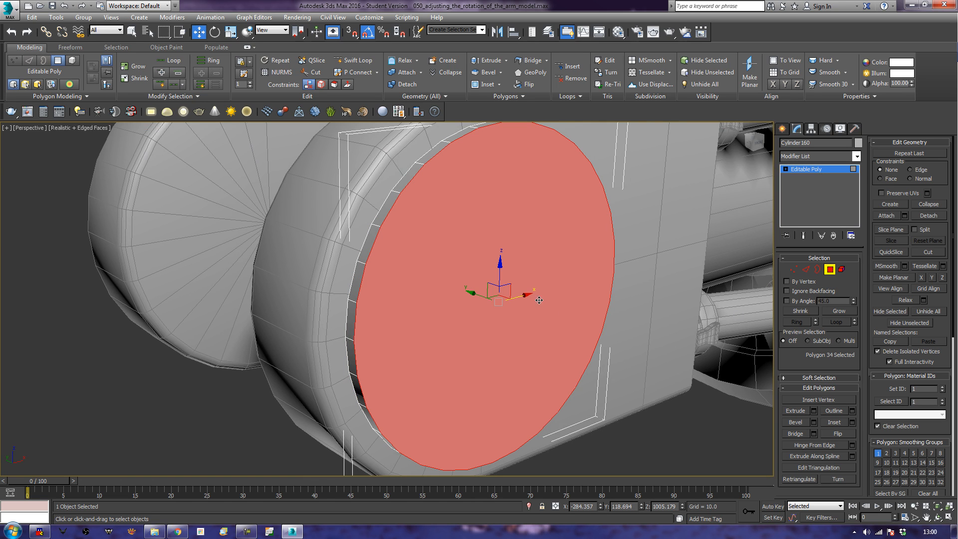
click(837, 424)
drag(479, 247, 513, 237)
key(w)
key(ctrl+z)
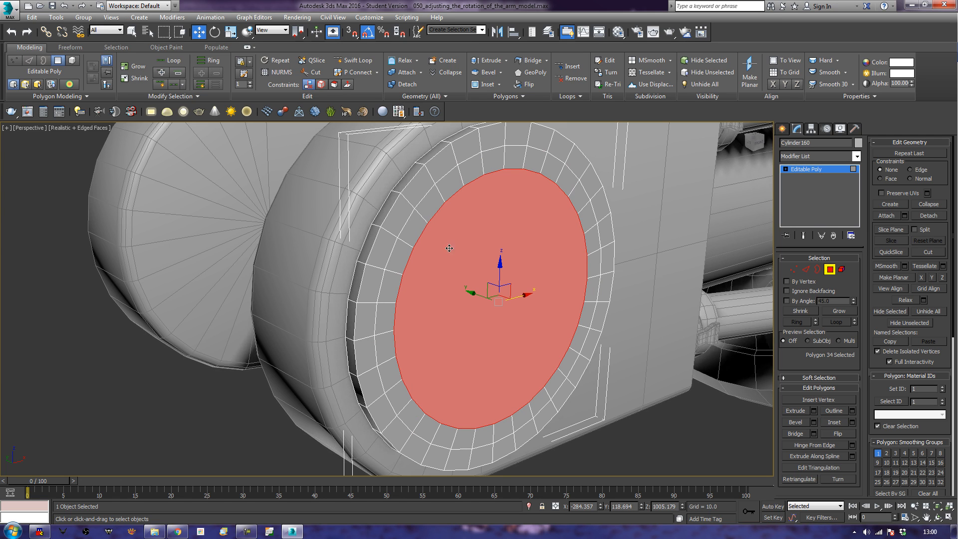
key(ctrl+z)
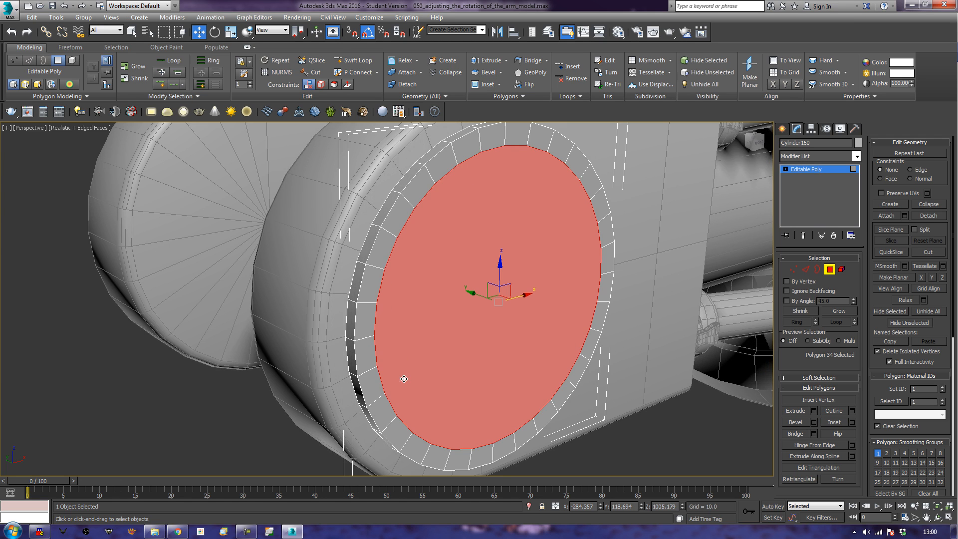
Add eight evenly spaced pairs of adjacent ring polygons to the selected central cap polygon
alt+middle_drag(394, 361, 341, 329)
ctrl+click(341, 328)
ctrl+click(349, 291)
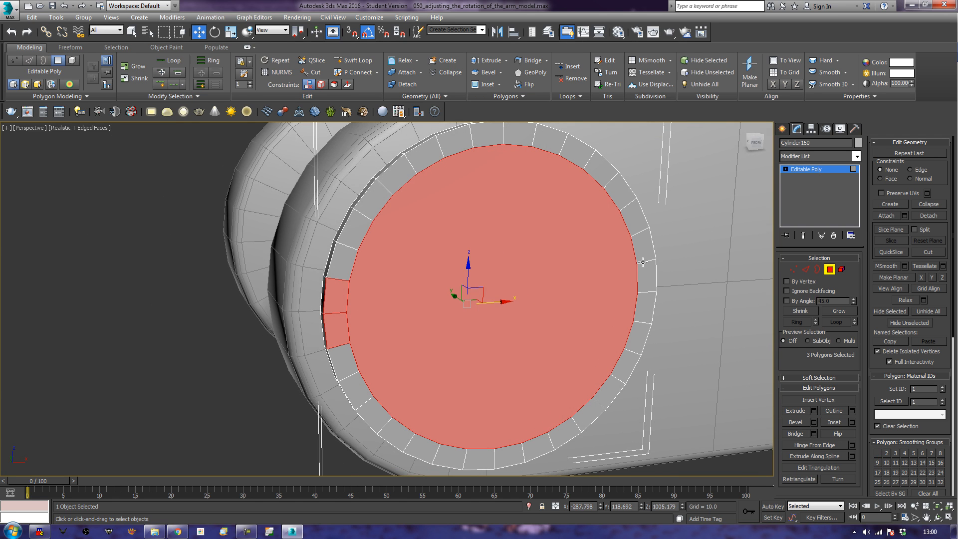
ctrl+click(642, 280)
ctrl+click(644, 307)
middle_drag(495, 191, 502, 218)
ctrl+click(516, 165)
ctrl+click(495, 165)
middle_drag(489, 386, 499, 285)
ctrl+click(504, 392)
ctrl+click(525, 389)
ctrl+click(419, 373)
ctrl+click(388, 347)
ctrl+click(603, 353)
ctrl+click(611, 335)
middle_drag(614, 260, 624, 322)
ctrl+click(635, 199)
ctrl+click(627, 190)
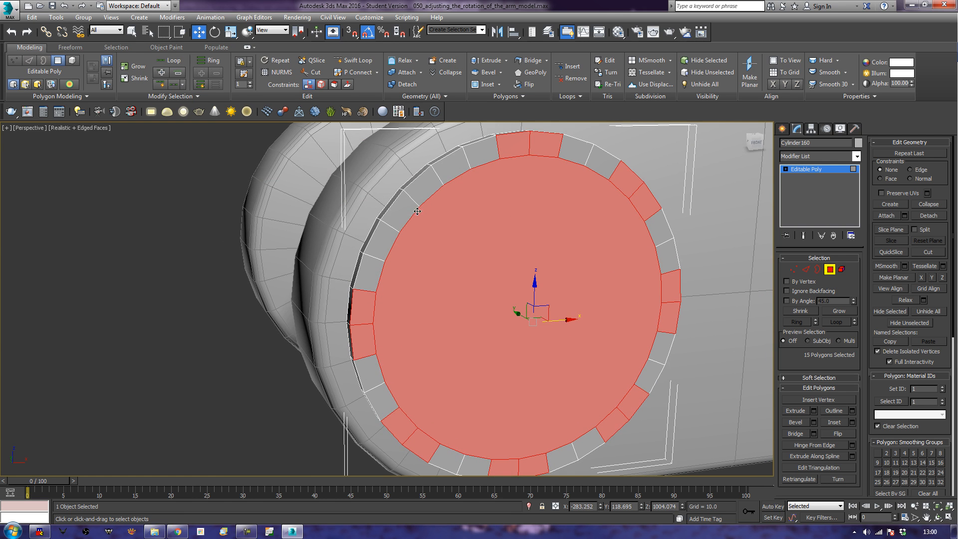
ctrl+click(419, 190)
ctrl+click(399, 214)
Bevel the selected cap and ring polygons slightly outward to form raised teeth, undoing the first attempt and repeating it
alt+middle_drag(410, 225, 436, 235)
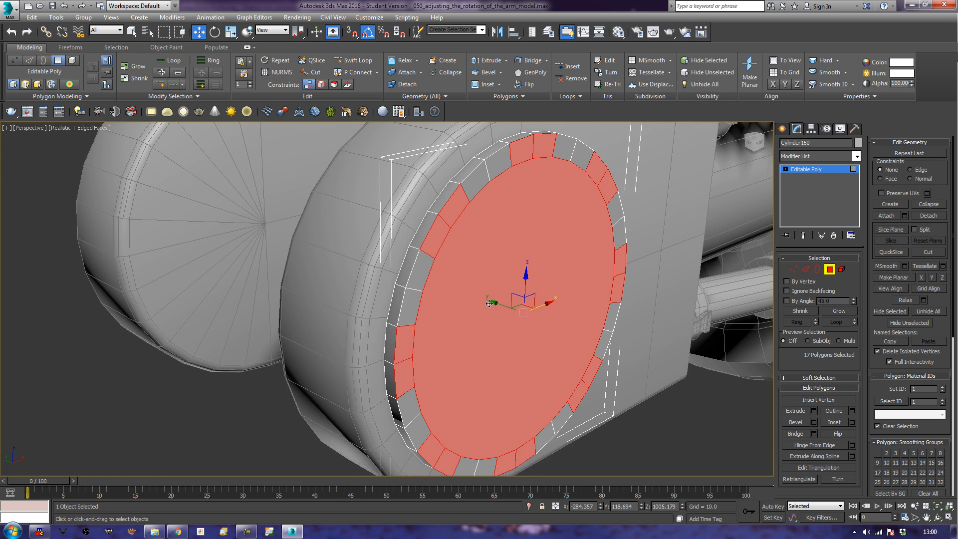
click(797, 423)
drag(488, 403, 519, 405)
alt+middle_drag(519, 404, 504, 374)
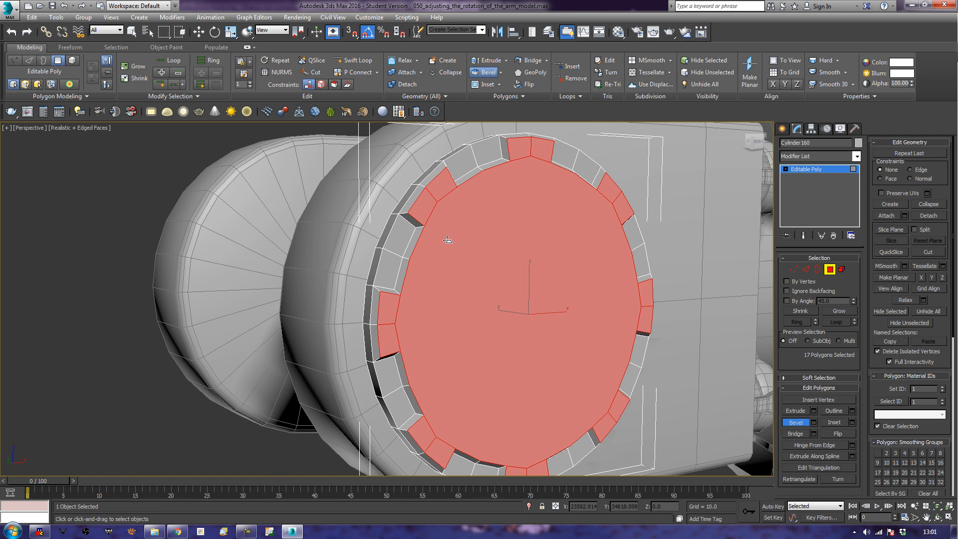
key(ctrl+z)
drag(455, 376, 460, 368)
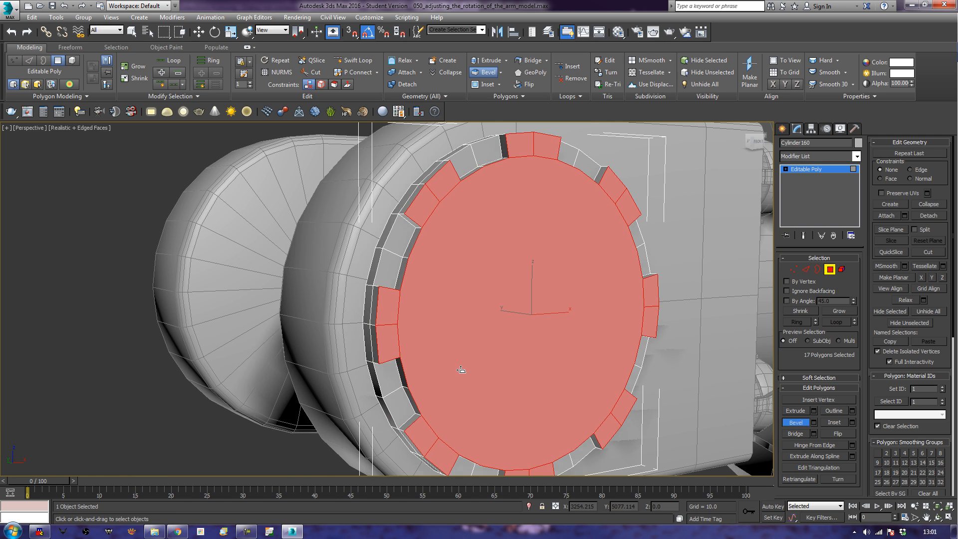
Select only the disc's central cap polygon and shrink it slightly with Outline, undoing the first inset attempt
mouse_move(492, 338)
alt+middle_down()
mouse_move(524, 332)
mouse_move(499, 338)
alt+middle_up()
click(499, 339)
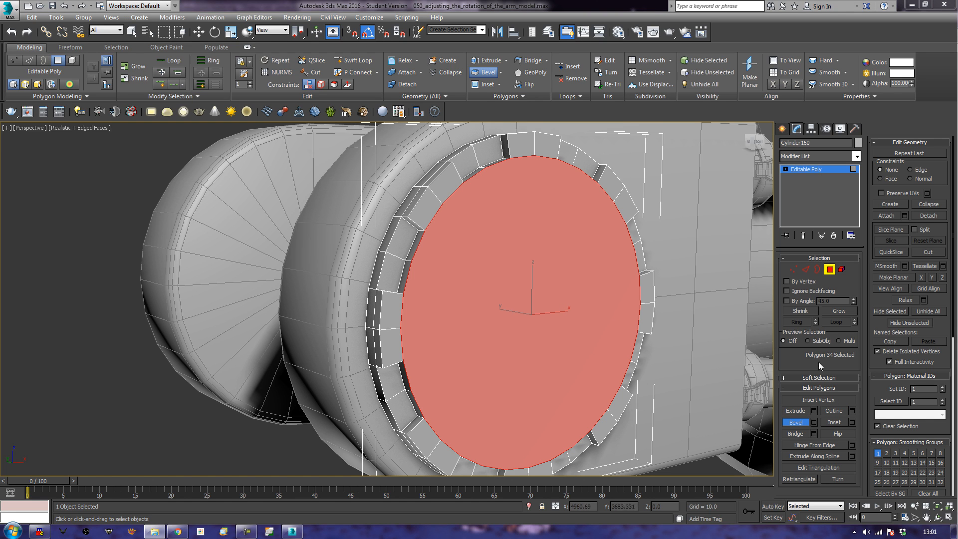
click(822, 421)
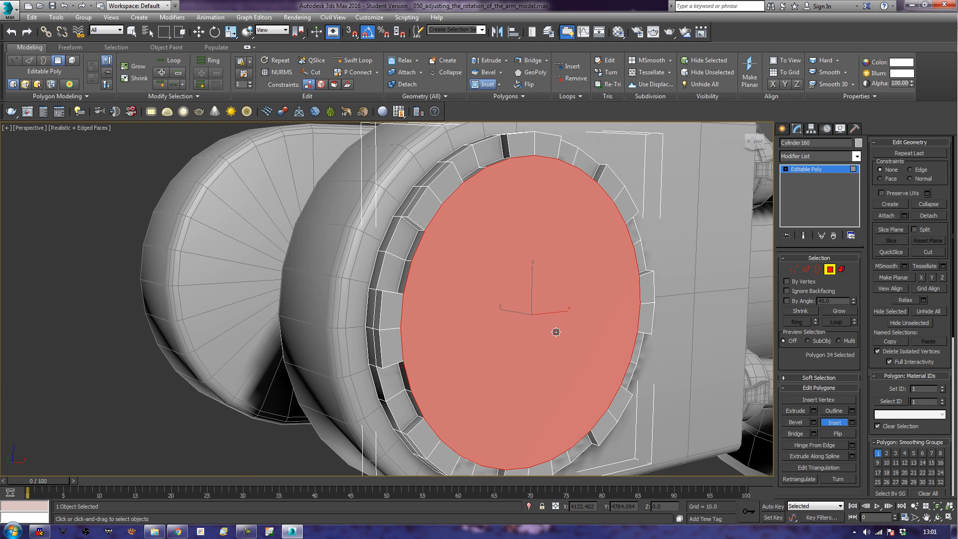
drag(556, 332, 558, 329)
key(ctrl+z)
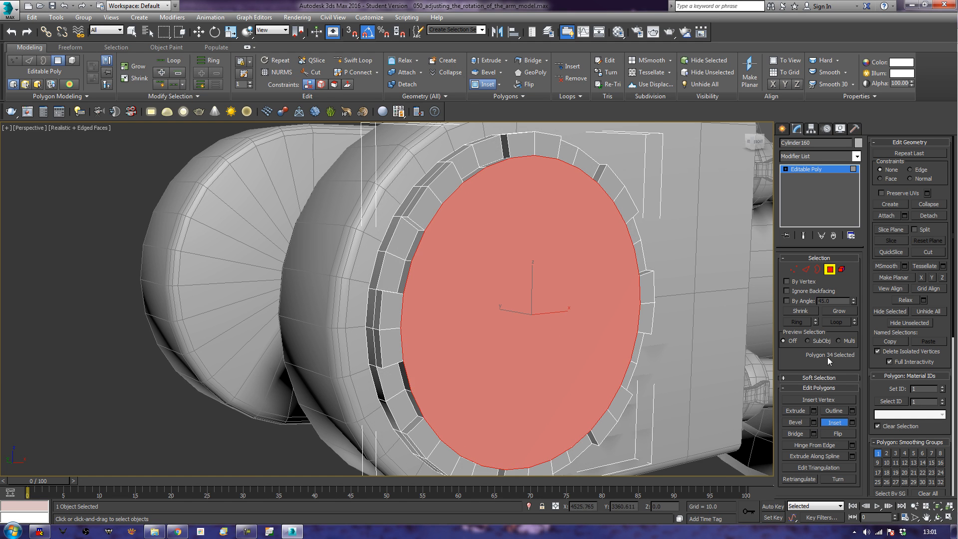
click(845, 410)
drag(526, 326, 527, 331)
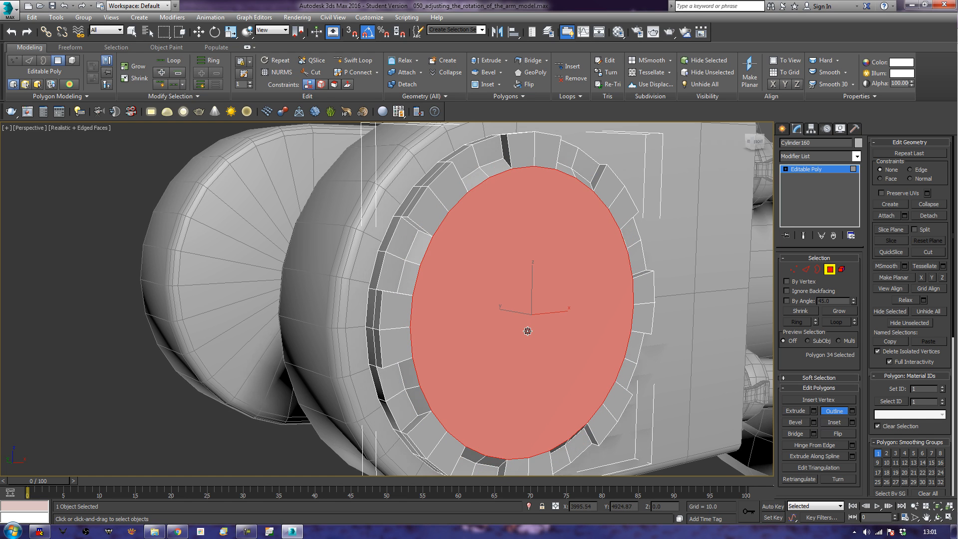
Select the pair of outer front edges on each of the disc's eight raised teeth
click(807, 270)
click(417, 202)
ctrl+click(380, 348)
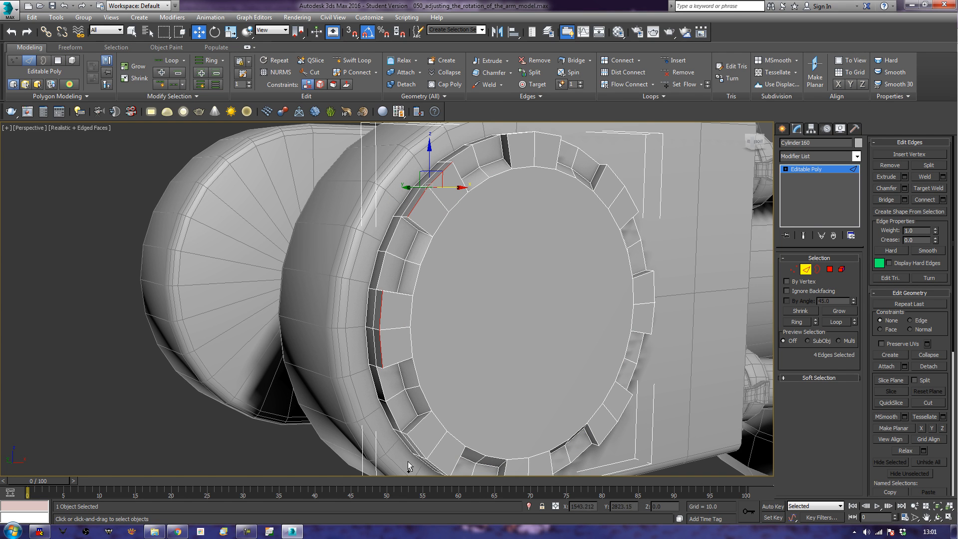
ctrl+click(419, 448)
ctrl+click(421, 451)
alt+middle_drag(579, 397, 524, 432)
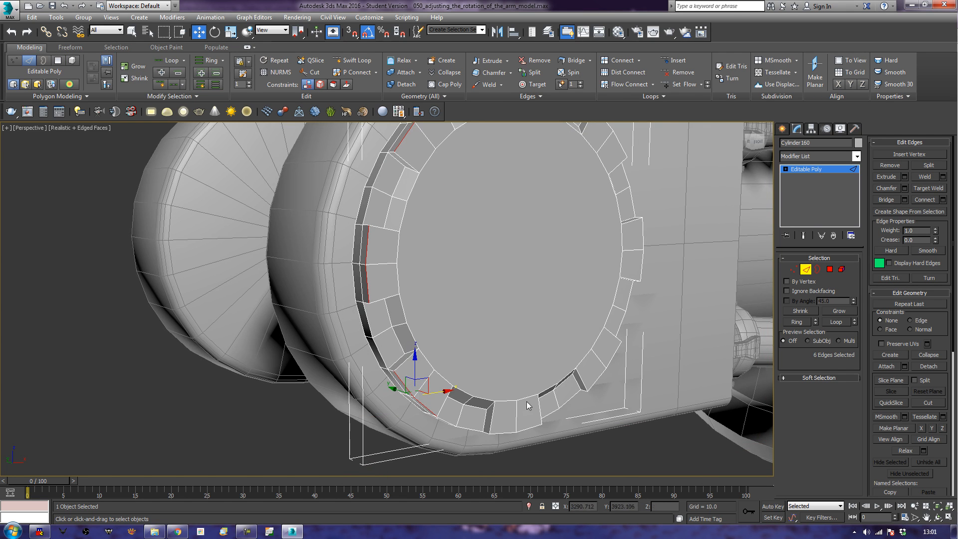
ctrl+click(524, 431)
ctrl+click(598, 378)
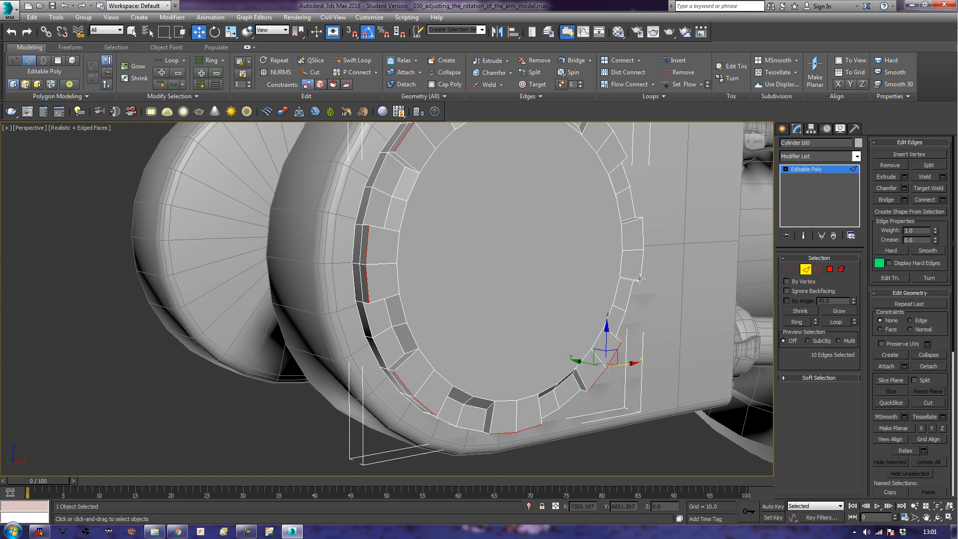
ctrl+click(643, 266)
alt+middle_drag(643, 266, 645, 252)
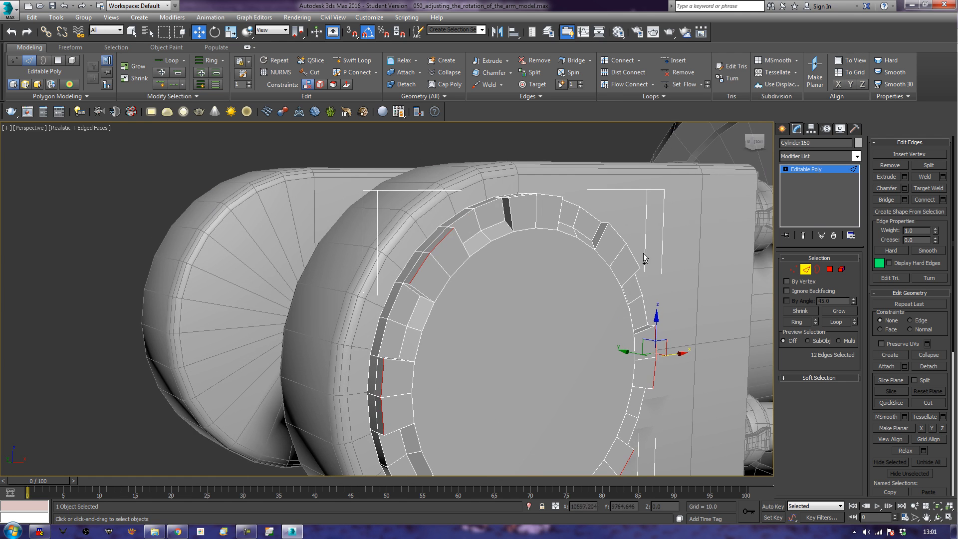
ctrl+click(632, 254)
alt+middle_drag(553, 211, 528, 285)
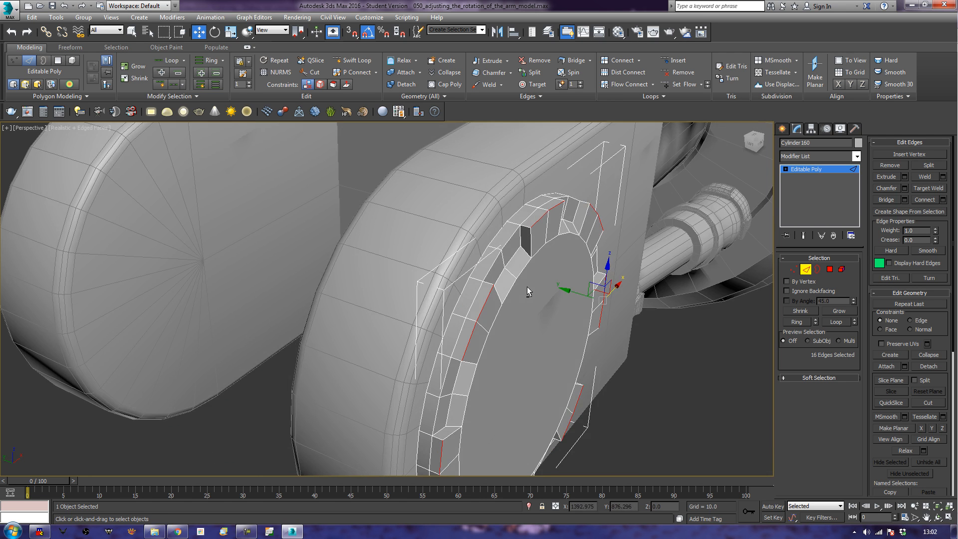
Scale the selected outer tooth edges slightly and chamfer them into sloped tooth rims
alt+middle_drag(551, 321, 532, 253)
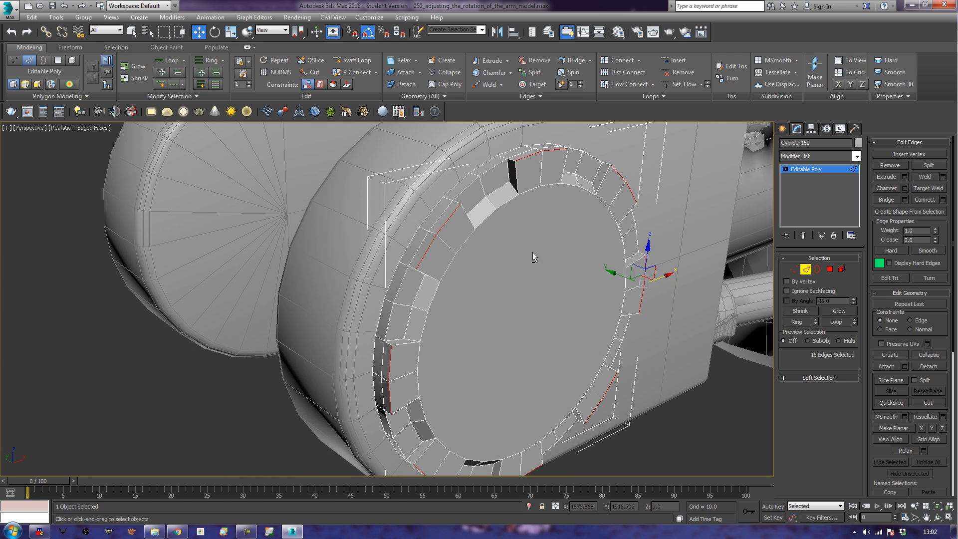
key(e)
key(r)
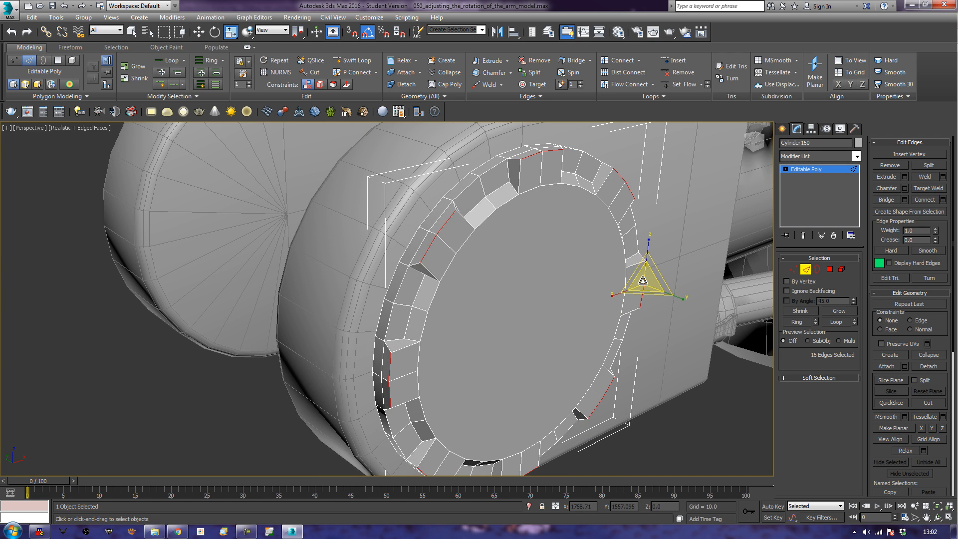
drag(643, 281, 646, 293)
alt+middle_drag(670, 378, 606, 272)
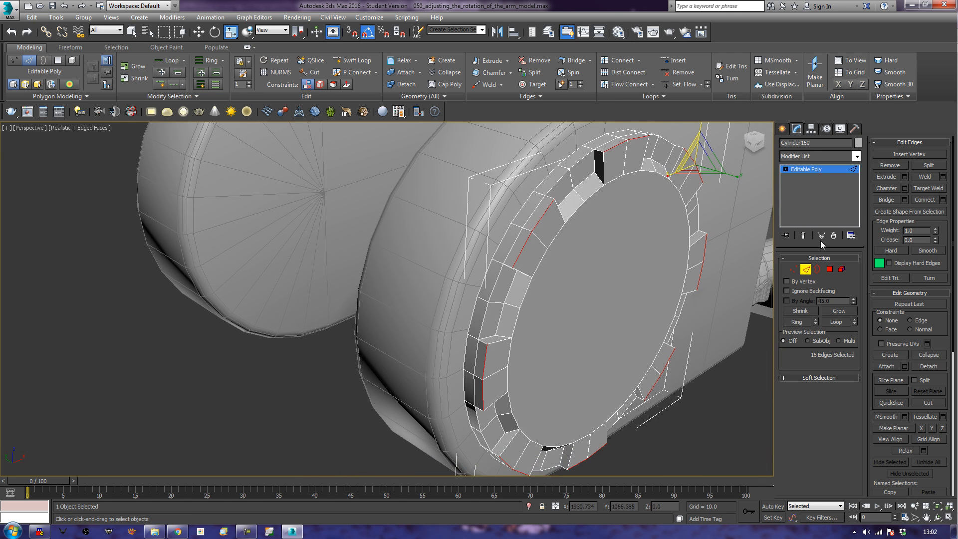
click(899, 186)
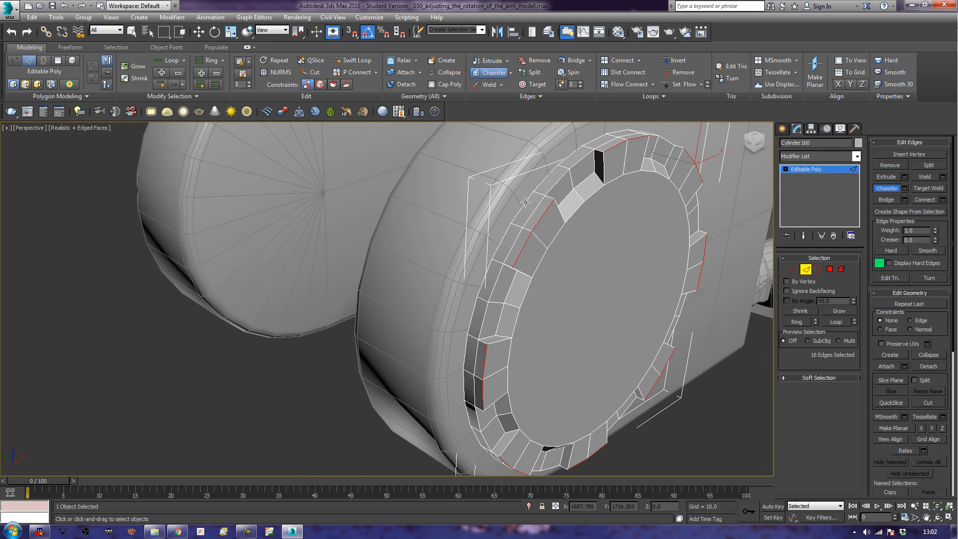
drag(546, 214, 551, 207)
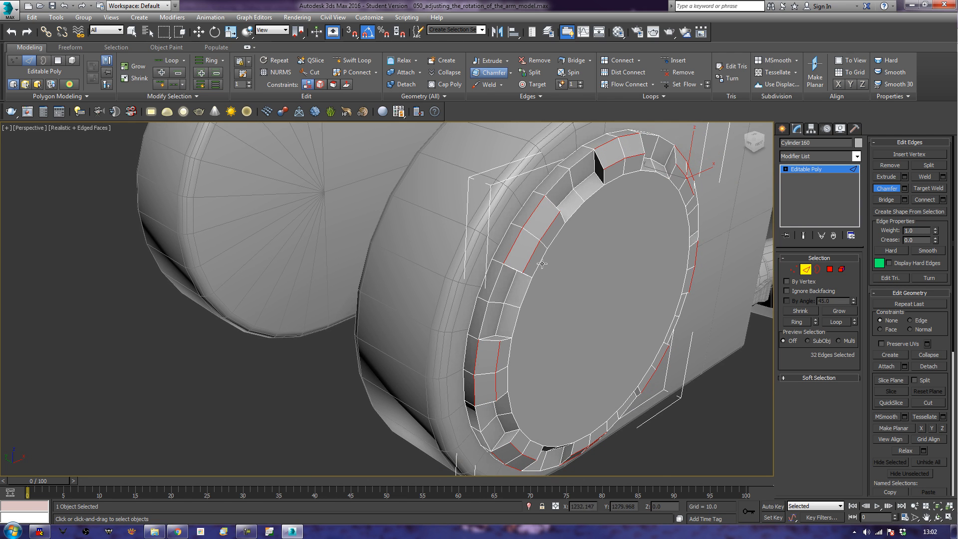
Weld all the toothed disc's vertices with a 0.1 threshold
alt+middle_drag(634, 346, 580, 356)
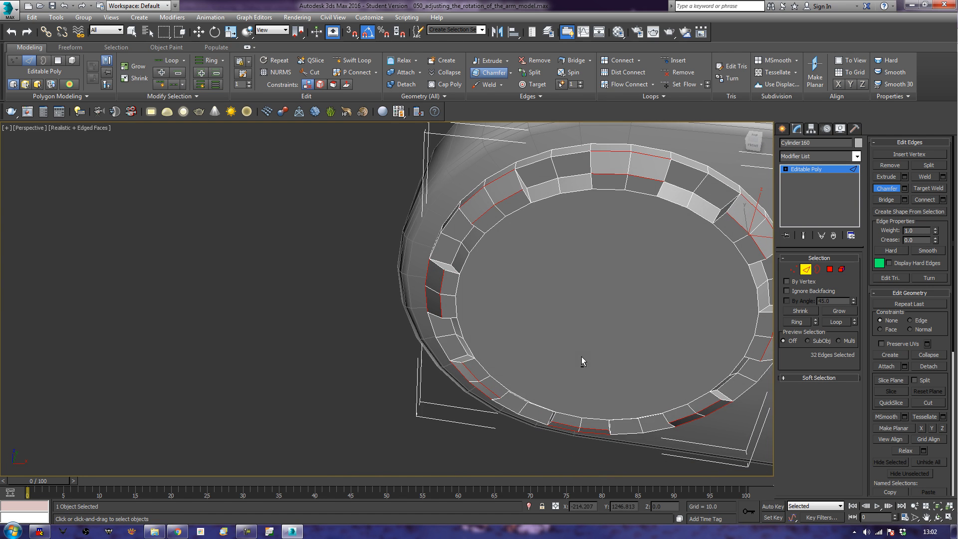
click(794, 269)
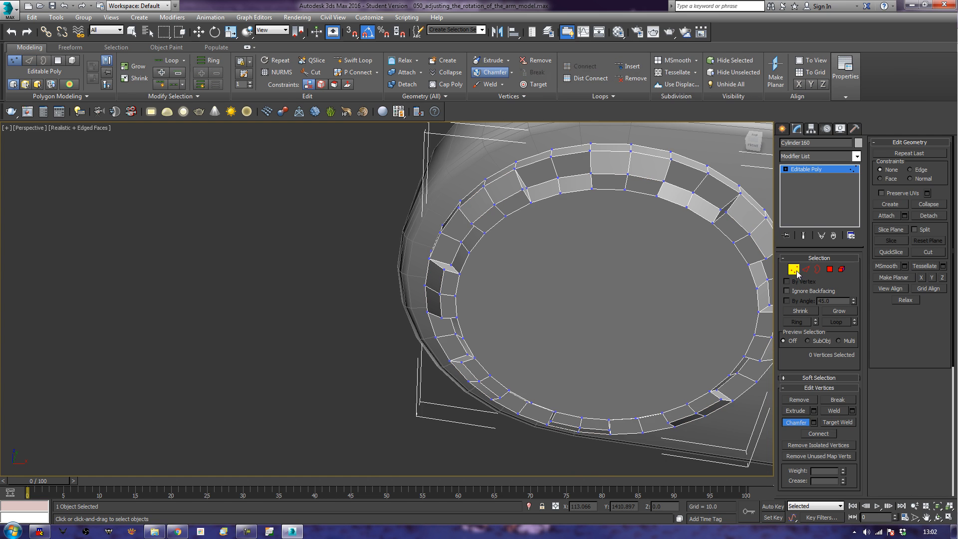
click(852, 410)
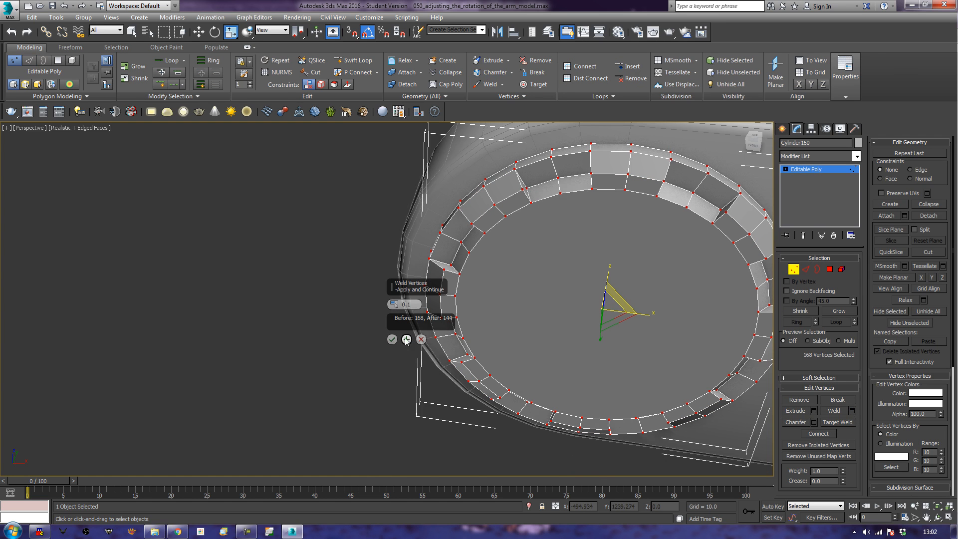
click(392, 339)
click(368, 348)
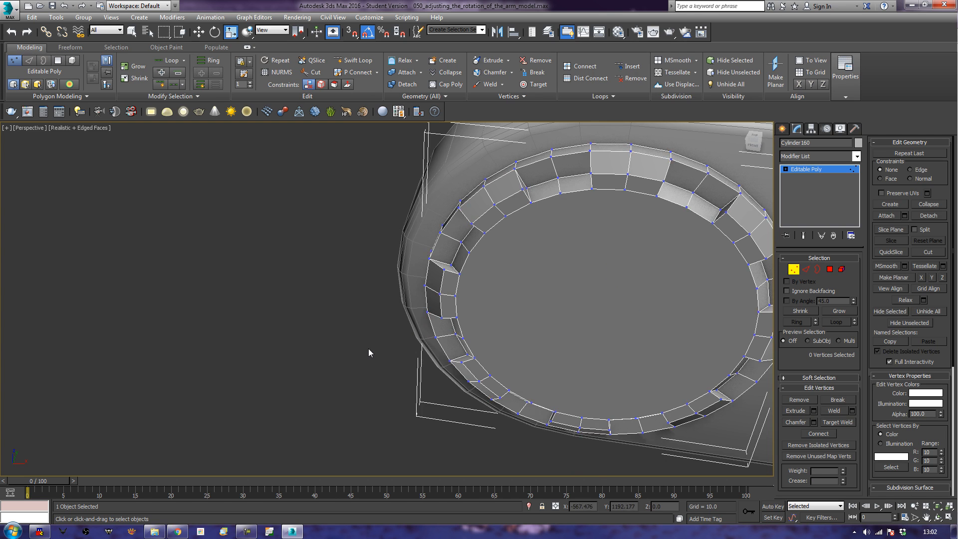
Inset the disc's central cap polygon repeatedly to form concentric rings around a small centre
alt+middle_drag(371, 349, 379, 322)
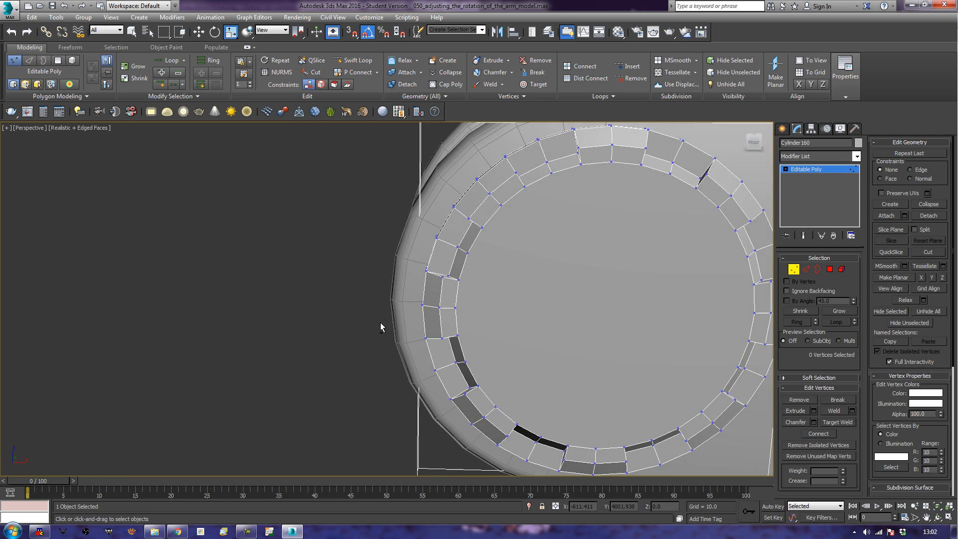
alt+middle_drag(581, 279, 722, 263)
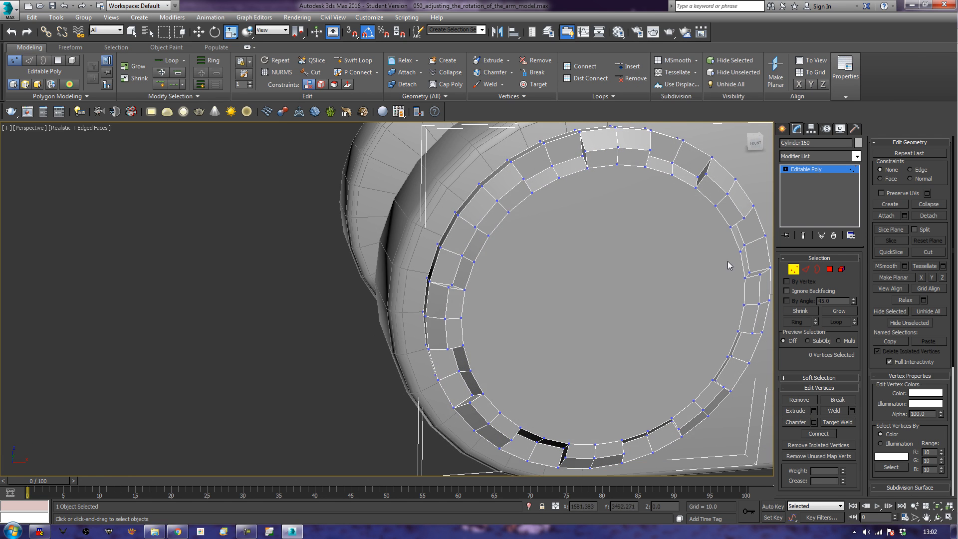
click(830, 269)
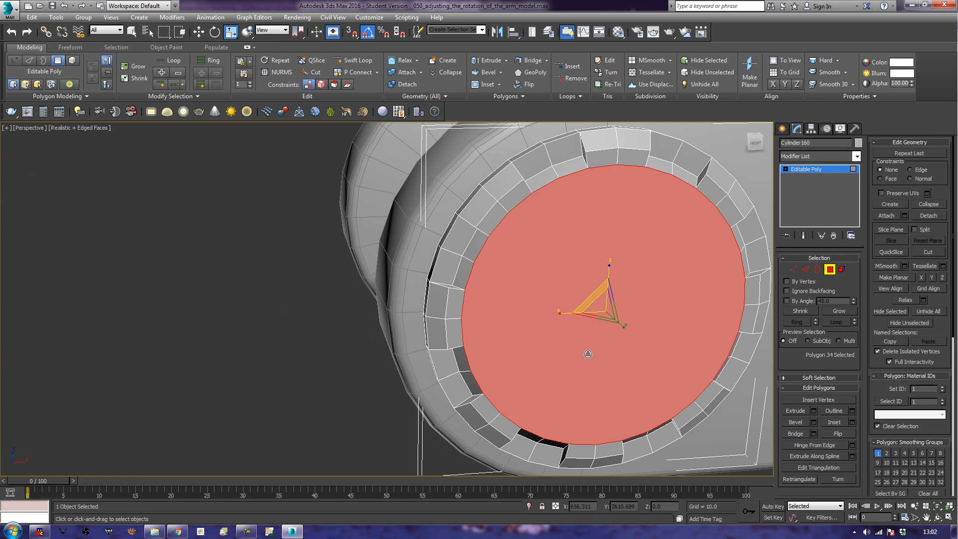
click(834, 422)
drag(610, 381, 616, 374)
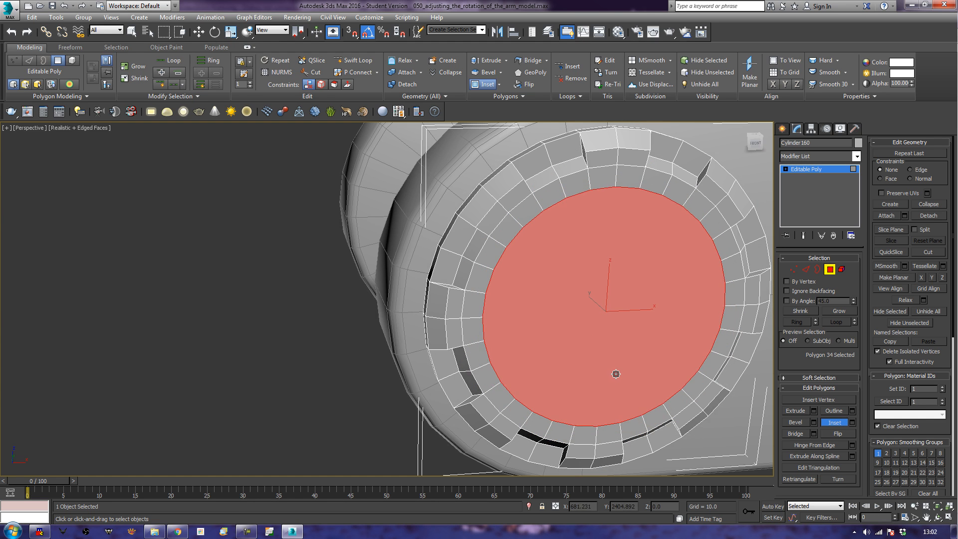
alt+middle_drag(616, 377, 642, 373)
drag(574, 359, 586, 354)
drag(586, 354, 602, 351)
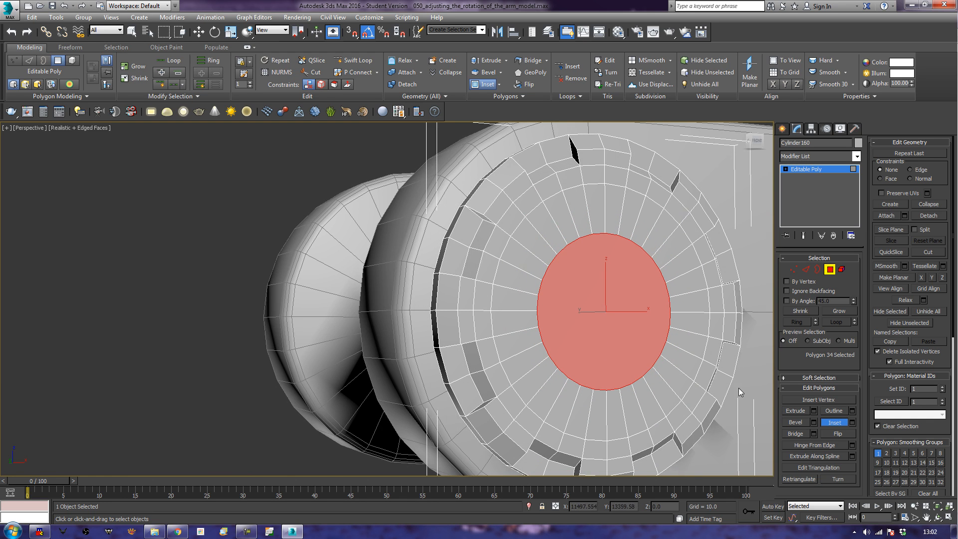
Bevel the small central polygon outward into a raised hub with a narrow rim
click(800, 421)
drag(576, 354, 602, 354)
click(606, 359)
drag(609, 360, 612, 360)
click(613, 367)
Bevel the hub's centre polygon inward in successive stages to form a stepped recess, and clear the selection
drag(618, 307, 618, 316)
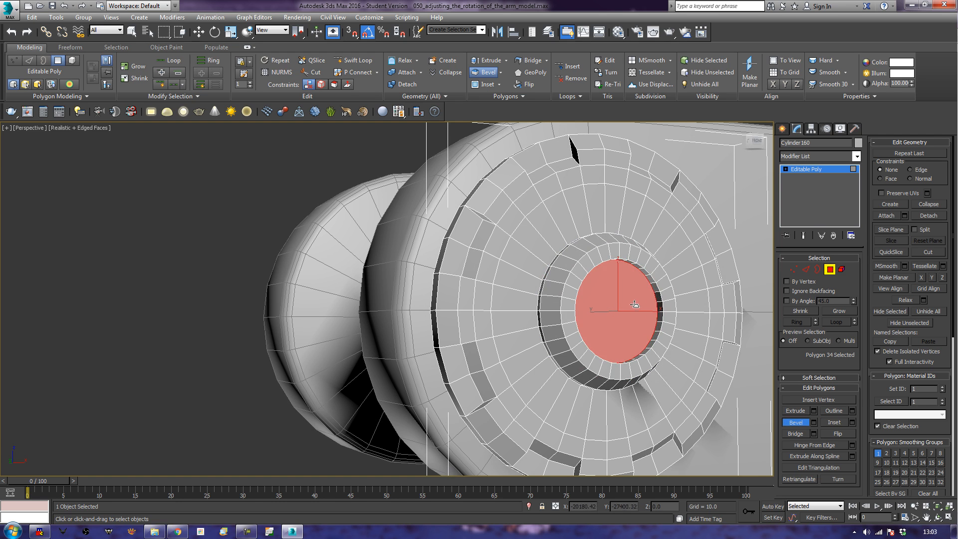
click(636, 306)
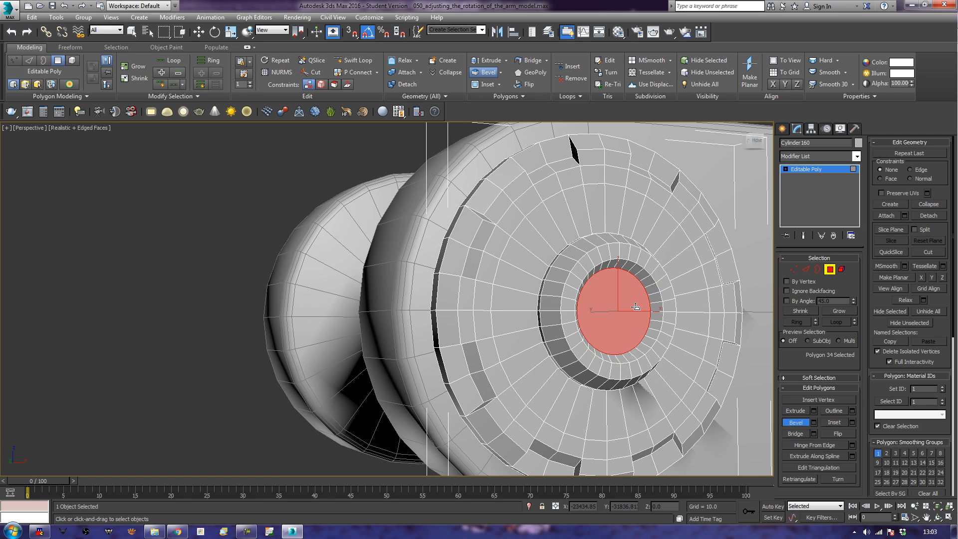
alt+middle_drag(635, 306, 668, 331)
drag(616, 294, 619, 303)
click(621, 303)
alt+middle_drag(644, 319, 623, 309)
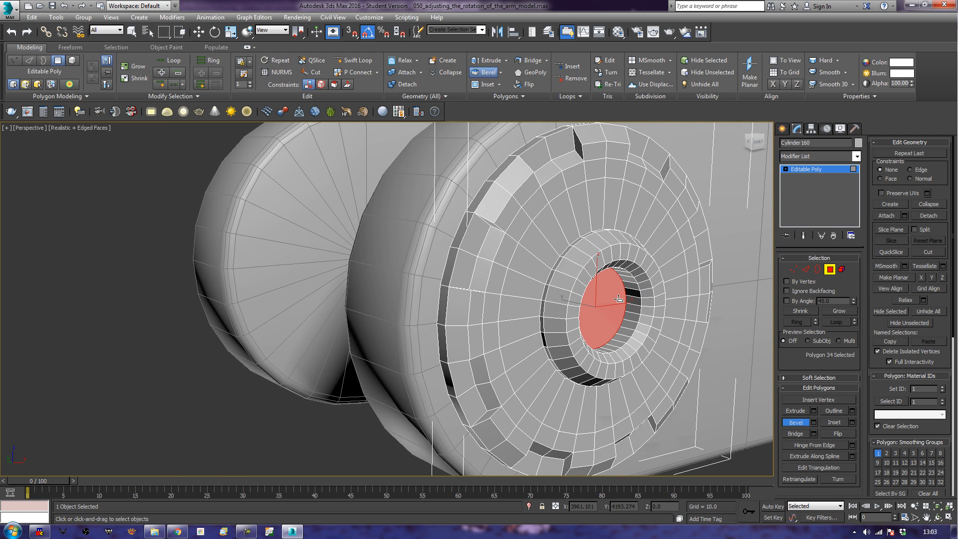
drag(620, 299, 627, 301)
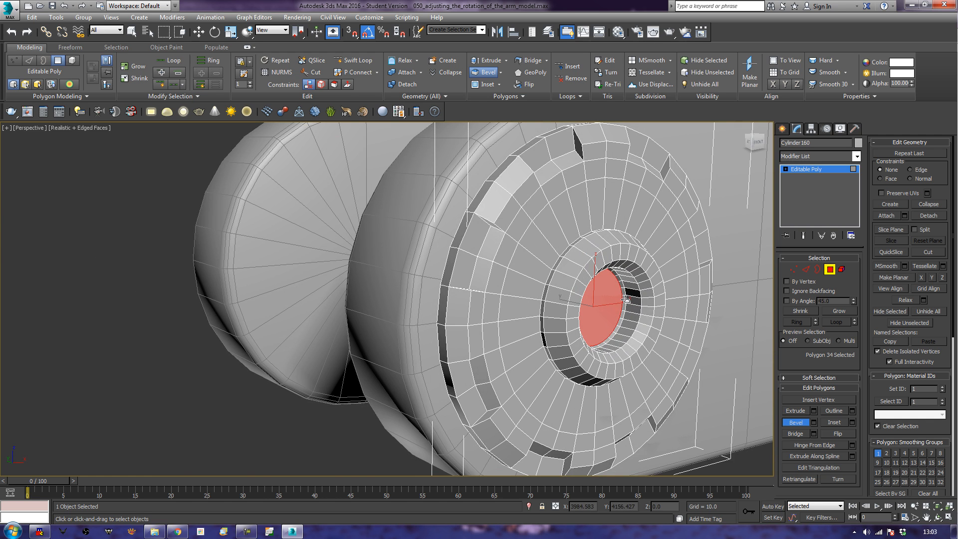
click(338, 457)
Select eight evenly spaced pairs of adjacent polygons in the wide ring around the hub
scroll(339, 453, down, 5)
alt+middle_drag(375, 418, 544, 378)
scroll(576, 336, up, 4)
alt+middle_drag(576, 336, 533, 325)
click(546, 339)
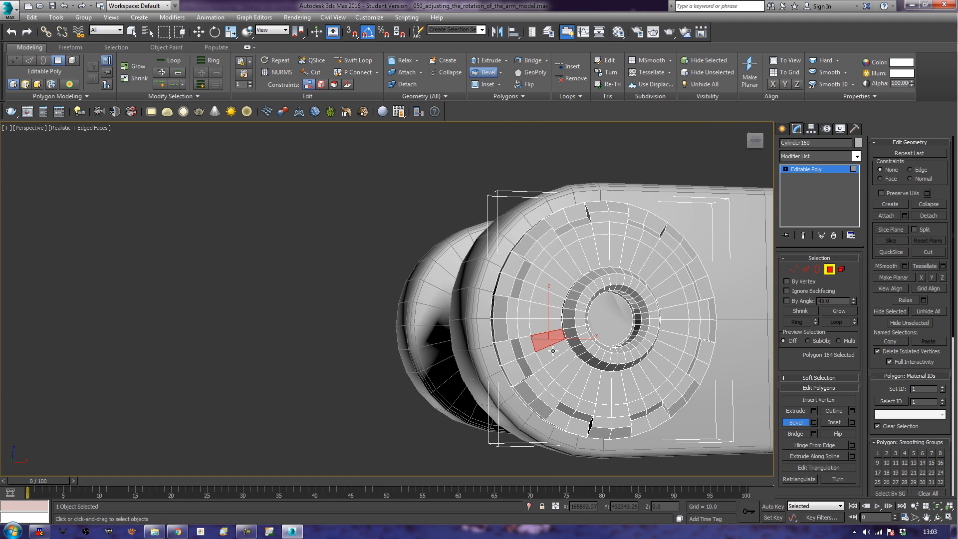
ctrl+click(553, 354)
ctrl+click(548, 296)
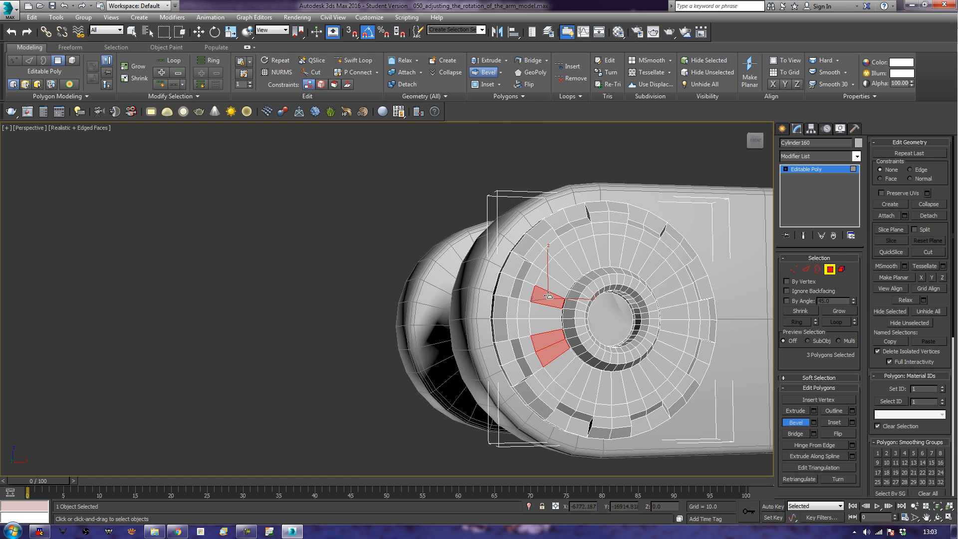
ctrl+click(555, 281)
ctrl+click(579, 254)
ctrl+click(588, 255)
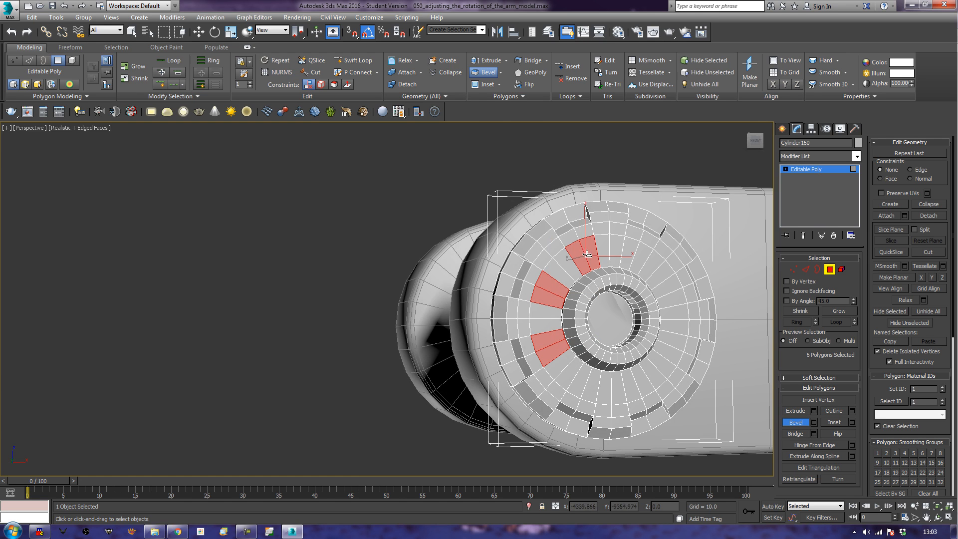
ctrl+click(632, 258)
ctrl+click(644, 253)
alt+middle_drag(681, 290, 614, 329)
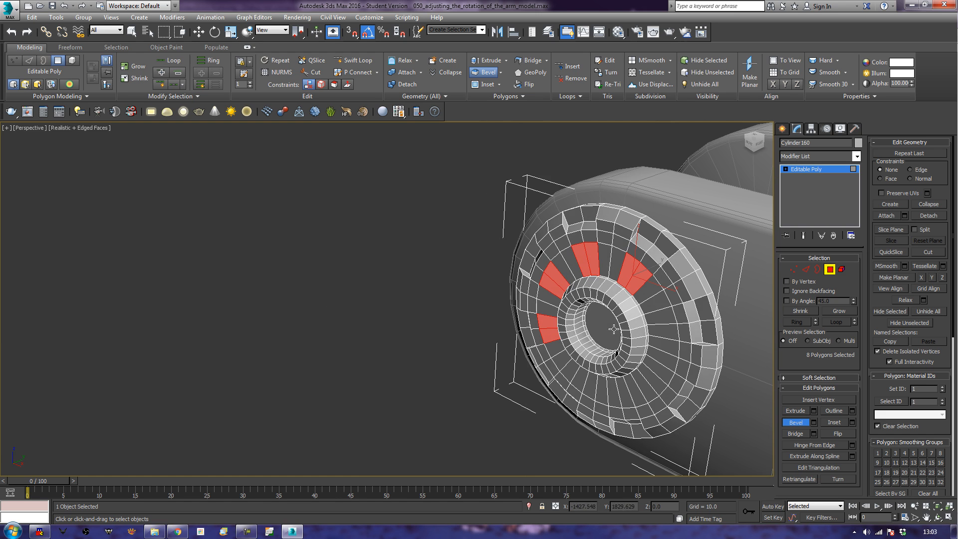
ctrl+click(663, 316)
ctrl+click(662, 331)
ctrl+click(660, 371)
ctrl+click(656, 380)
alt+middle_drag(635, 396, 657, 369)
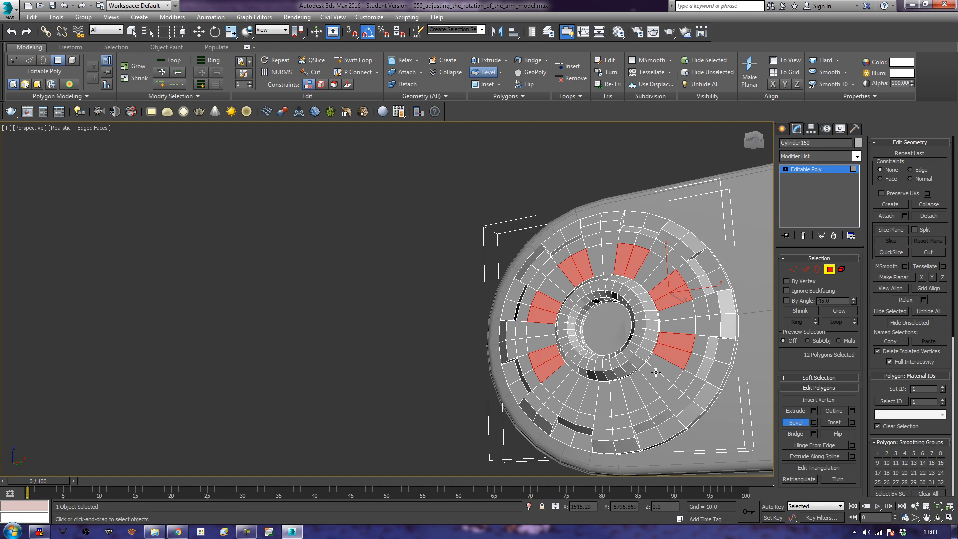
ctrl+click(646, 387)
ctrl+click(630, 398)
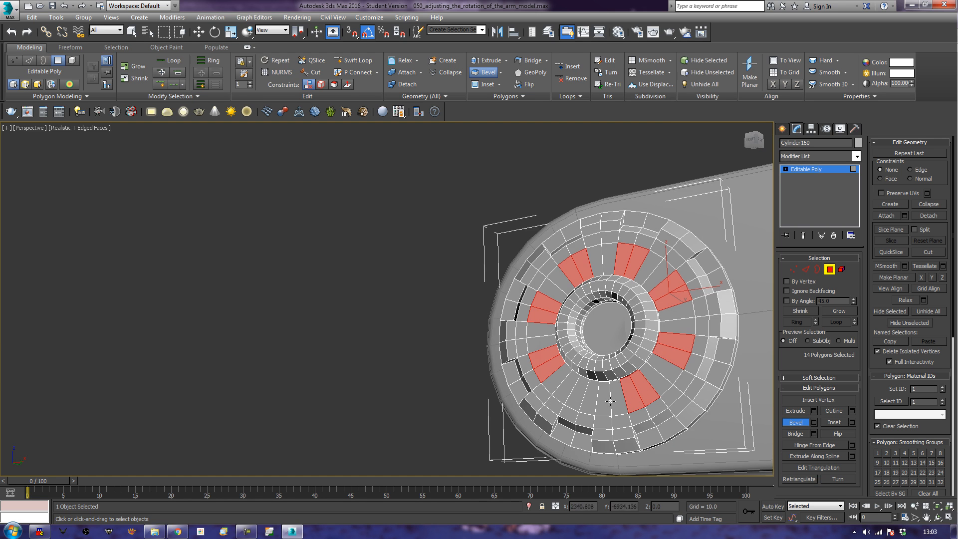
ctrl+click(588, 405)
ctrl+click(578, 403)
Extrude the eight selected polygon pairs inward to form recessed pockets around the hub, and clear the selection
alt+middle_drag(578, 403, 693, 384)
scroll(662, 358, up, 3)
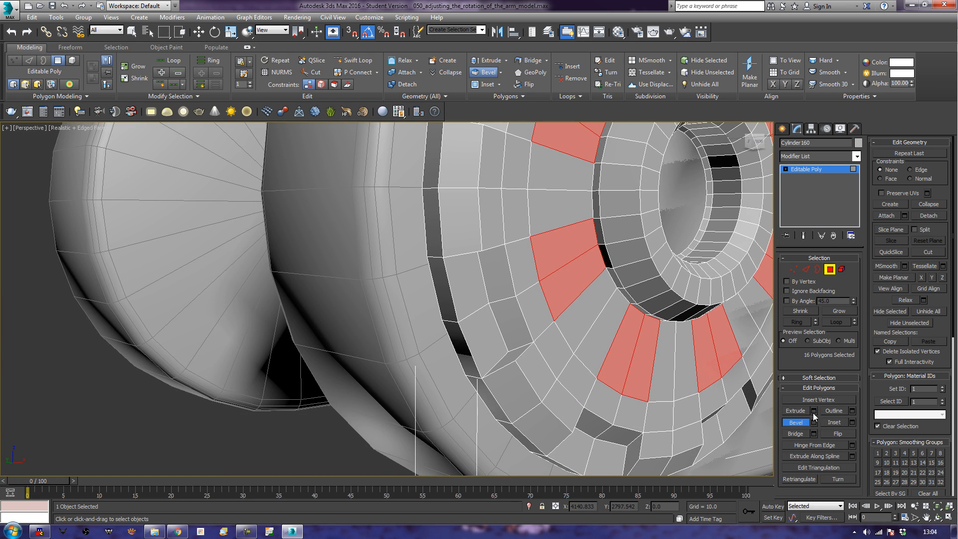
click(796, 411)
drag(641, 355, 661, 359)
scroll(651, 369, down, 3)
alt+middle_drag(651, 369, 383, 425)
click(383, 425)
Clear the leftover edge selection on the toothed disc and select all of its hard edges
mouse_move(601, 308)
alt+middle_down()
mouse_move(594, 332)
mouse_move(602, 336)
mouse_move(610, 320)
alt+middle_up()
scroll(609, 322, up, 5)
click(806, 269)
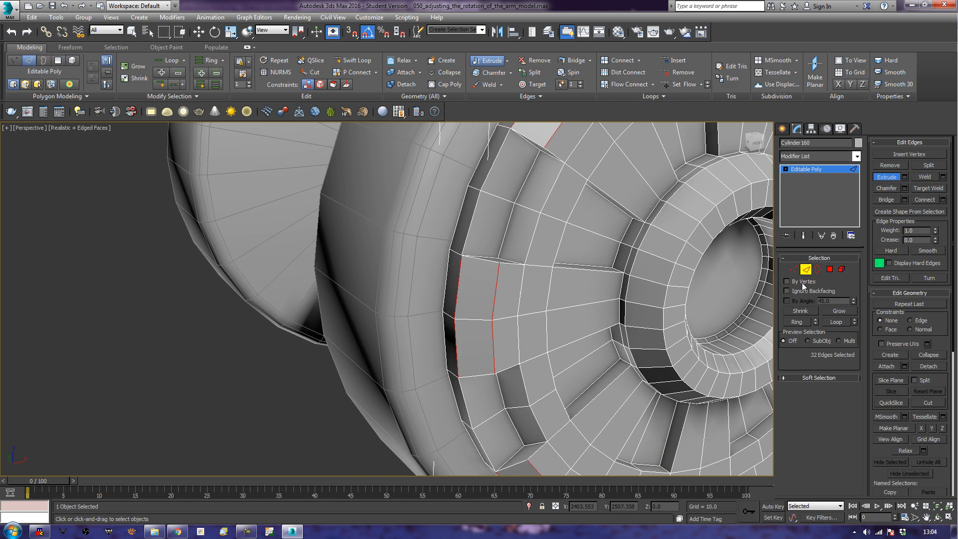
click(807, 270)
middle_drag(267, 239, 279, 252)
scroll(280, 250, down, 3)
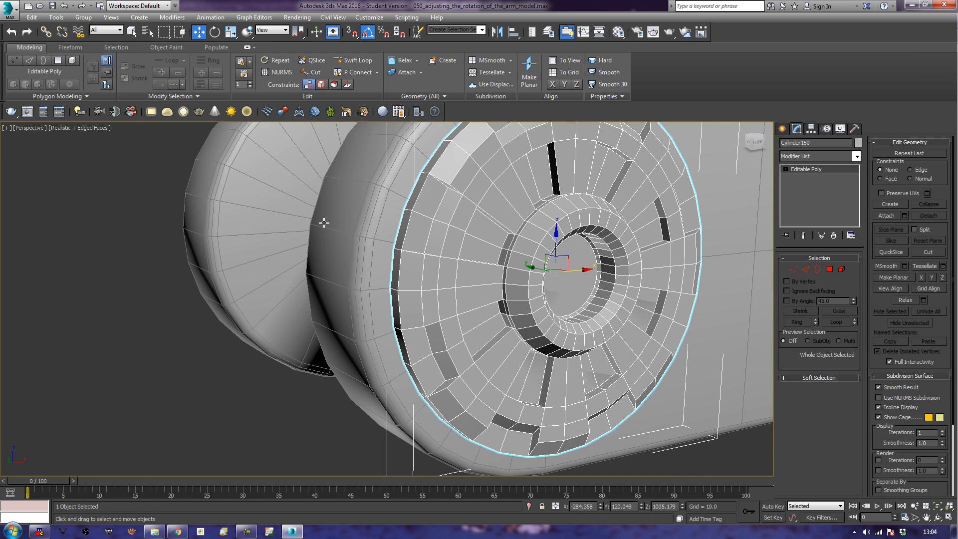
middle_drag(322, 225, 332, 258)
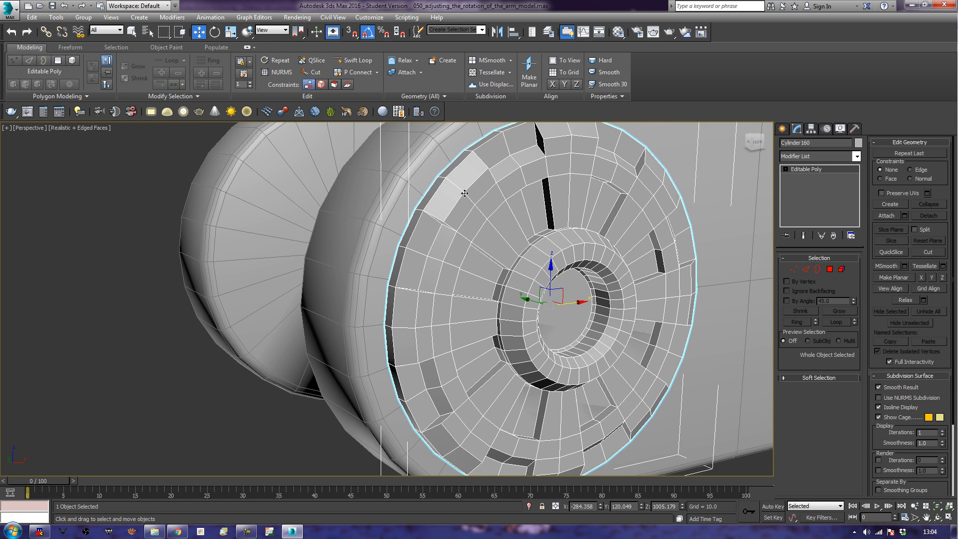
click(116, 47)
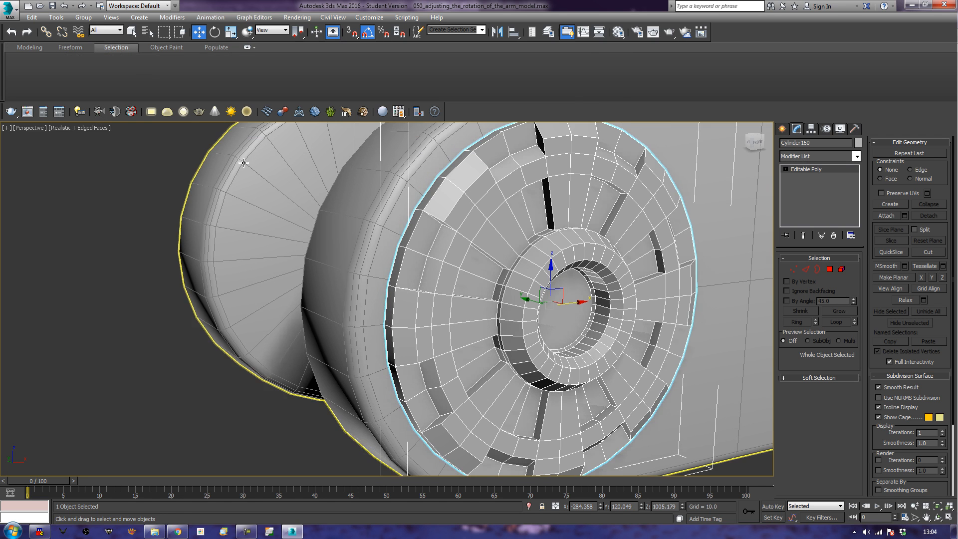
key(2)
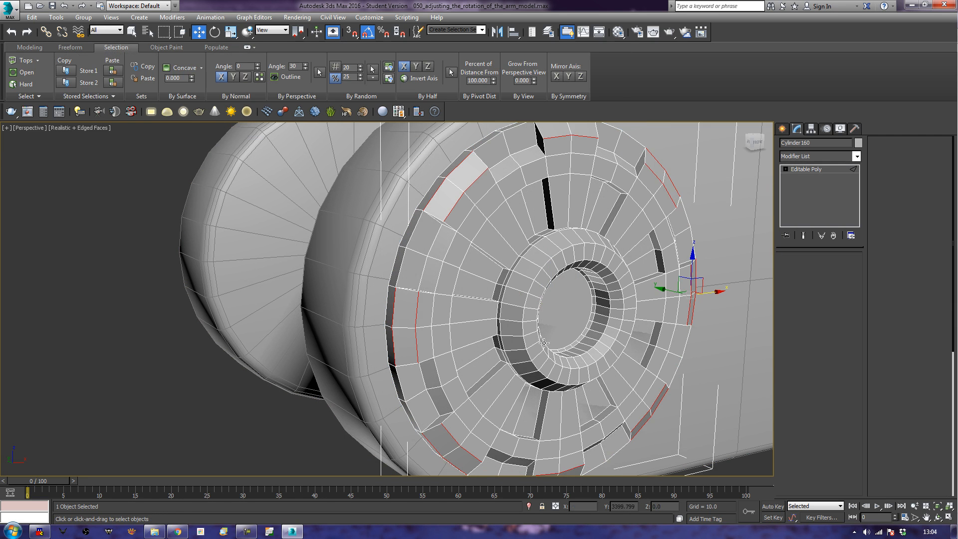
click(101, 322)
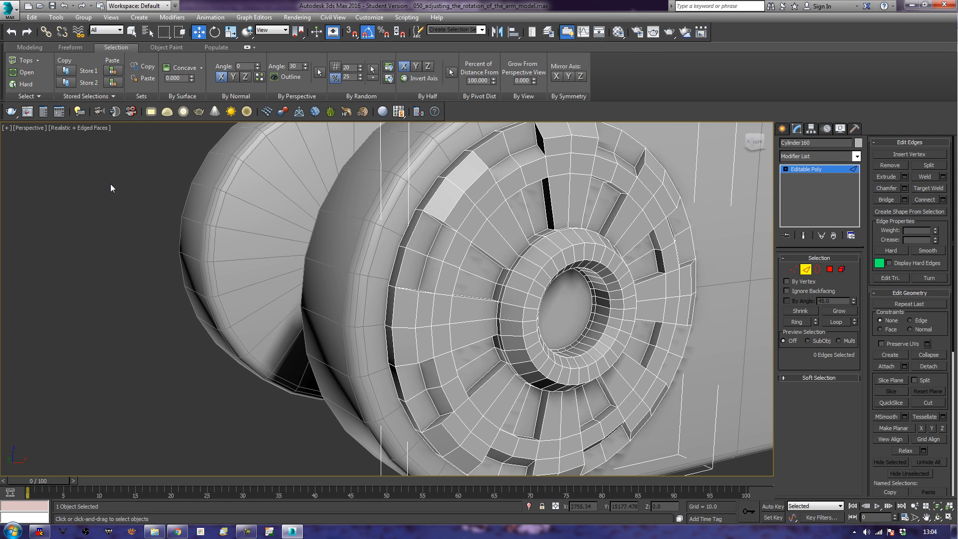
click(18, 85)
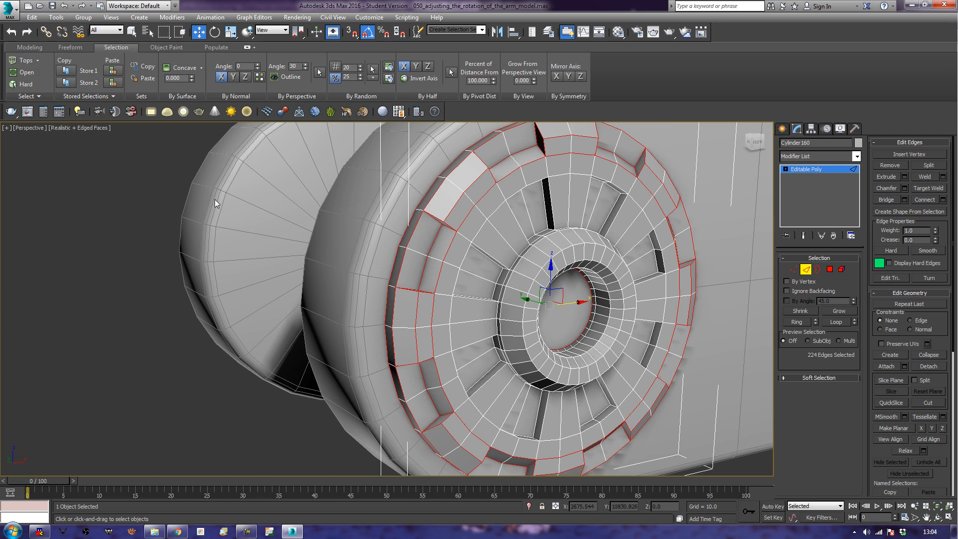
Chamfer the selected hard edges by 0.08, and clear the selection
alt+middle_drag(531, 254, 614, 248)
scroll(614, 248, up, 3)
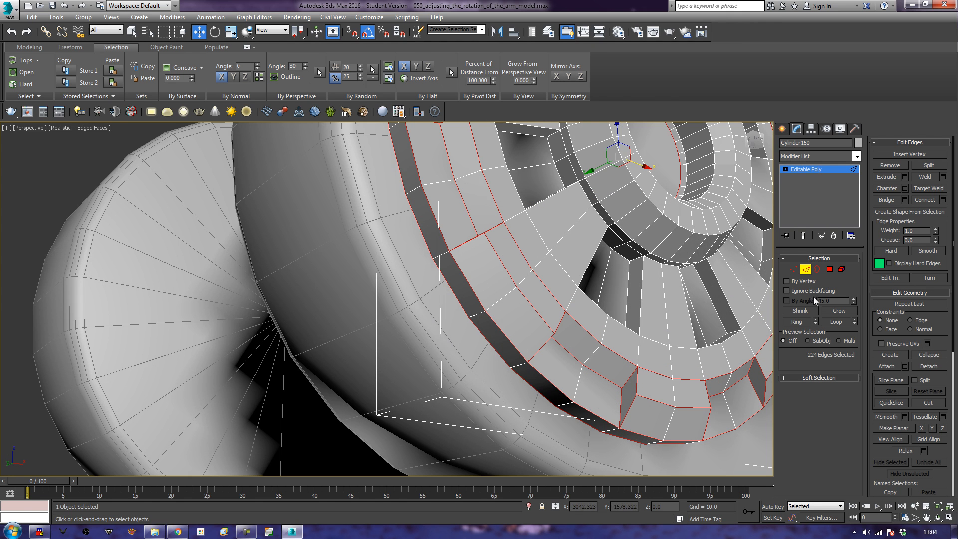
click(885, 189)
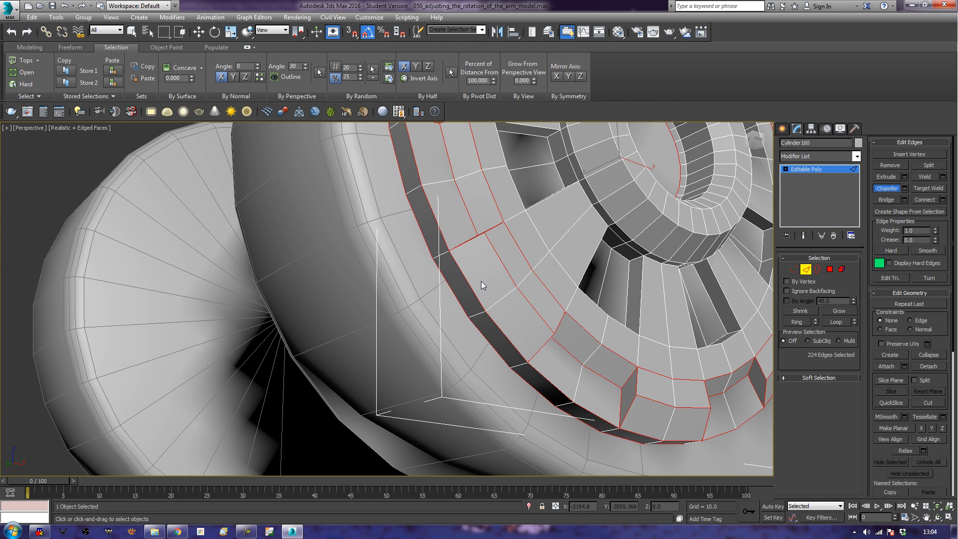
mouse_move(473, 286)
mouse_down()
mouse_move(472, 276)
mouse_move(476, 285)
mouse_up()
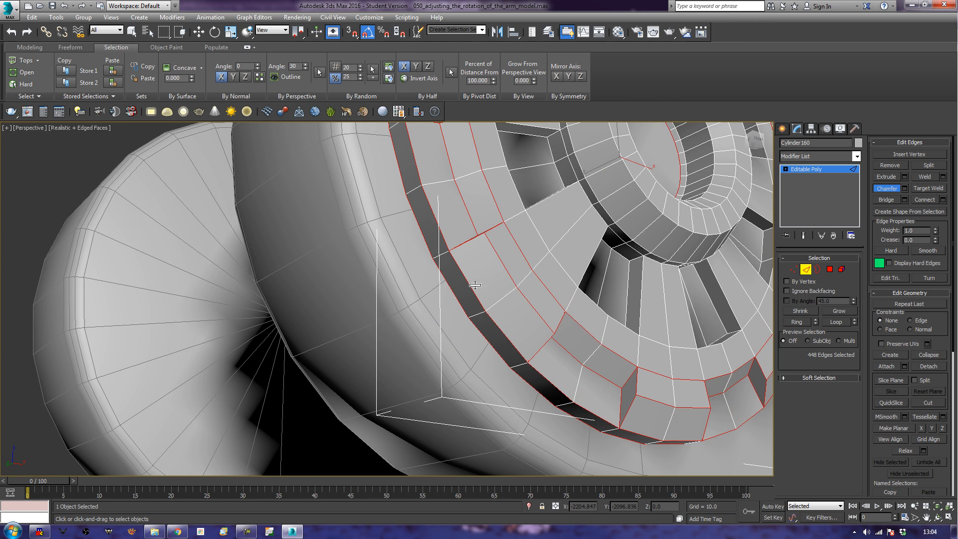
click(905, 188)
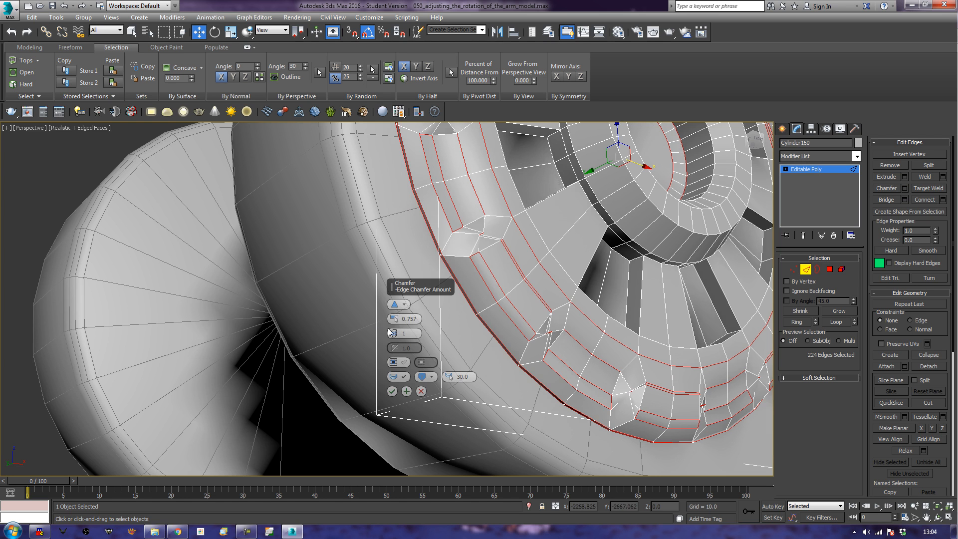
mouse_move(394, 319)
mouse_down()
mouse_move(394, 329)
mouse_move(395, 320)
mouse_up()
right_click(395, 319)
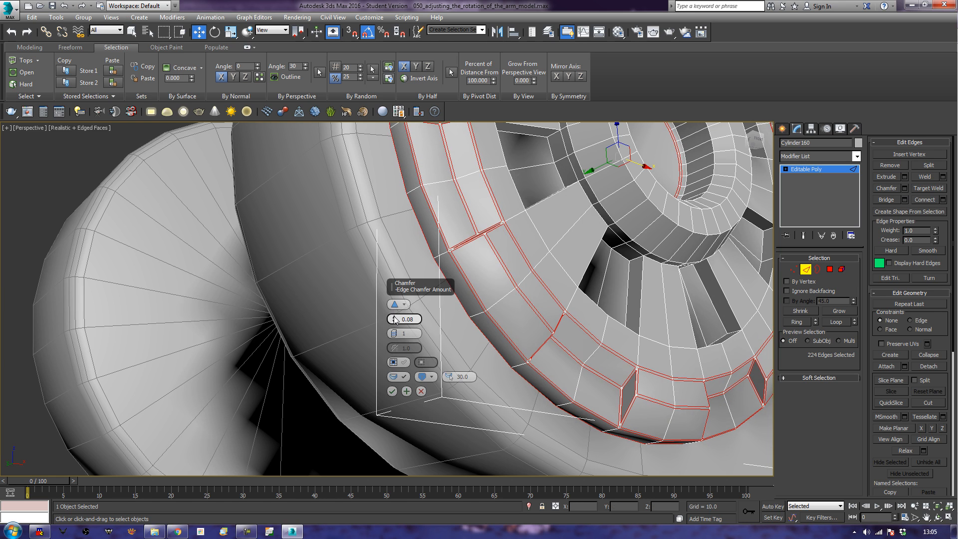
mouse_move(505, 321)
alt+middle_down()
mouse_move(562, 326)
mouse_move(529, 270)
mouse_move(499, 317)
alt+middle_up()
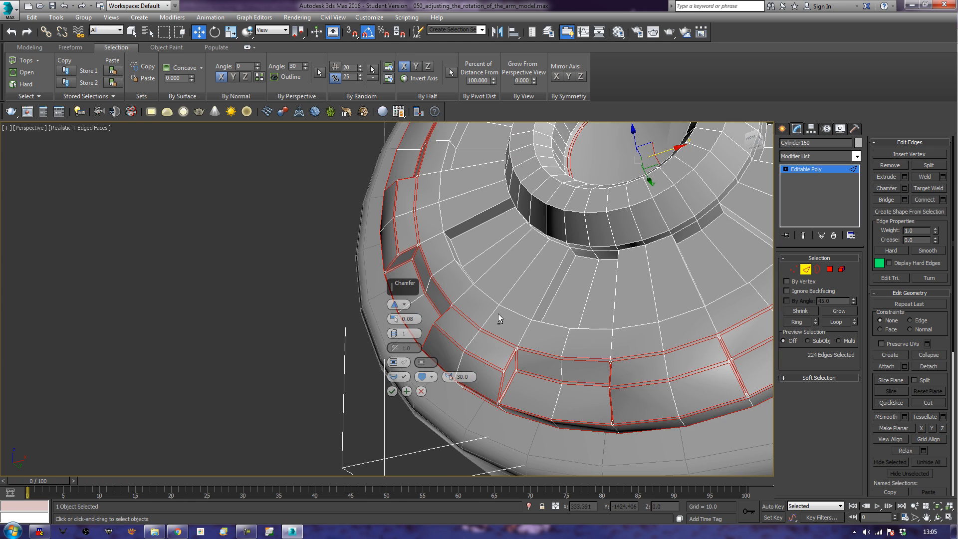
click(392, 392)
click(292, 372)
Select the pairs of floor polygons in the four lower pockets around the hub
alt+middle_drag(292, 371, 324, 352)
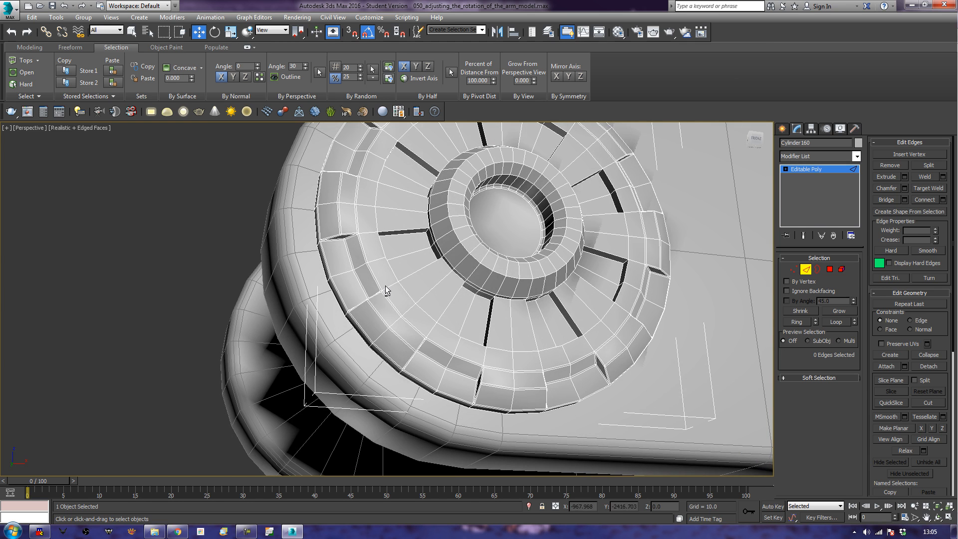
click(830, 269)
click(406, 248)
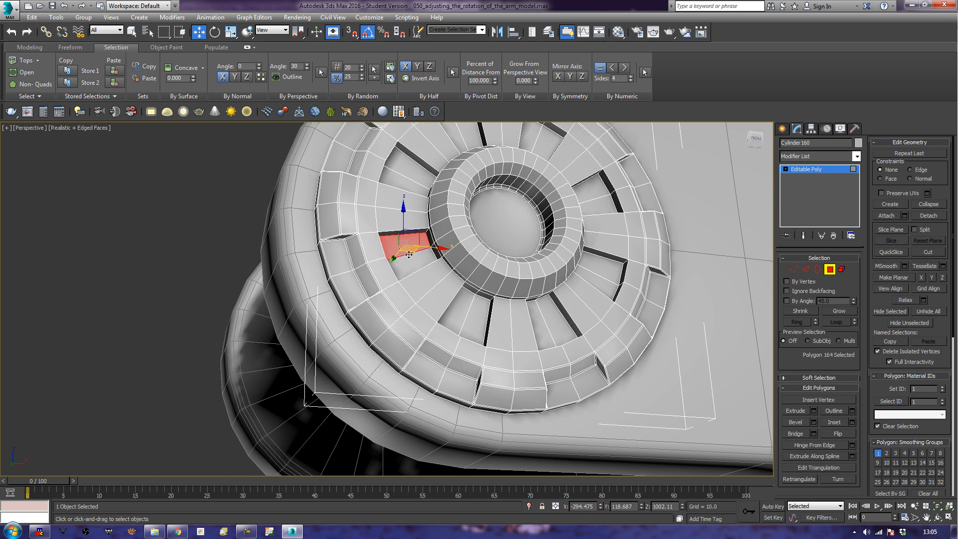
ctrl+click(415, 269)
ctrl+click(468, 313)
ctrl+click(451, 317)
key(q)
alt+middle_drag(570, 325, 540, 345)
ctrl+click(538, 343)
ctrl+click(568, 322)
ctrl+click(604, 268)
ctrl+click(624, 249)
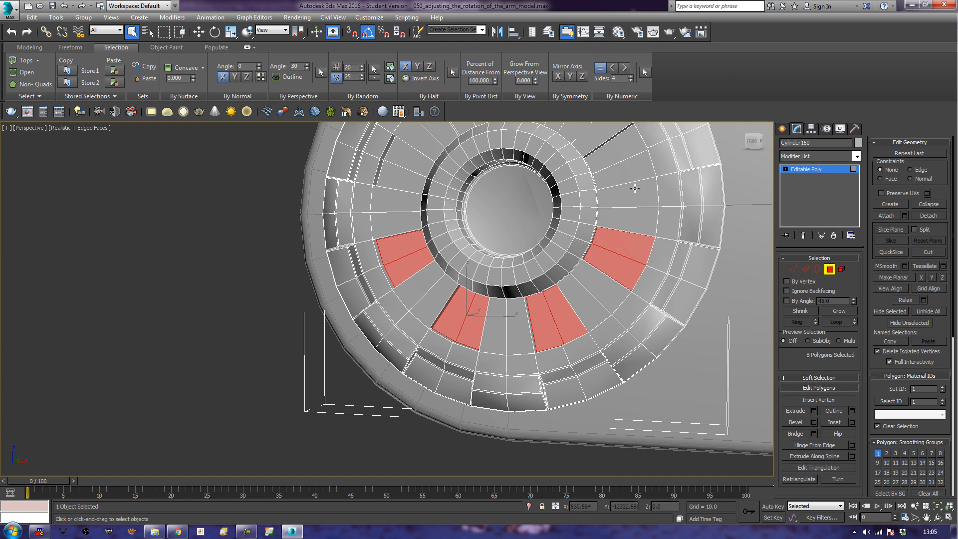
Add the pairs of floor polygons in the four upper pockets to the selection
scroll(670, 278, down, 6)
ctrl+click(669, 277)
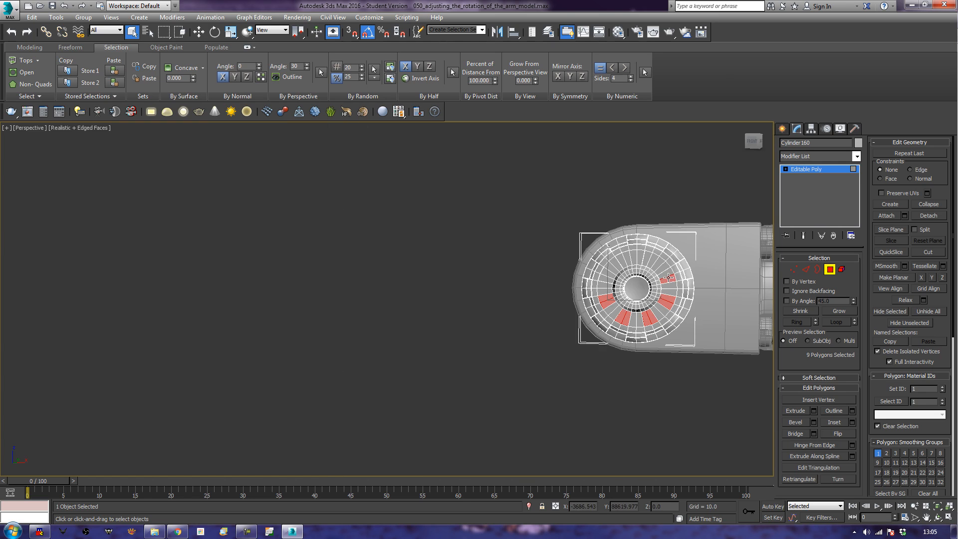
key(z)
alt+middle_drag(623, 289, 657, 312)
middle_drag(598, 219, 628, 355)
ctrl+click(641, 249)
alt+middle_drag(578, 214, 600, 315)
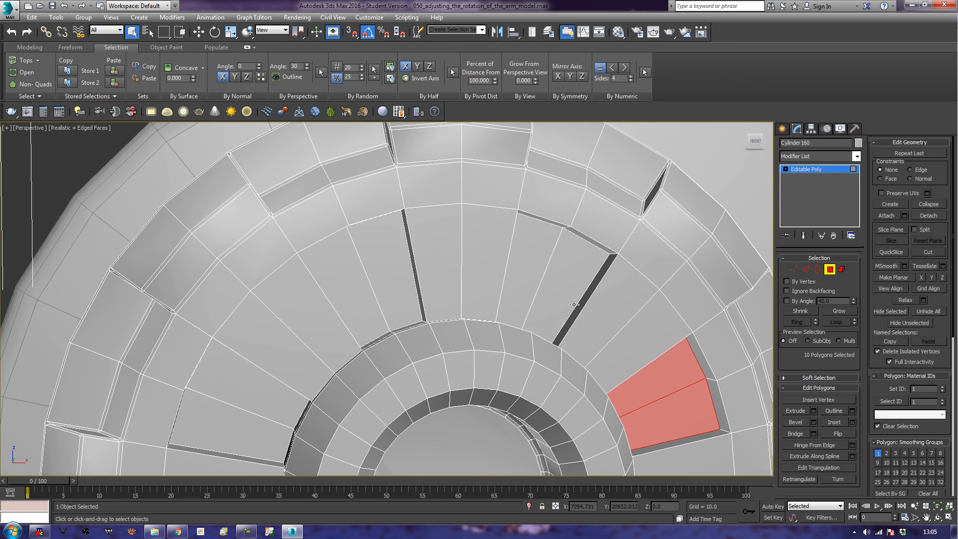
ctrl+click(562, 297)
ctrl+click(531, 264)
ctrl+click(385, 277)
ctrl+click(368, 291)
middle_drag(294, 379, 773, 317)
ctrl+click(445, 213)
ctrl+click(432, 244)
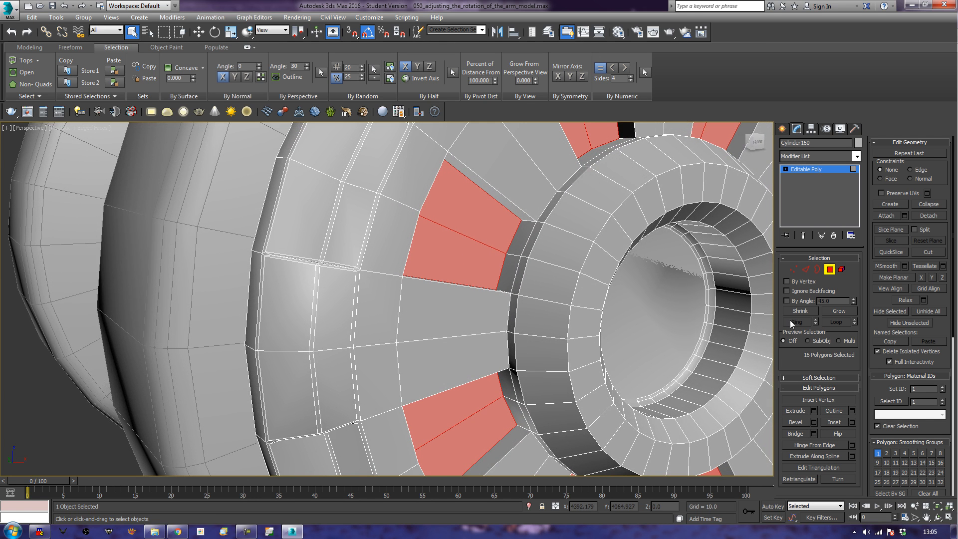
Grow the polygon selection to include the pocket walls, and convert it to an edge selection
click(832, 312)
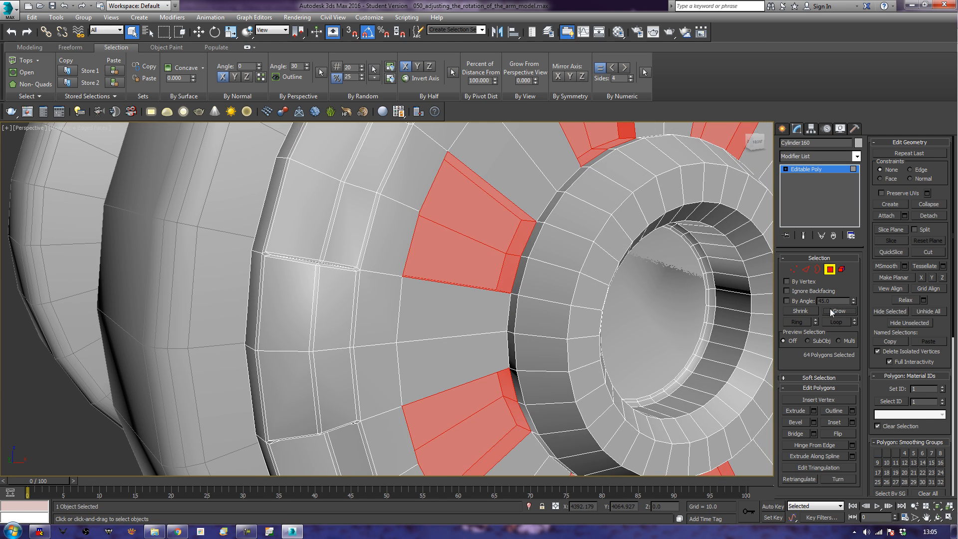
click(808, 271)
alt+middle_drag(627, 306, 493, 281)
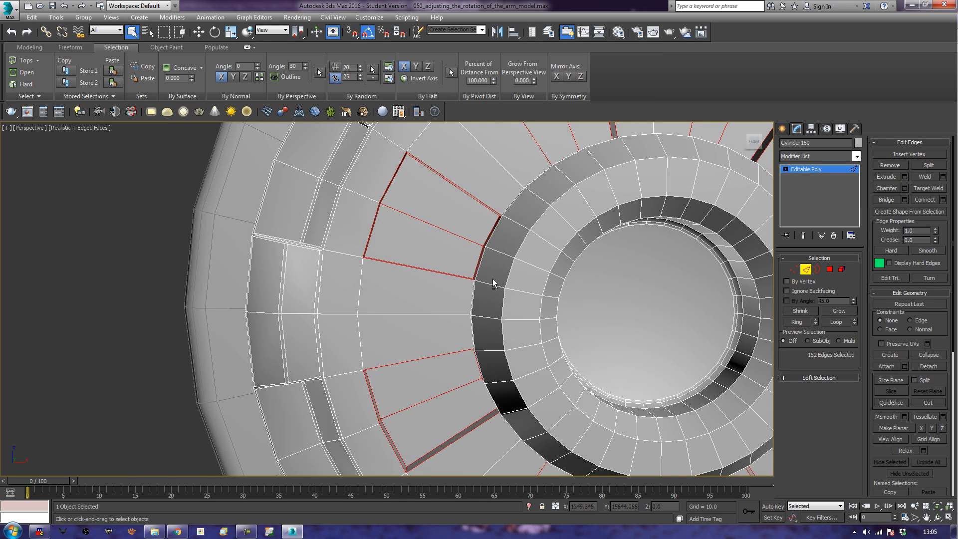
Deselect the radial edges running through the middle of the floors of all eight pockets
alt+click(441, 230)
alt+click(456, 391)
middle_drag(625, 288, 483, 393)
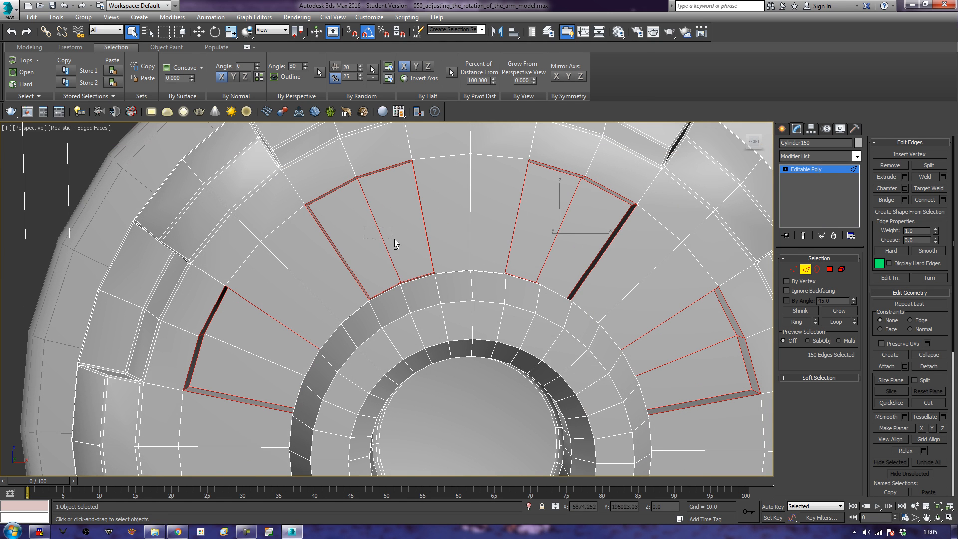
alt+click(555, 243)
alt+click(695, 363)
middle_drag(704, 447, 690, 202)
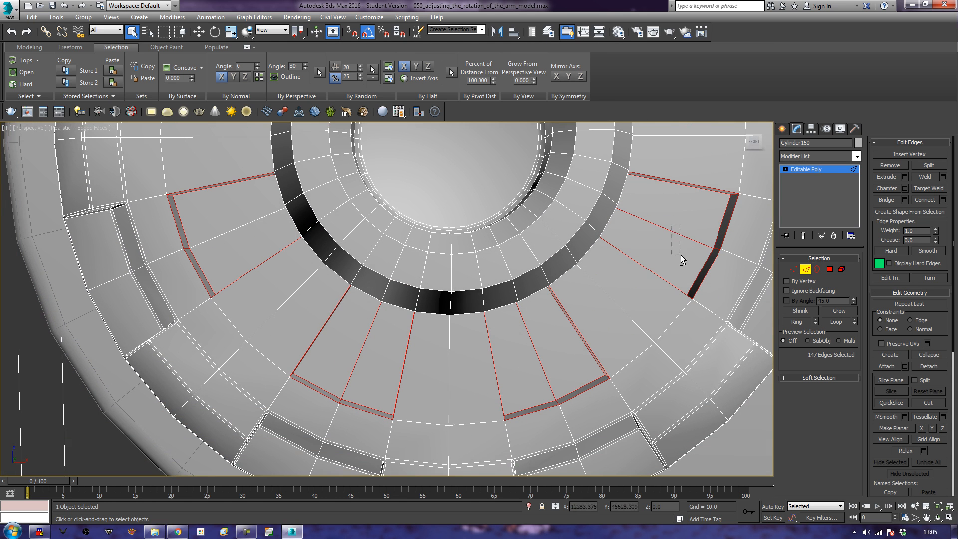
alt+click(540, 362)
Deselect the middle edges on the lower pockets' inner walls and add the hub-base edges between those pockets
middle_drag(376, 349, 388, 265)
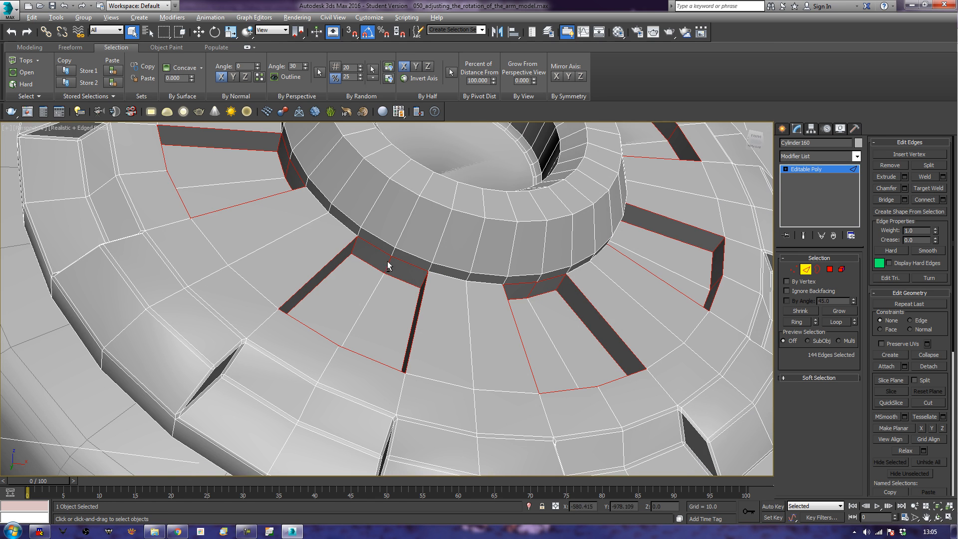
alt+click(534, 295)
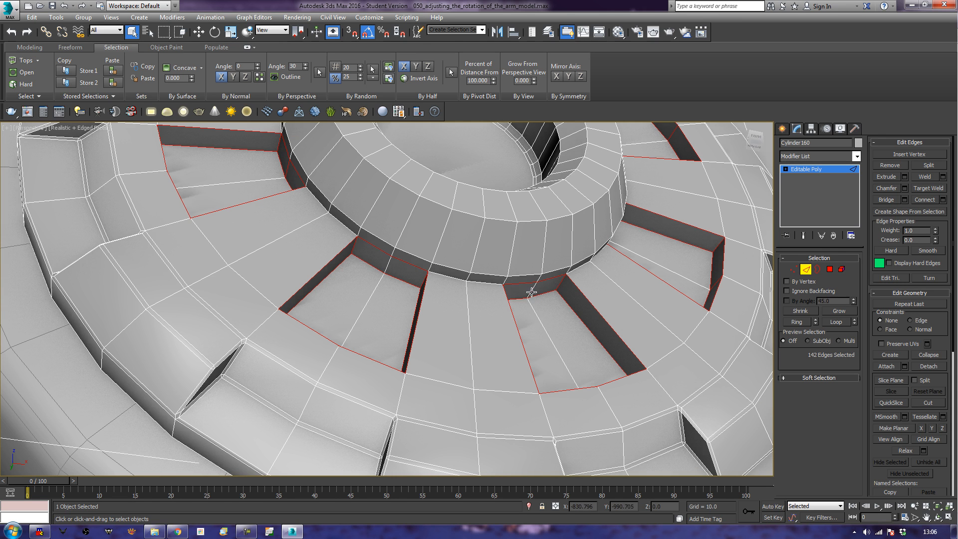
alt+click(287, 166)
alt+middle_drag(333, 221, 340, 255)
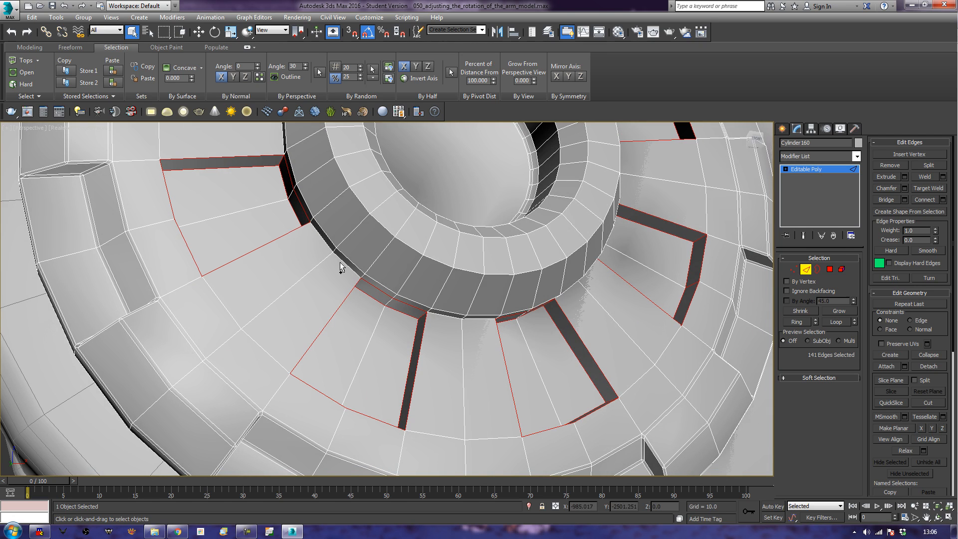
ctrl+click(340, 262)
scroll(454, 320, down, 3)
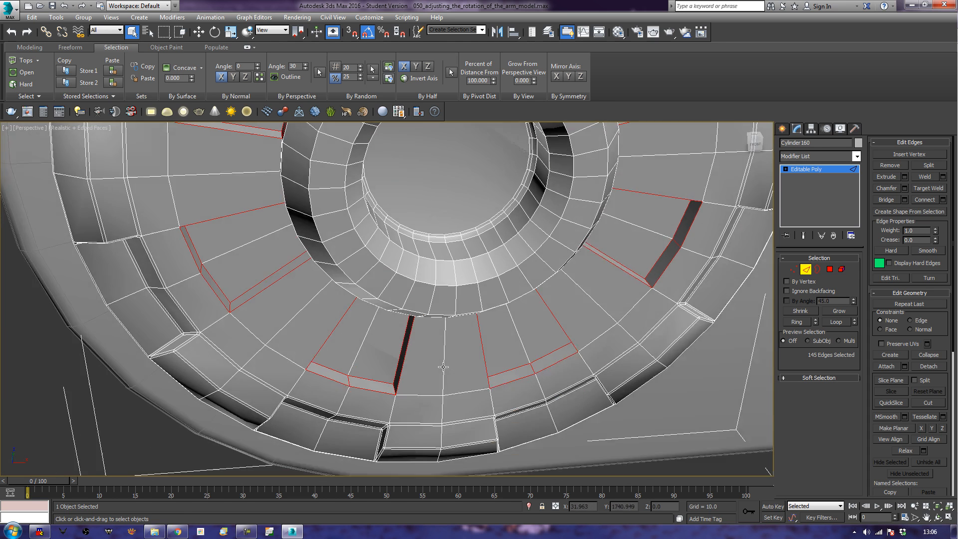
Deselect the middle edges across the outer walls of the lower pockets and the pockets facing the arm
middle_drag(423, 382, 461, 337)
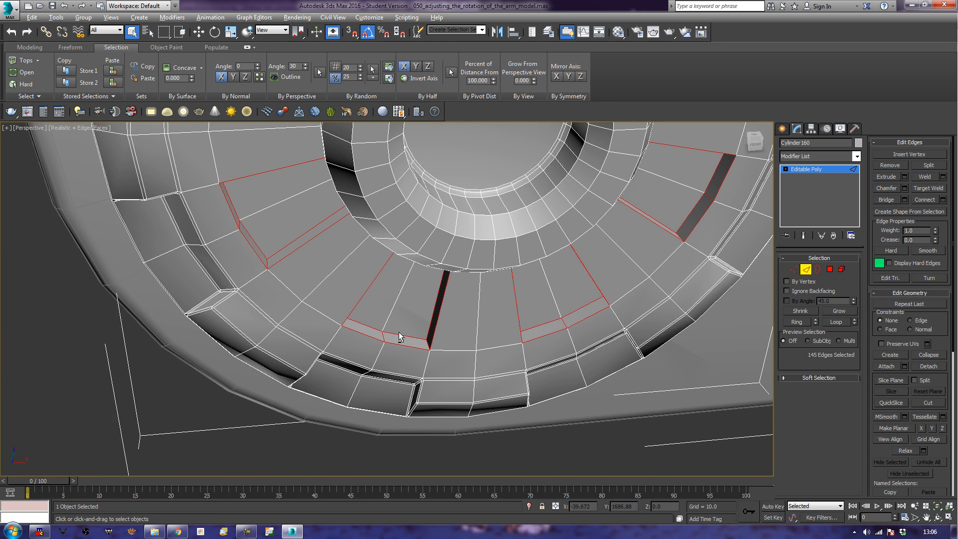
alt+click(384, 336)
alt+click(564, 323)
alt+middle_drag(625, 332, 520, 293)
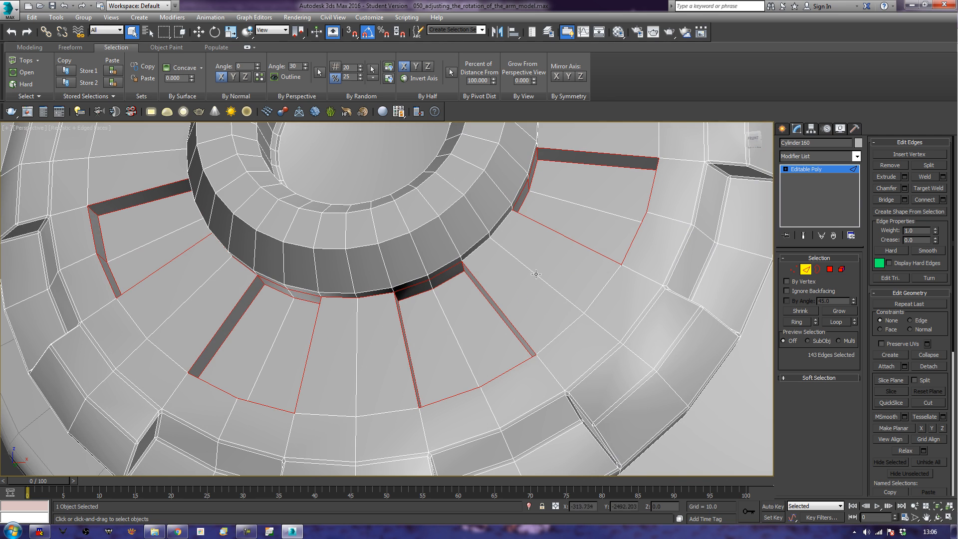
alt+middle_drag(480, 247, 443, 267)
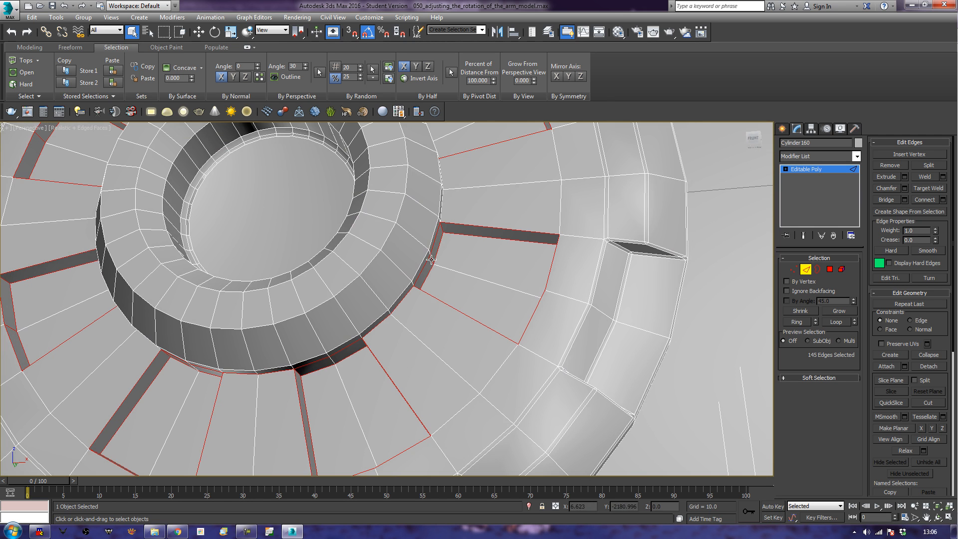
alt+middle_drag(432, 260, 501, 283)
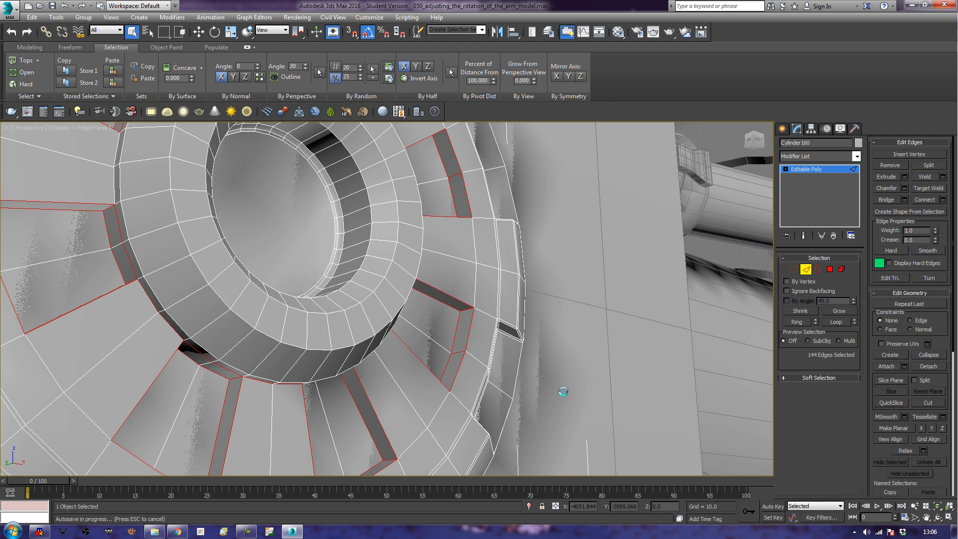
mouse_move(178, 531)
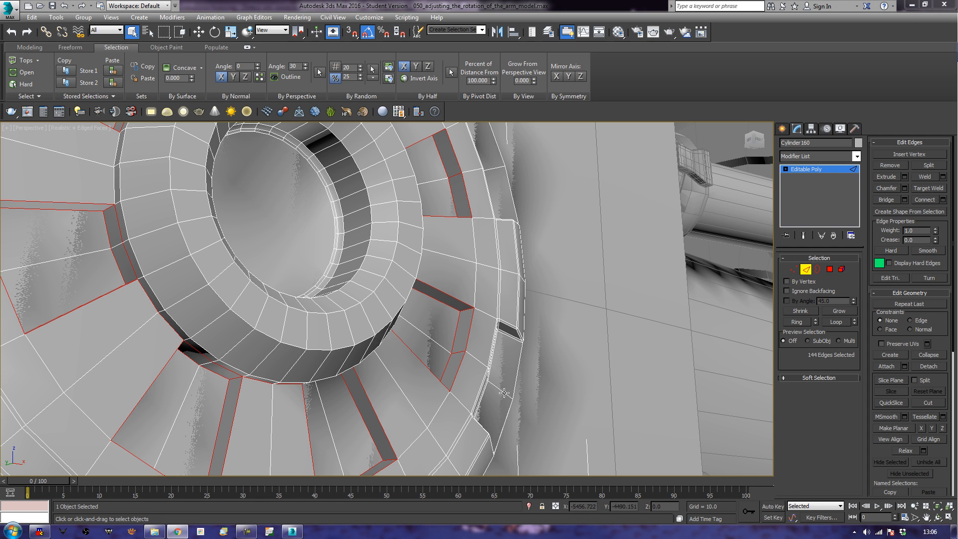
alt+click(457, 353)
alt+middle_drag(548, 260, 505, 359)
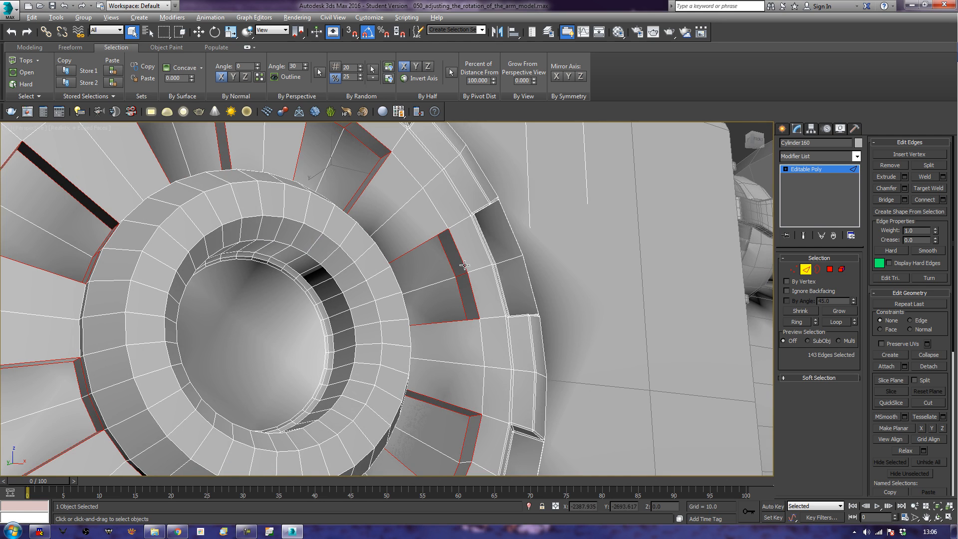
Add the hub-base edges between the arm-side and upper pockets to the edge selection, leaving out the inner-wall middle edges
alt+middle_drag(534, 270, 423, 286)
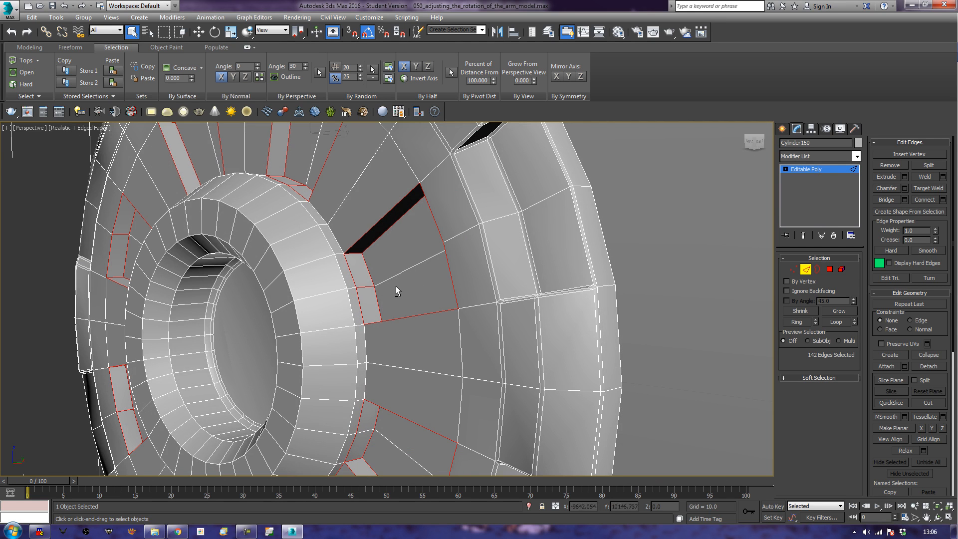
ctrl+click(366, 288)
ctrl+click(366, 345)
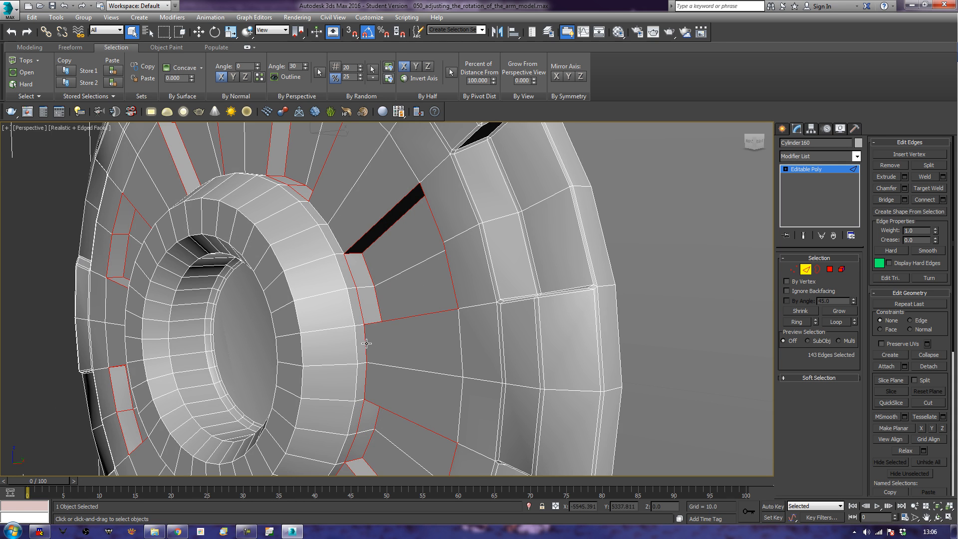
ctrl+click(326, 223)
ctrl+click(296, 186)
alt+middle_drag(400, 139, 442, 310)
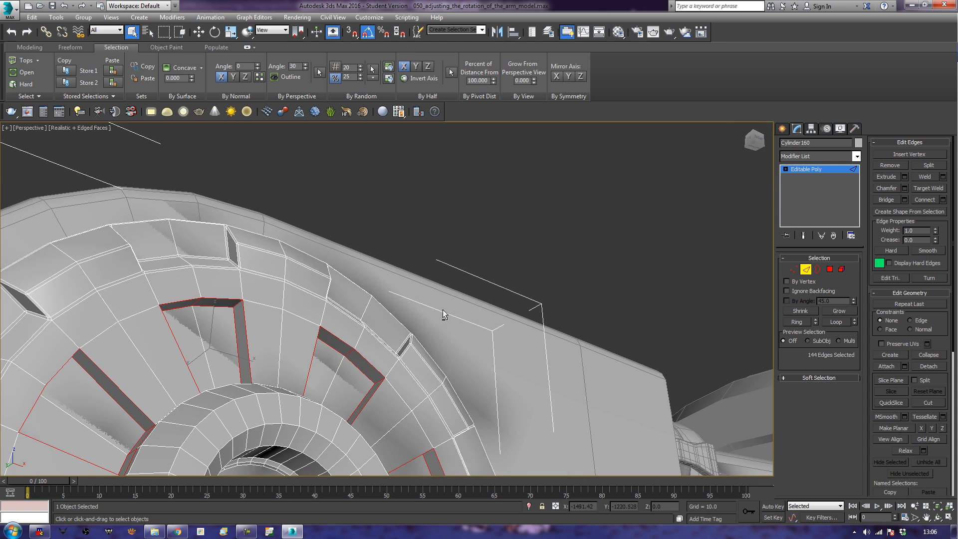
Deselect the middle edges across the upper pockets' walls and add the hub-base edge between those pockets
alt+click(355, 351)
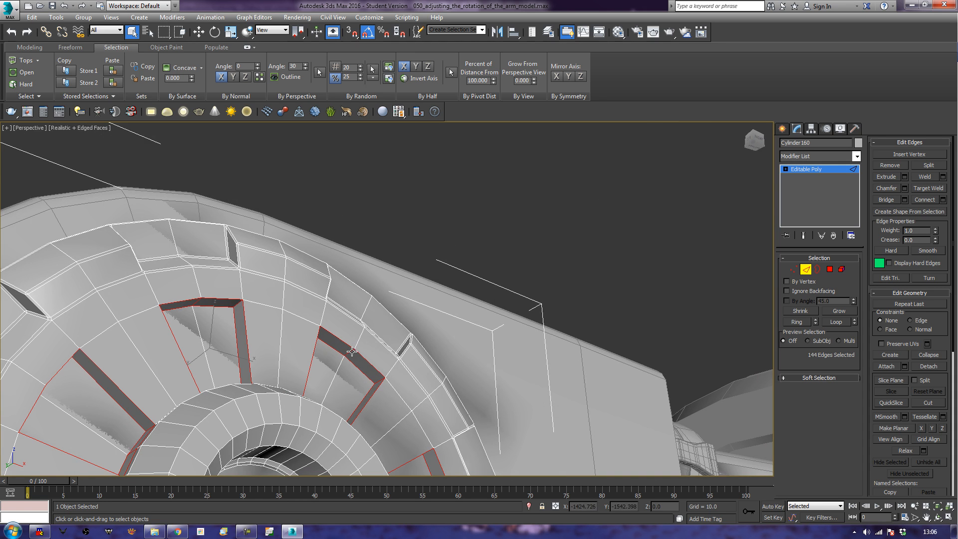
alt+click(196, 303)
alt+middle_drag(312, 296, 286, 361)
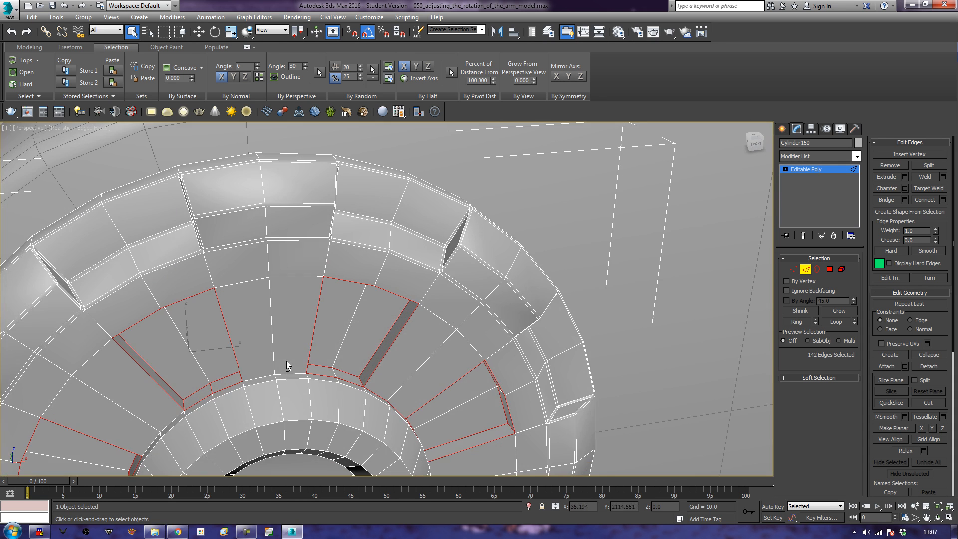
alt+click(210, 386)
ctrl+click(254, 379)
Deselect the remaining pocket-wall middle edges on the side away from the arm and add the missing hub-base edges there
alt+middle_drag(254, 379, 452, 270)
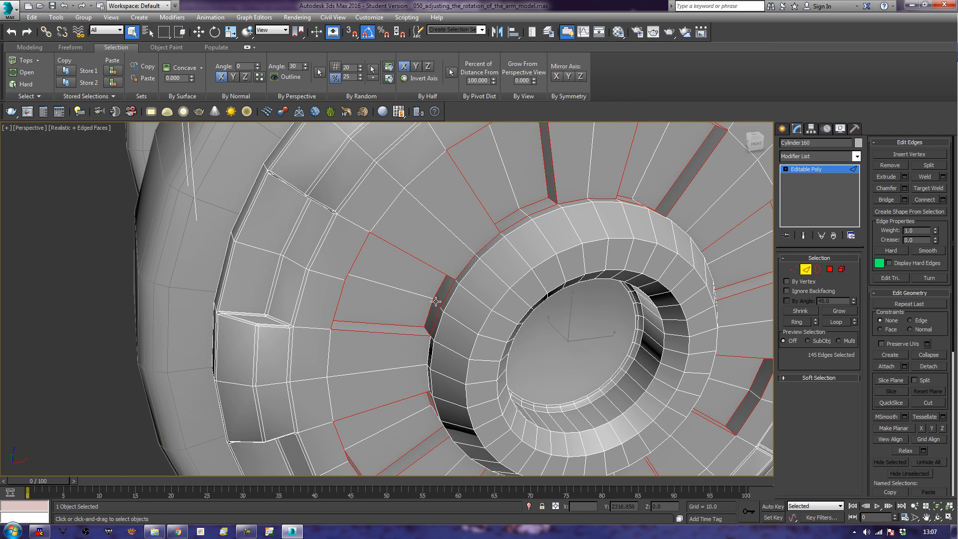
ctrl+click(451, 282)
alt+middle_drag(451, 318, 393, 298)
alt+click(400, 244)
alt+middle_drag(444, 216, 520, 310)
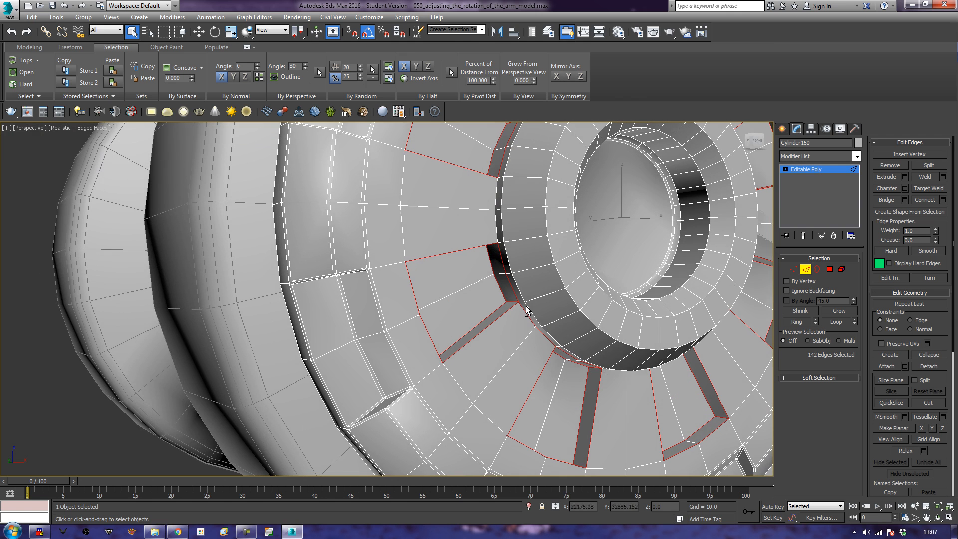
ctrl+click(496, 228)
alt+middle_drag(528, 334, 595, 374)
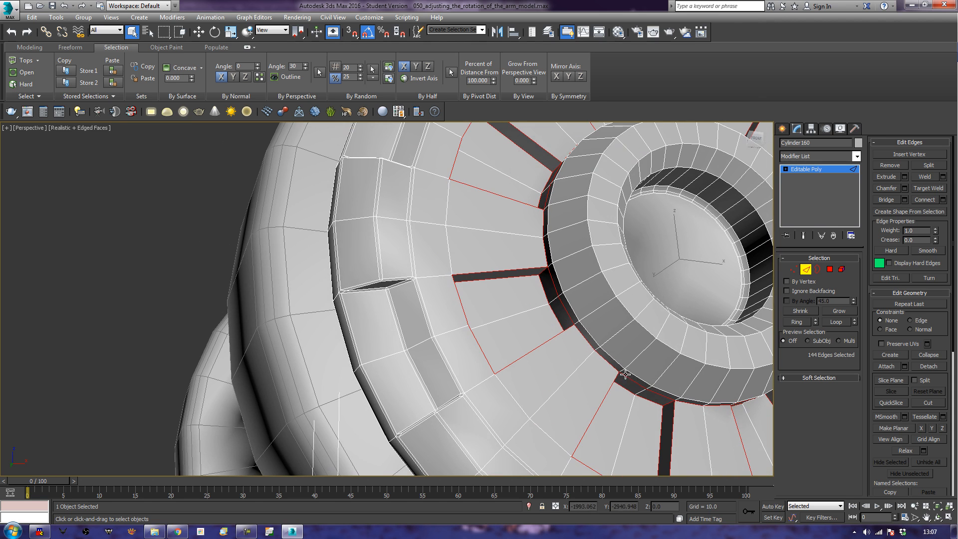
Chamfer the selected pocket border and hub-base edges by 0.08, then clear the selection
click(904, 189)
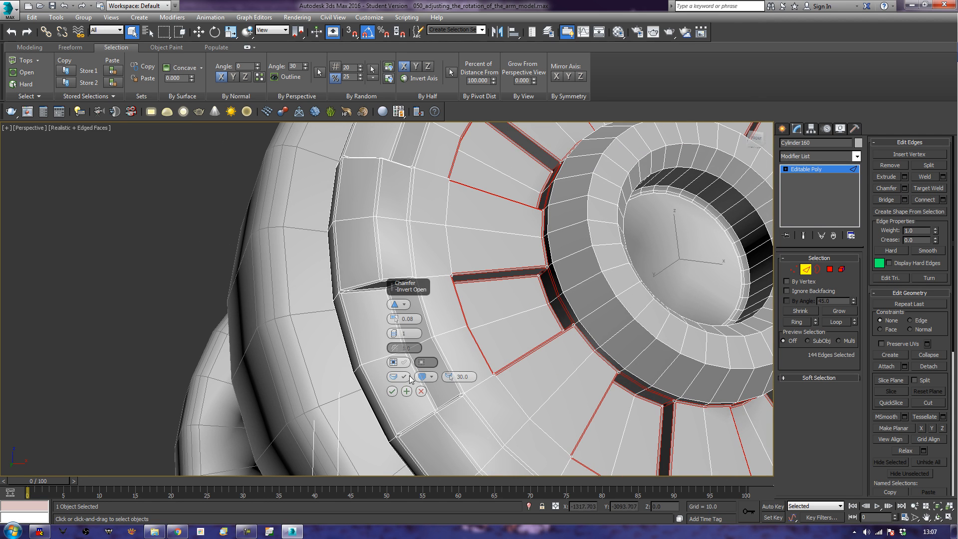
click(393, 394)
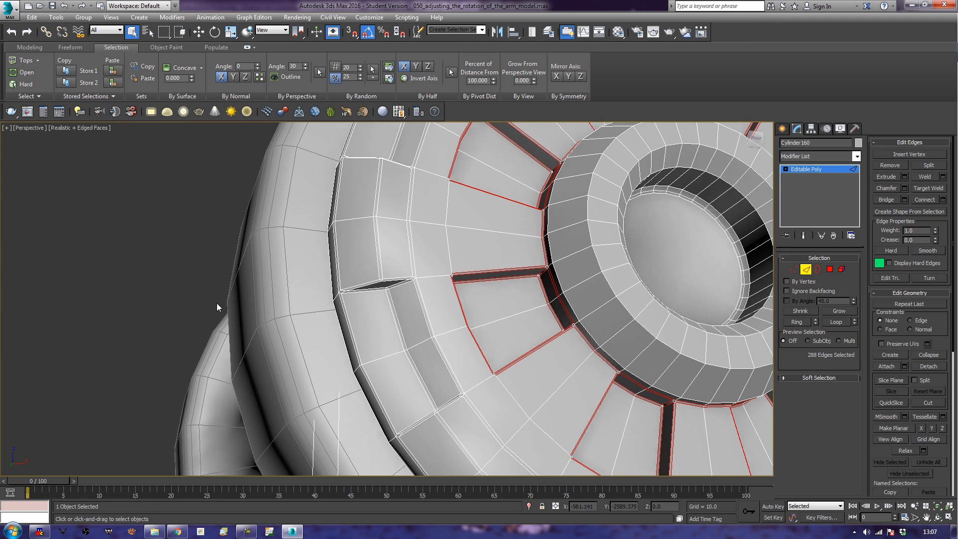
click(173, 284)
Select the five edge loops around the raised hub's lower edge, its top rims and the inside of its bore
alt+middle_drag(365, 309, 306, 286)
alt+middle_drag(458, 294, 440, 244)
scroll(451, 249, up, 3)
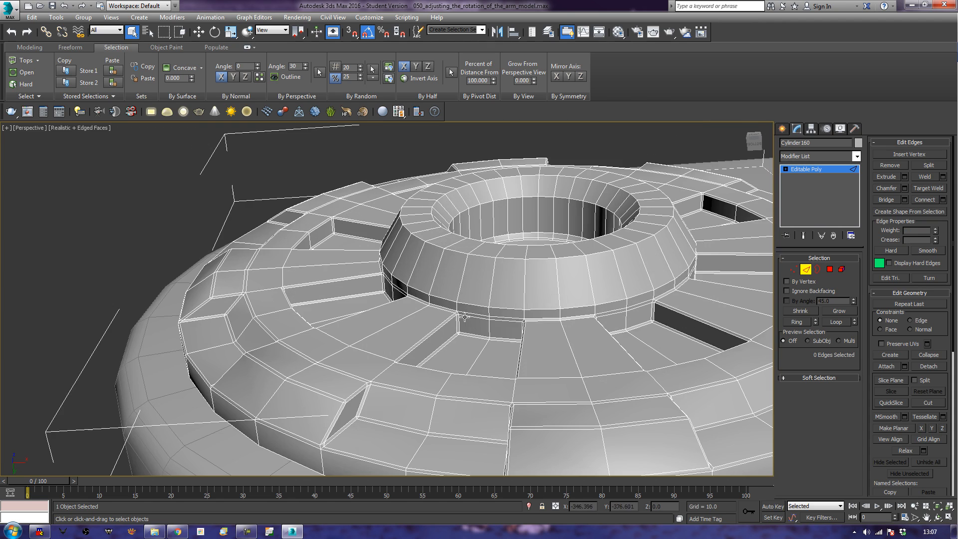
double_click(478, 306)
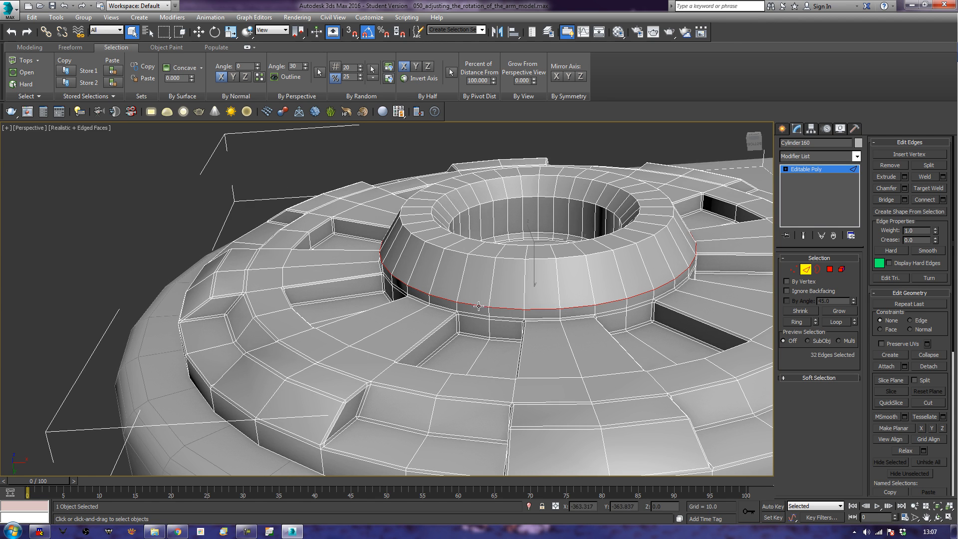
ctrl+double_click(487, 258)
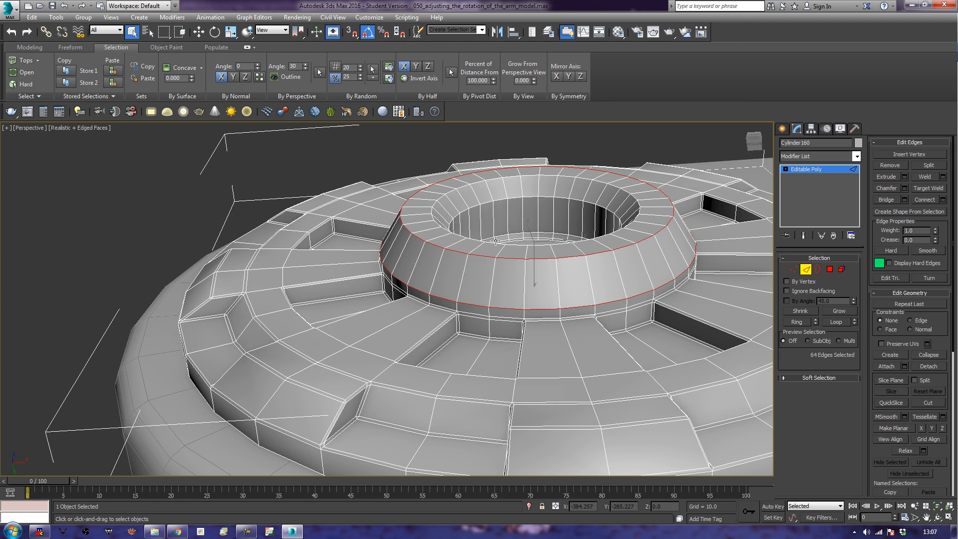
ctrl+double_click(496, 243)
alt+middle_drag(517, 203, 492, 217)
ctrl+double_click(468, 206)
ctrl+double_click(496, 192)
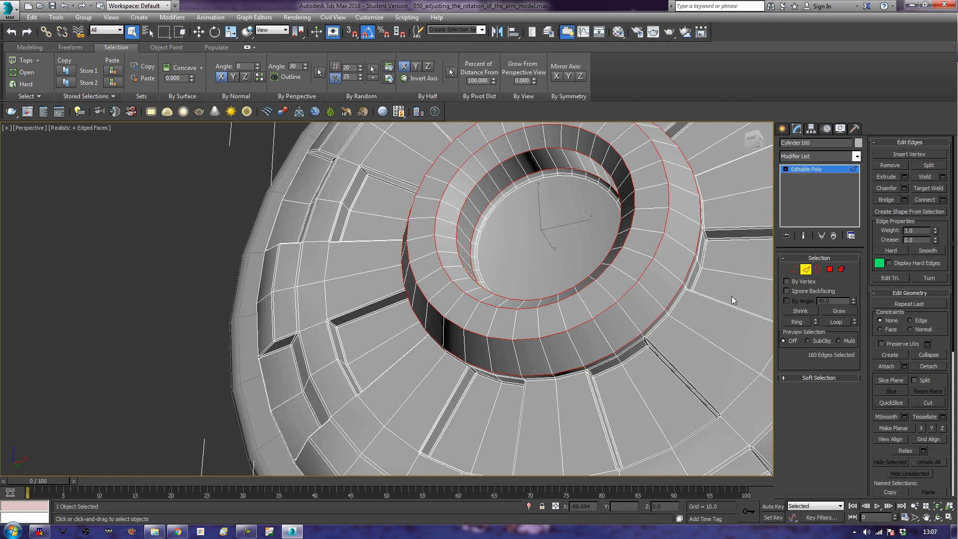
Chamfer the selected hub edge loops by 0.08 with one segment and clear the selection
click(904, 188)
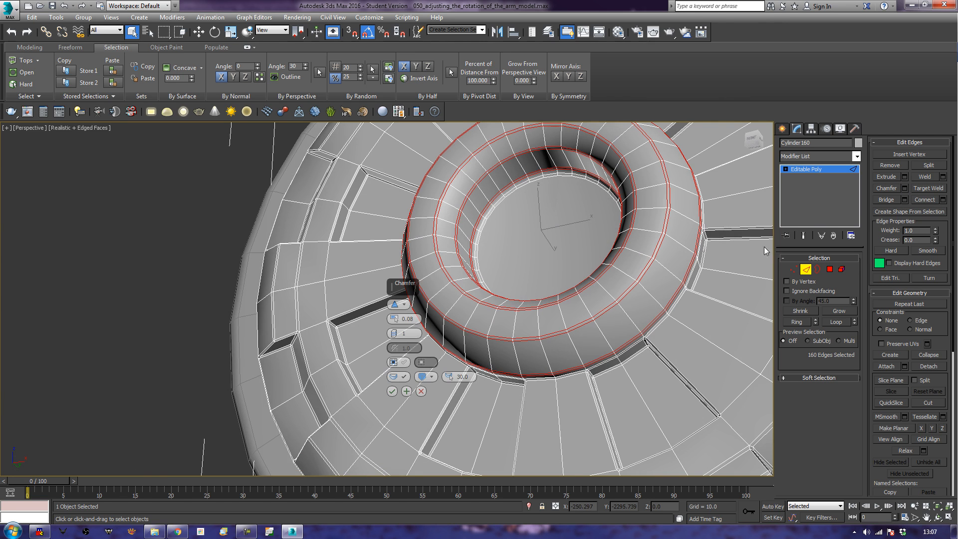
click(392, 391)
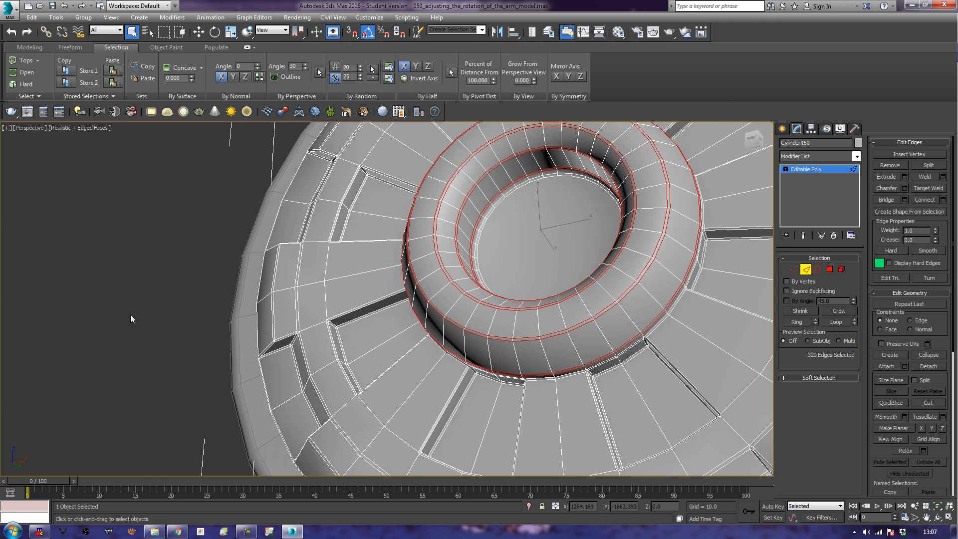
click(114, 303)
Examine the chamfered disc on the clevis with the edge display temporarily turned off
key(F4)
scroll(118, 298, down, 10)
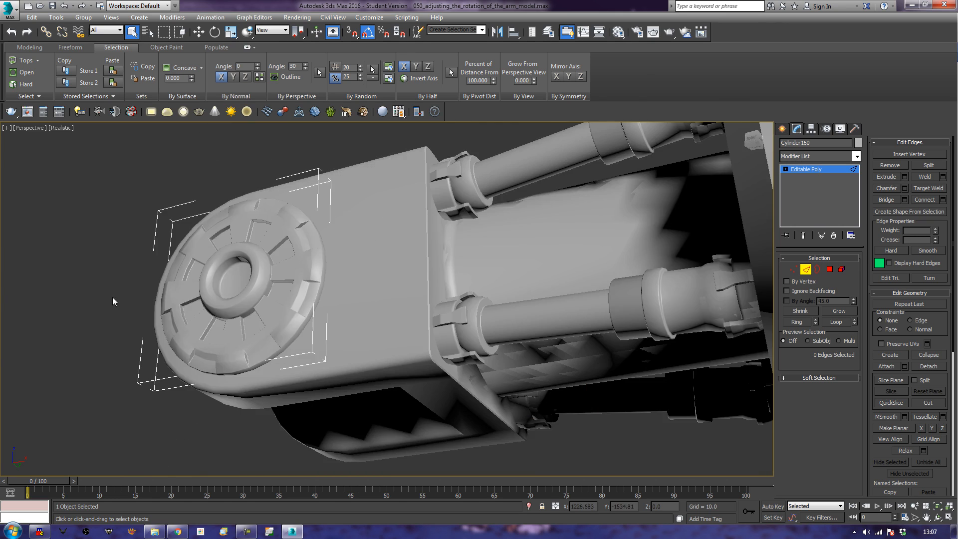
alt+middle_drag(214, 313, 400, 272)
scroll(435, 293, up, 5)
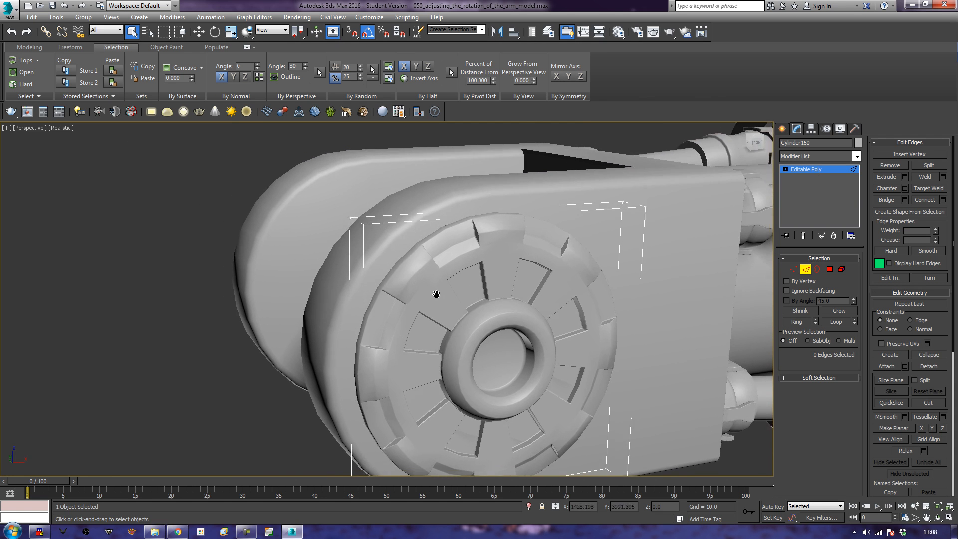
key(F4)
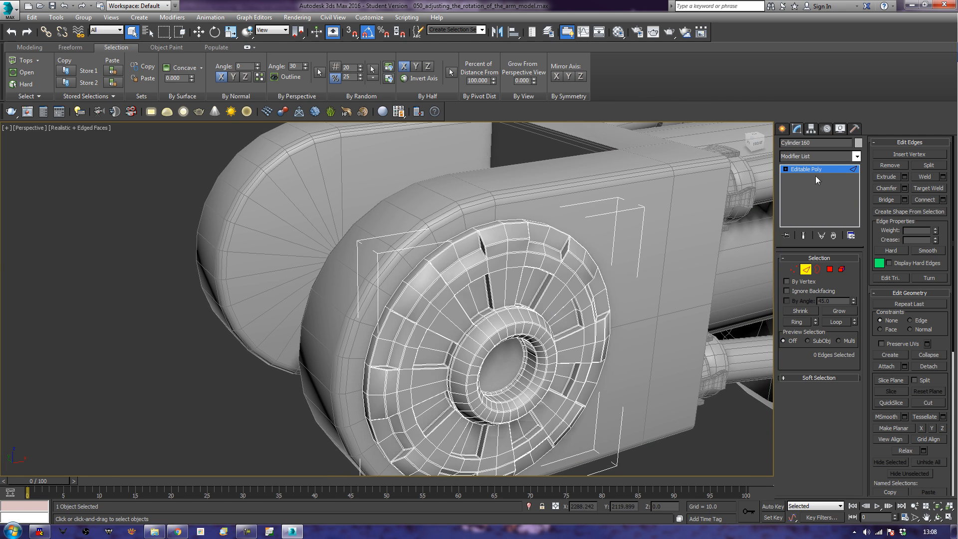
Try a TurboSmooth modifier on the whole disc, view it without edge display, and undo the modifier
click(806, 273)
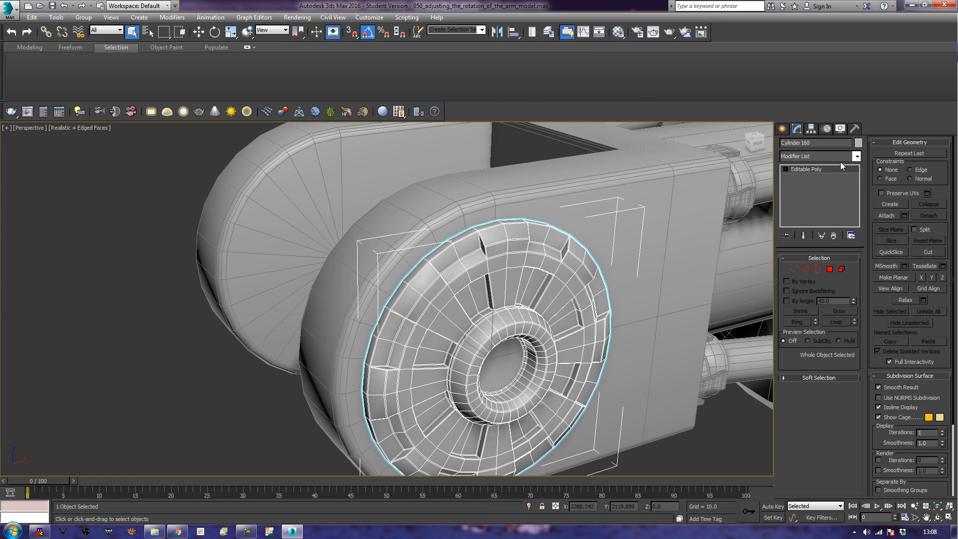
click(841, 160)
key(t)
key(t)
key(t)
key(Return)
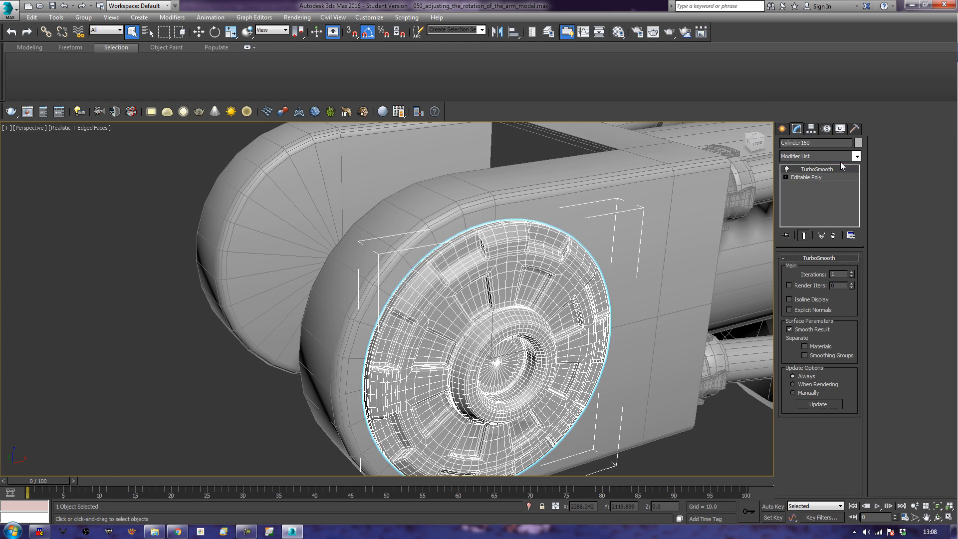
click(74, 340)
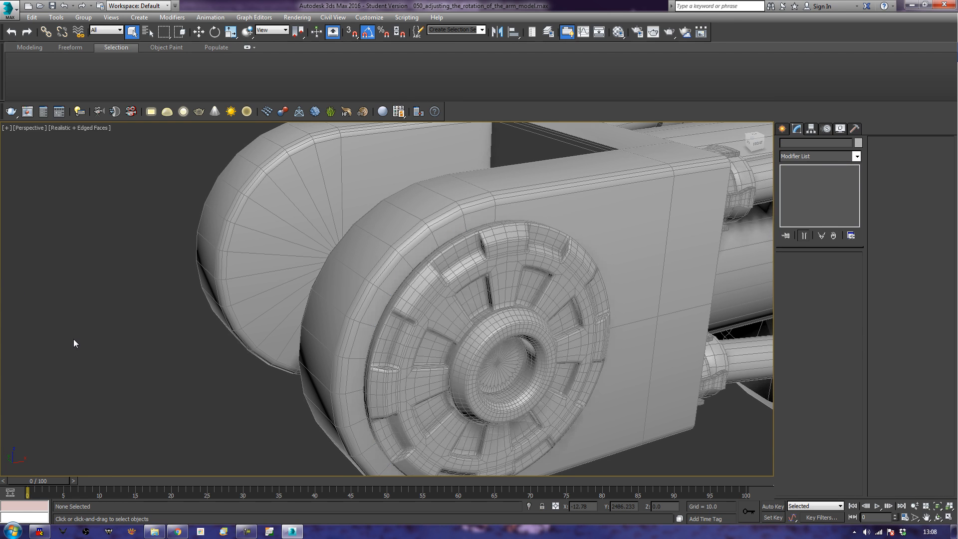
key(F4)
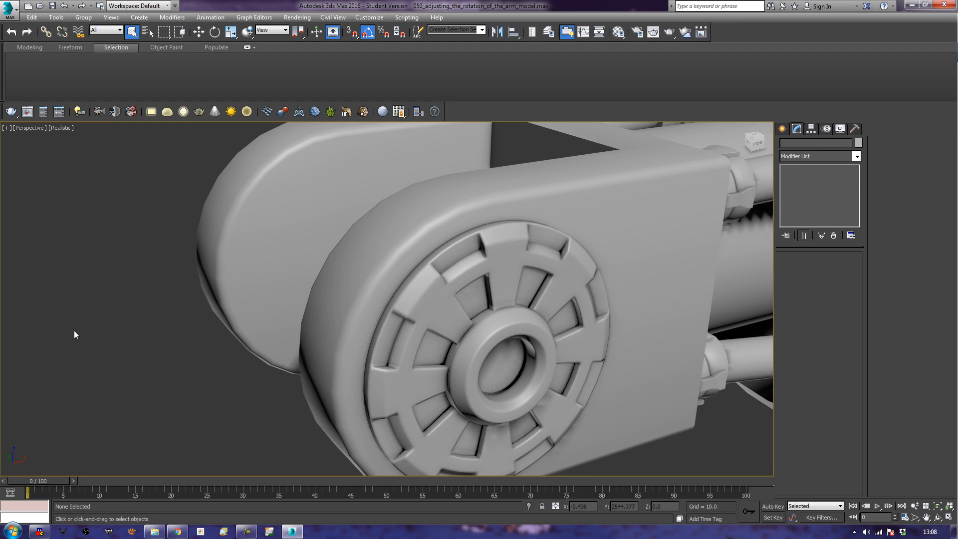
key(ctrl+z)
key(ctrl+z)
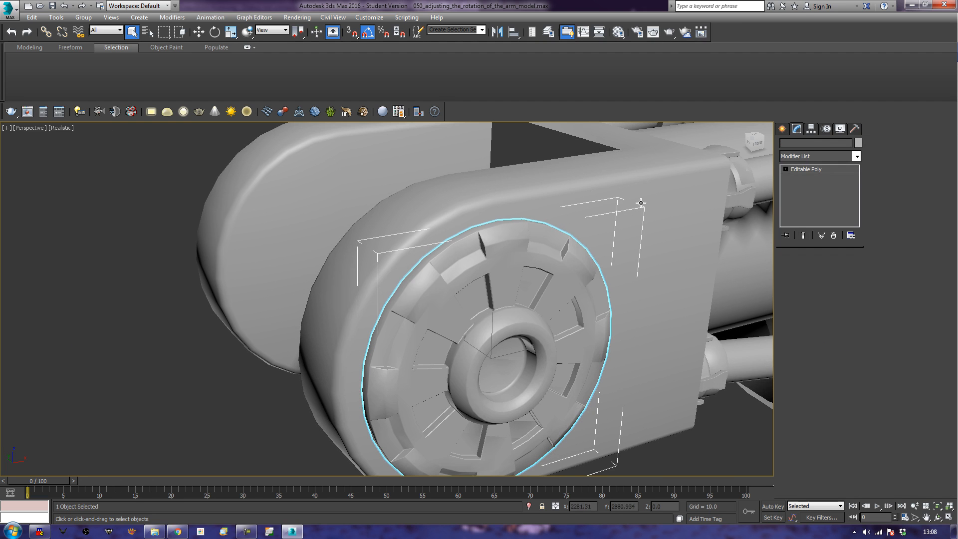
Apply an OpenSubdiv modifier to the toothed disc and inspect the smoothed surface on the clevis
click(826, 156)
key(o)
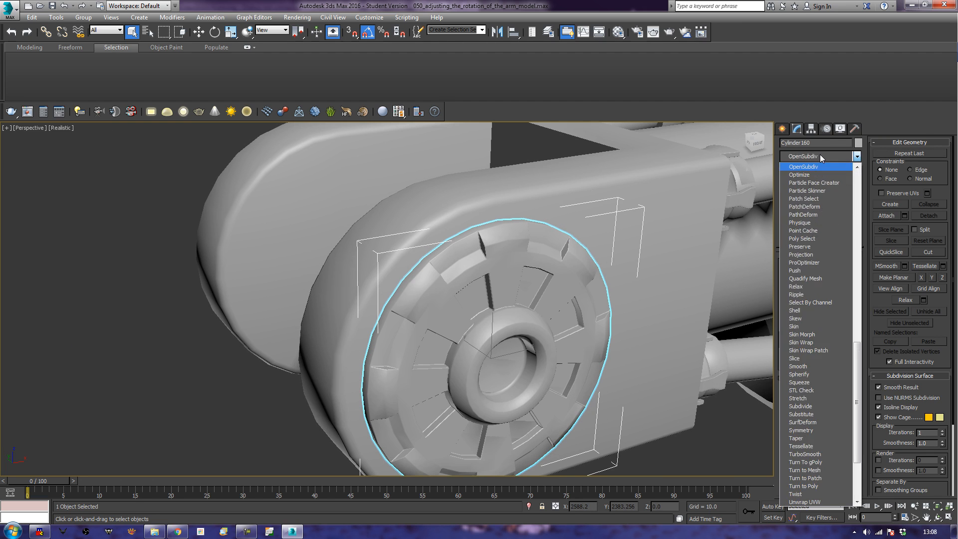
key(Return)
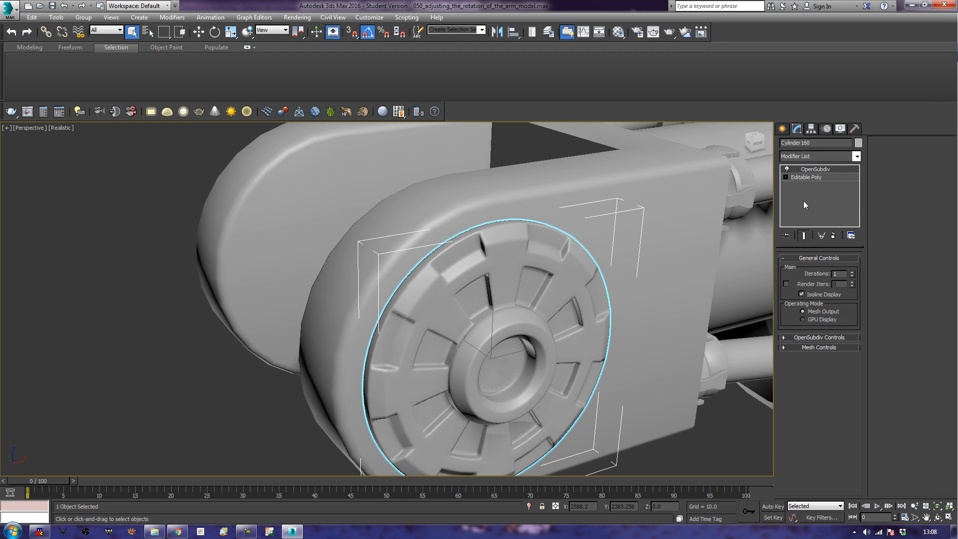
click(199, 392)
scroll(191, 385, up, 5)
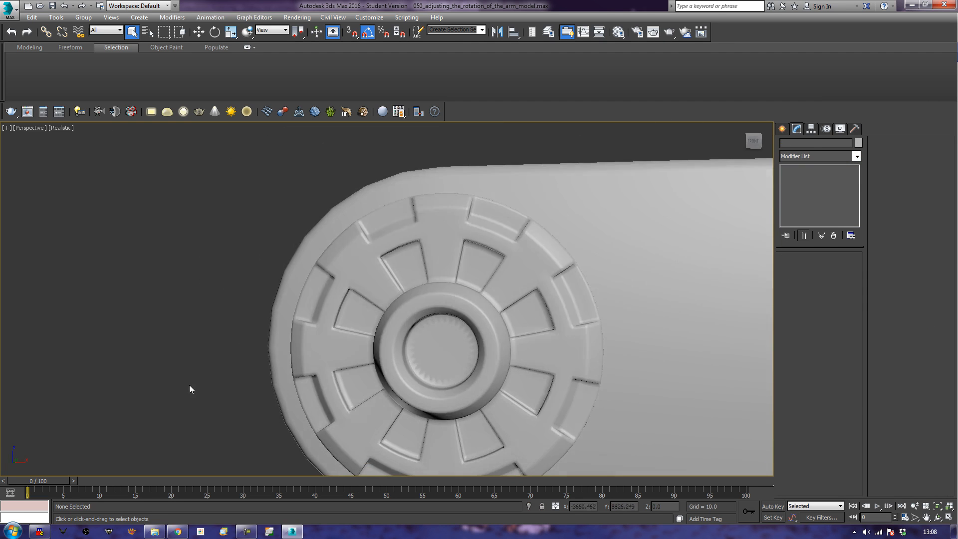
alt+middle_drag(186, 384, 220, 391)
scroll(221, 392, down, 4)
middle_drag(284, 344, 372, 279)
Turn off Isoline Display for the disc's OpenSubdiv modifier and convert the disc to an Editable Poly
click(372, 278)
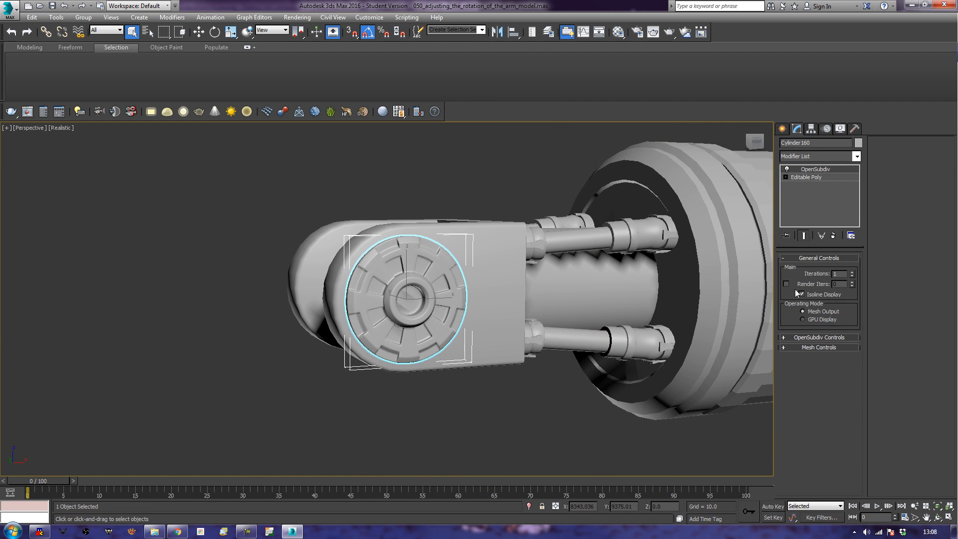
right_click(370, 302)
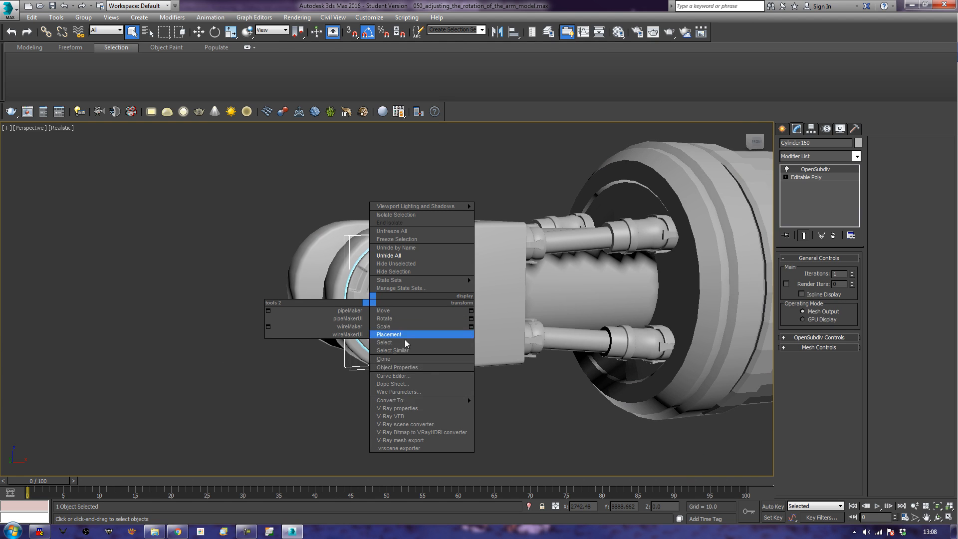
mouse_move(439, 401)
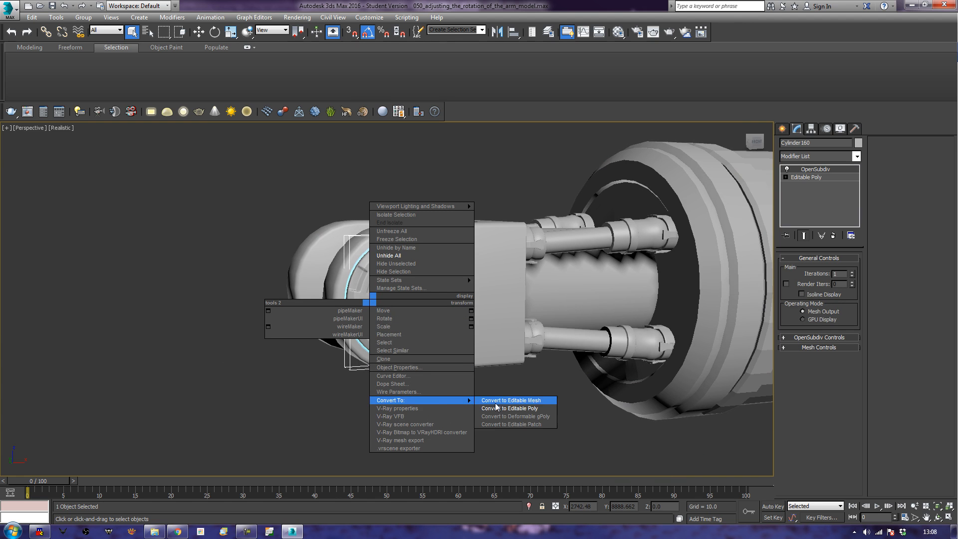
click(500, 407)
Unhide all objects in the scene and bring the spare parts in the Tools area into view
scroll(367, 395, down, 6)
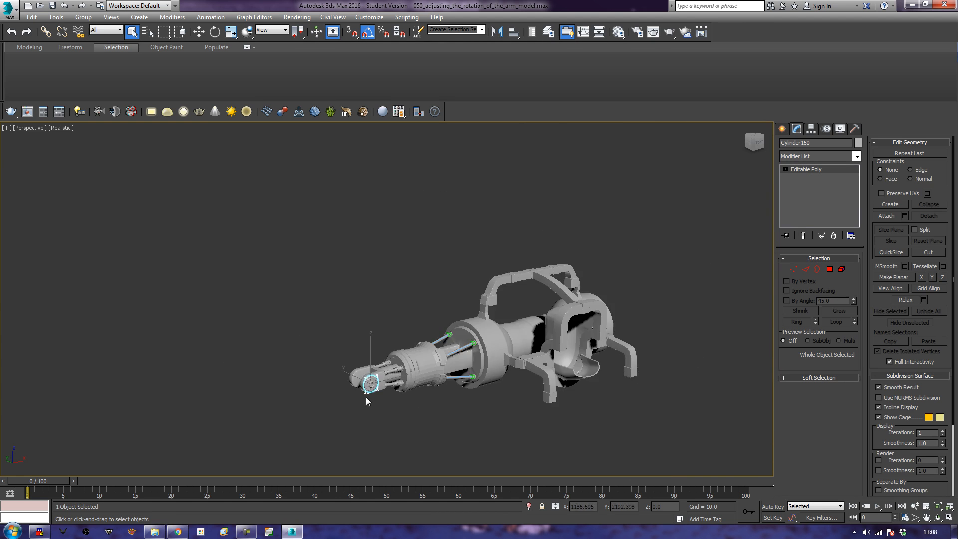
middle_drag(381, 408, 456, 208)
scroll(436, 279, down, 3)
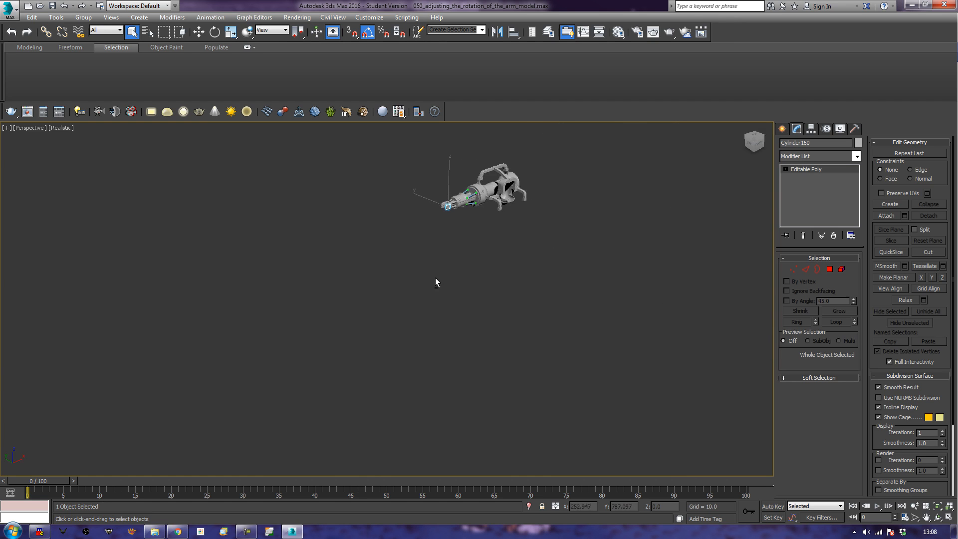
right_click(476, 348)
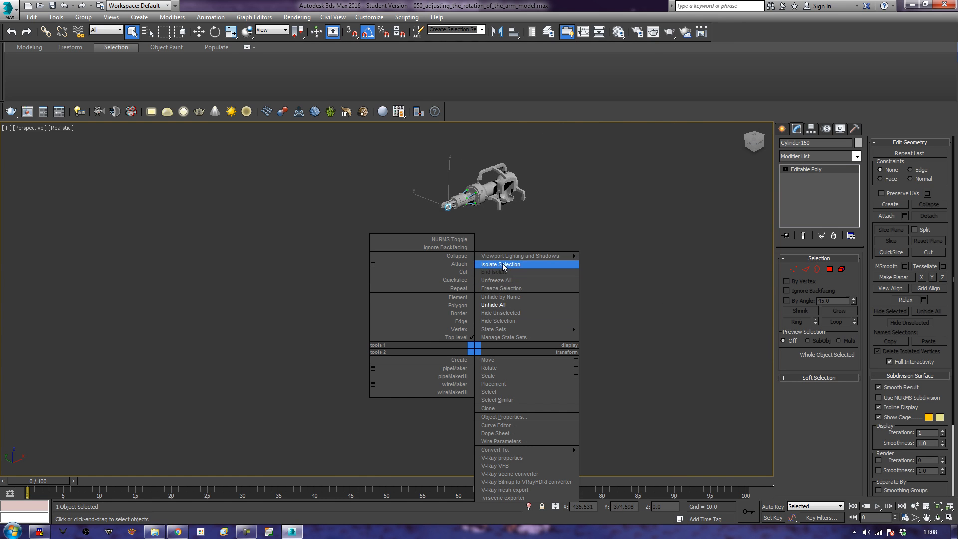
click(510, 305)
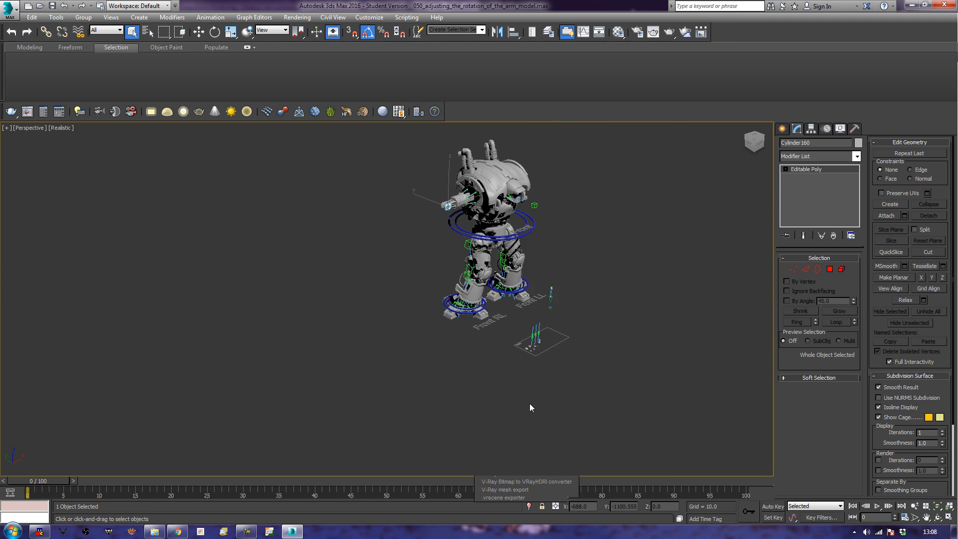
scroll(531, 407, up, 3)
middle_drag(556, 283, 529, 469)
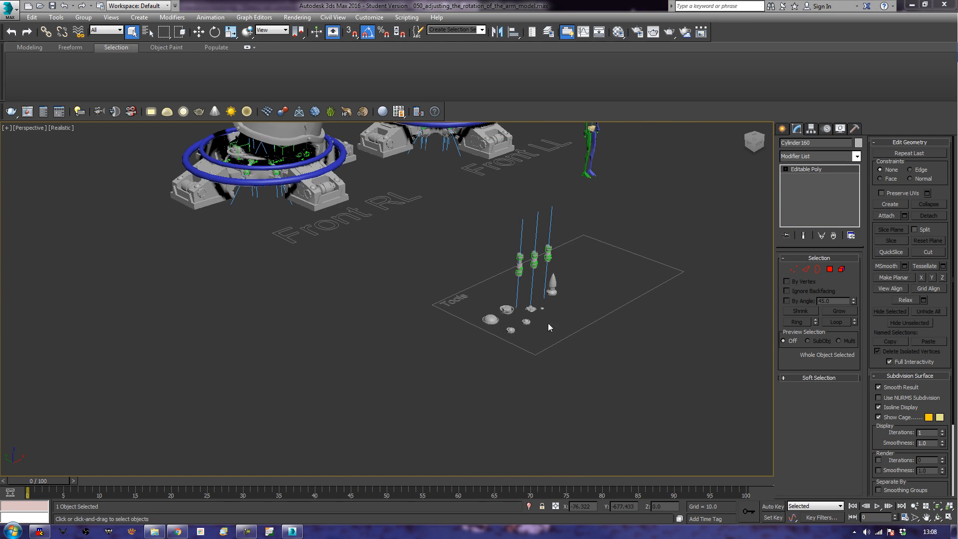
Clone the detailed end cap and simple rivet from the Tools area as one copy beside the robot
drag(552, 314, 530, 304)
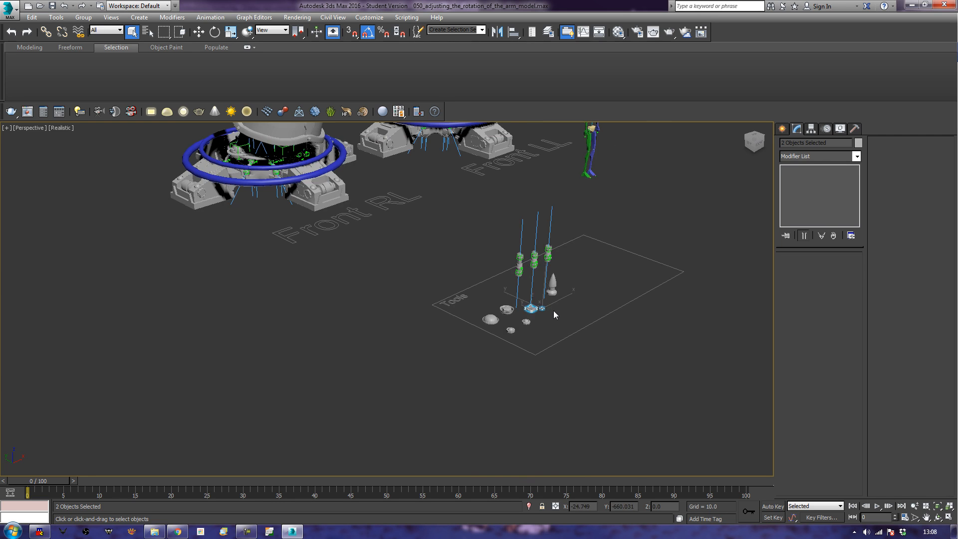
scroll(554, 311, down, 5)
scroll(555, 313, down, 3)
key(w)
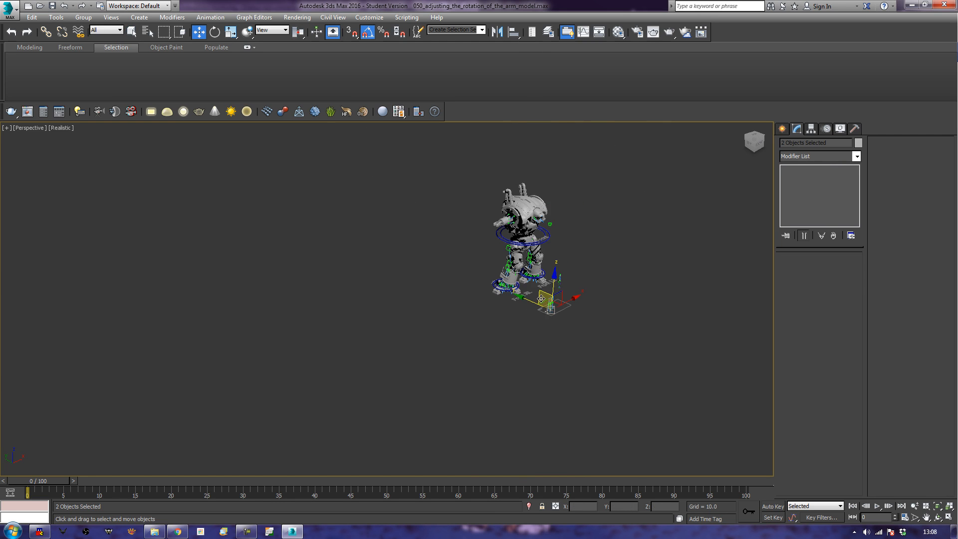
mouse_move(544, 292)
mouse_down()
mouse_move(489, 201)
mouse_move(497, 212)
mouse_up()
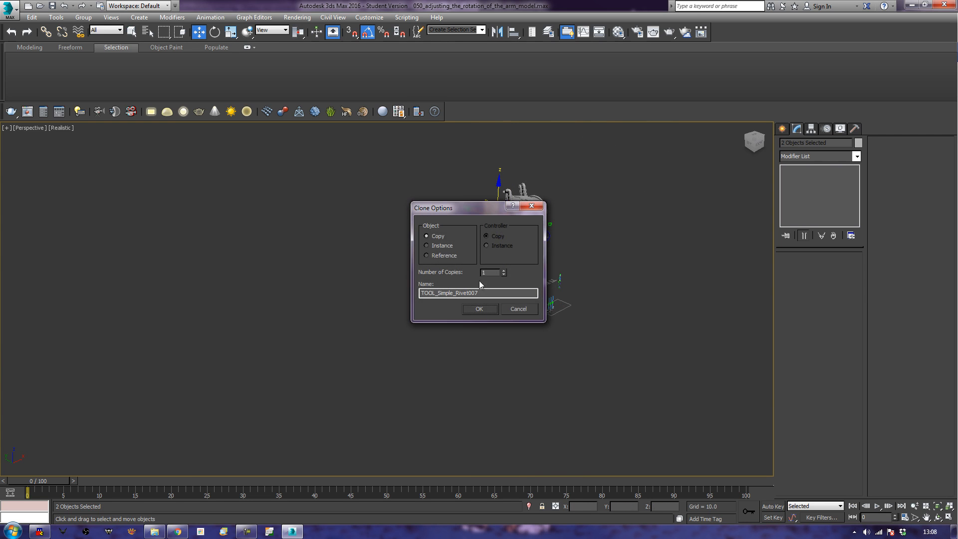
click(489, 314)
key(z)
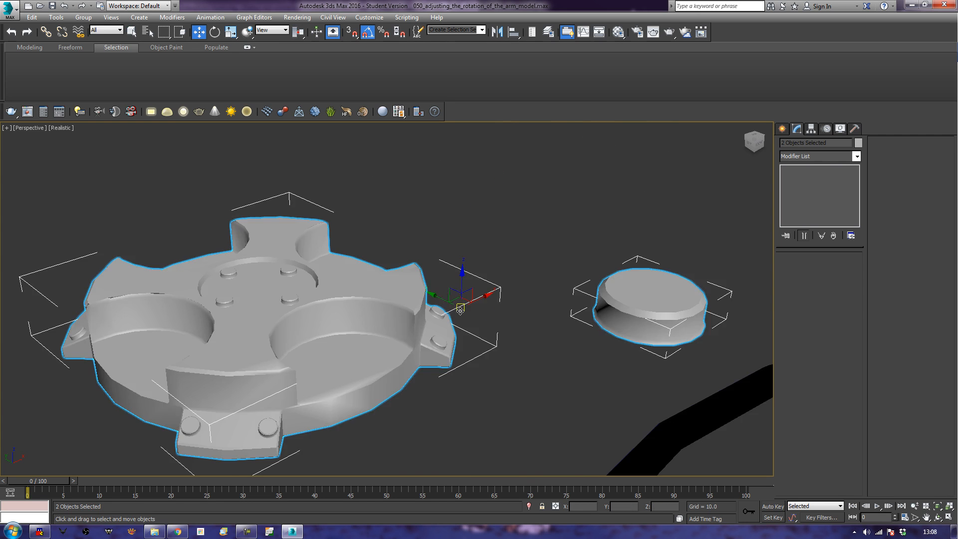
Move the copied end cap and rivet close to the clevis at the end of the robot's arm
scroll(504, 286, down, 10)
scroll(504, 286, down, 4)
alt+middle_drag(504, 287, 523, 305)
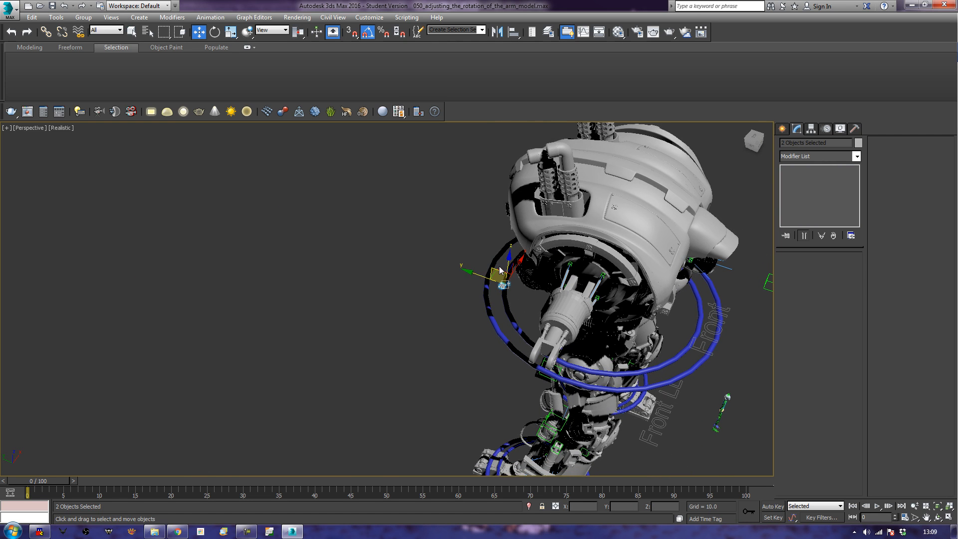
drag(499, 269, 519, 324)
alt+middle_drag(619, 357, 591, 320)
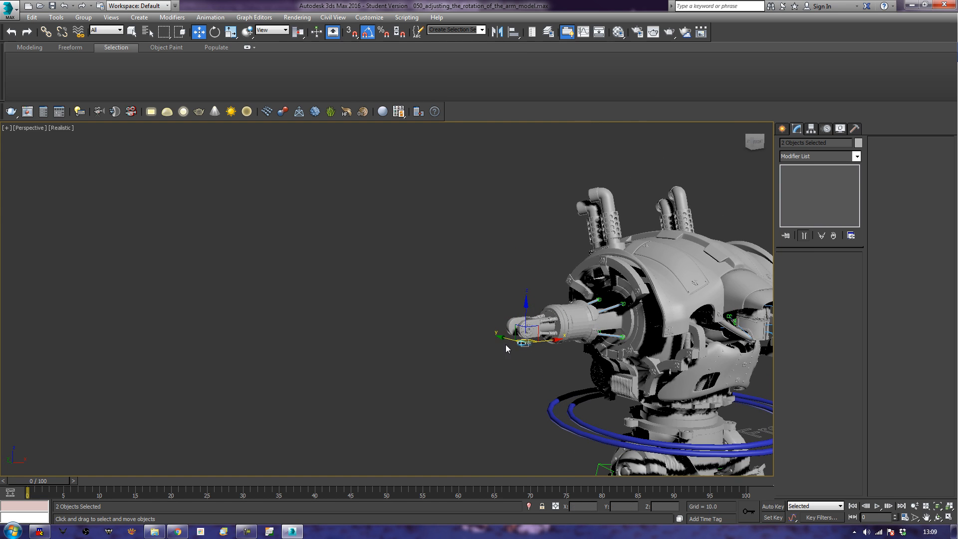
drag(507, 344, 541, 350)
alt+middle_drag(591, 340, 605, 351)
Select the arm assembly, the shoulder frame behind it, and the copied end cap and rivet
double_click(628, 321)
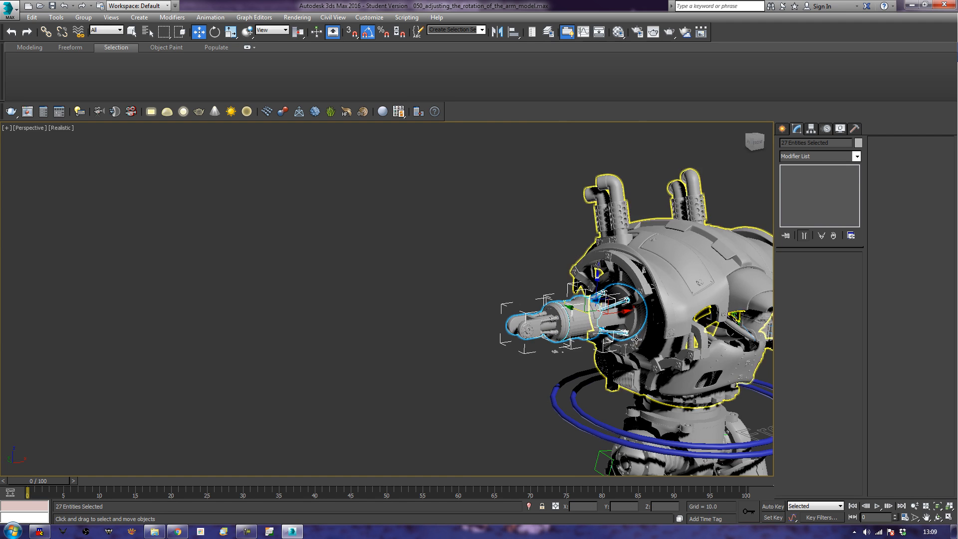
ctrl+click(635, 336)
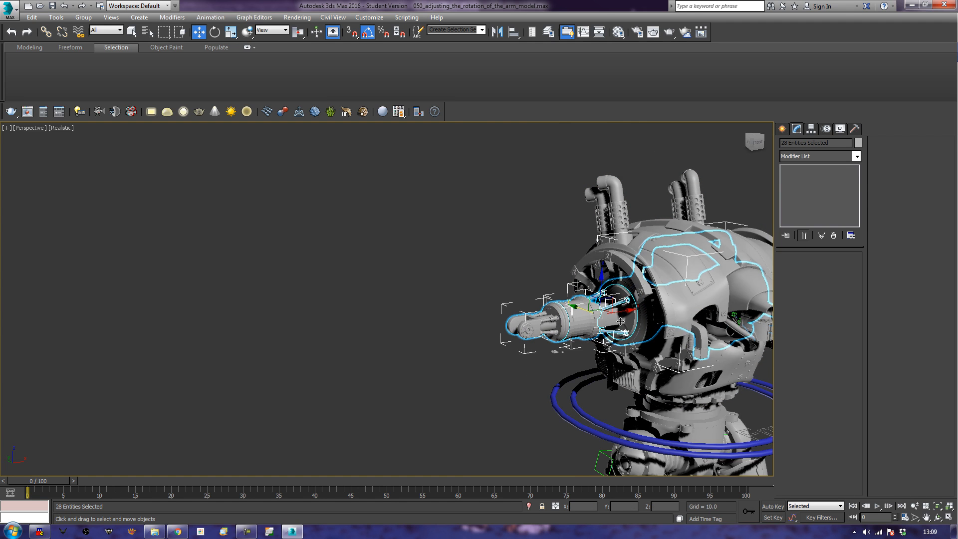
right_click(620, 321)
middle_drag(413, 398, 392, 368)
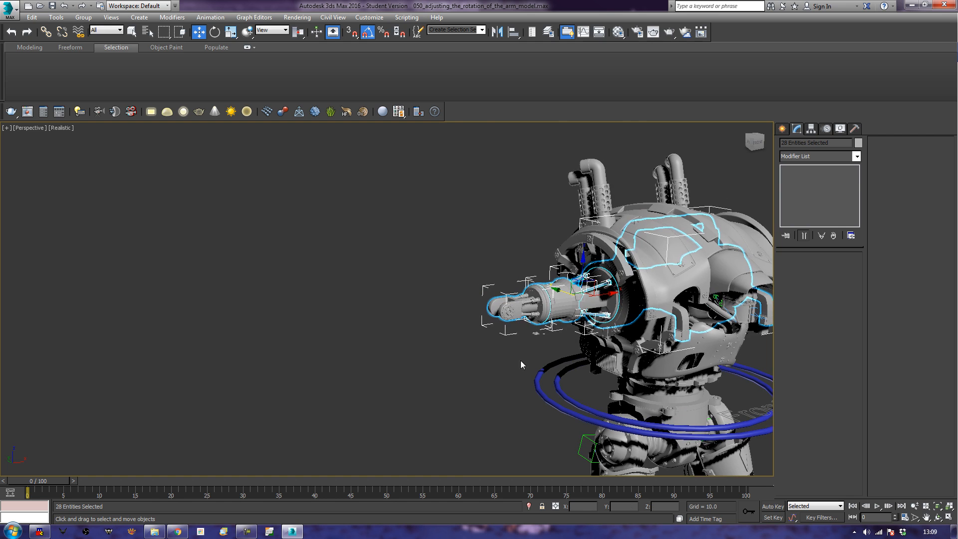
ctrl+click(545, 333)
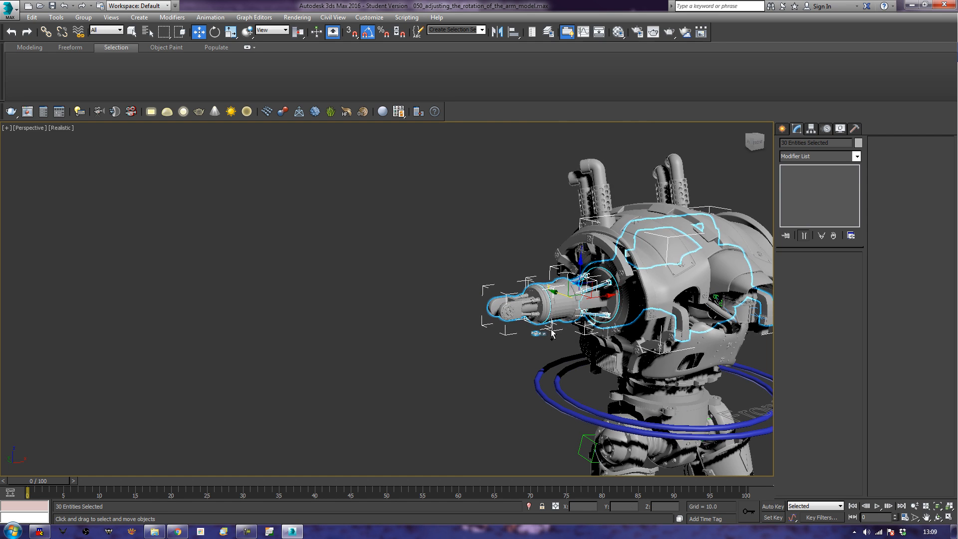
Try hiding everything outside the selection, inspect the arm, and undo the hiding
right_click(562, 304)
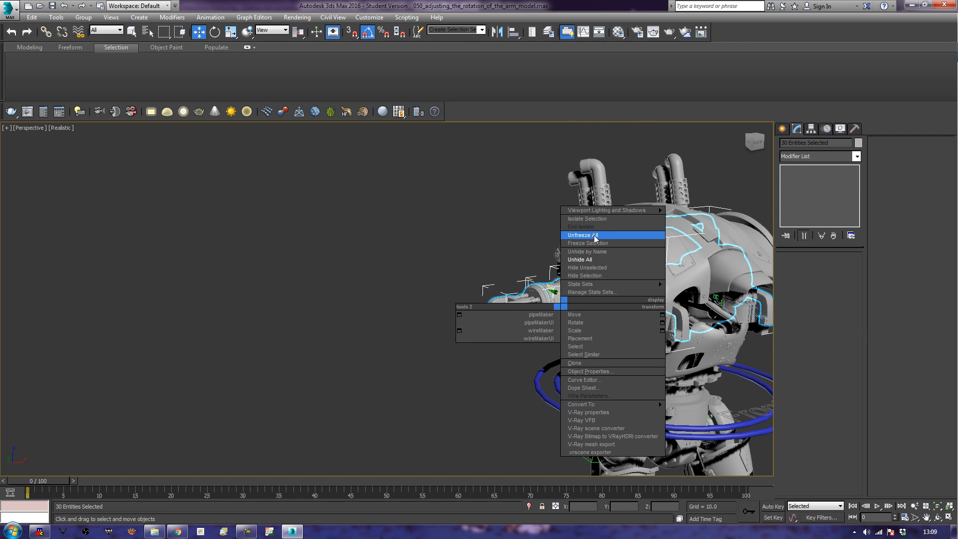
click(596, 268)
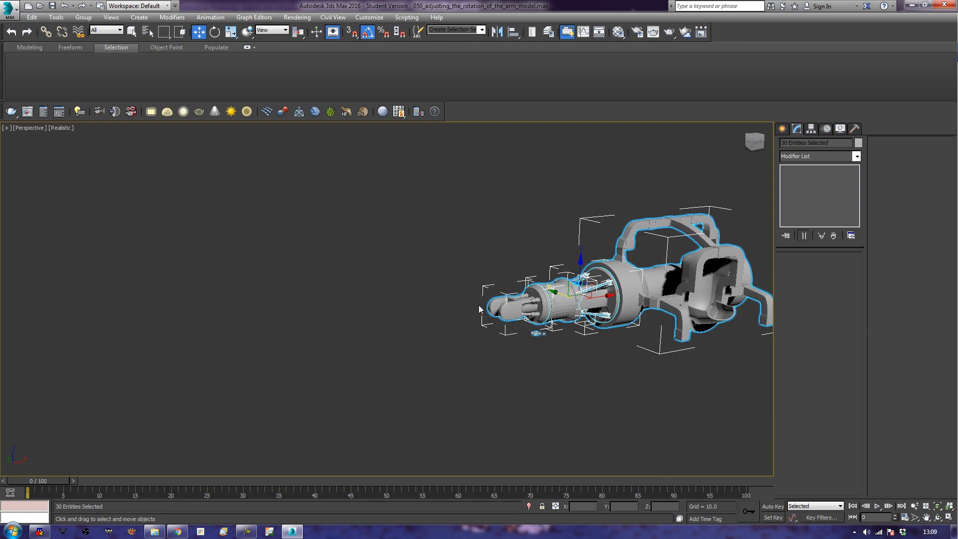
click(427, 351)
alt+middle_drag(577, 370, 583, 391)
scroll(582, 391, up, 5)
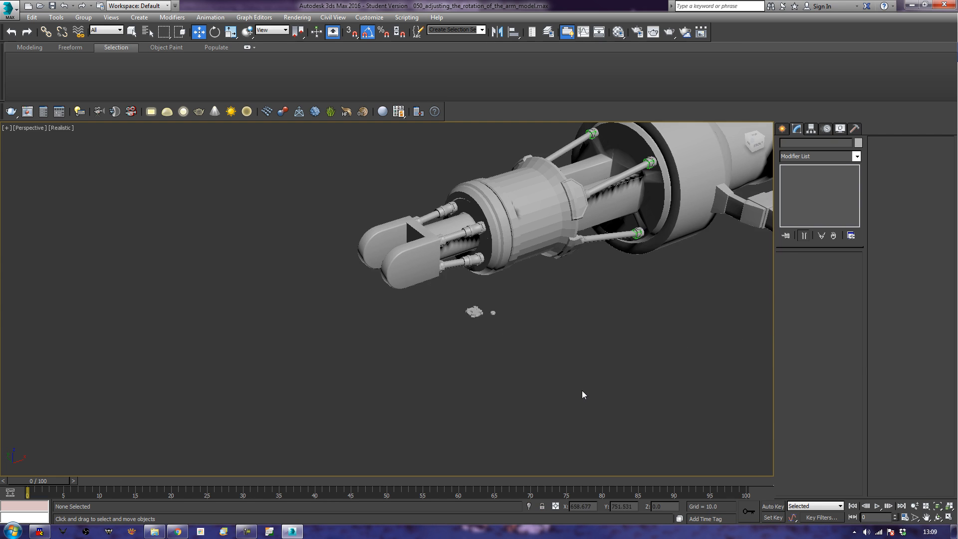
middle_drag(571, 312, 578, 345)
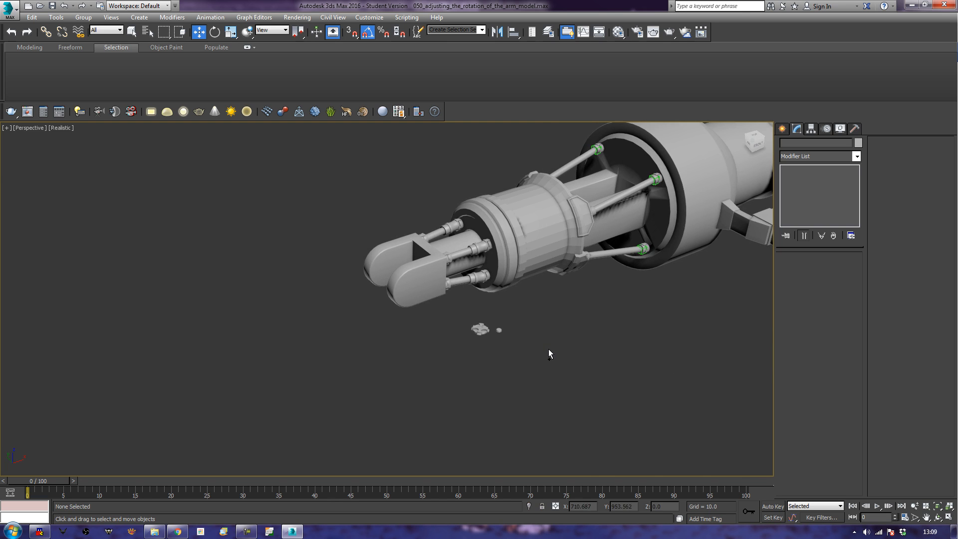
key(ctrl+z)
key(ctrl+z)
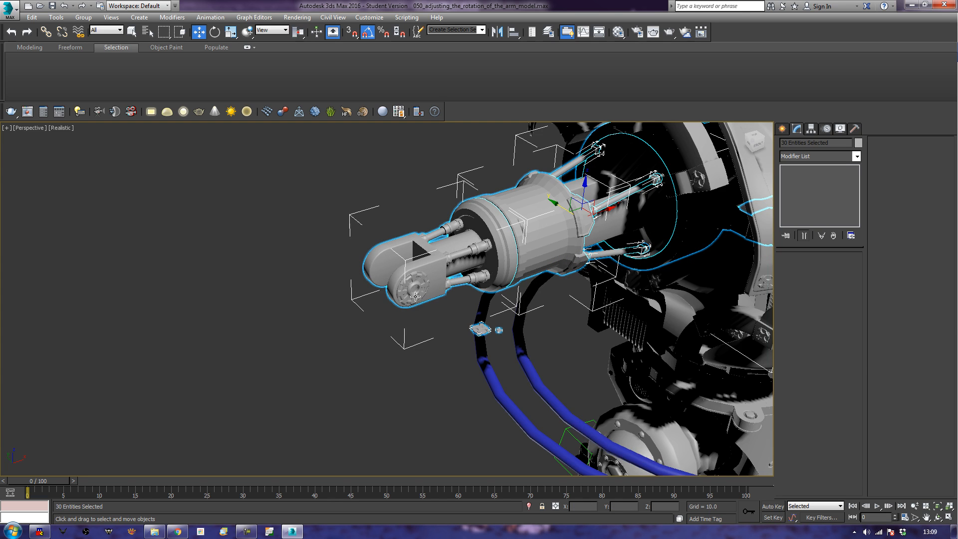
Add the clevis's toothed disc to the selection, hide all unselected objects, and clear the selection
right_click(396, 371)
click(429, 336)
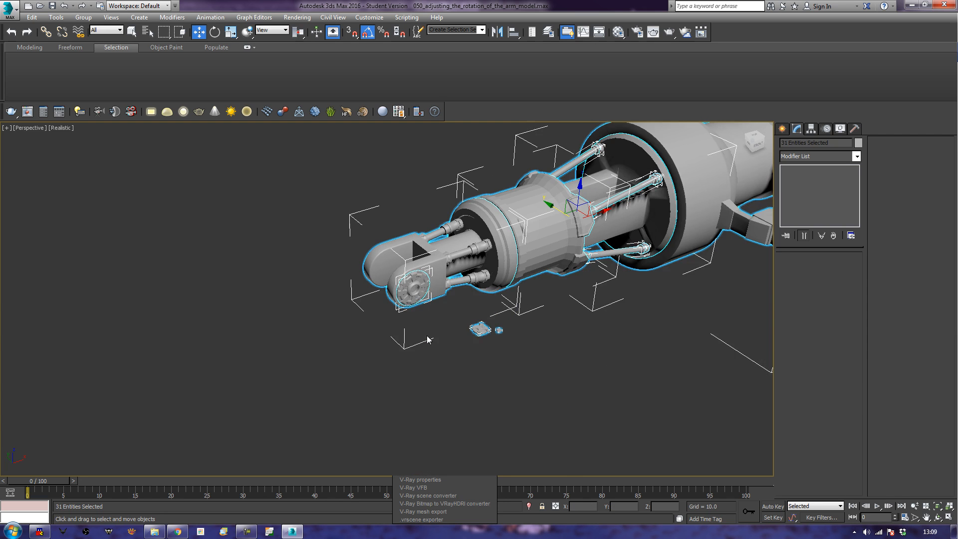
click(449, 364)
middle_drag(409, 293, 424, 362)
scroll(494, 364, up, 3)
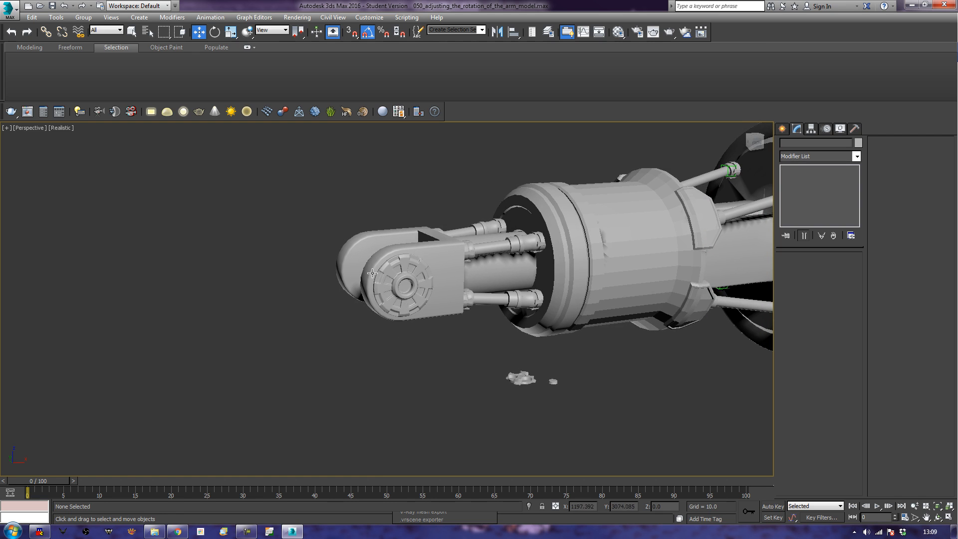
Add TOOL_Detail_End_Cap036 and TOOL_Simple_Rivet007 to the Object Paint list by picking them from the scene
click(167, 48)
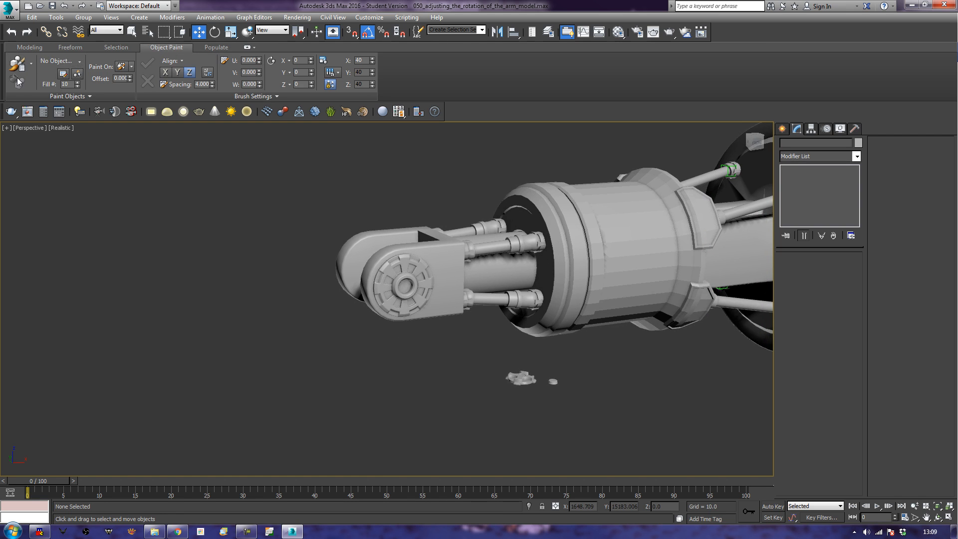
click(63, 74)
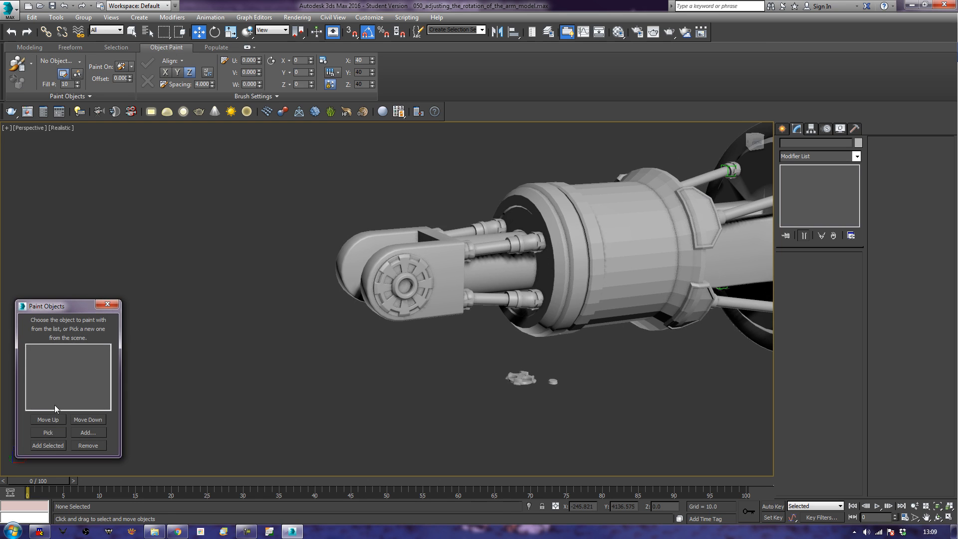
click(51, 431)
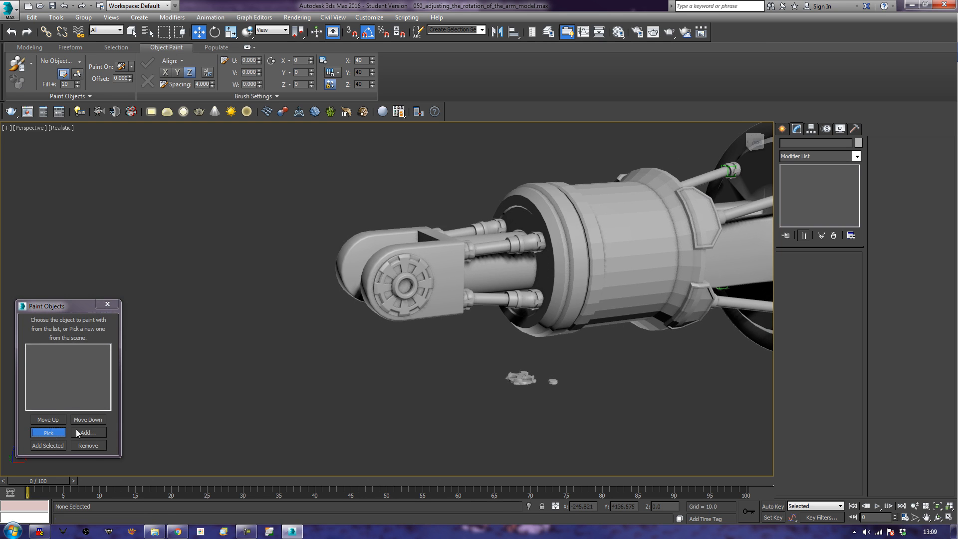
click(530, 384)
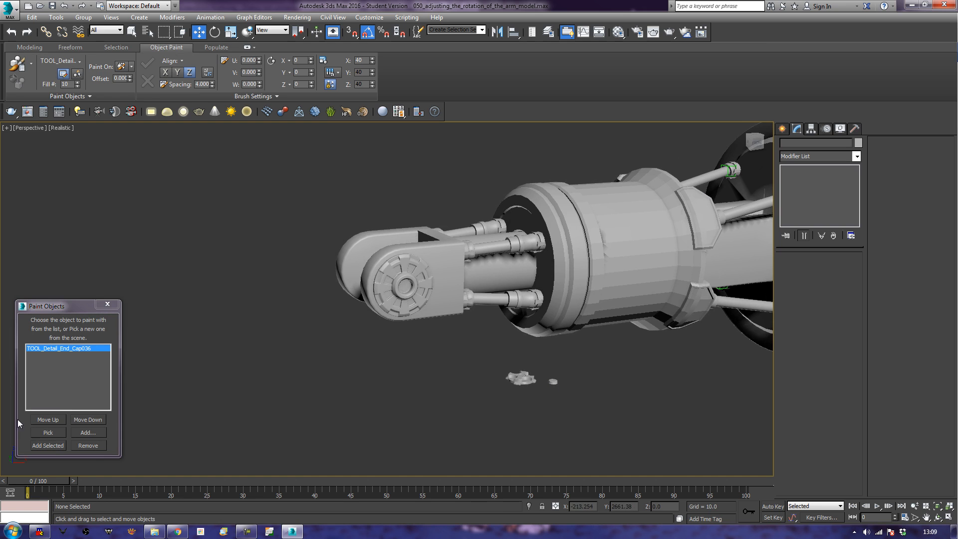
click(39, 430)
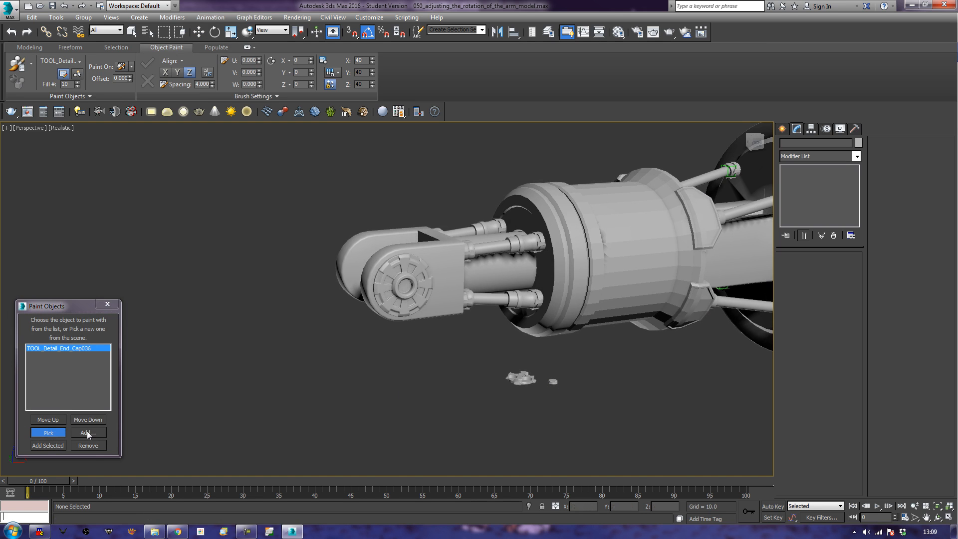
click(552, 382)
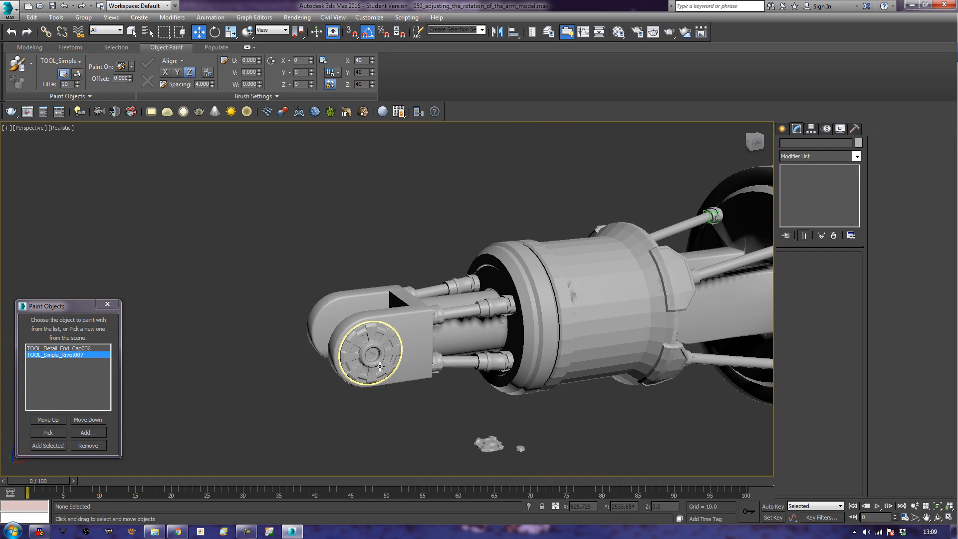
Select the toothed disc and paint one TOOL_Detail_End_Cap036 into its central hole
click(380, 367)
key(z)
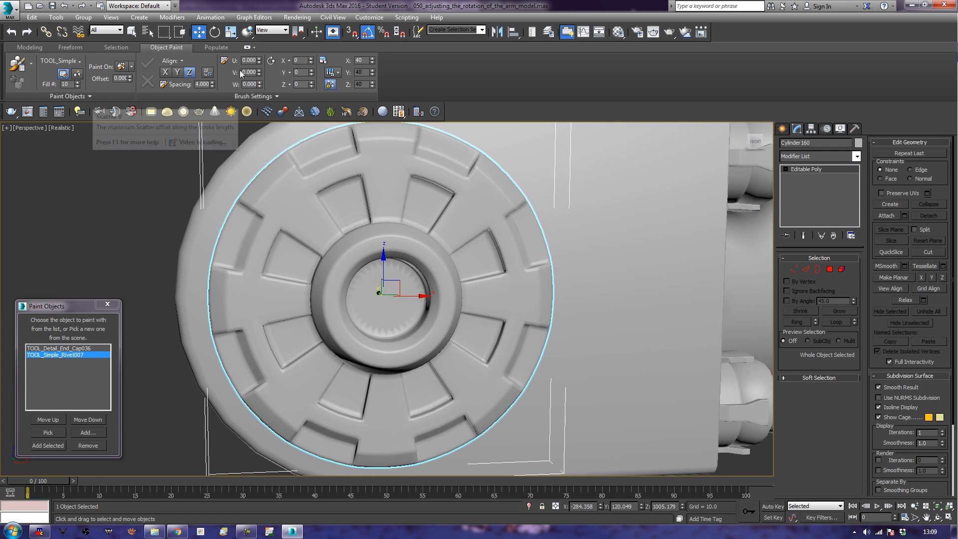
click(19, 69)
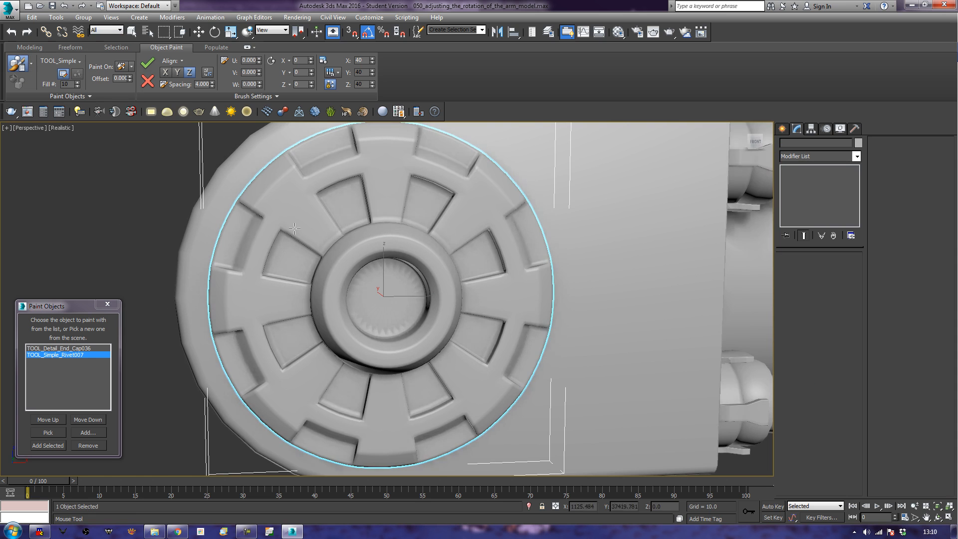
key(ctrl+z)
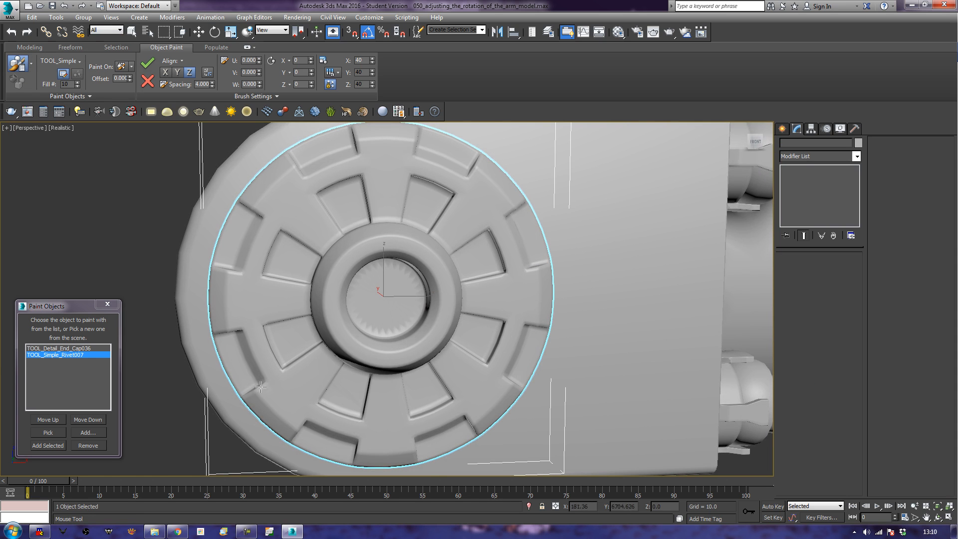
click(60, 348)
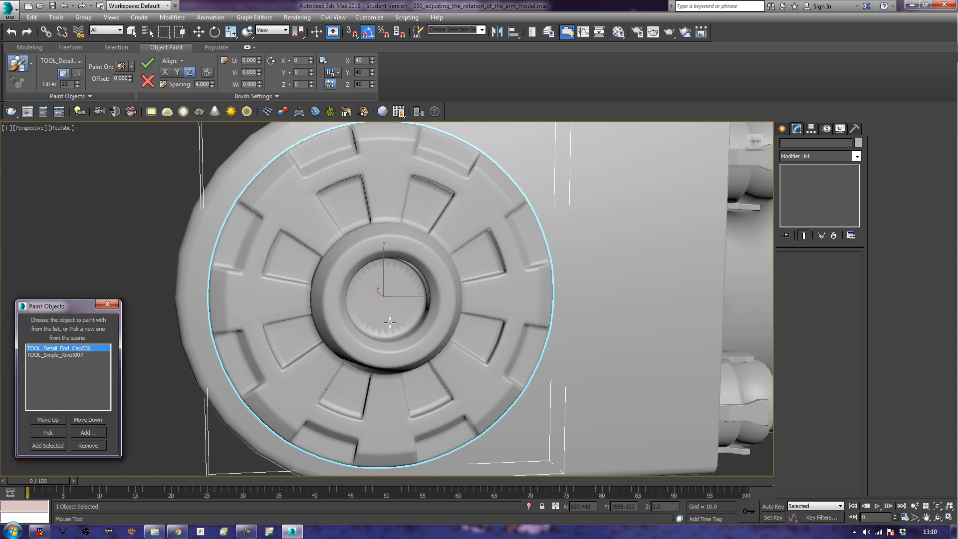
click(384, 302)
alt+middle_drag(385, 303, 376, 300)
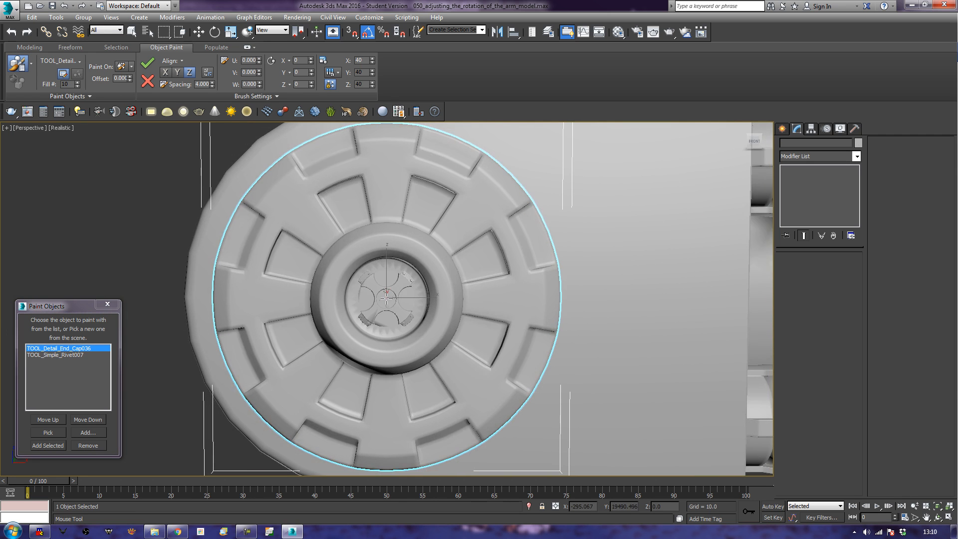
alt+middle_drag(372, 313, 352, 369)
alt+middle_drag(224, 337, 205, 345)
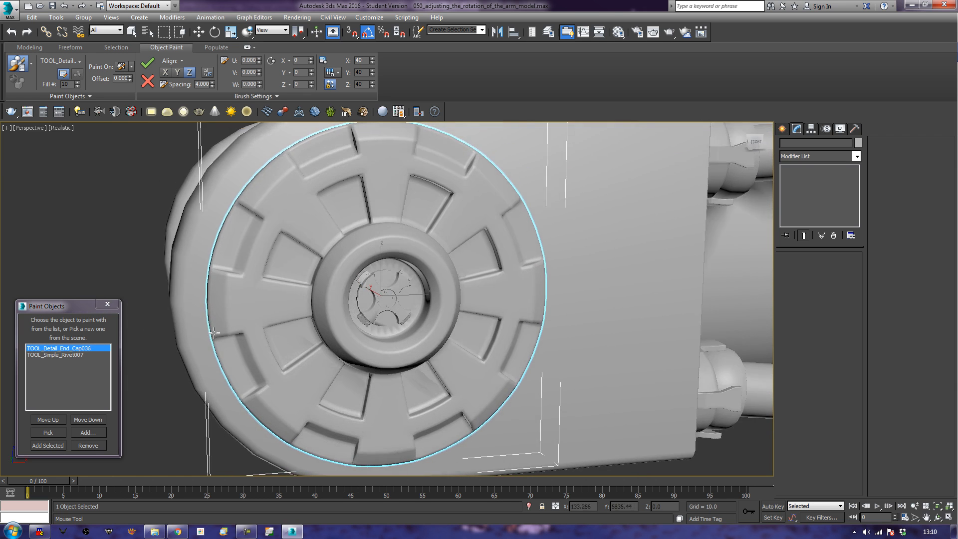
Paint pairs of TOOL_Simple_Rivet007 at 40 scale onto the upper-left, left and lower-left spokes of the toothed disc
click(58, 355)
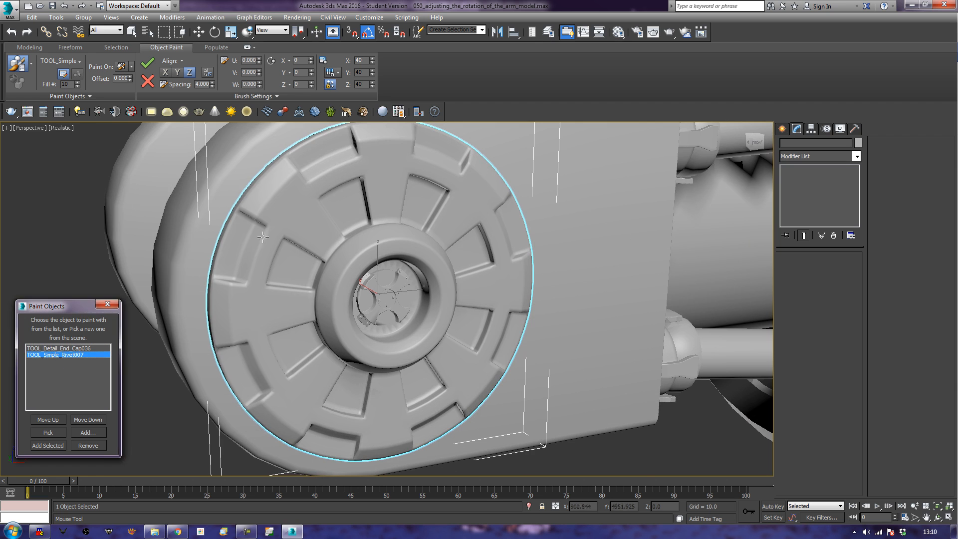
key(F4)
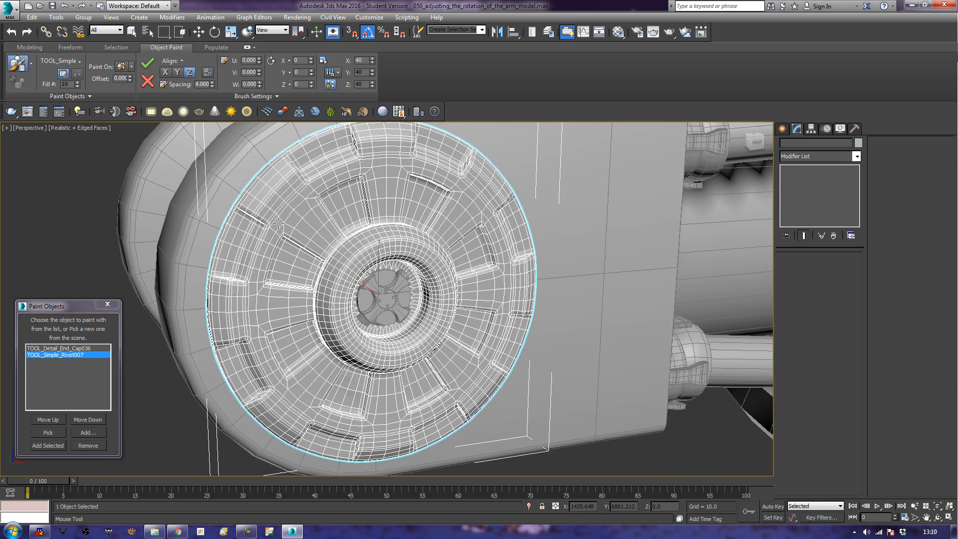
alt+middle_drag(279, 223, 292, 235)
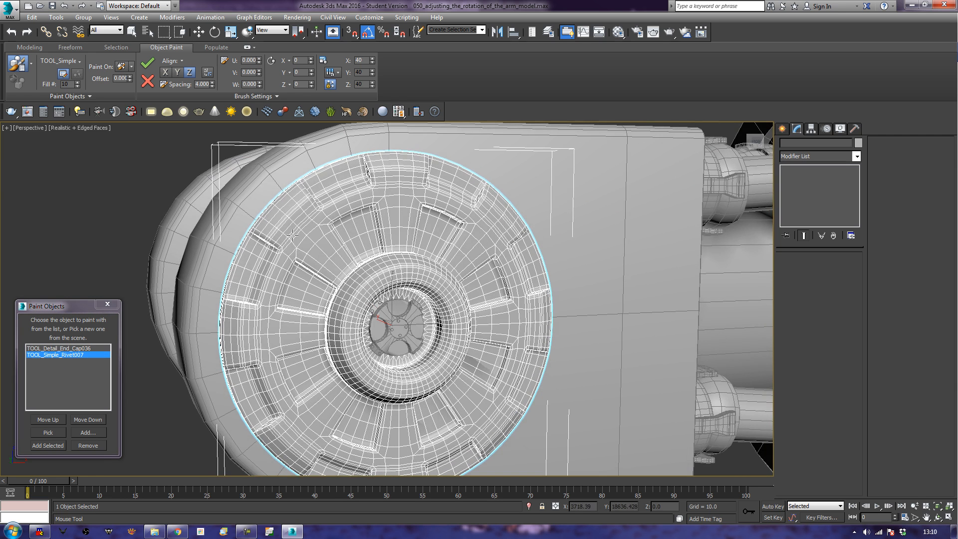
click(319, 225)
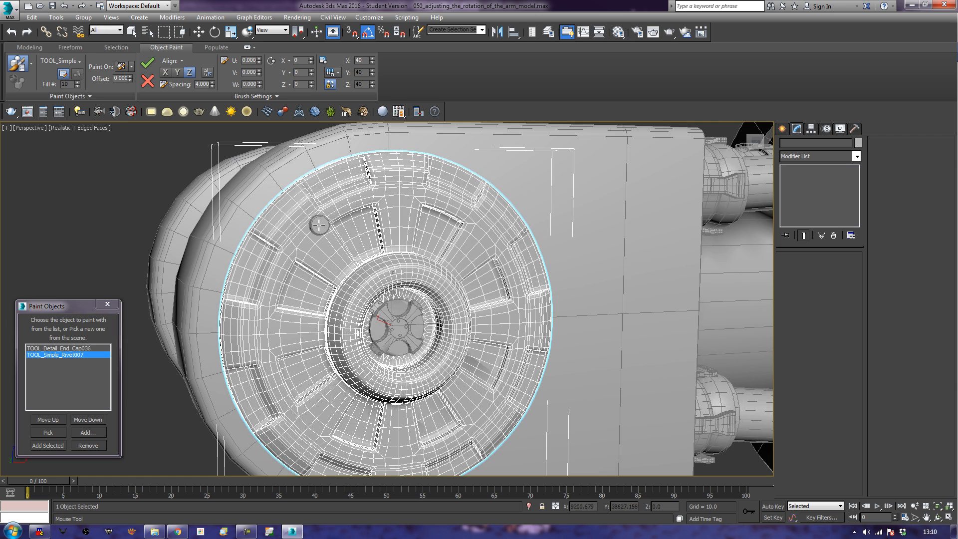
click(297, 250)
click(268, 318)
click(269, 350)
mouse_move(324, 406)
alt+middle_down()
mouse_move(302, 398)
mouse_move(295, 412)
alt+middle_up()
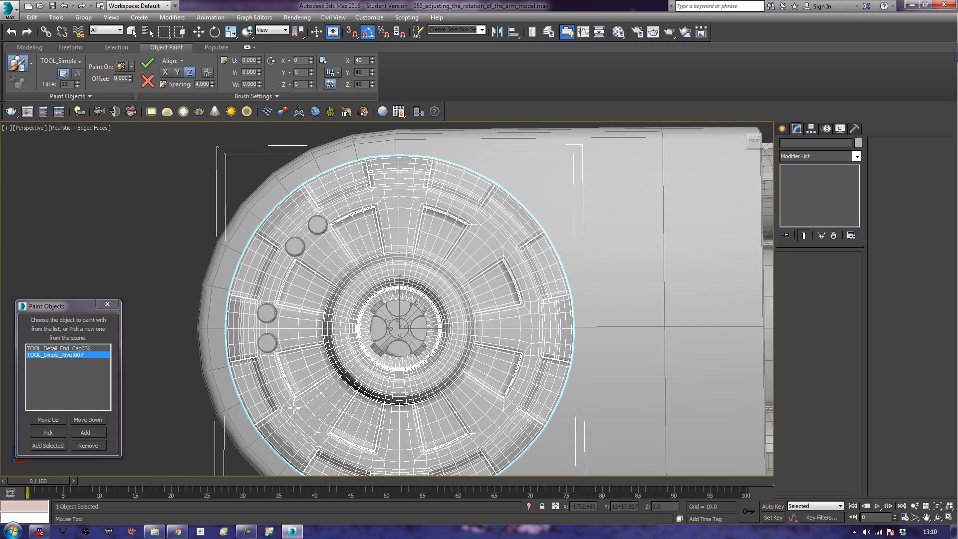
click(296, 415)
click(316, 431)
Paint pairs of large rivets onto the bottom, lower-right and right spokes of the toothed disc
middle_drag(383, 423, 352, 383)
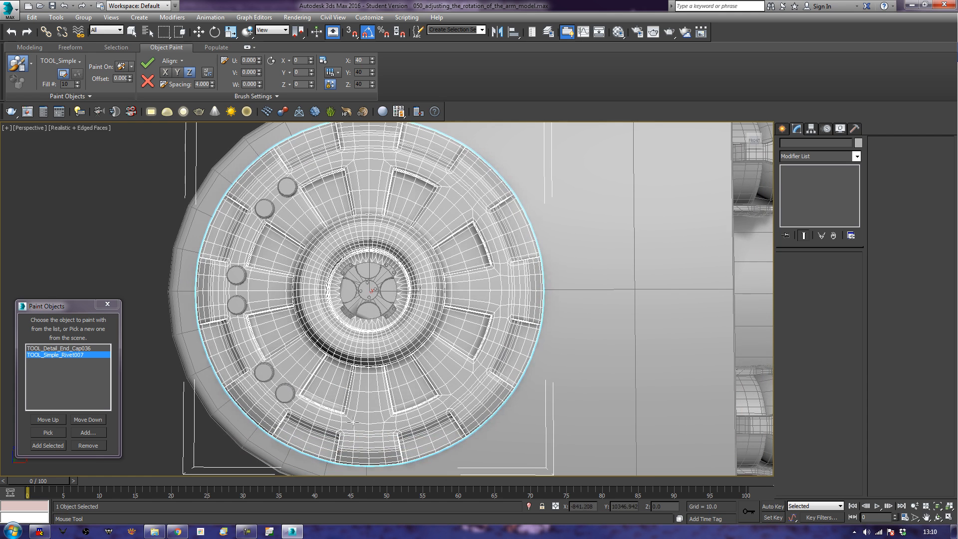
click(352, 421)
click(385, 423)
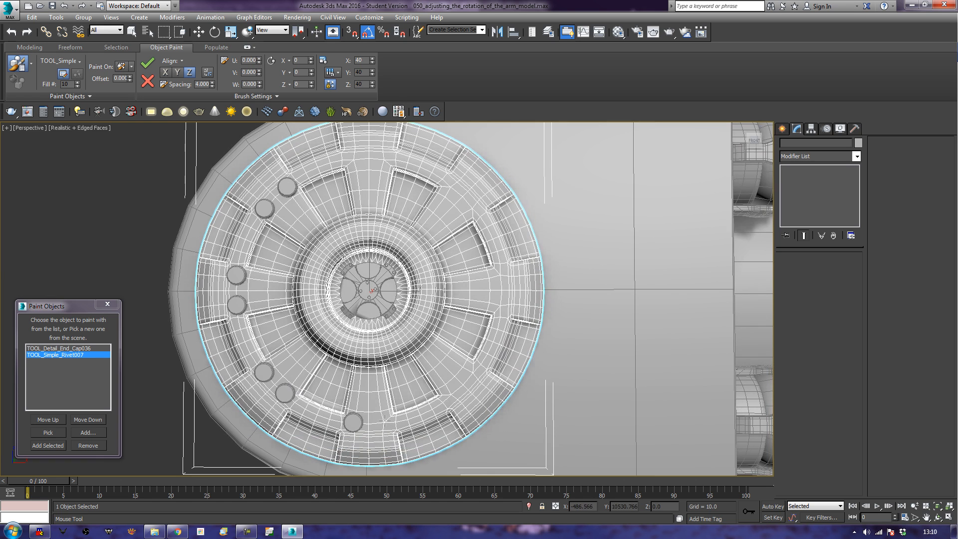
click(451, 394)
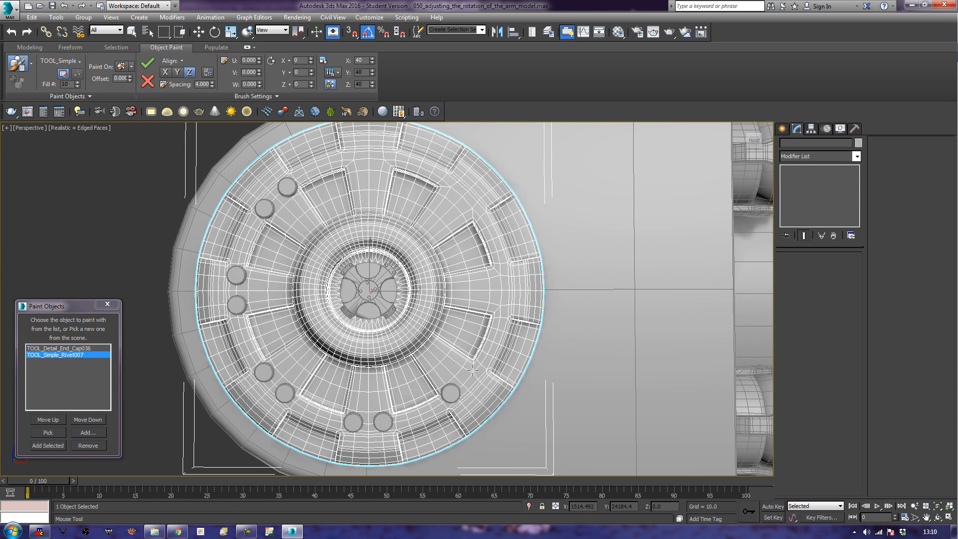
click(473, 372)
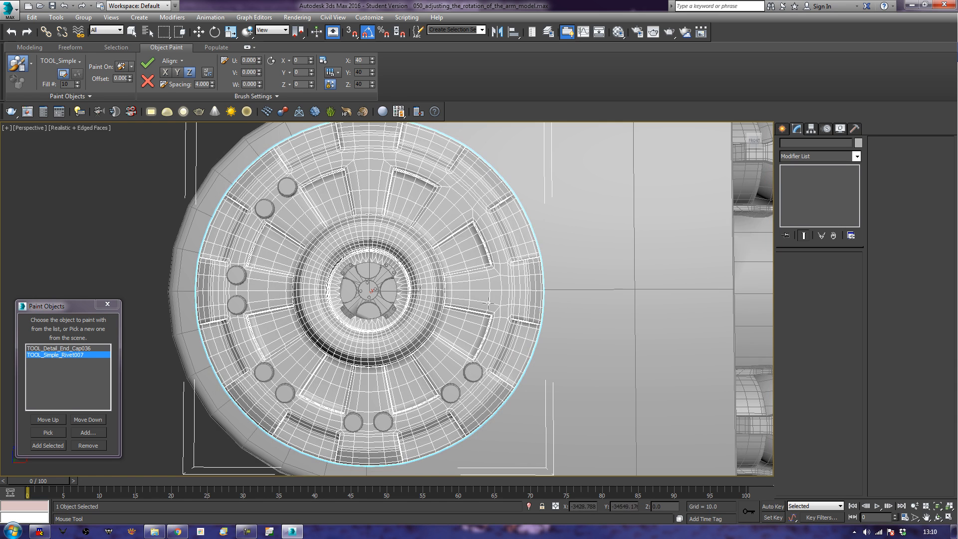
click(493, 312)
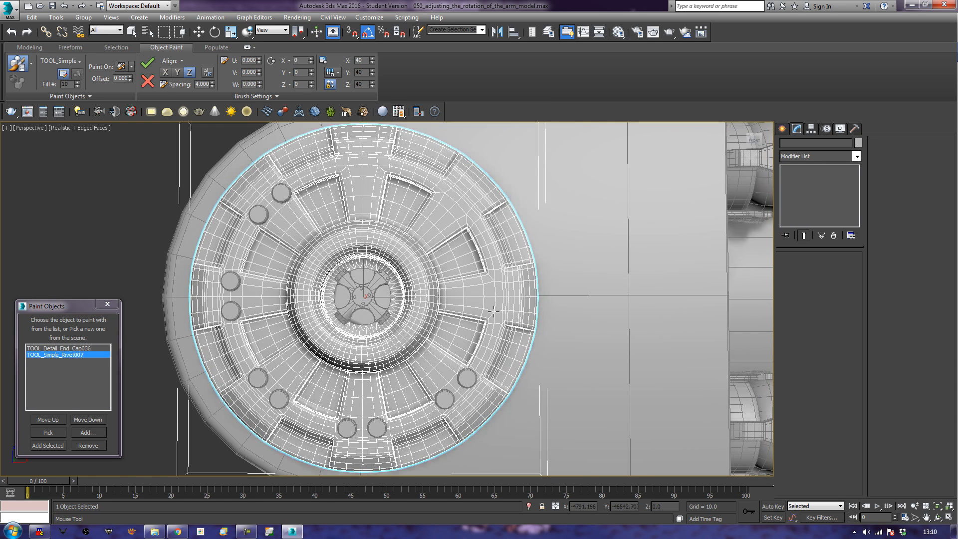
click(493, 281)
Complete the large rivet ring with pairs on the disc's upper-right and top spokes, and end the painting
mouse_move(439, 234)
middle_down()
mouse_move(462, 274)
mouse_move(500, 274)
middle_up()
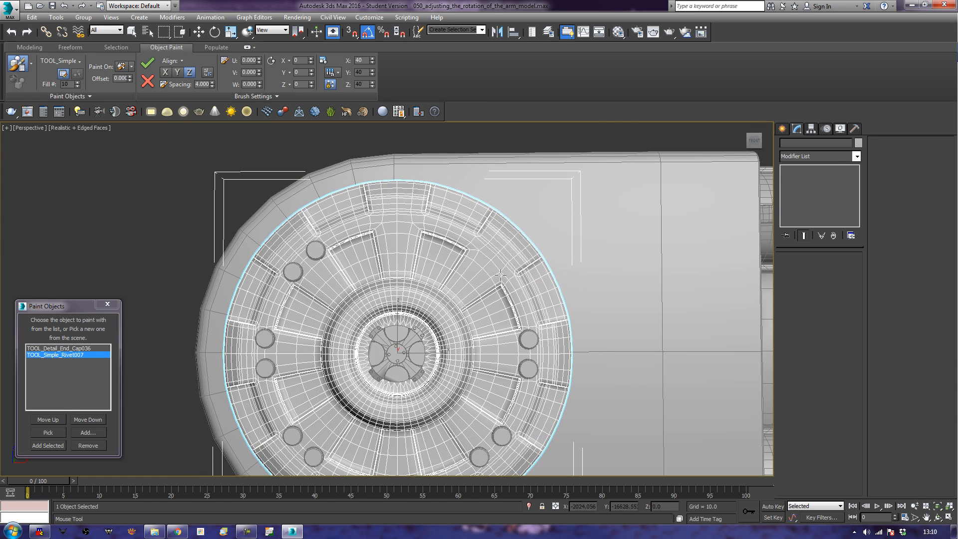
click(499, 270)
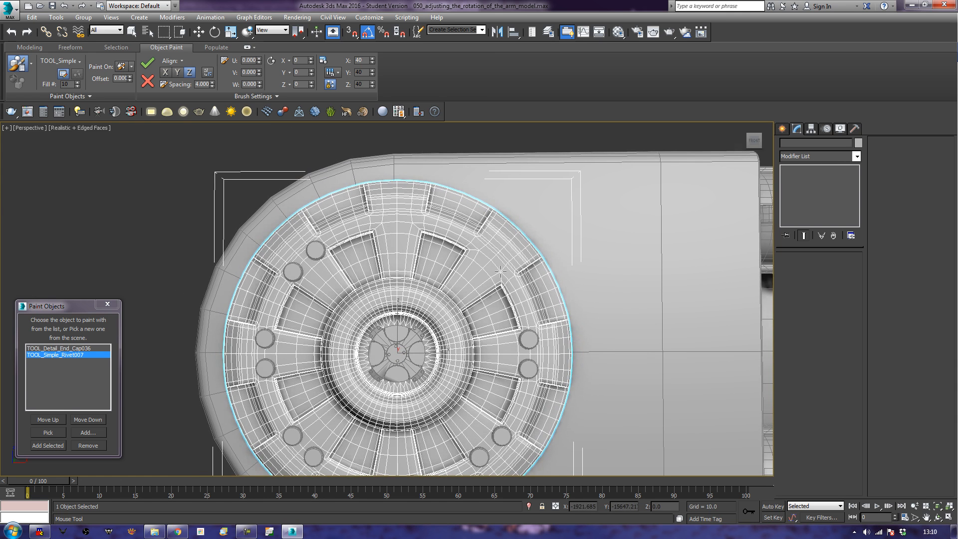
click(478, 252)
click(412, 223)
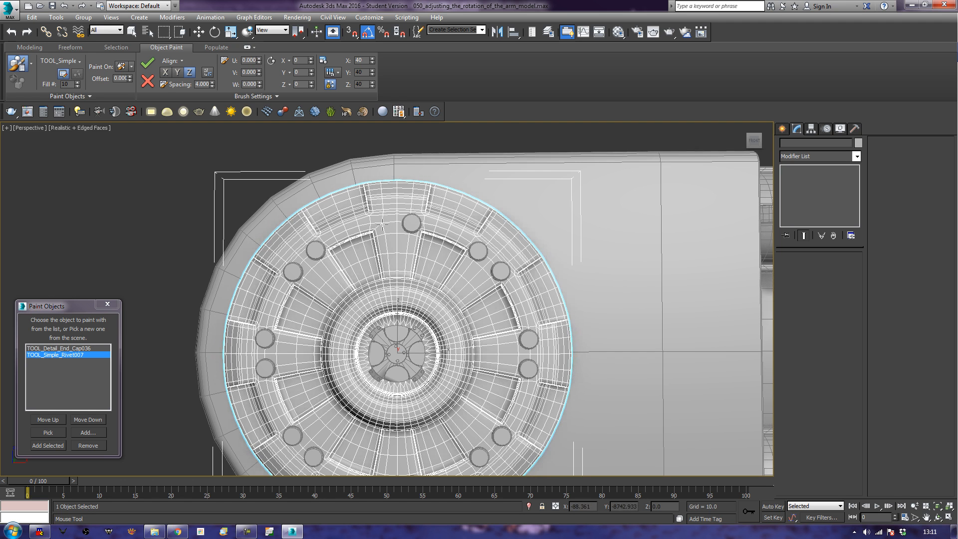
click(382, 221)
right_click(139, 243)
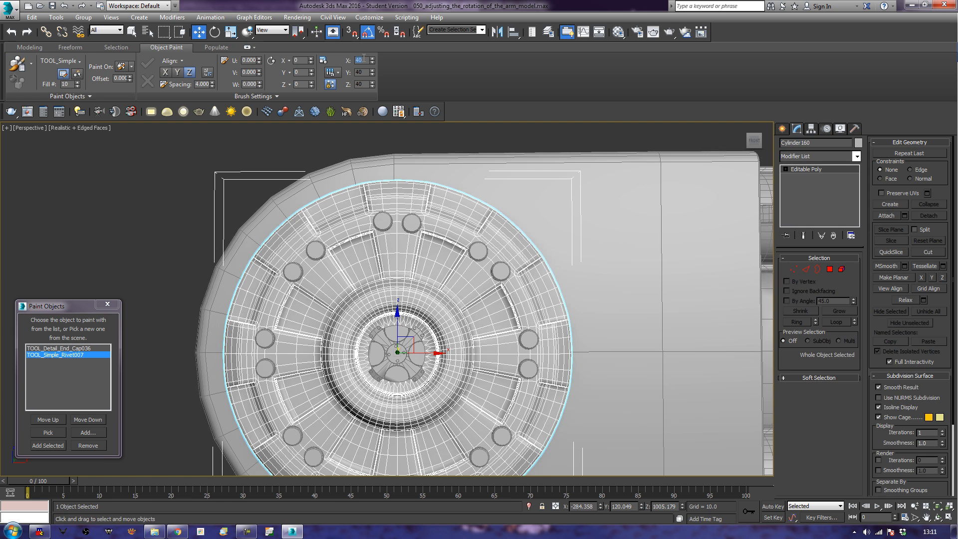
Set the Object Paint scale to 20 on all axes and paint small rivet pairs on the disc's left and upper-left outer teeth
text(20)
key(Return)
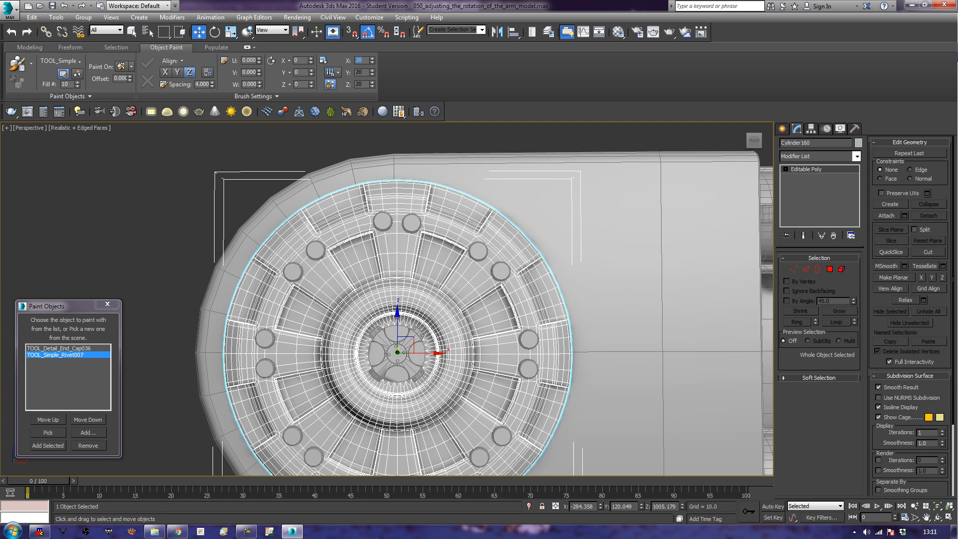
middle_drag(297, 334, 416, 285)
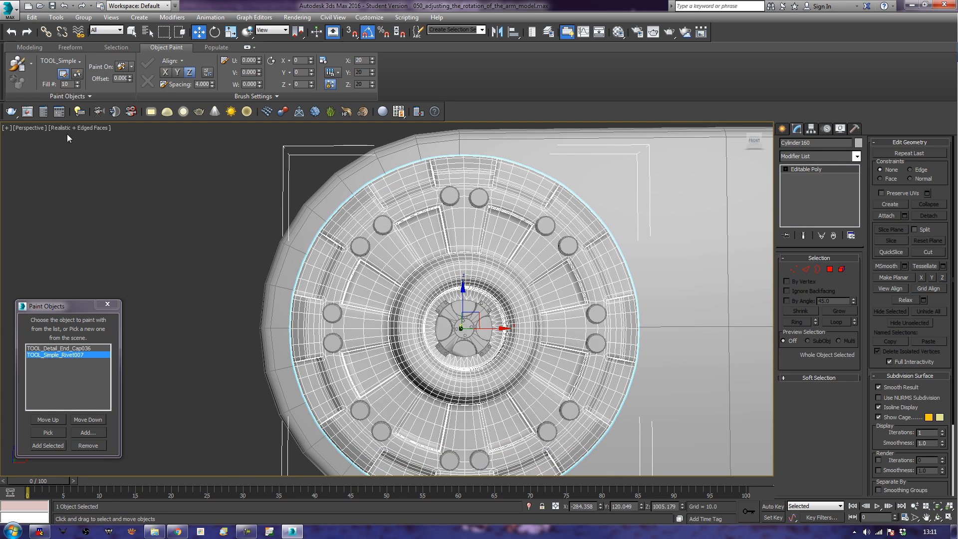
click(10, 66)
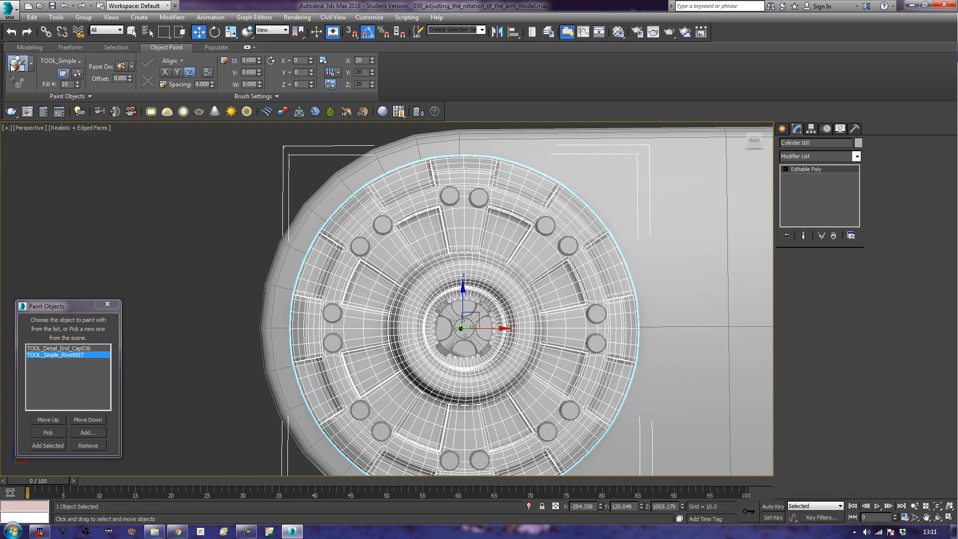
click(298, 312)
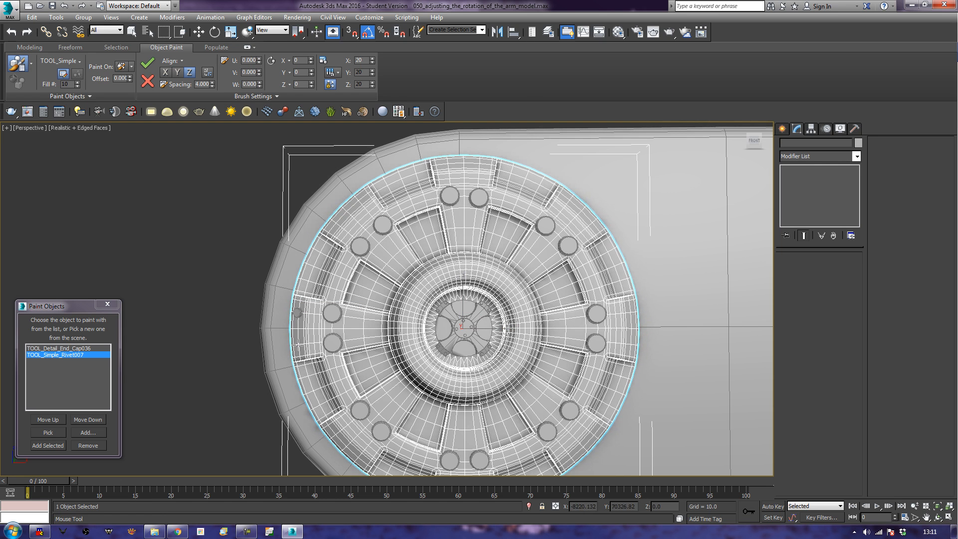
click(298, 344)
click(335, 223)
click(356, 200)
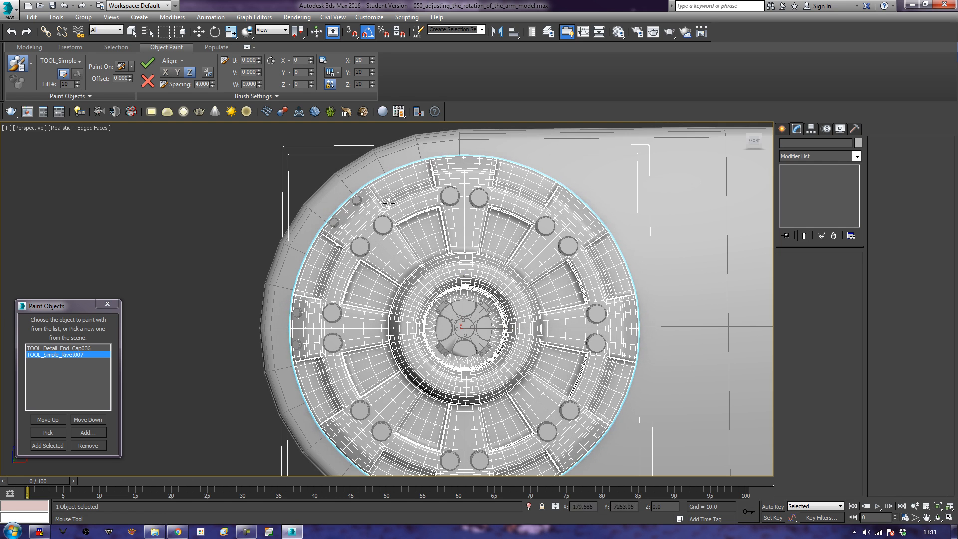
Paint small rivets on the outer teeth at the disc's top, upper right and right
click(447, 160)
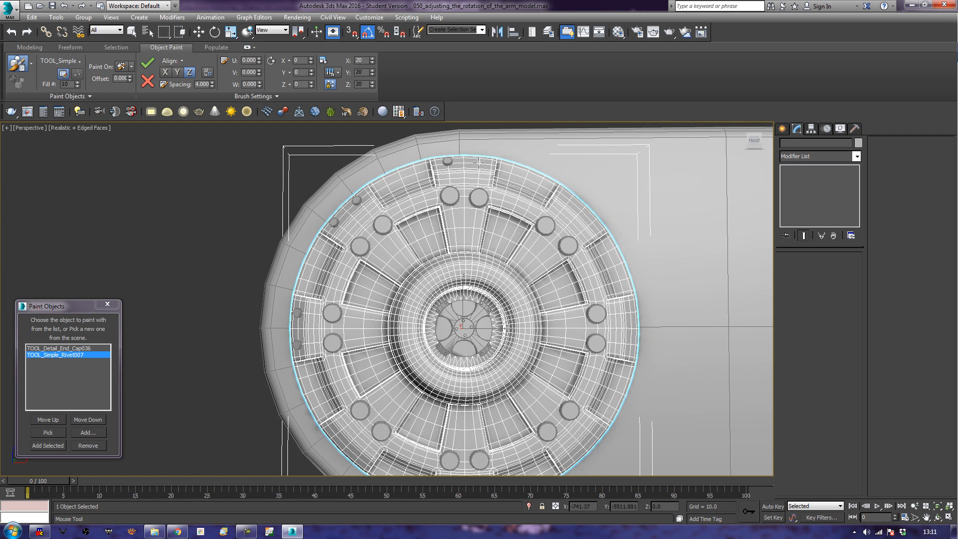
click(479, 162)
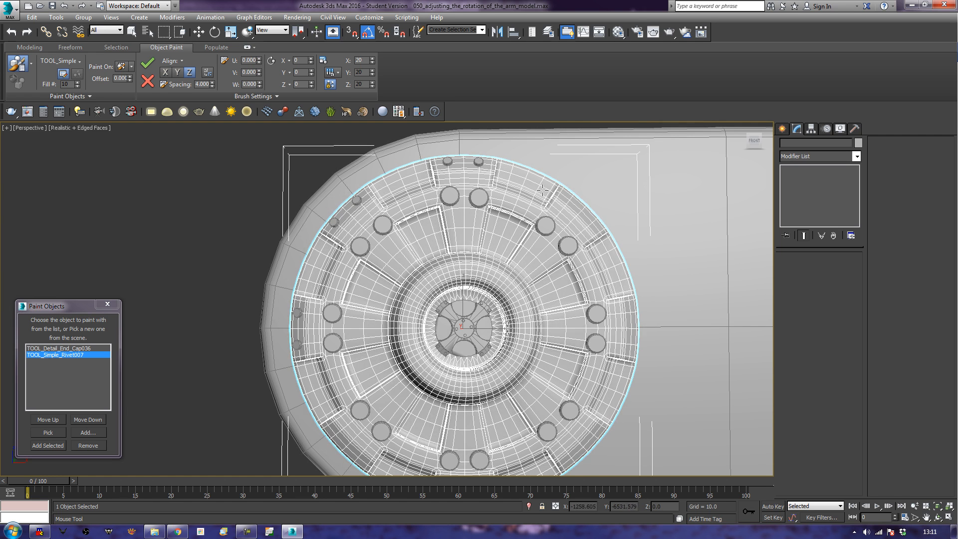
click(570, 199)
click(595, 222)
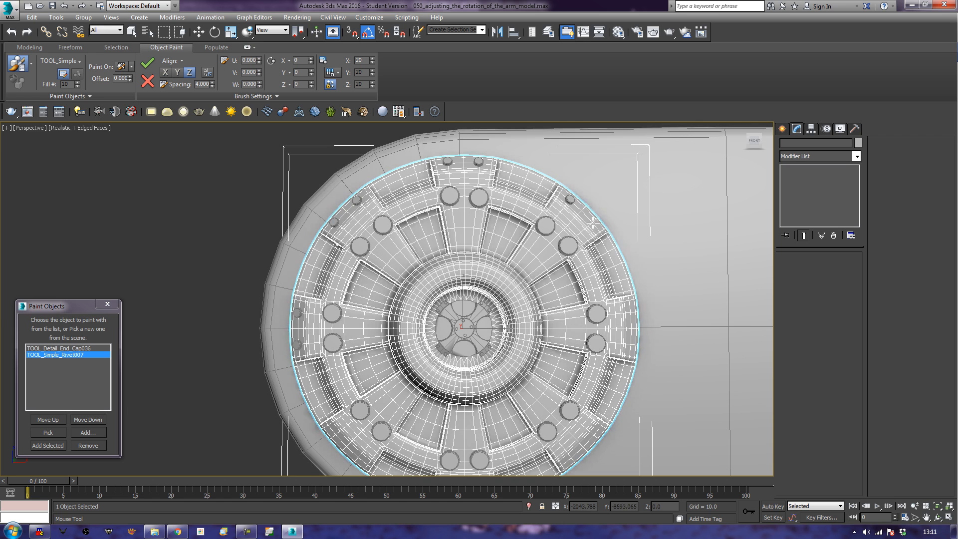
click(630, 310)
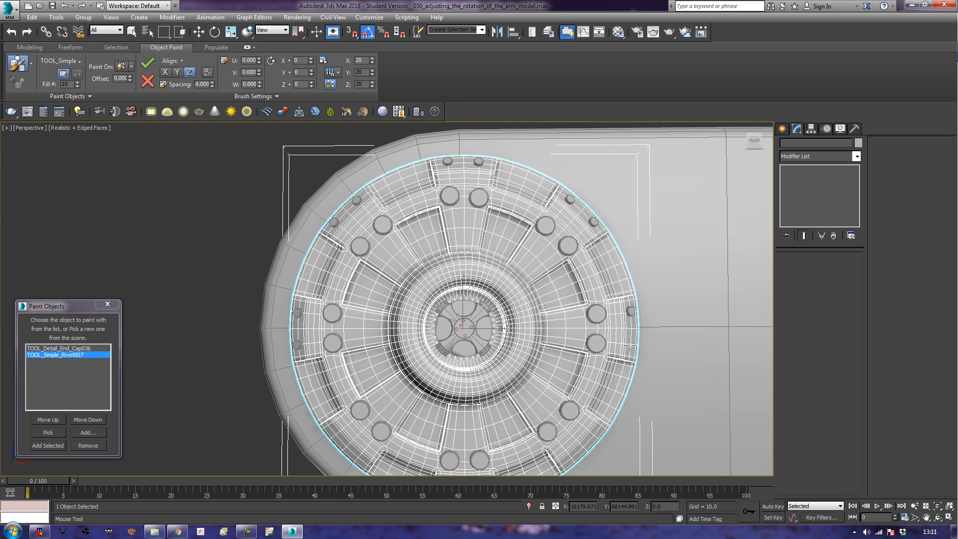
Finish the small rivets on the disc's lower outer teeth, turn edged faces off, leave Object Paint and clear the selection
middle_drag(601, 403, 624, 344)
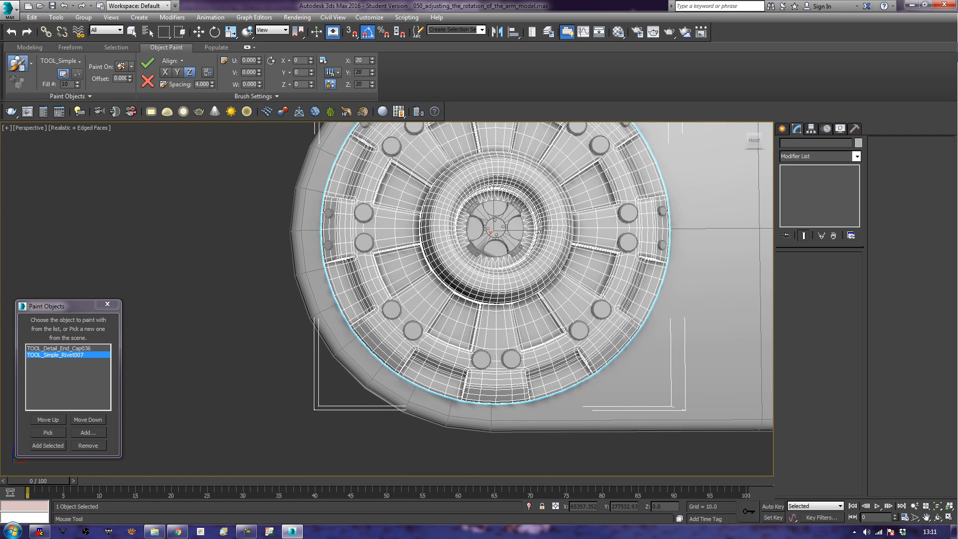
click(625, 336)
click(602, 358)
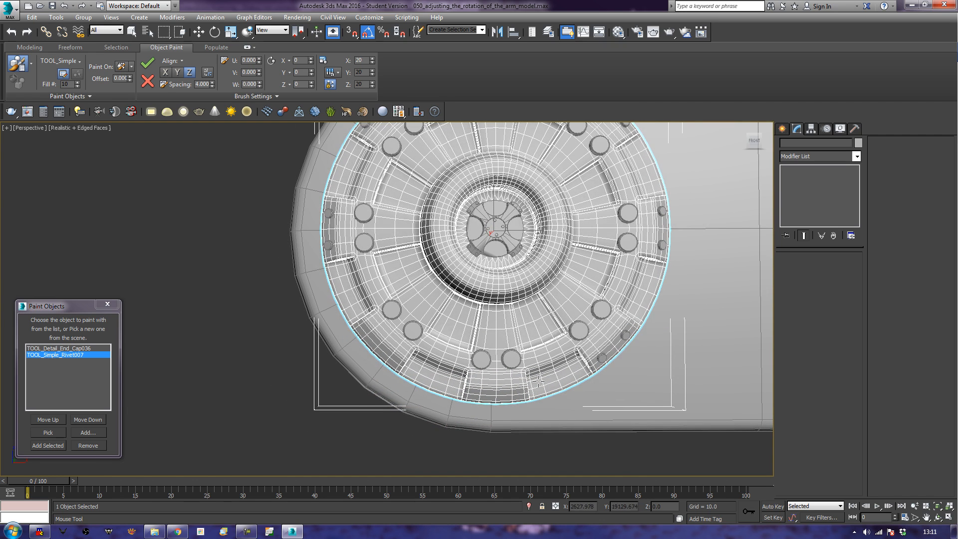
click(512, 396)
click(477, 394)
middle_drag(261, 359, 263, 399)
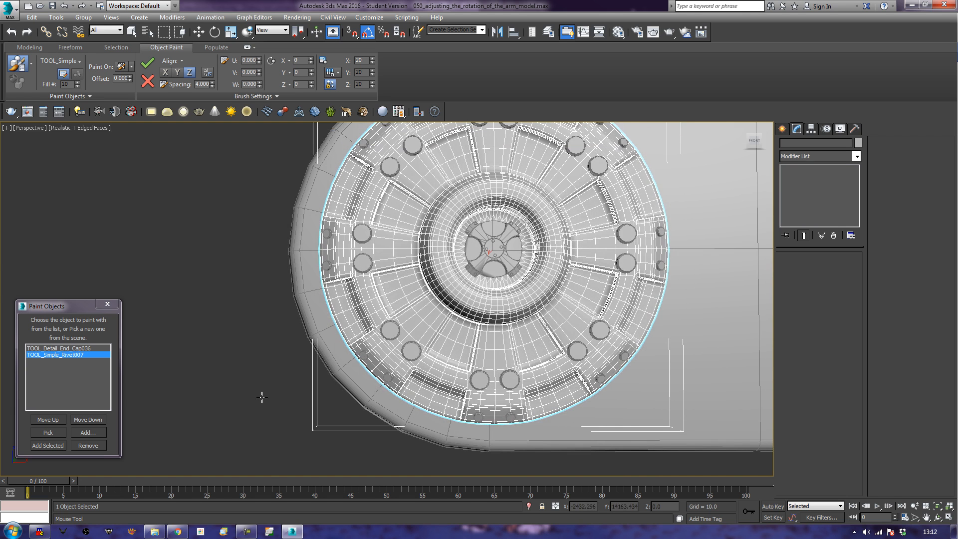
key(F4)
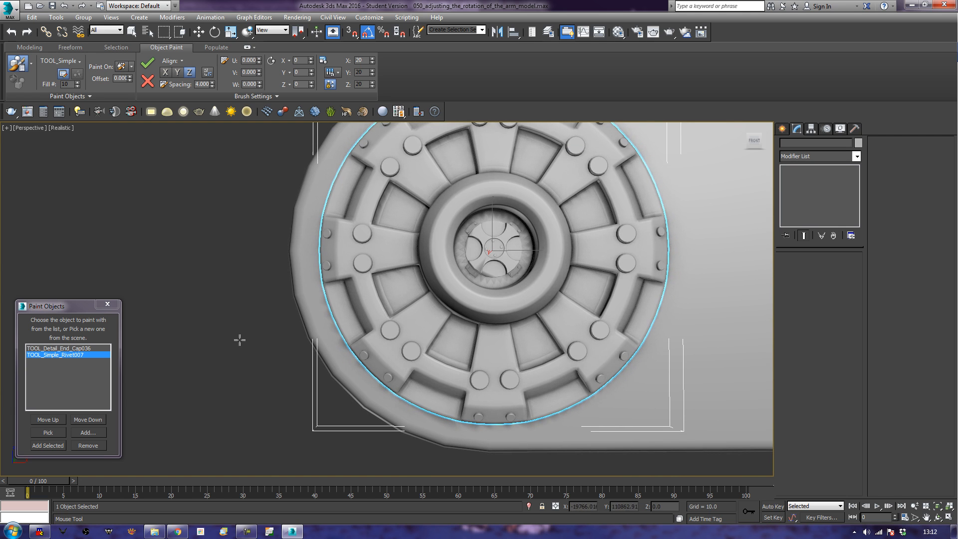
key(w)
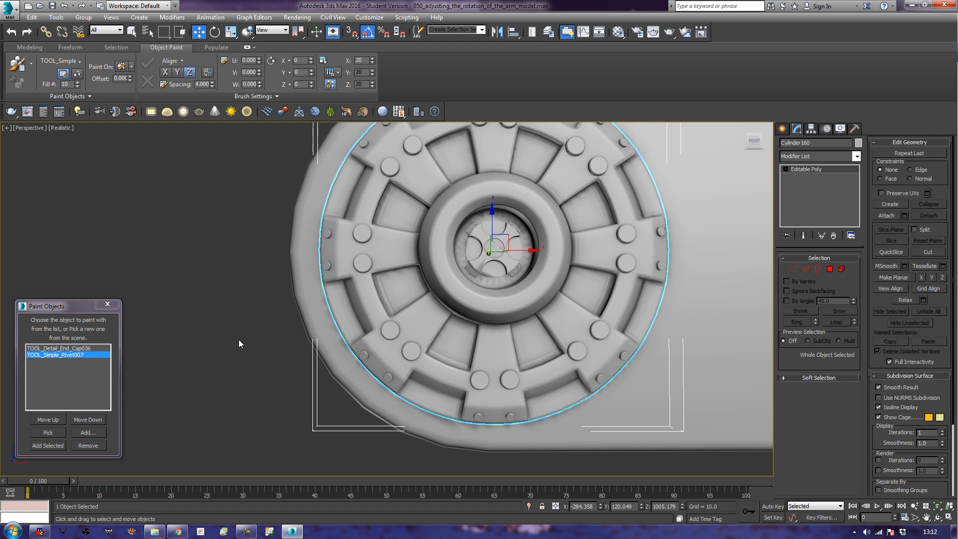
click(239, 340)
Close the Paint Objects list, select only the painted end cap and rivets, and convert them to Editable Poly
scroll(240, 341, down, 3)
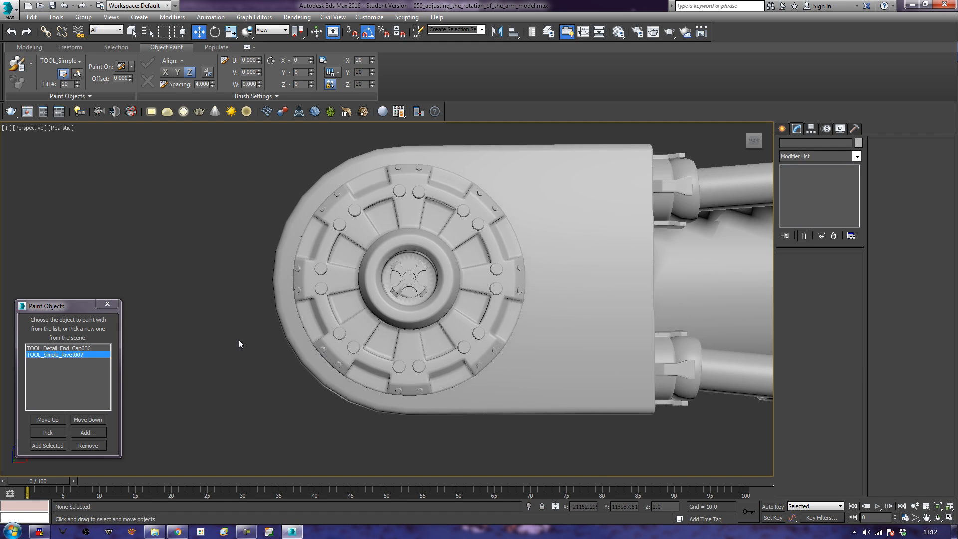
scroll(239, 340, up, 3)
scroll(242, 338, up, 2)
scroll(240, 343, down, 5)
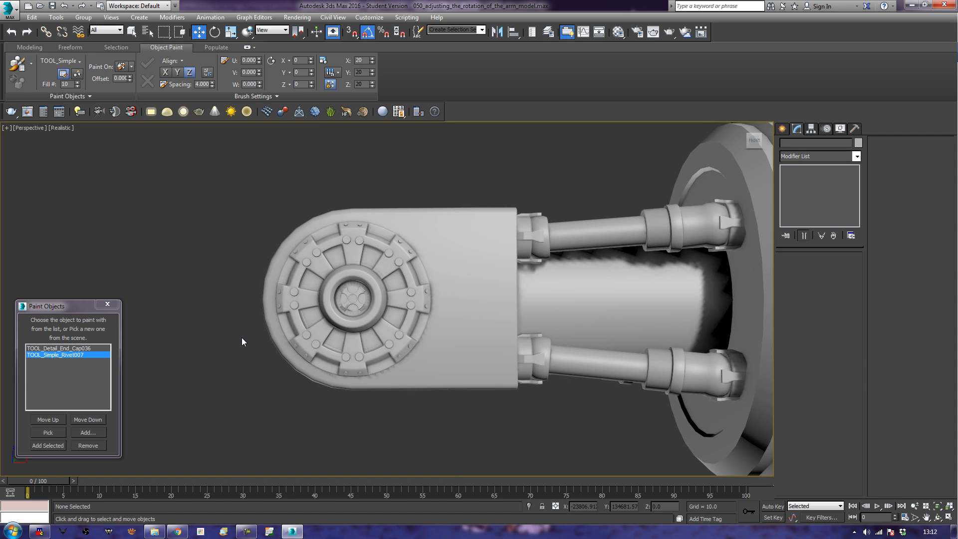
click(108, 304)
drag(170, 201, 432, 408)
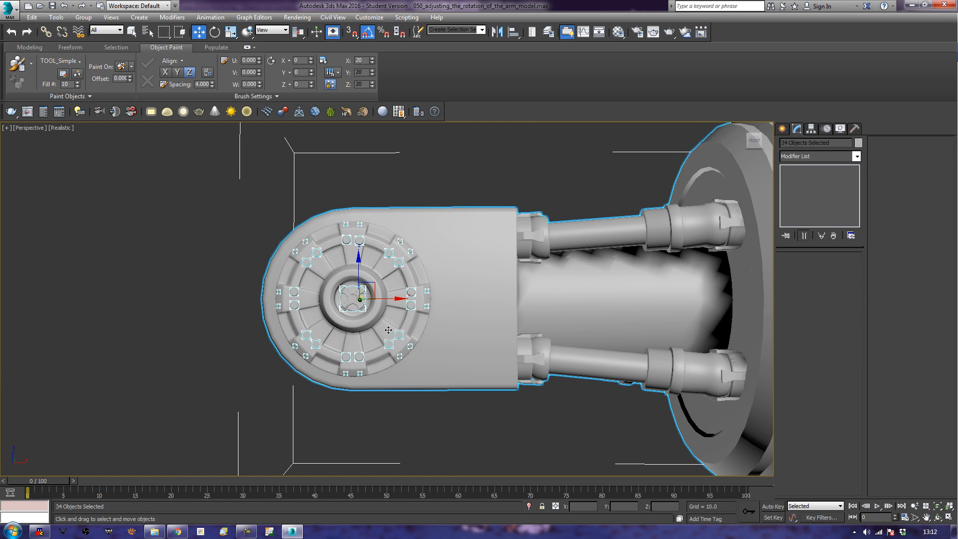
alt+click(462, 344)
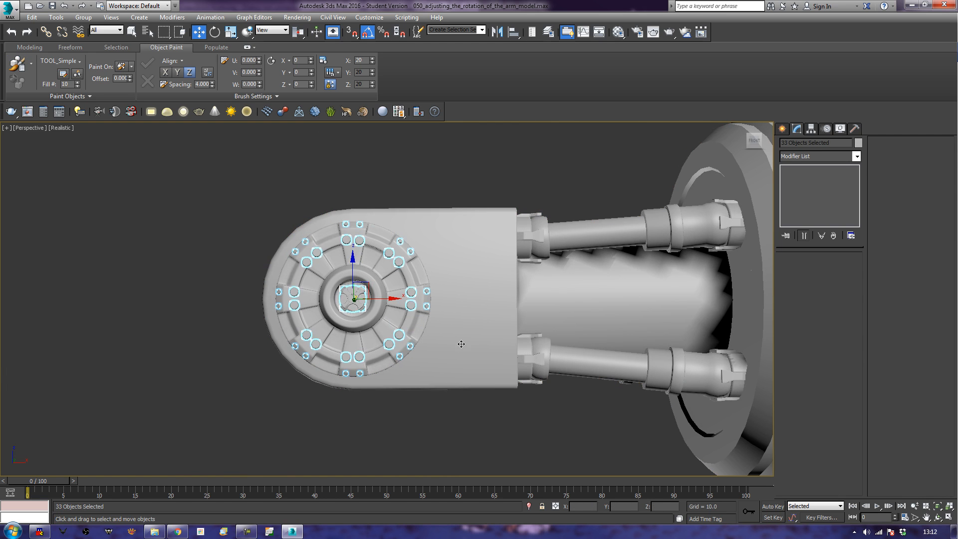
right_click(394, 334)
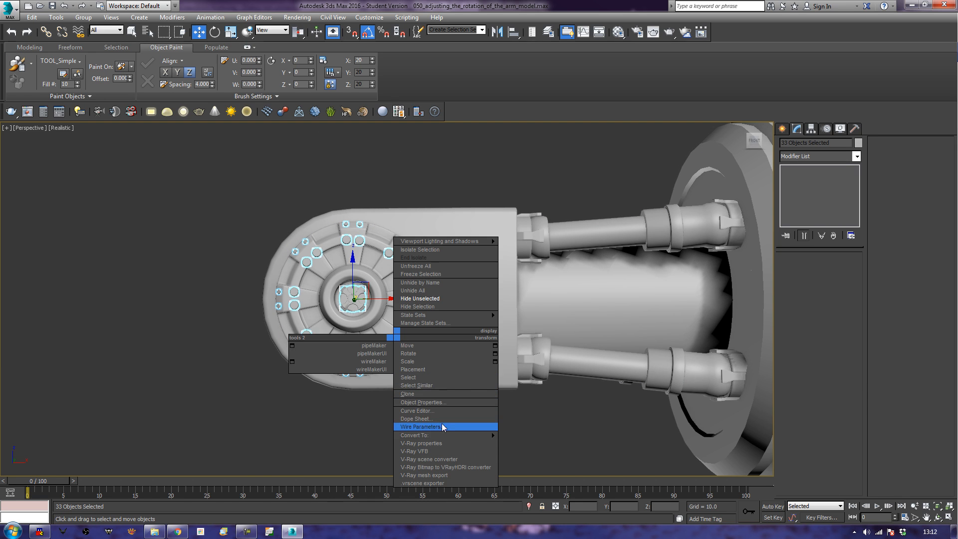
mouse_move(460, 437)
click(522, 444)
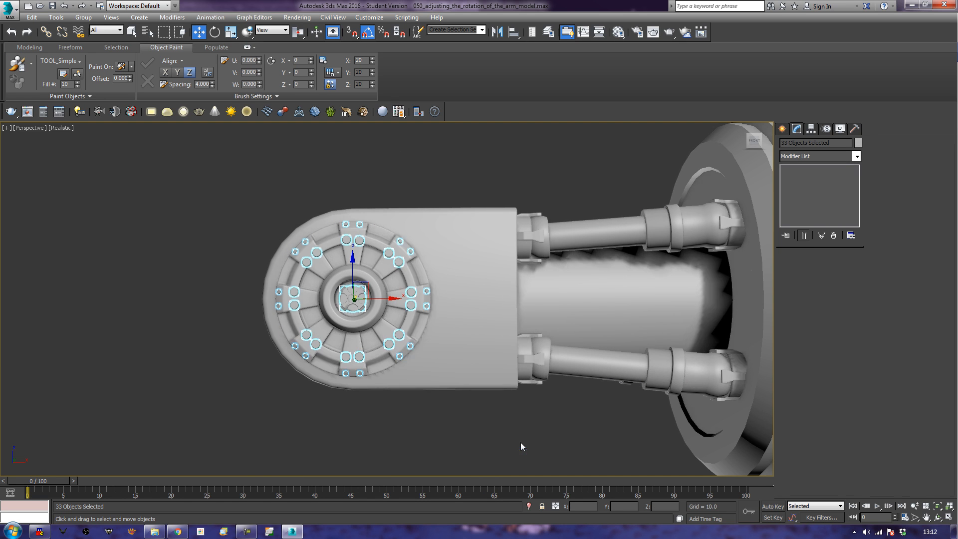
Show edged faces and attach the end cap and the inner rivets from the upper left round to the right to the toothed disc
key(F4)
middle_drag(461, 416, 483, 404)
click(410, 426)
click(402, 345)
scroll(402, 334, up, 3)
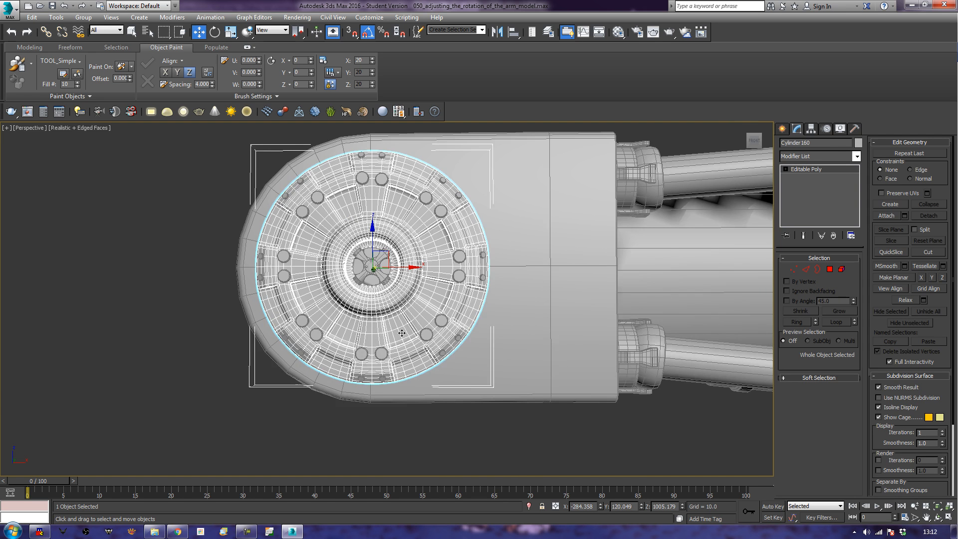
middle_drag(402, 334, 522, 344)
click(887, 216)
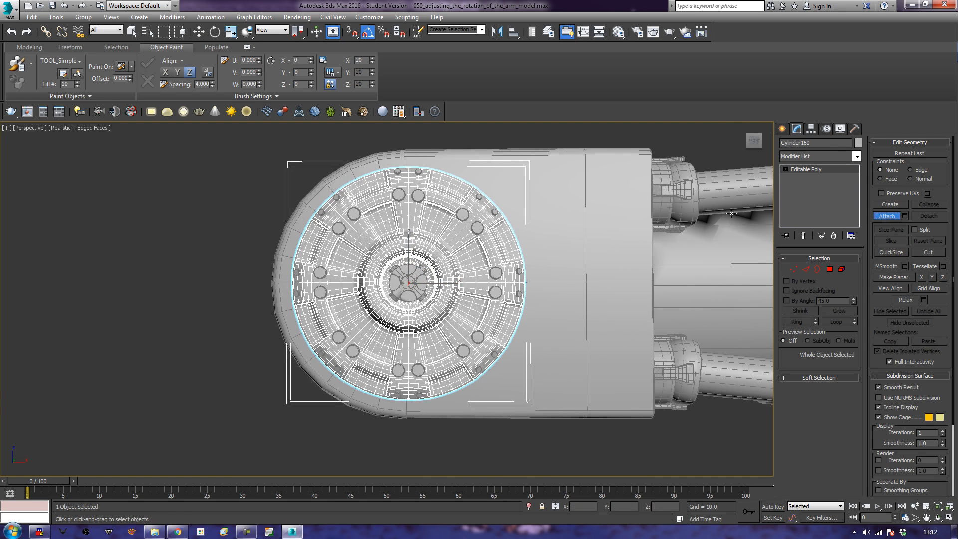
click(339, 228)
click(354, 214)
click(398, 195)
click(418, 195)
click(462, 214)
click(477, 228)
click(496, 272)
click(497, 293)
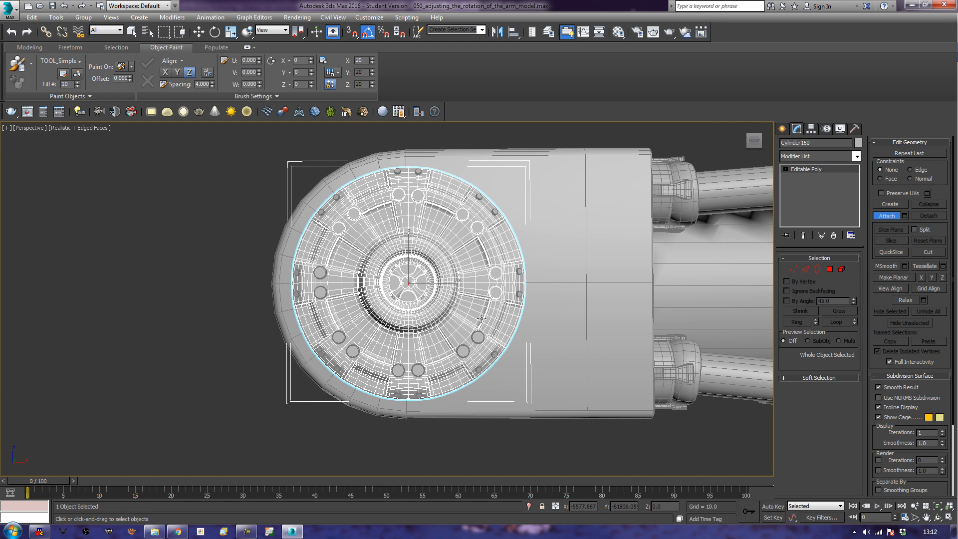
Attach the remaining inner rivets along the disc's lower half and left side to the toothed disc
click(478, 338)
click(464, 351)
click(420, 370)
click(397, 370)
click(352, 352)
click(338, 338)
click(320, 292)
click(320, 273)
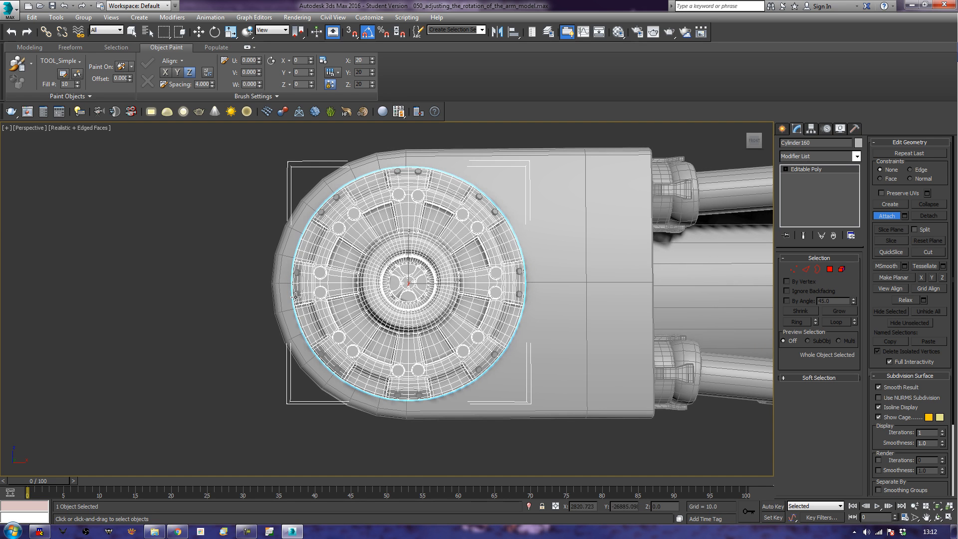
Attach the small outer rivets around the rim to the toothed disc and leave Attach
click(296, 295)
click(304, 259)
click(304, 259)
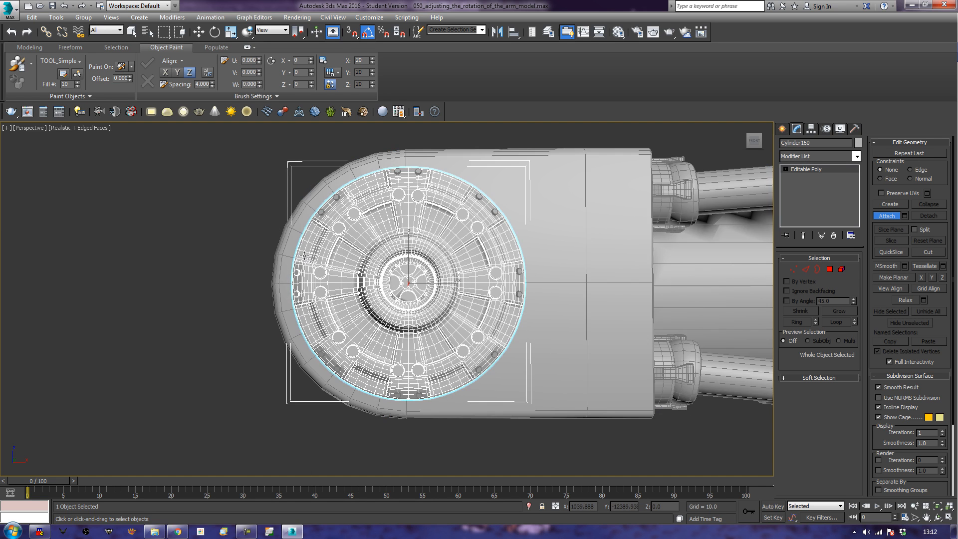
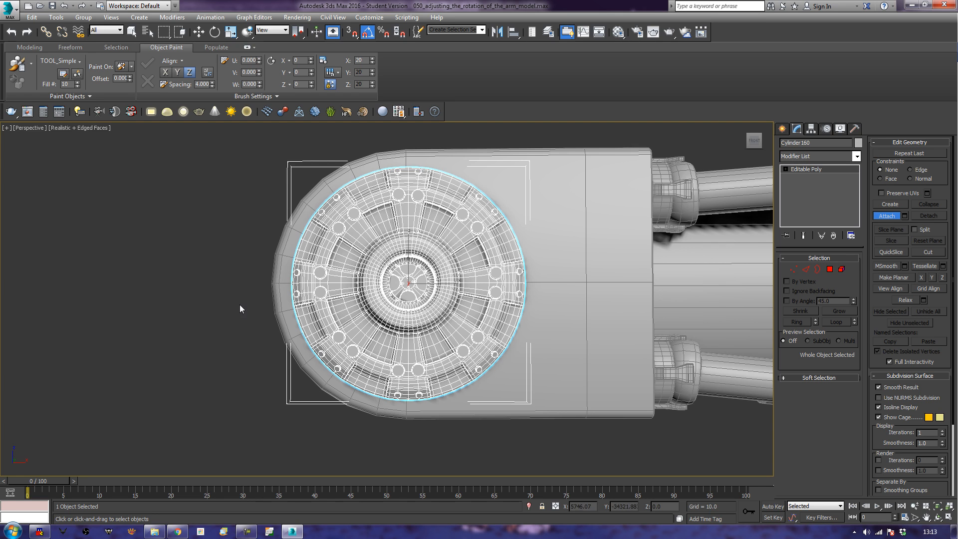
key(w)
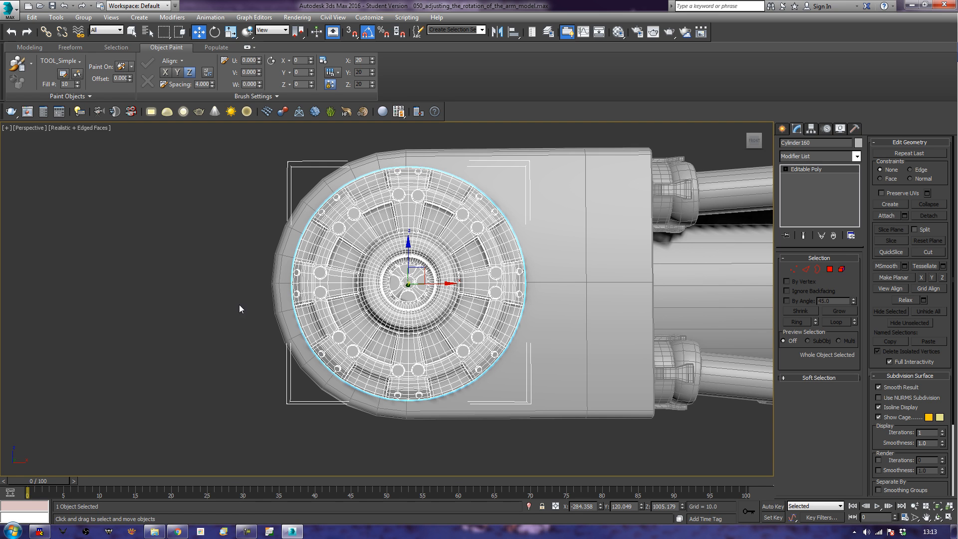
Clear the selection and turn edged faces off, with the whole clevis in view
key(z)
scroll(240, 305, down, 5)
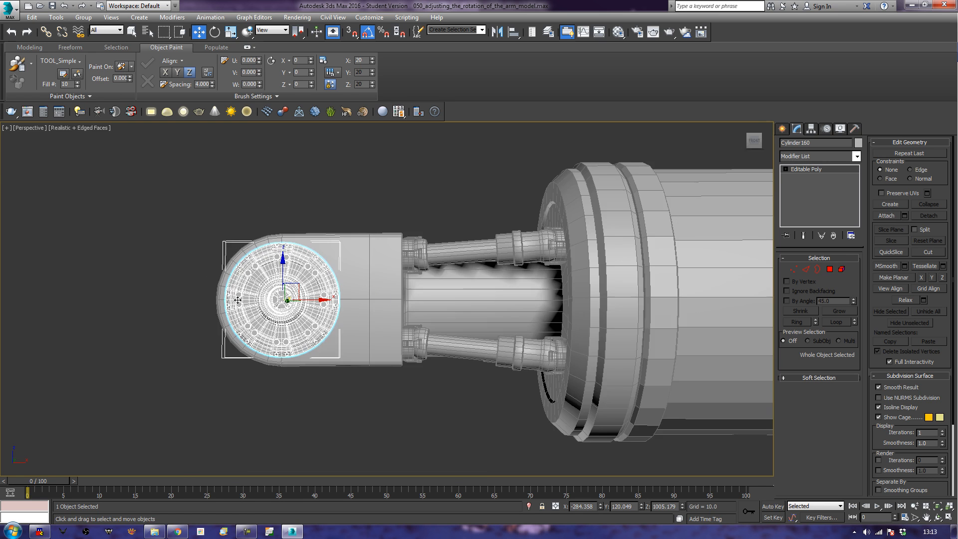
alt+middle_drag(205, 306, 314, 352)
click(207, 366)
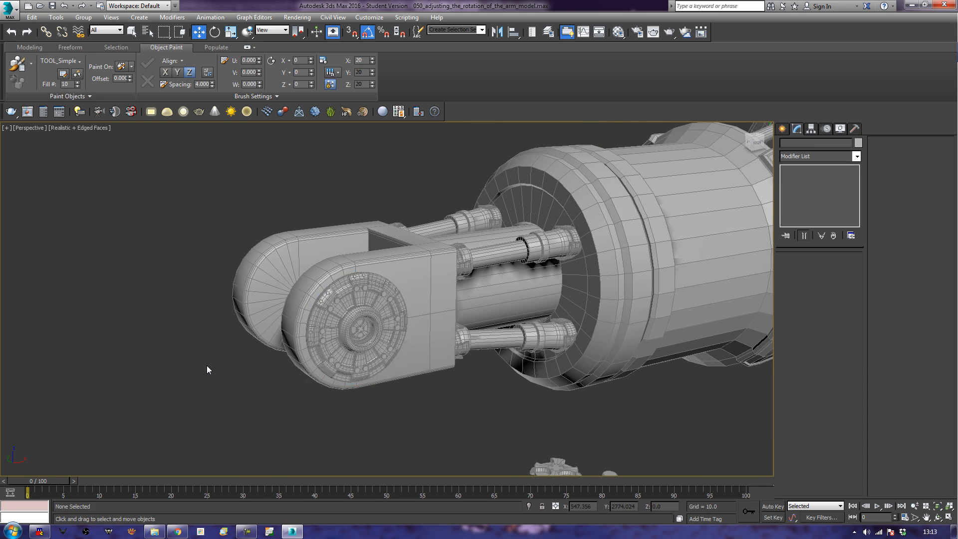
key(F4)
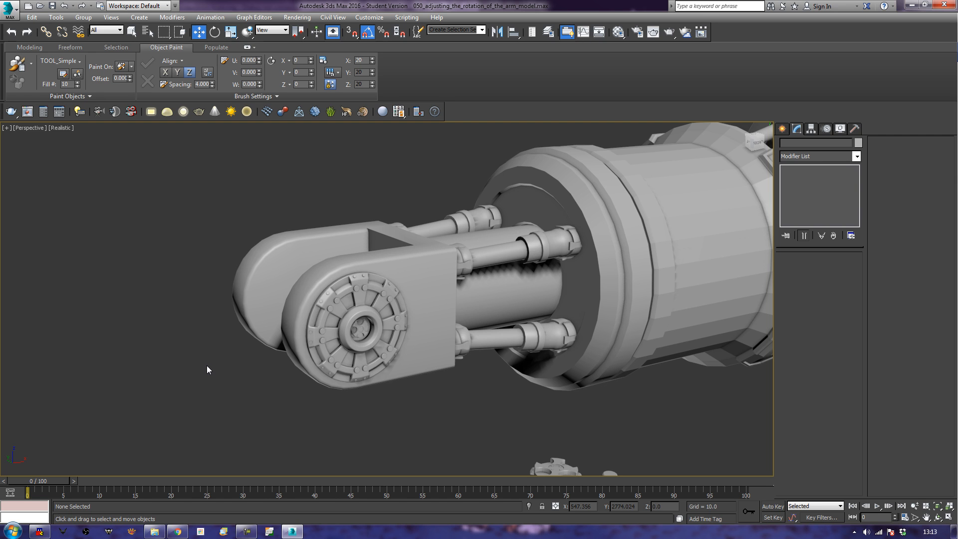
Copy the riveted disc with a rotation to face the opposite way and move the copy onto the clevis's other outer side
alt+middle_drag(195, 374, 295, 376)
click(334, 345)
alt+middle_drag(105, 247, 143, 269)
alt+middle_drag(464, 252, 583, 280)
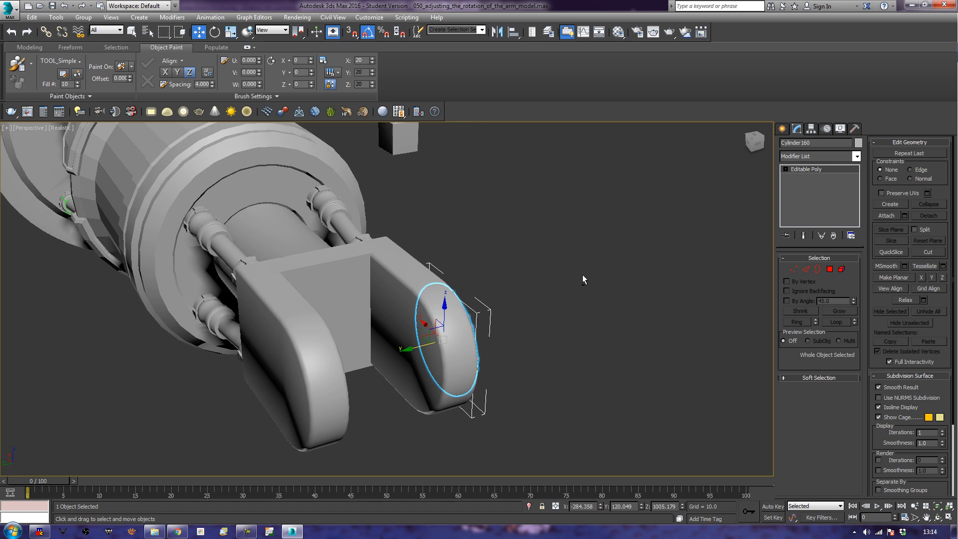
key(e)
shift+drag(423, 320, 333, 344)
click(468, 310)
key(w)
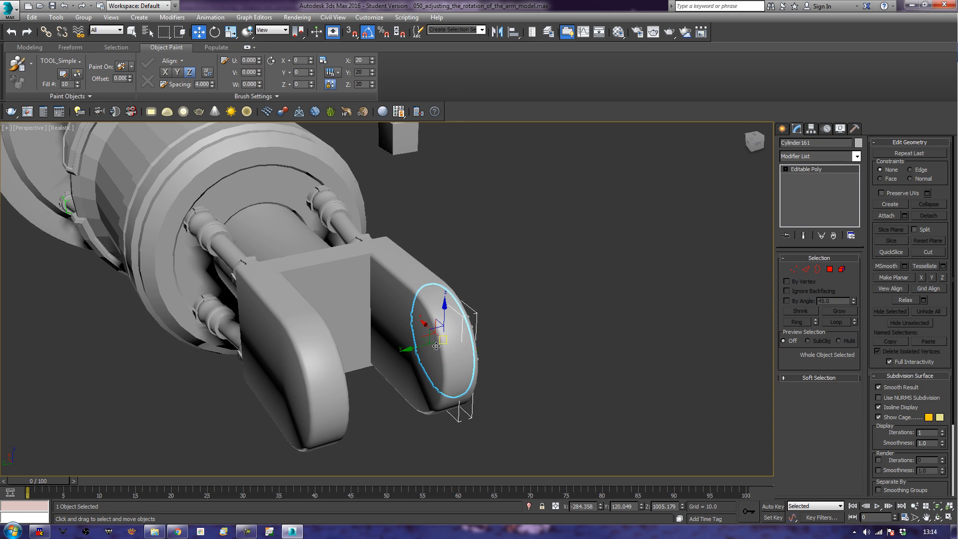
mouse_move(412, 348)
mouse_down()
mouse_move(319, 367)
mouse_move(247, 394)
mouse_move(255, 397)
mouse_up()
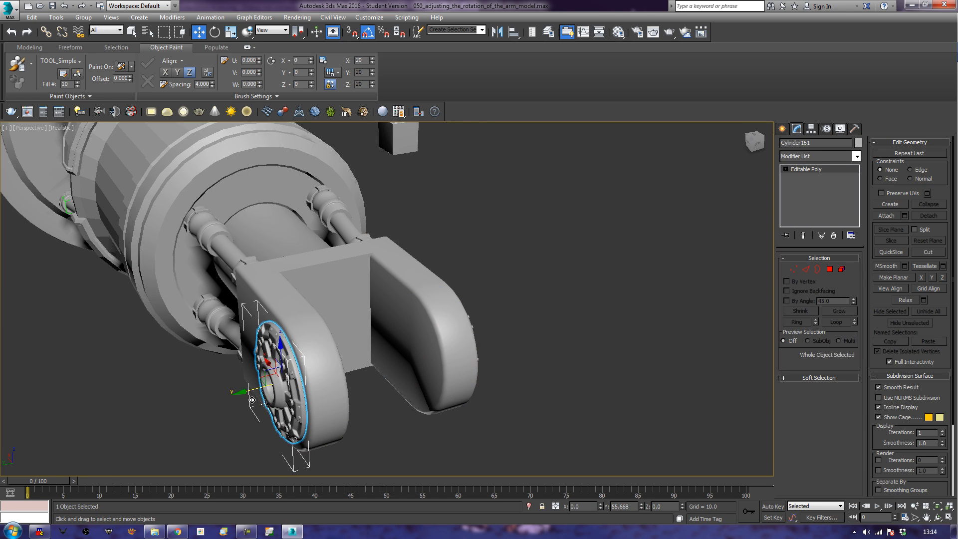
Clear the selection and check both discs' placement on the clevis in wireframe
click(637, 258)
alt+middle_drag(636, 258, 533, 308)
key(F3)
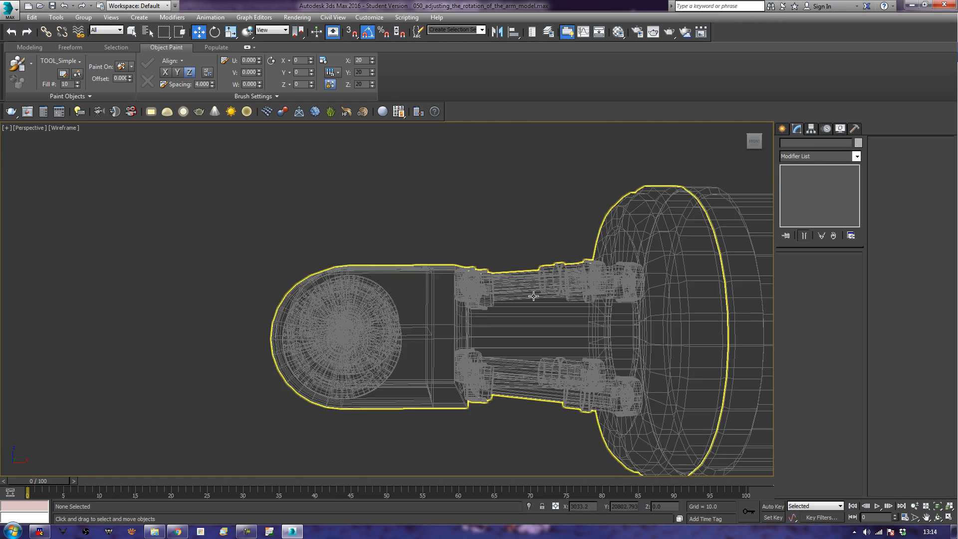
mouse_move(409, 317)
alt+middle_down()
mouse_move(433, 337)
mouse_move(491, 349)
mouse_move(492, 370)
mouse_move(504, 360)
mouse_move(556, 364)
mouse_move(486, 376)
mouse_move(441, 353)
alt+middle_up()
key(F3)
Open the Paint Objects list, select the clevis body and set the Object Paint scale to 100 on all axes
click(62, 74)
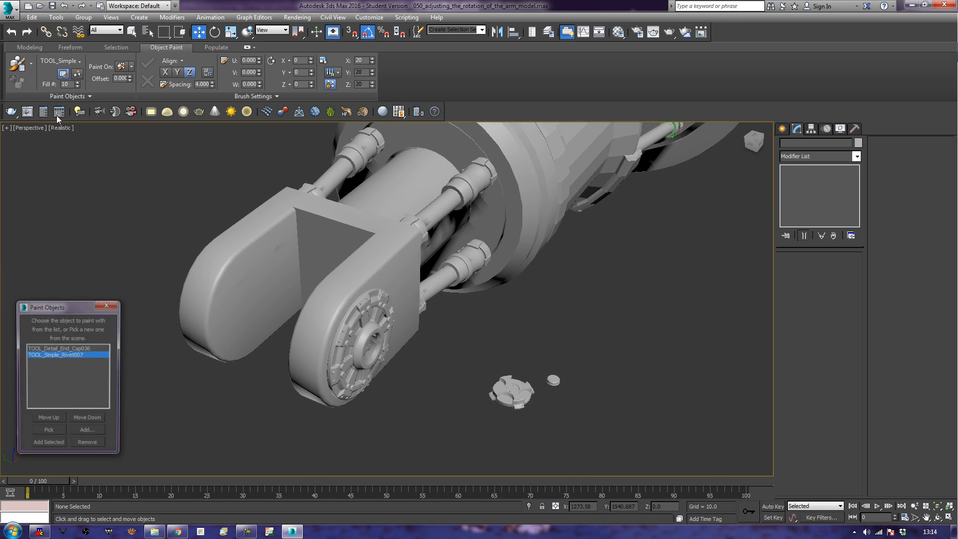
mouse_move(401, 299)
alt+middle_down()
mouse_move(417, 310)
mouse_move(395, 296)
mouse_move(403, 297)
alt+middle_up()
click(404, 297)
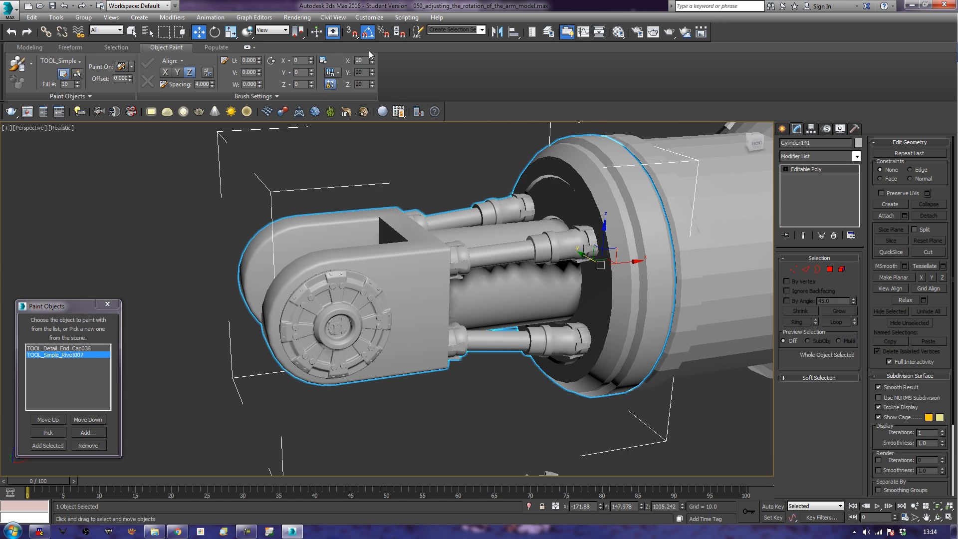
text(100)
key(Return)
Paint a test rivet and a stroke of rivets in the empty space below the clevis, and delete them all
click(18, 63)
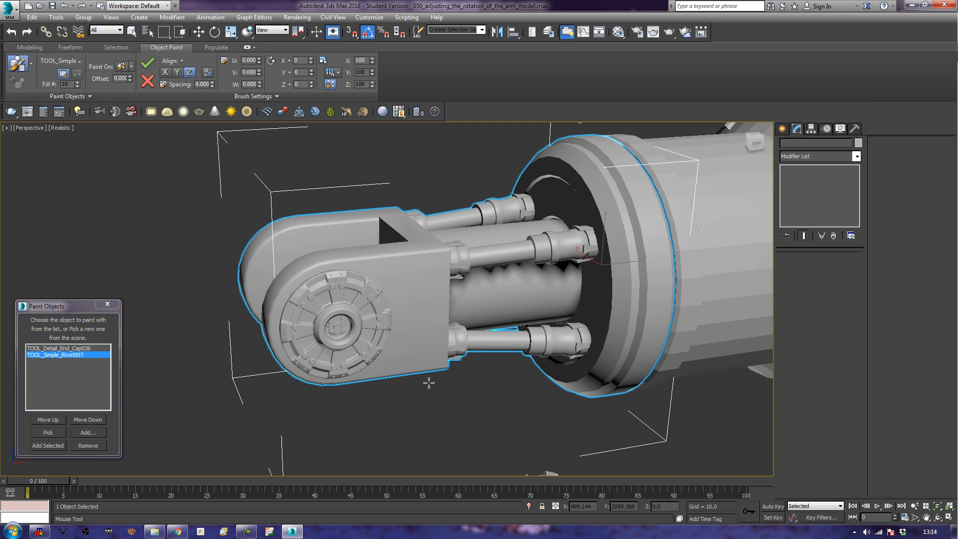
alt+middle_drag(451, 445, 446, 418)
click(442, 419)
key(w)
click(334, 383)
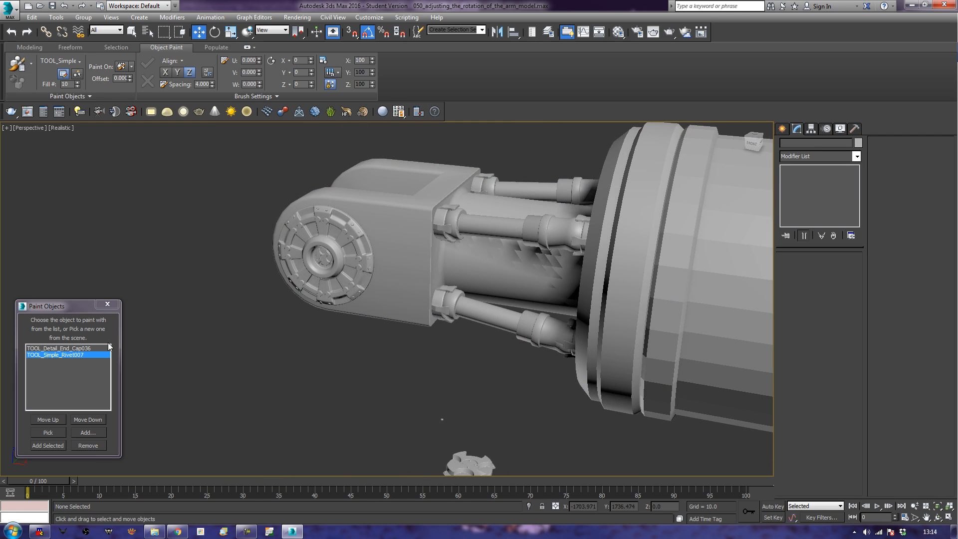
click(22, 64)
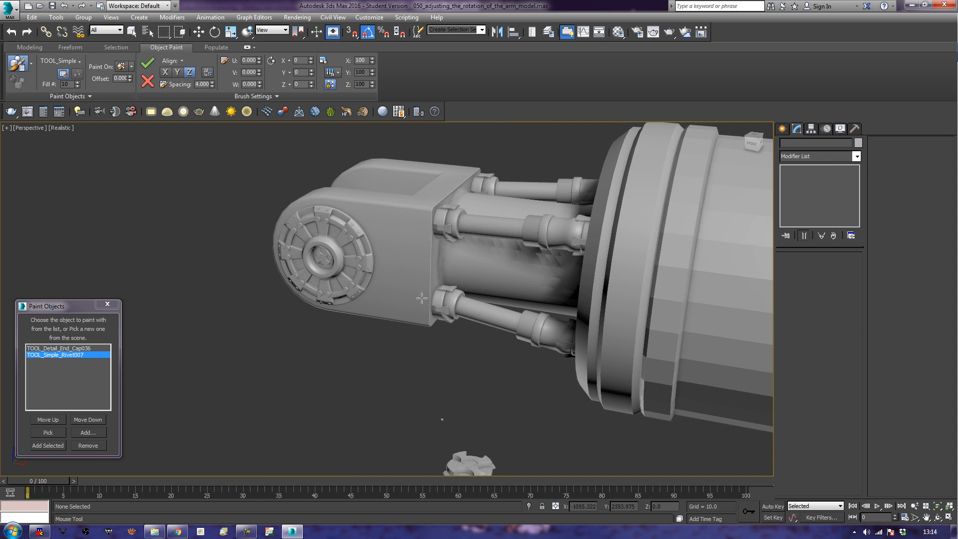
alt+middle_drag(398, 338, 410, 354)
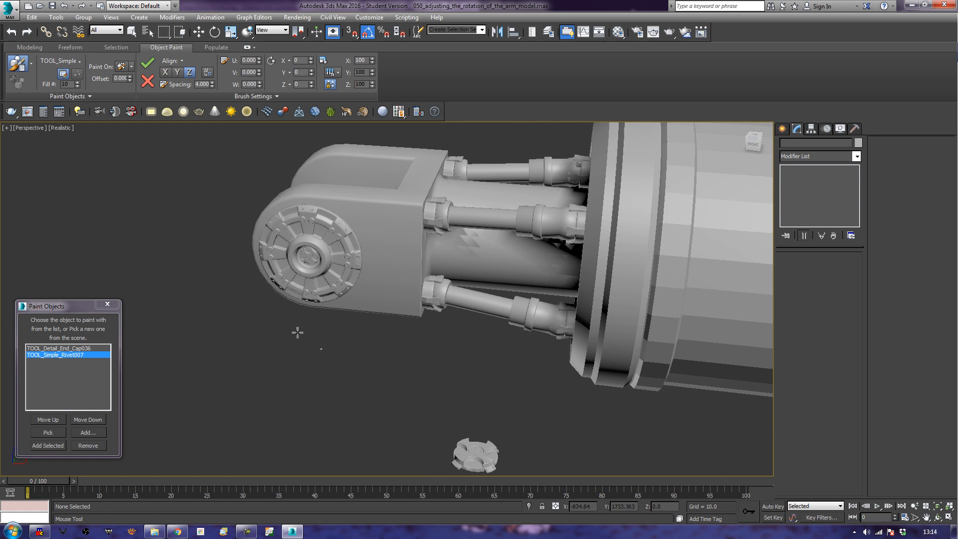
drag(295, 331, 351, 363)
right_click(351, 364)
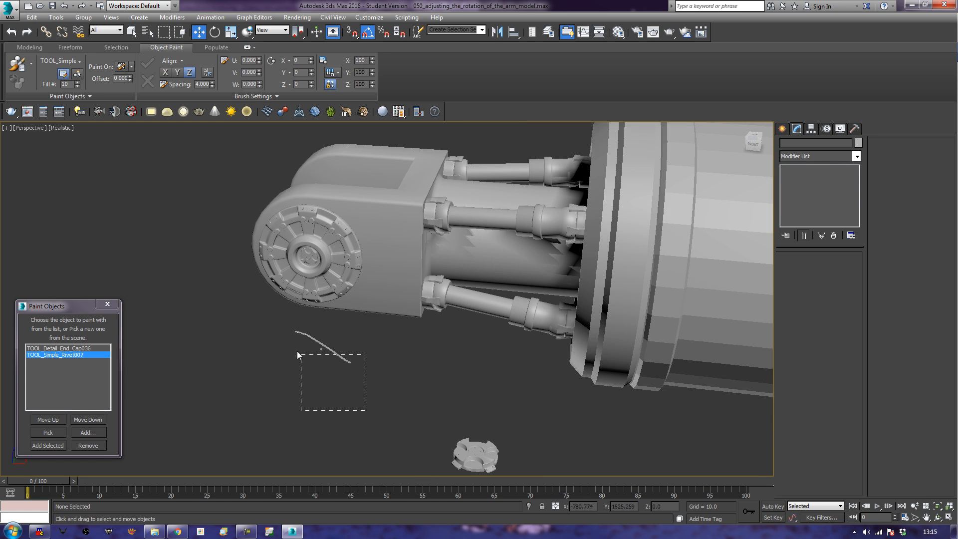
drag(256, 337, 256, 352)
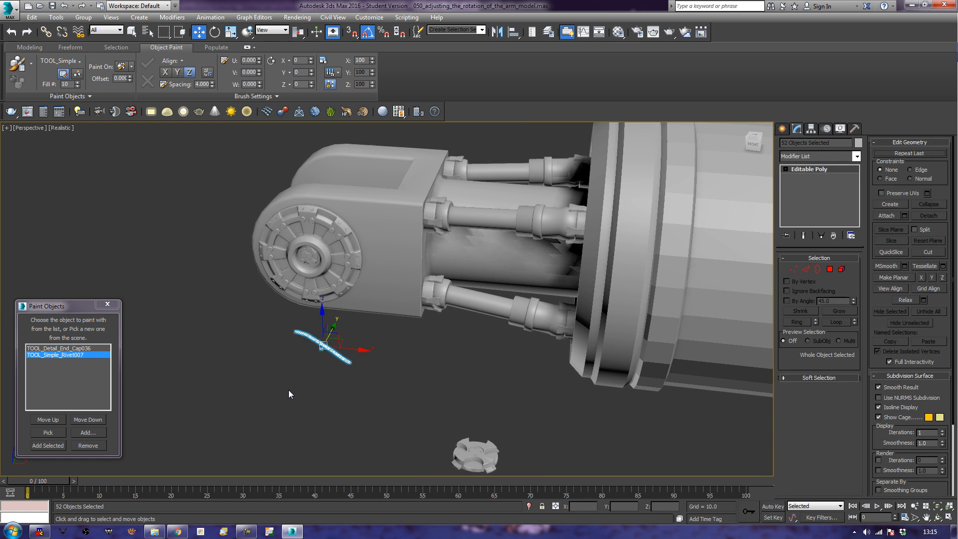
key(Delete)
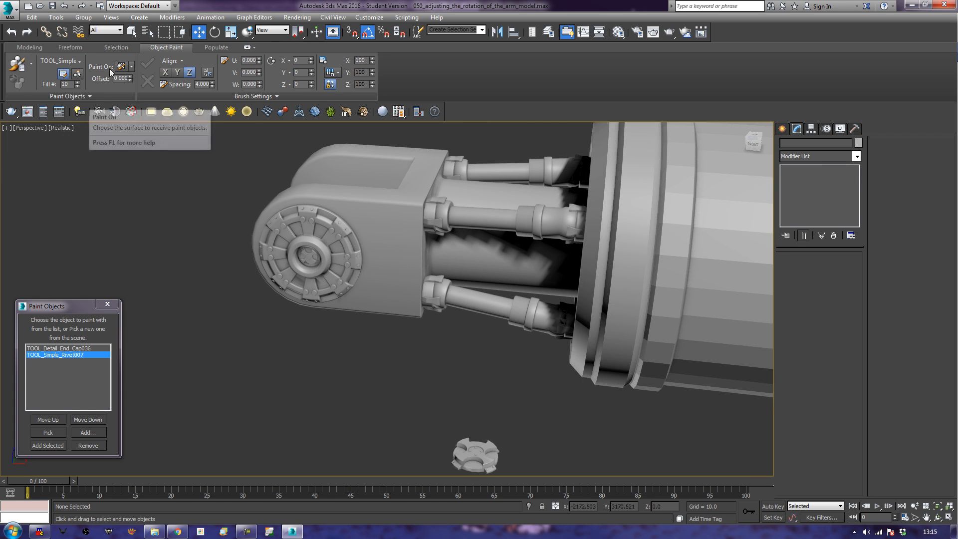
Set Object Paint to paint on Selected Objects and paint rivets at the rear corners of the clevis's first side
click(131, 67)
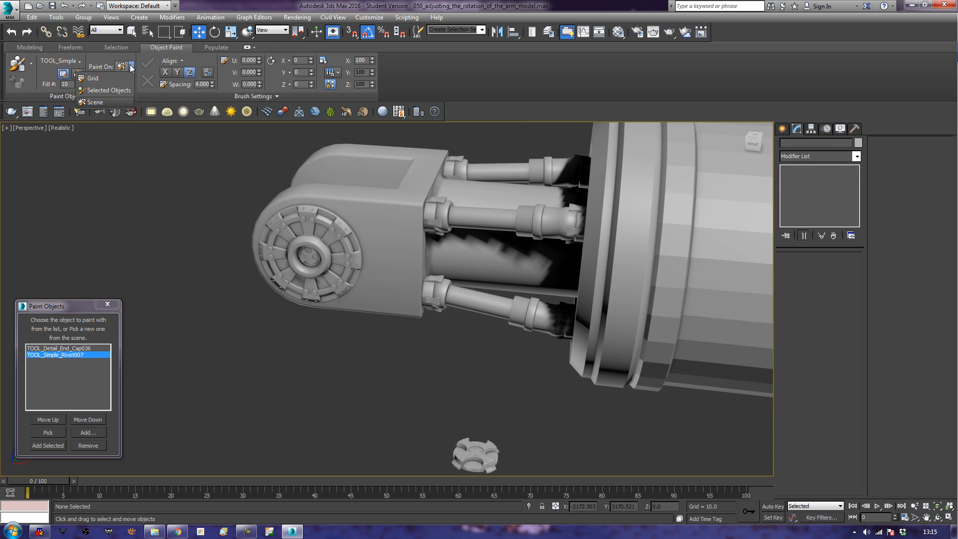
click(121, 91)
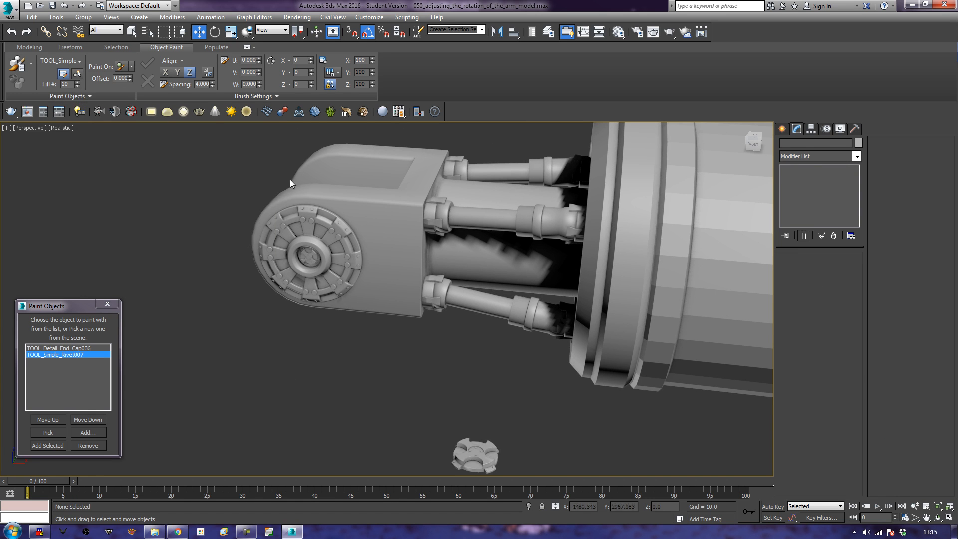
click(334, 211)
click(17, 64)
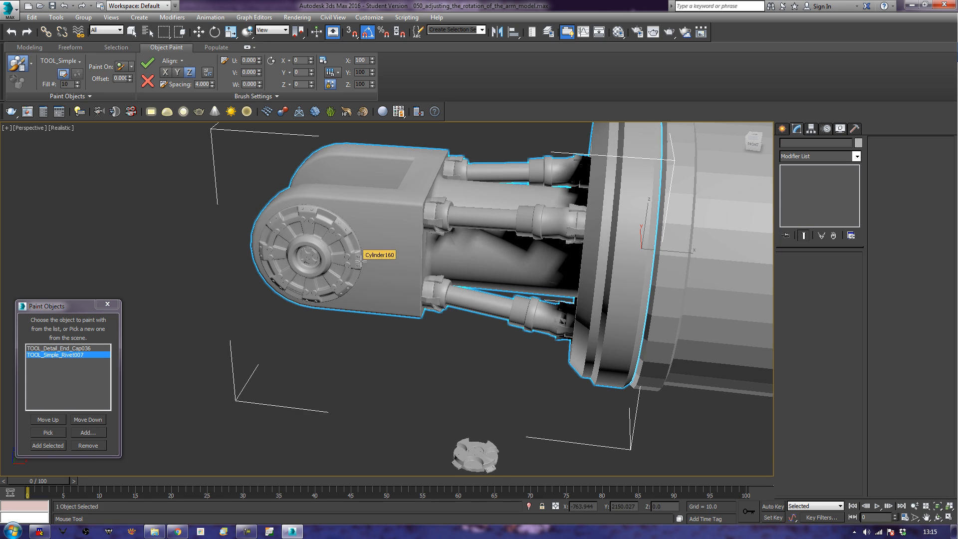
alt+middle_drag(360, 260, 385, 260)
click(431, 193)
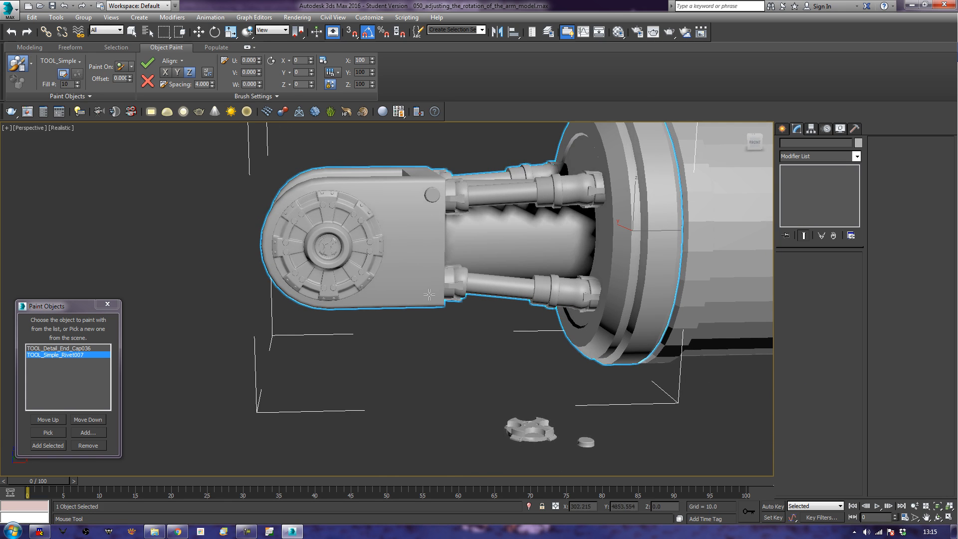
Paint rivets at the upper and lower rear corners of the clevis's opposite side
alt+middle_drag(212, 272, 411, 260)
click(466, 220)
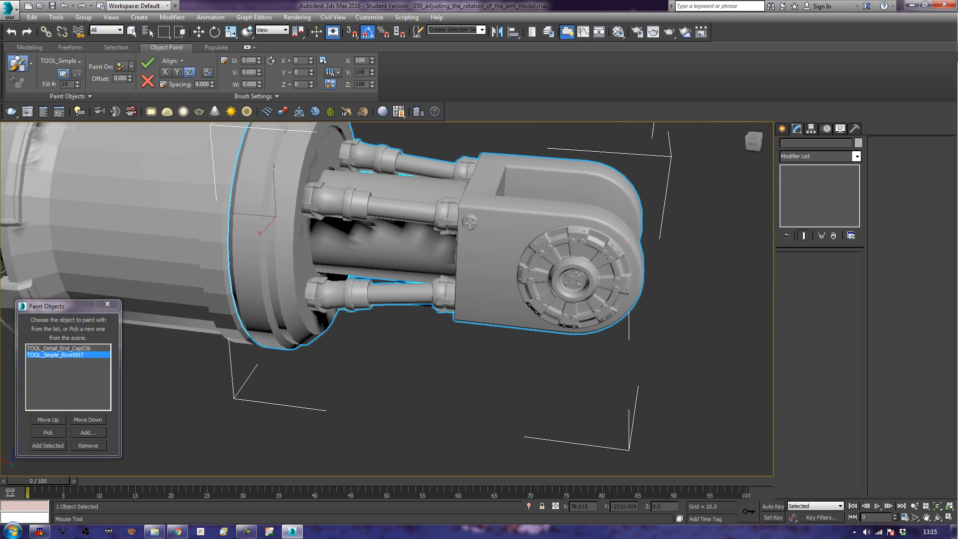
click(466, 312)
Choose TOOL_Detail_End_Cap036 and paint one end cap on the clevis's first side between the two corner rivets
click(87, 348)
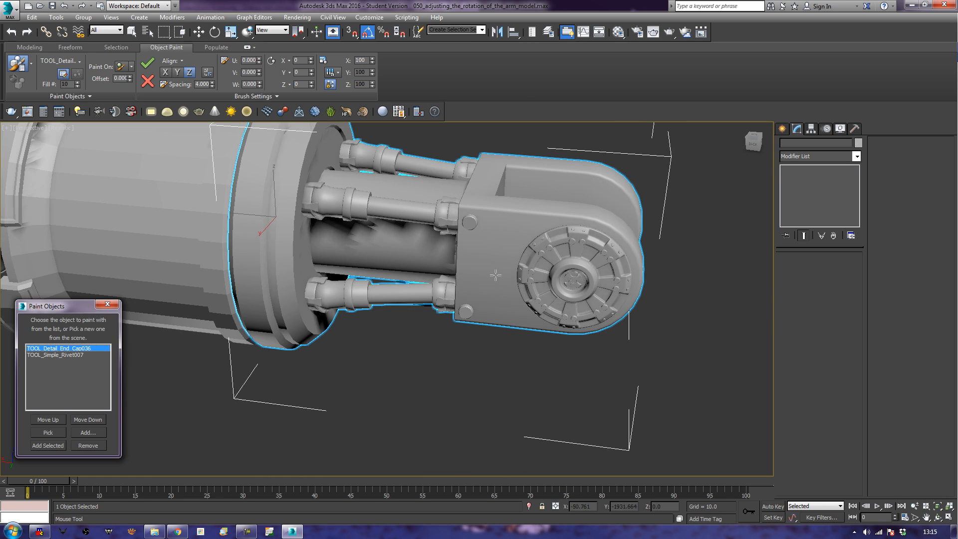
alt+middle_drag(652, 298, 512, 278)
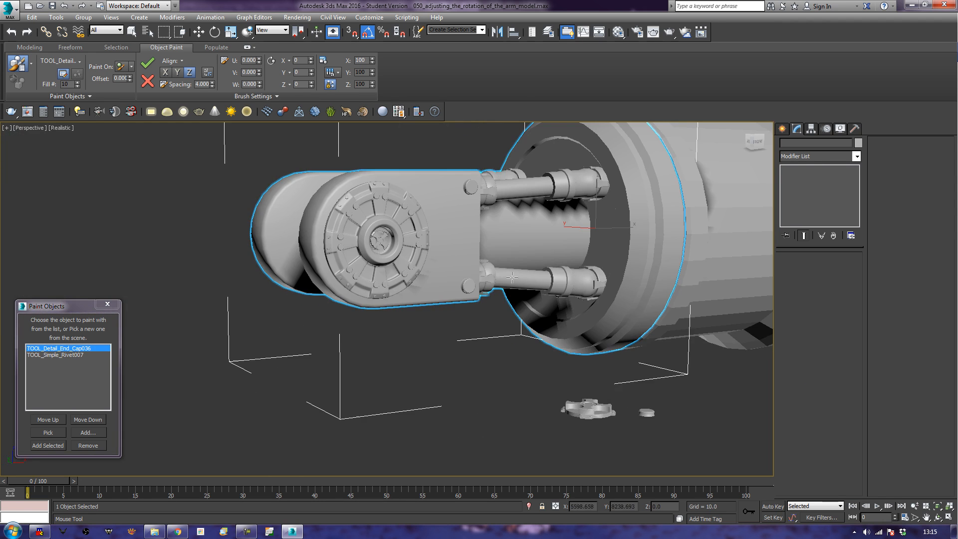
click(450, 235)
alt+middle_drag(450, 235, 460, 337)
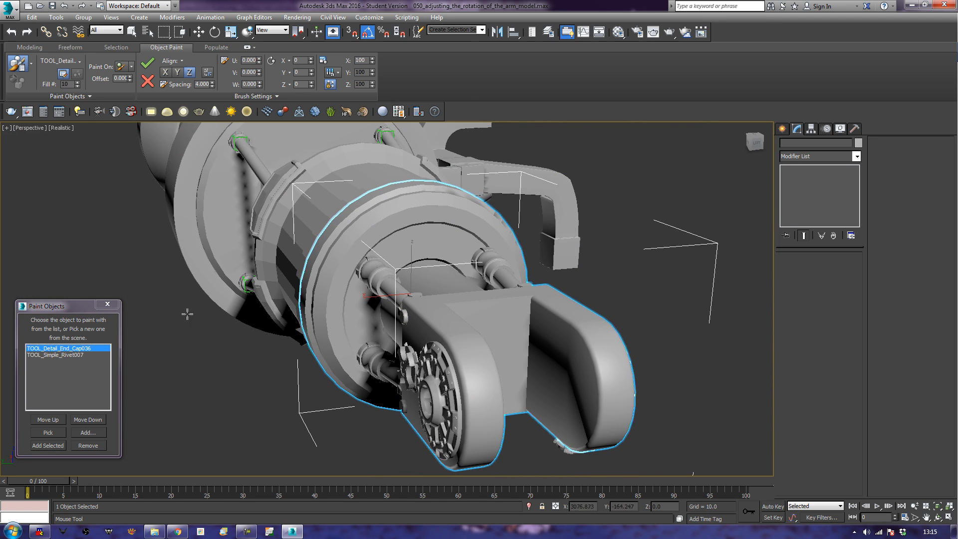
Select TOOL_Simple_Rivet007 as the paint object and paint rivets on the round flange's front face between the piston rods, at its top and both sides
click(70, 350)
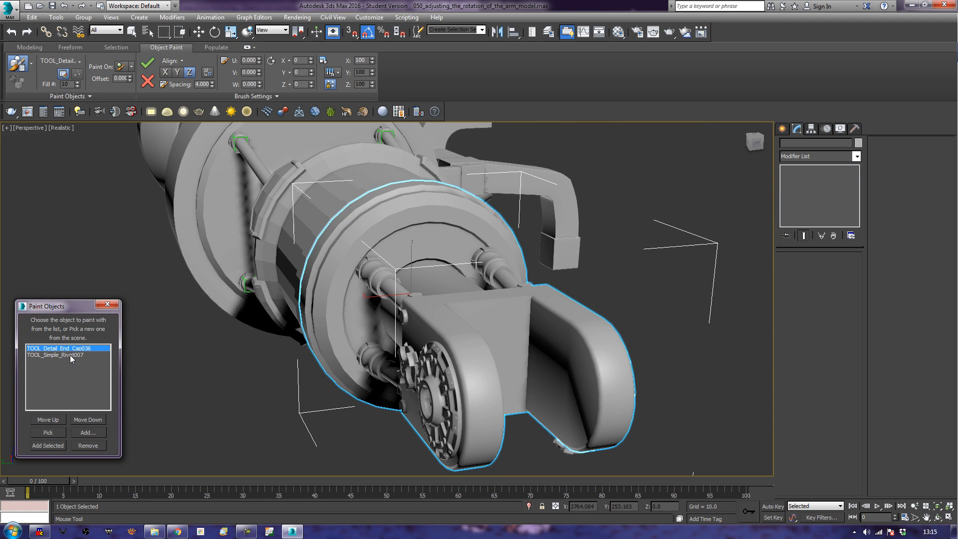
click(69, 354)
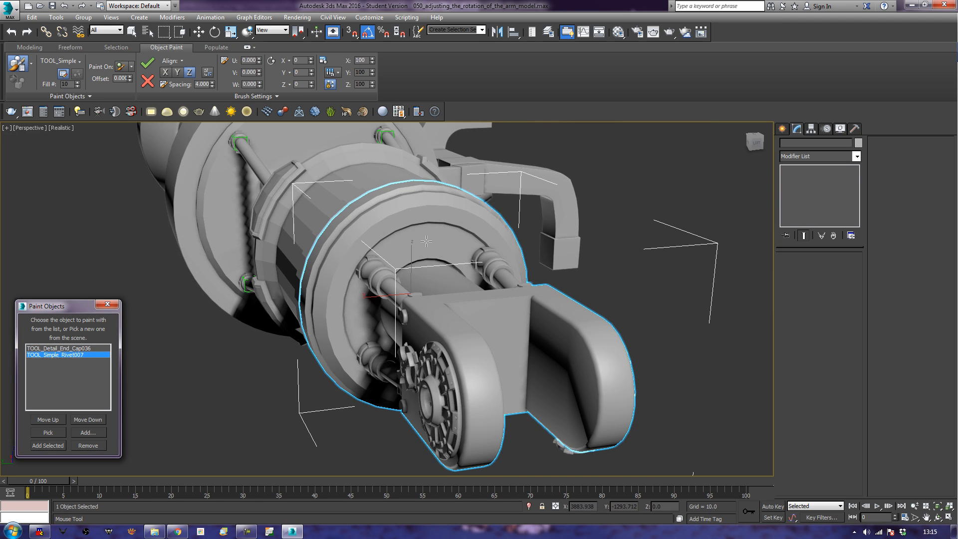
alt+middle_drag(471, 316, 427, 318)
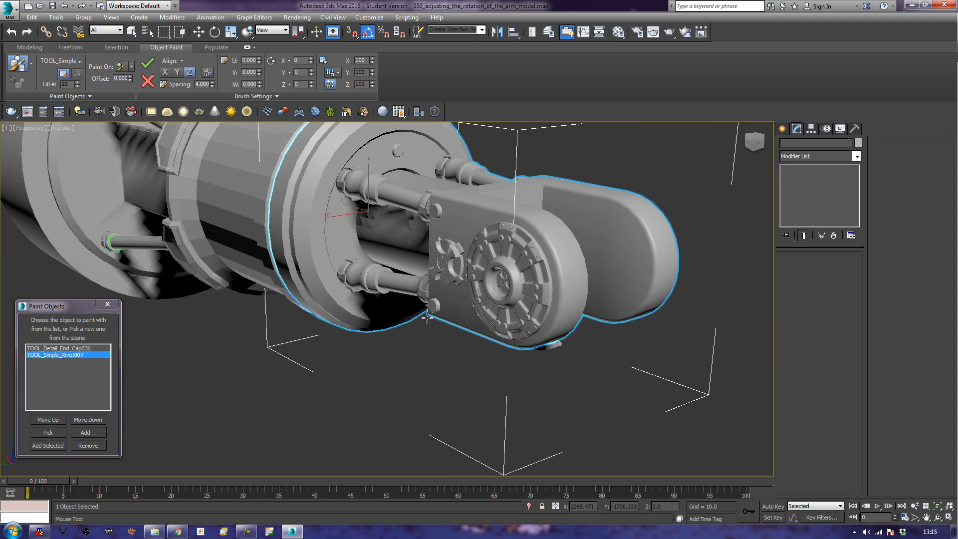
click(339, 232)
alt+middle_drag(589, 246, 539, 243)
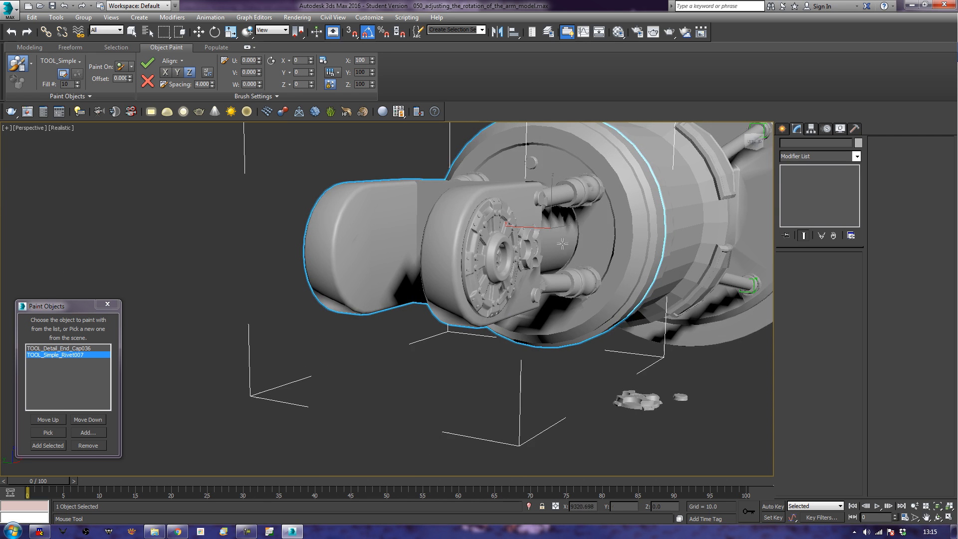
click(597, 235)
mouse_move(659, 247)
alt+middle_down()
mouse_move(636, 226)
mouse_move(625, 229)
mouse_move(577, 274)
alt+middle_up()
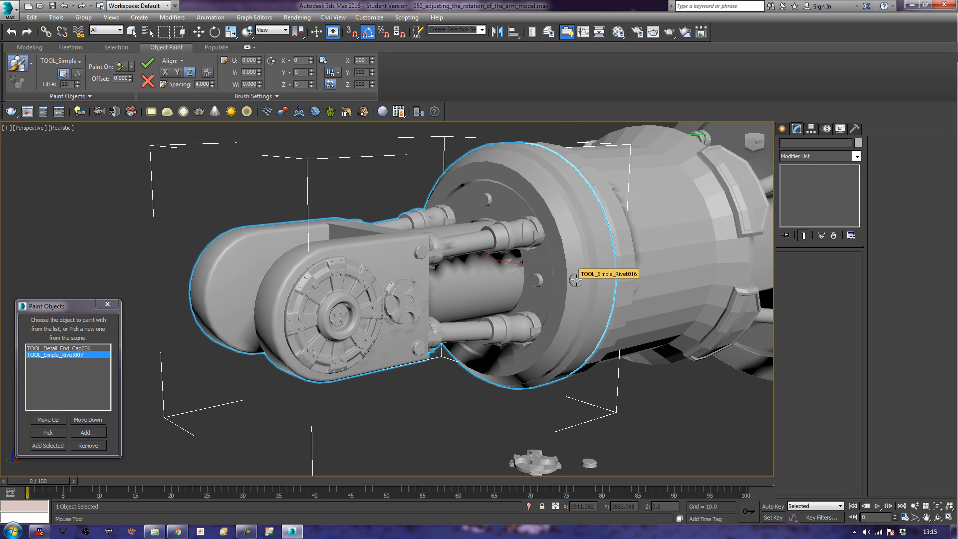
Paint one rivet on the flange's bevelled front rim and another beside it on the flange's outer band
middle_drag(599, 307, 488, 314)
alt+middle_drag(489, 313, 460, 323)
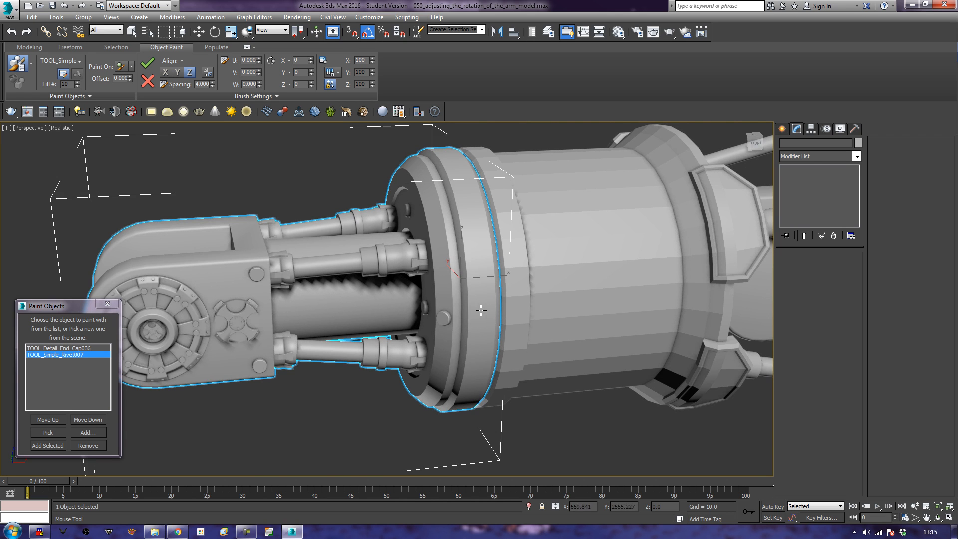
key(w)
click(482, 312)
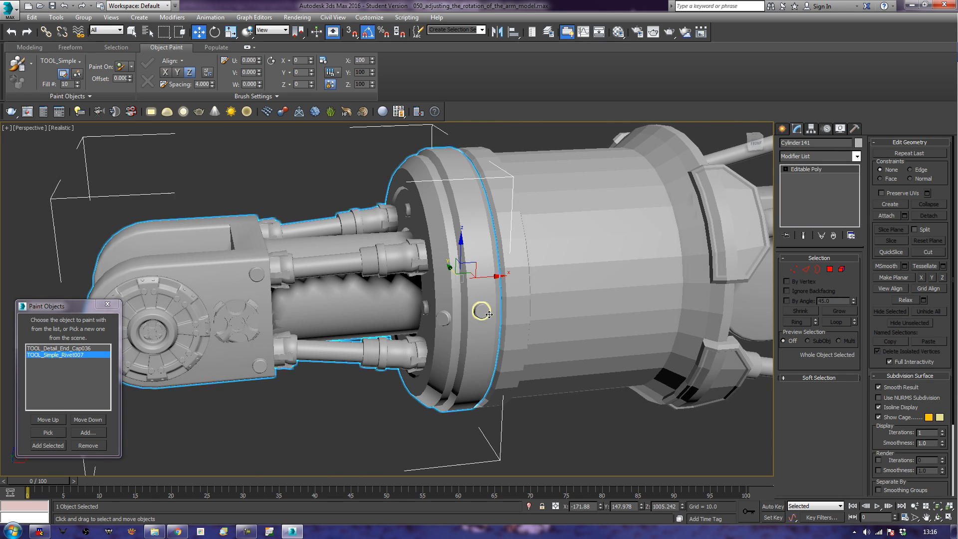
Select the two rivets on the flange's rim and outer band and convert both to Editable Poly
click(482, 312)
ctrl+click(445, 320)
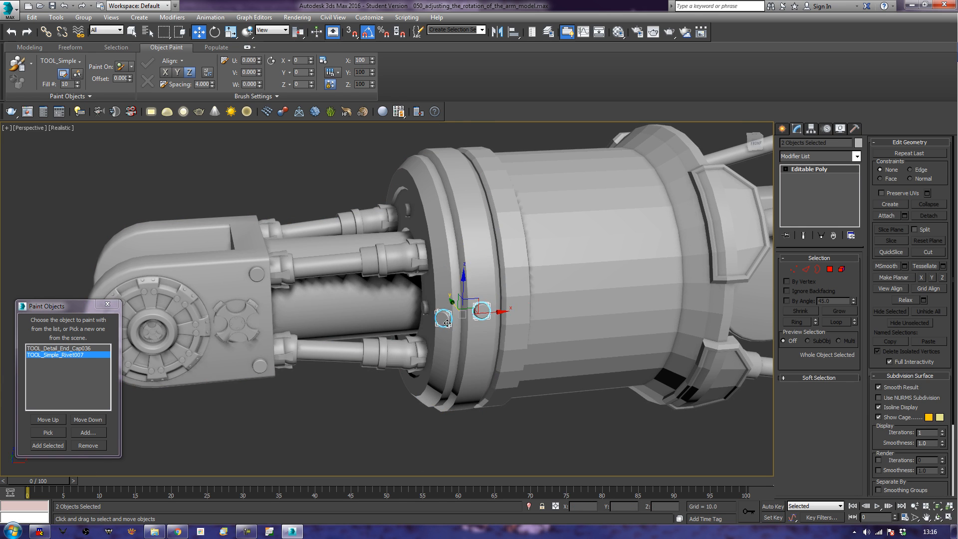
right_click(447, 323)
mouse_move(499, 421)
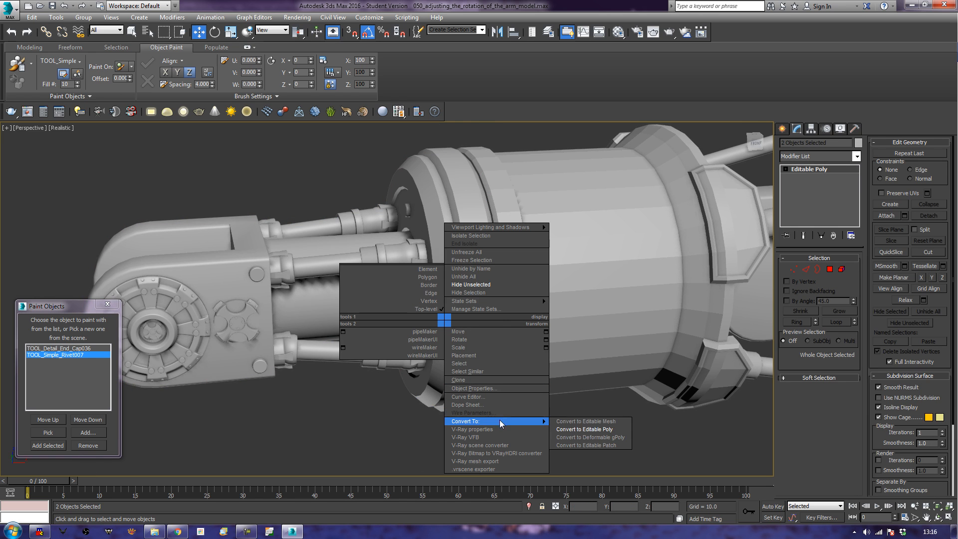
click(574, 429)
Attach the rim rivet to the outer band rivet so that the pair forms one object
click(481, 312)
click(482, 312)
click(893, 218)
click(447, 321)
right_click(469, 456)
Align only the rivet pair's pivot to the pivot point of Cylinder141 in X, Y and Z position
alt+middle_drag(430, 409, 556, 349)
click(811, 129)
click(818, 193)
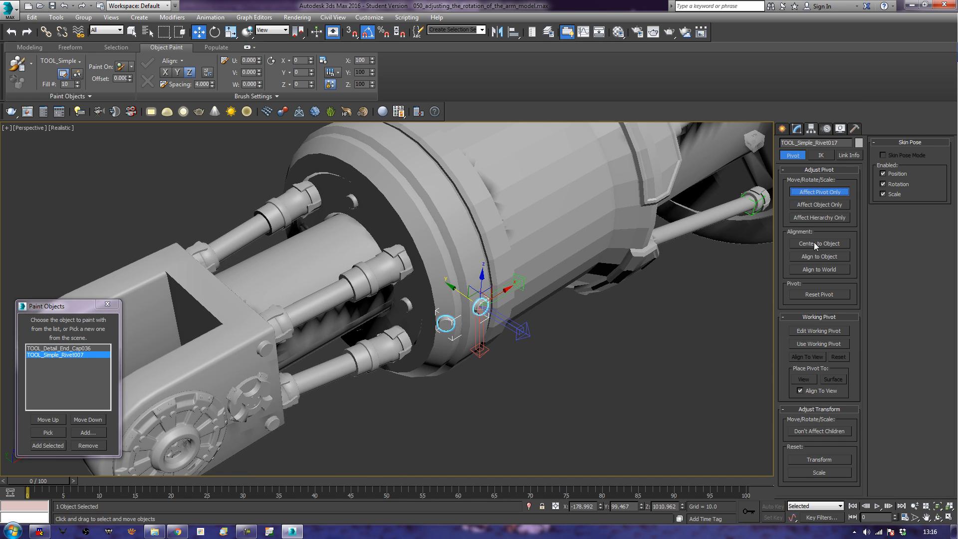
click(513, 32)
click(402, 236)
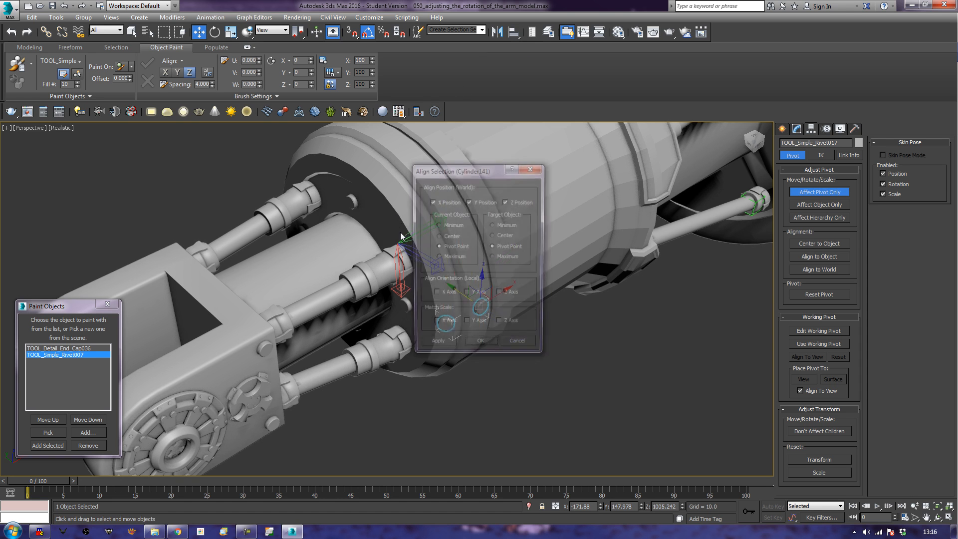
click(476, 343)
click(813, 192)
Try rotating copies of the rivet pair around the flange at 20-degree intervals with 17 copies, and undo the cloning
alt+middle_drag(549, 280, 531, 269)
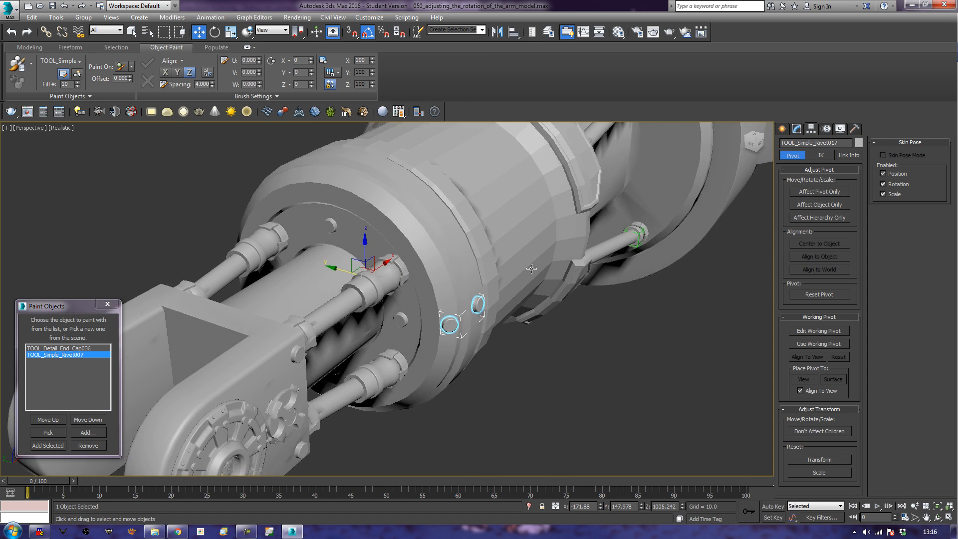
key(e)
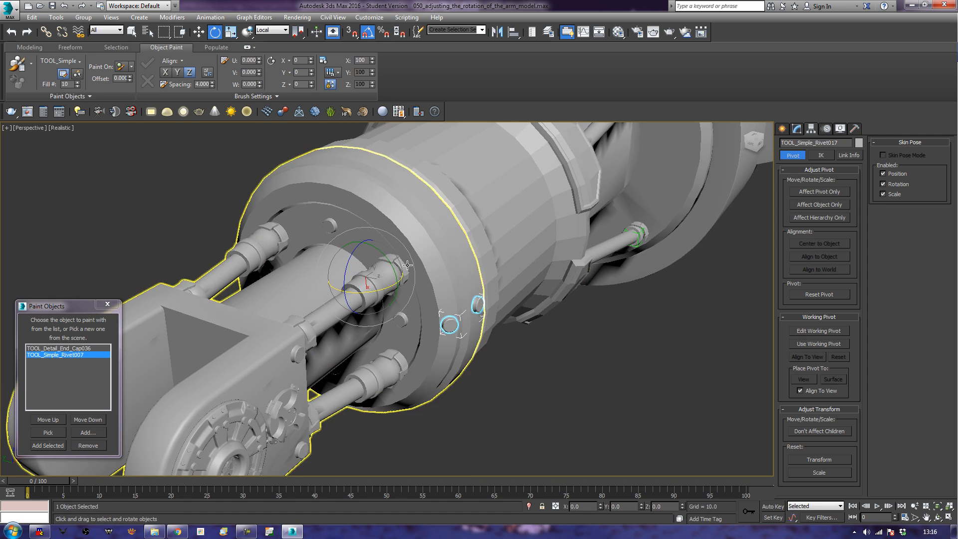
shift+drag(391, 257, 379, 257)
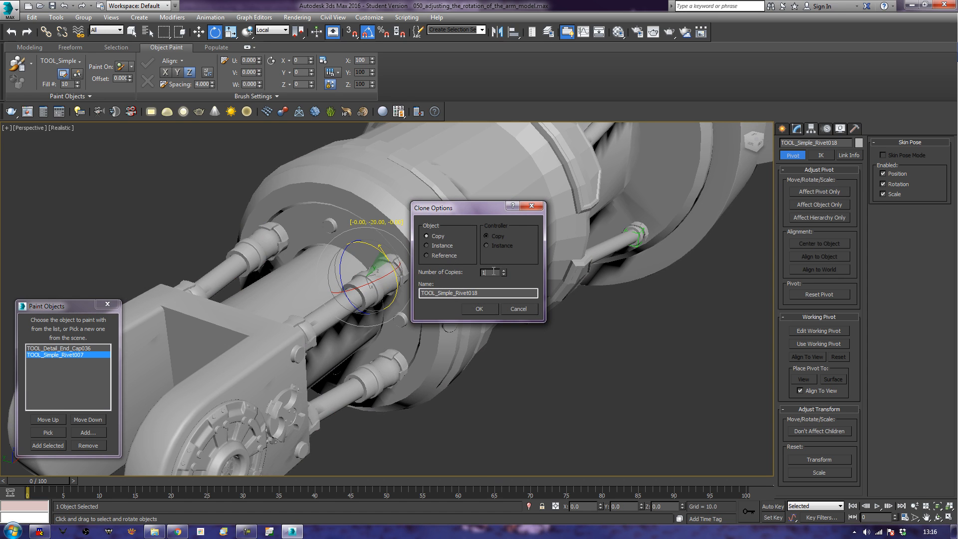
text(17)
click(478, 310)
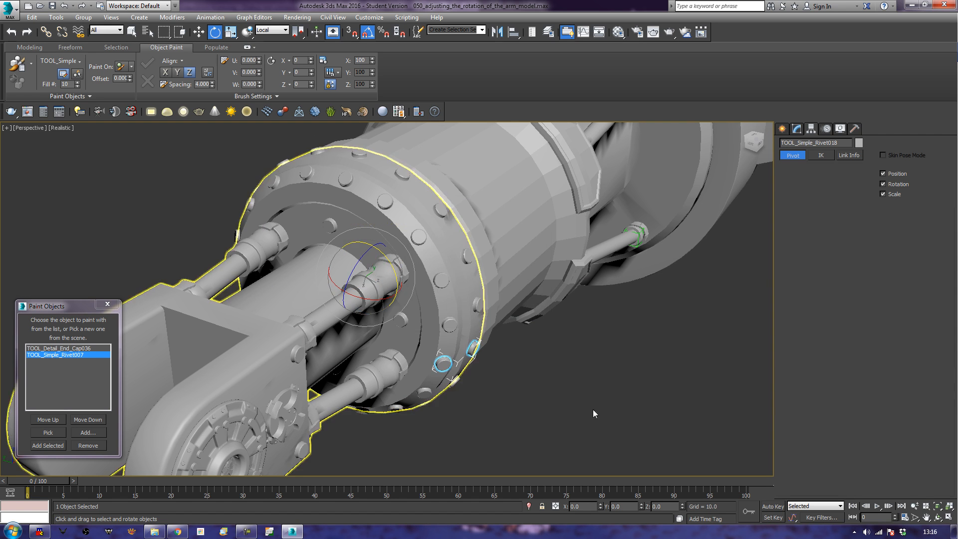
click(586, 415)
mouse_move(586, 415)
alt+middle_down()
mouse_move(504, 409)
mouse_move(521, 377)
mouse_move(562, 419)
alt+middle_up()
key(ctrl+z)
key(ctrl+z)
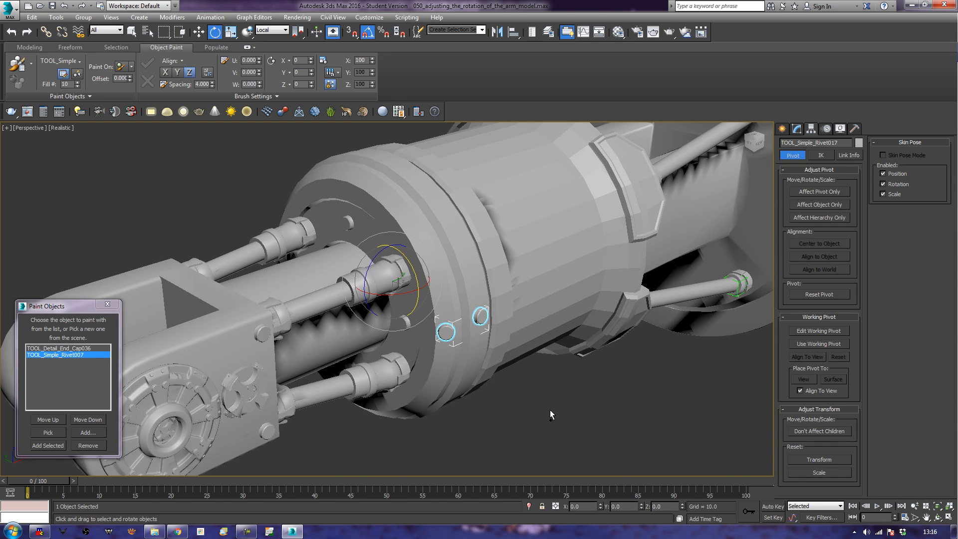
Clone the rivet pair around the flange at 40-degree intervals with seven copies, and add one more copy to close the ring
shift+drag(416, 271, 402, 253)
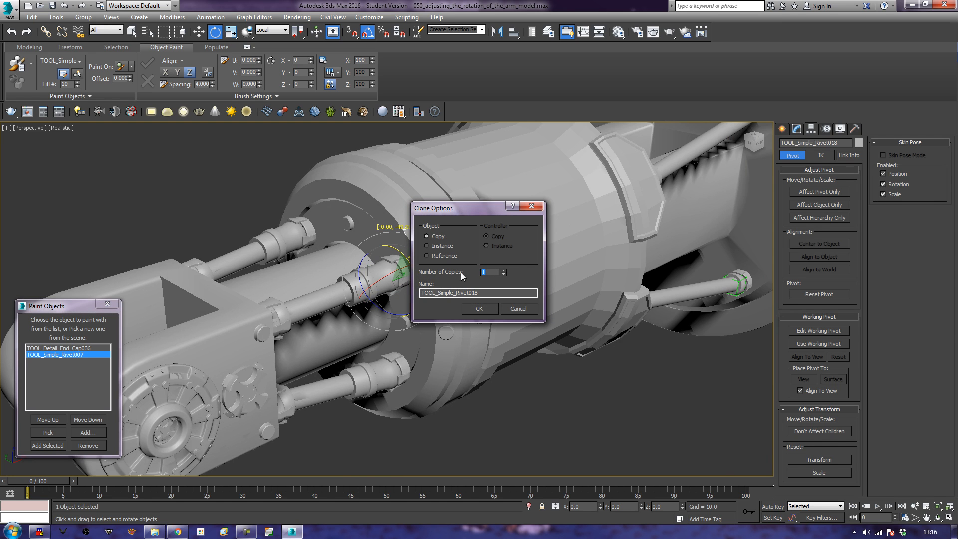
click(480, 309)
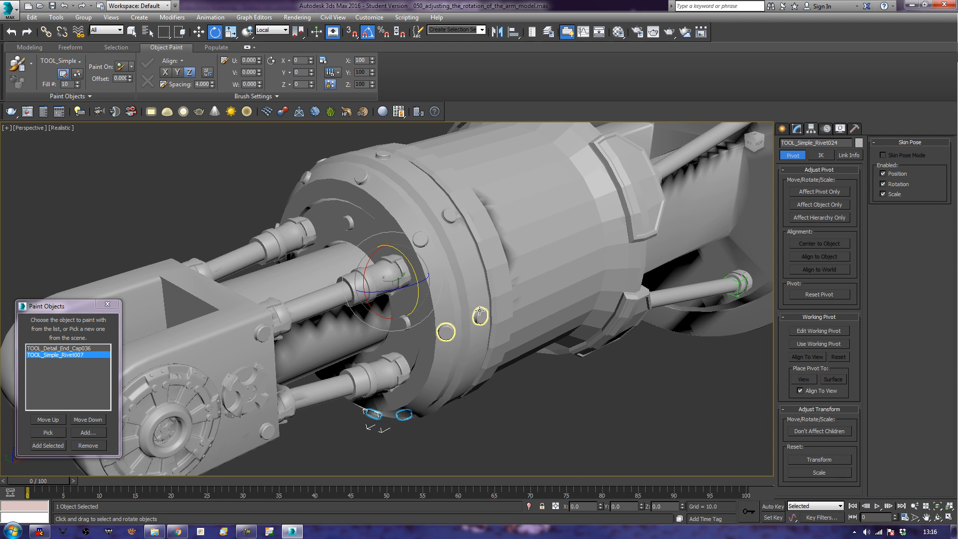
alt+middle_drag(473, 457, 493, 390)
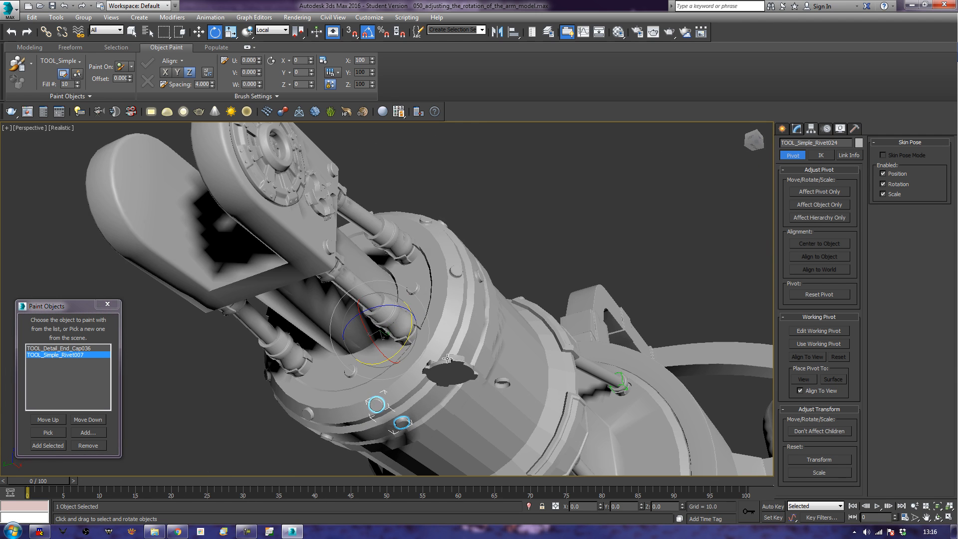
shift+drag(406, 333, 427, 318)
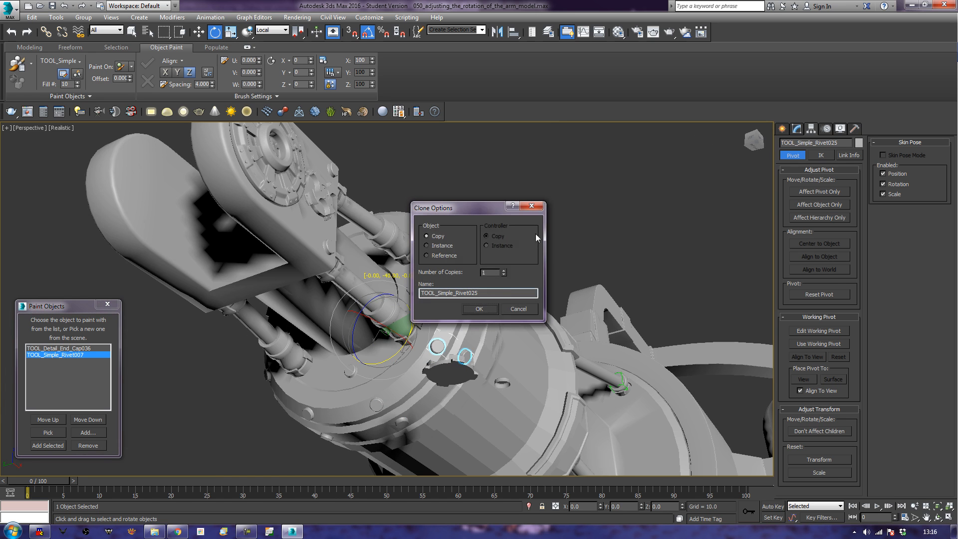
click(479, 314)
click(591, 173)
mouse_move(590, 173)
alt+middle_down()
mouse_move(574, 226)
mouse_move(507, 339)
alt+middle_up()
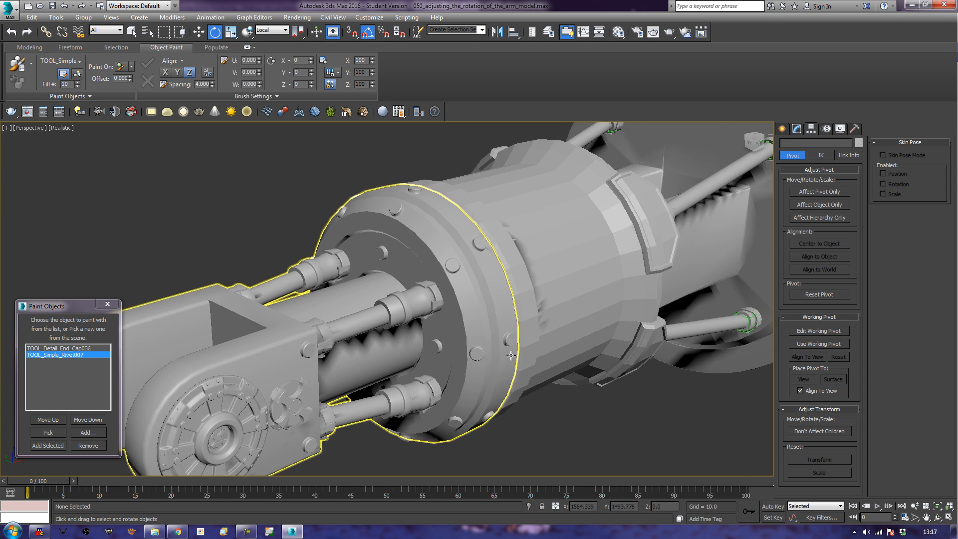
Select Cylinder141, turn on edged faces, and attach the rivets on the near side and top of the flange to it
click(506, 339)
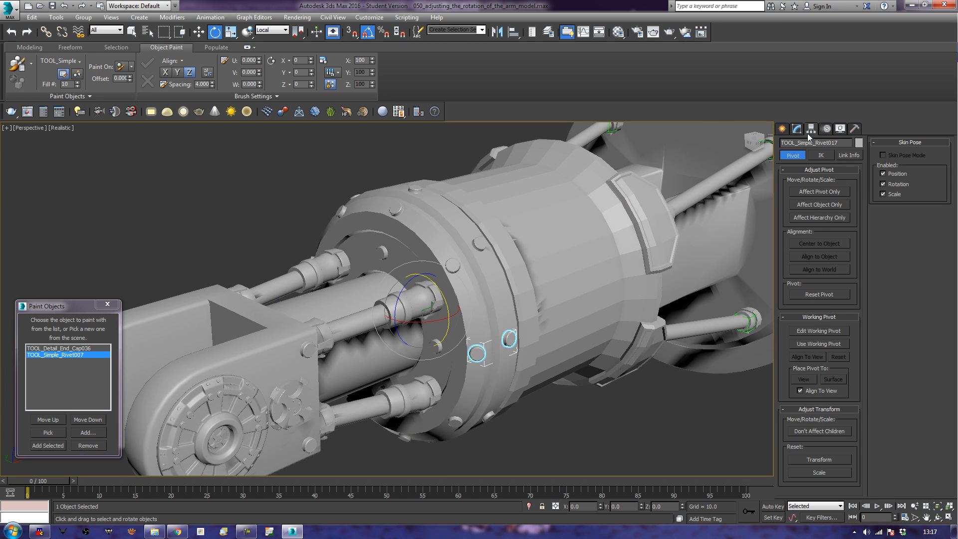
click(479, 304)
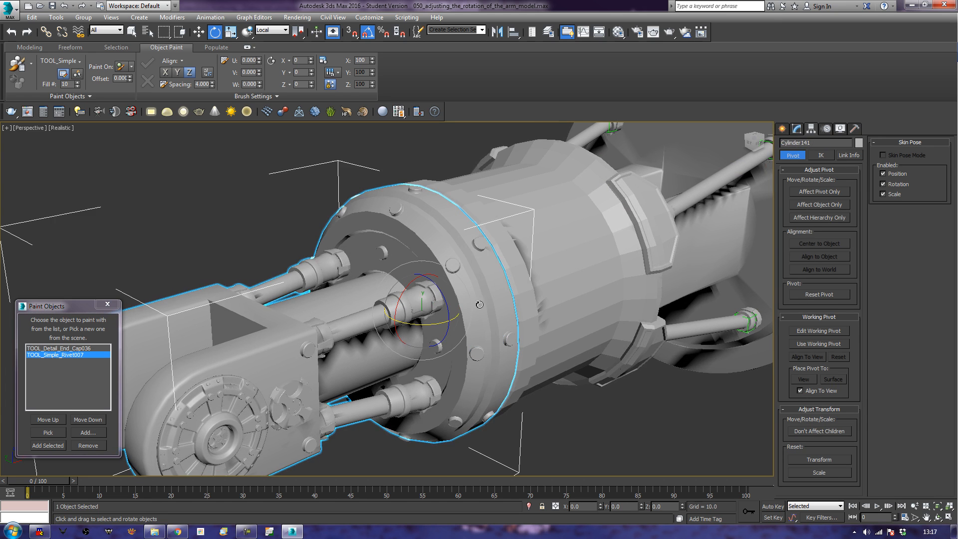
click(798, 128)
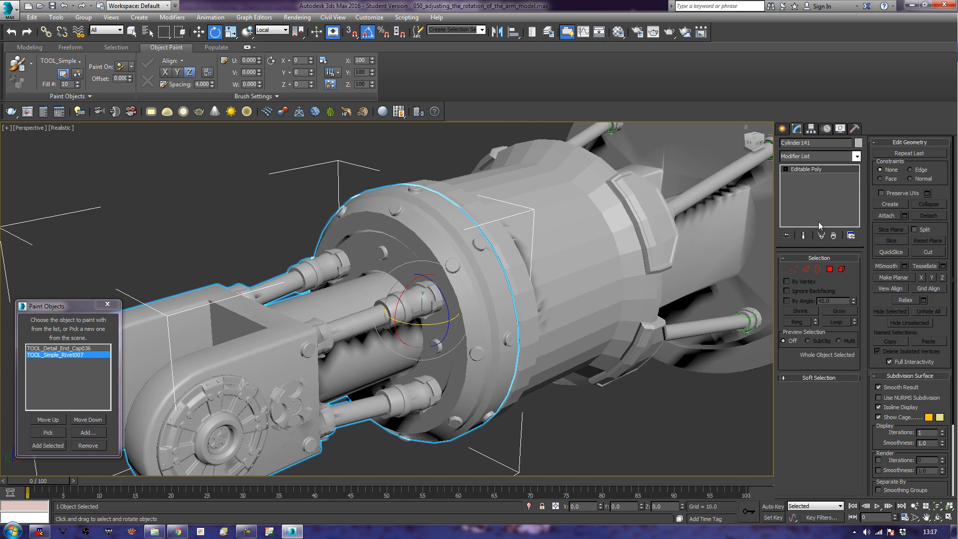
click(885, 217)
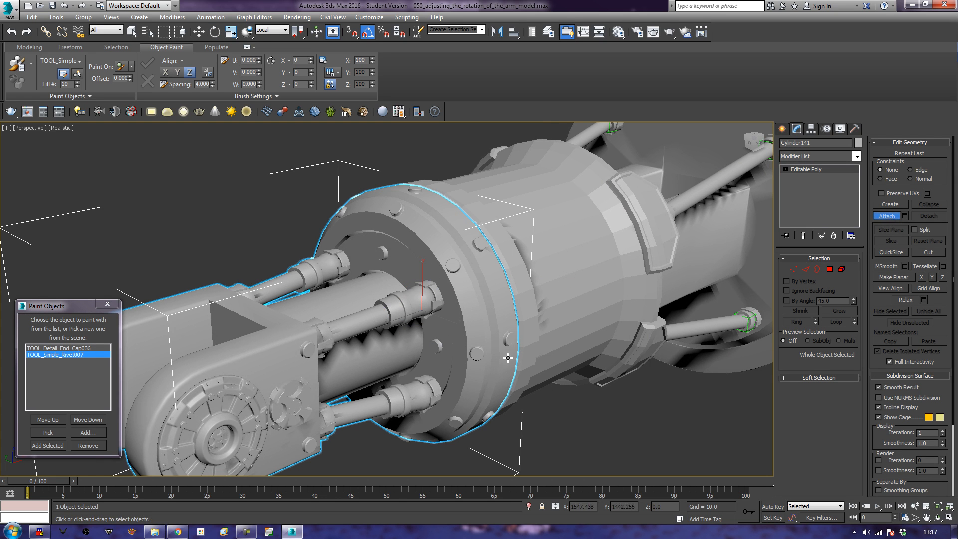
key(F4)
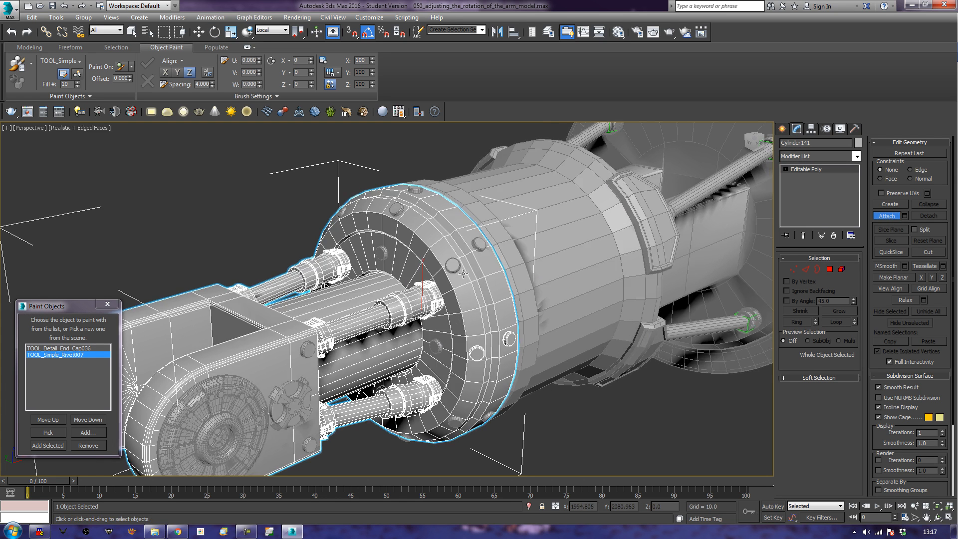
click(448, 267)
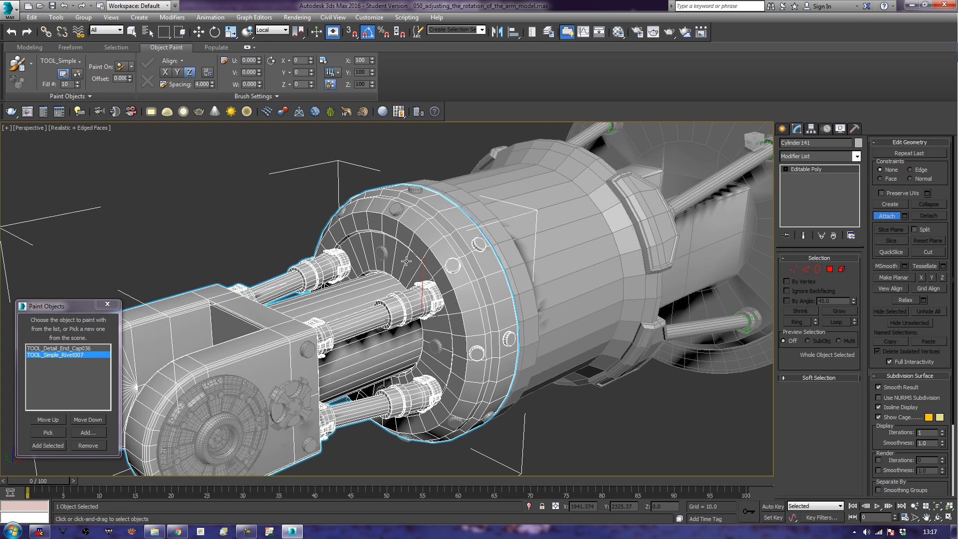
click(397, 206)
click(380, 254)
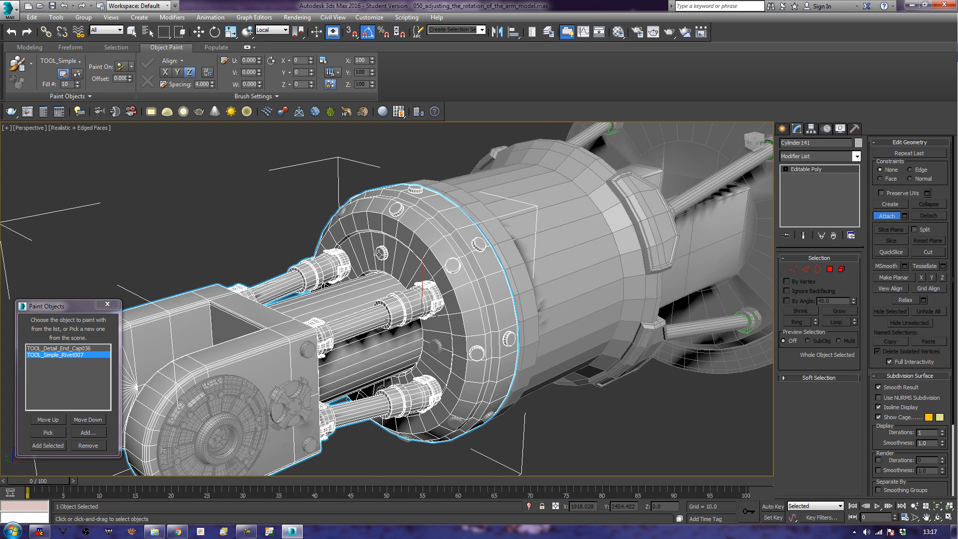
Attach the rivets on the opposite side of the flange's rim, outer band and front face to Cylinder141
alt+middle_drag(330, 201, 394, 202)
alt+middle_drag(372, 272, 414, 260)
middle_drag(343, 253, 443, 247)
click(406, 240)
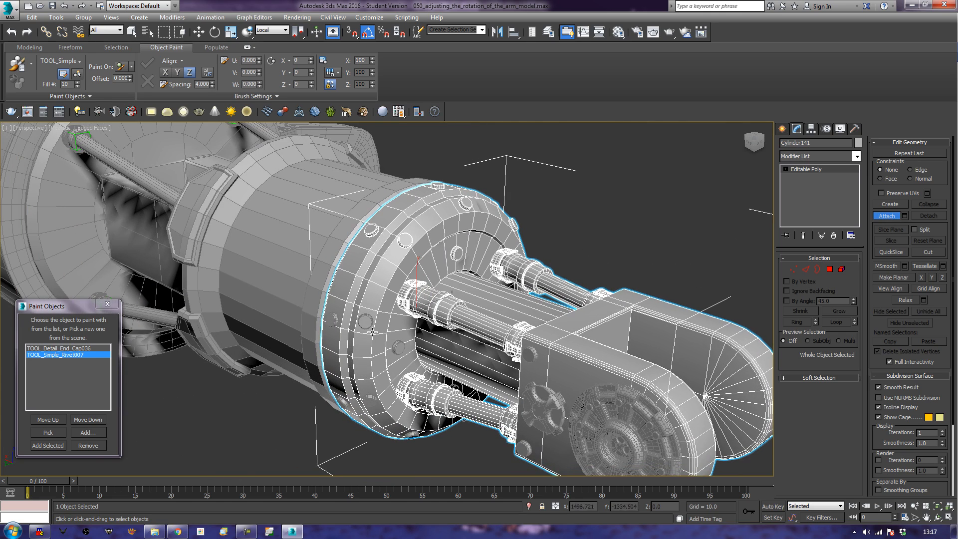
click(367, 322)
click(397, 348)
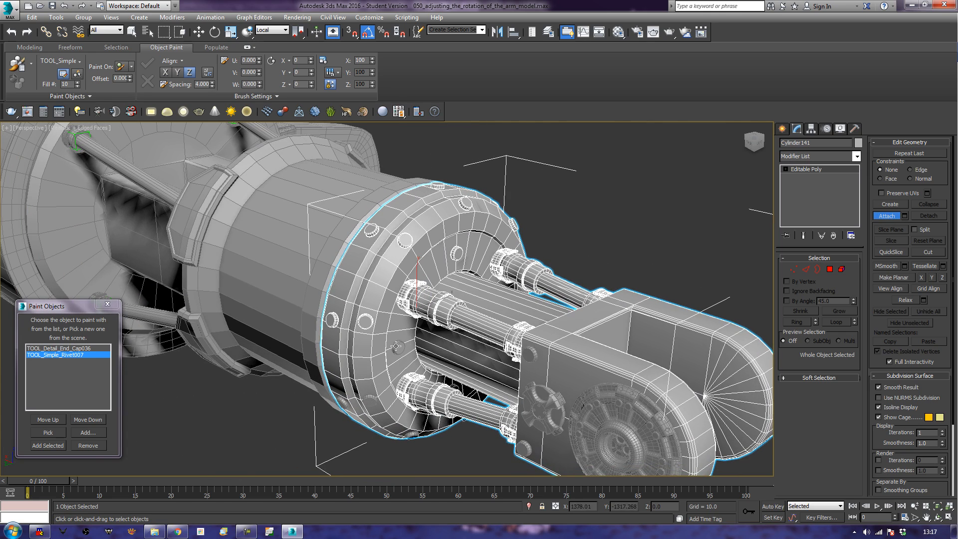
Attach the loose rivets around the end flange and on the bracket to the flange-and-bracket mesh
click(369, 402)
alt+middle_drag(416, 434, 441, 339)
click(453, 346)
click(413, 379)
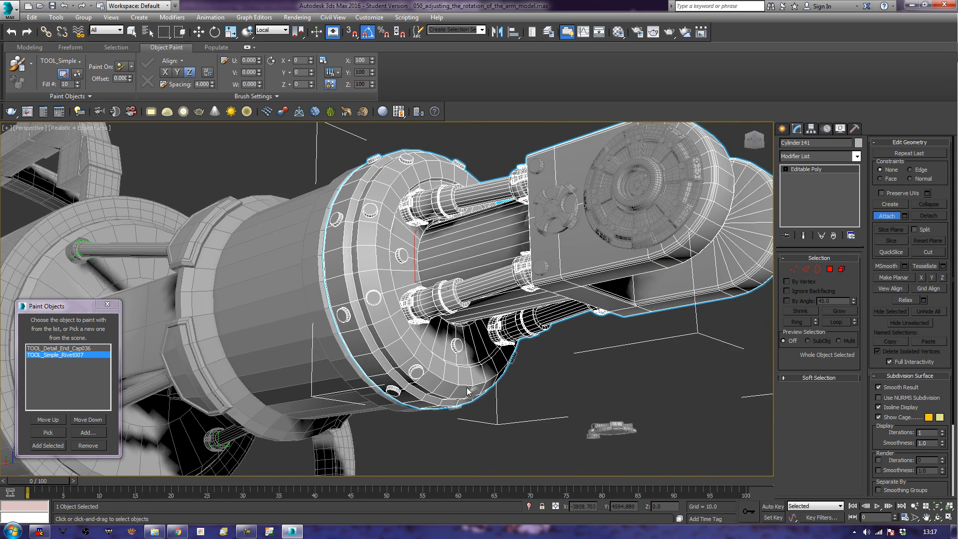
mouse_move(597, 428)
alt+middle_down()
mouse_move(609, 385)
mouse_move(568, 382)
mouse_move(702, 358)
alt+middle_up()
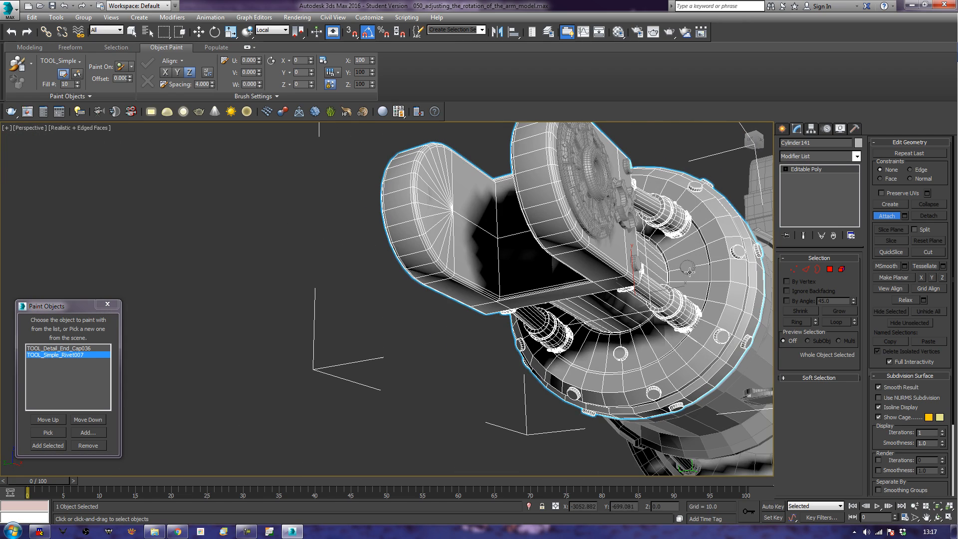
click(606, 212)
alt+middle_drag(606, 211, 596, 220)
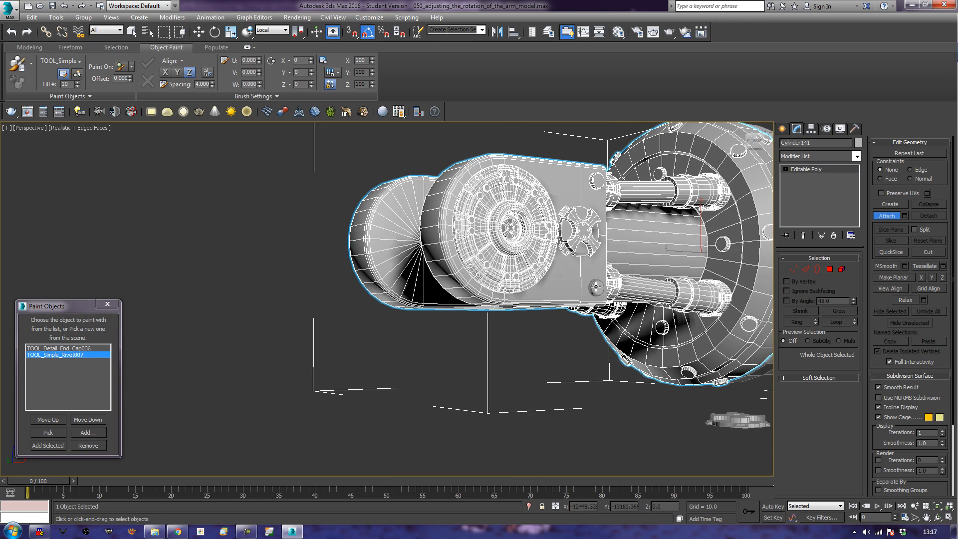
Try to attach the small round end cap and the large round disc on the bracket to the flange-and-bracket mesh
alt+middle_drag(427, 305, 516, 319)
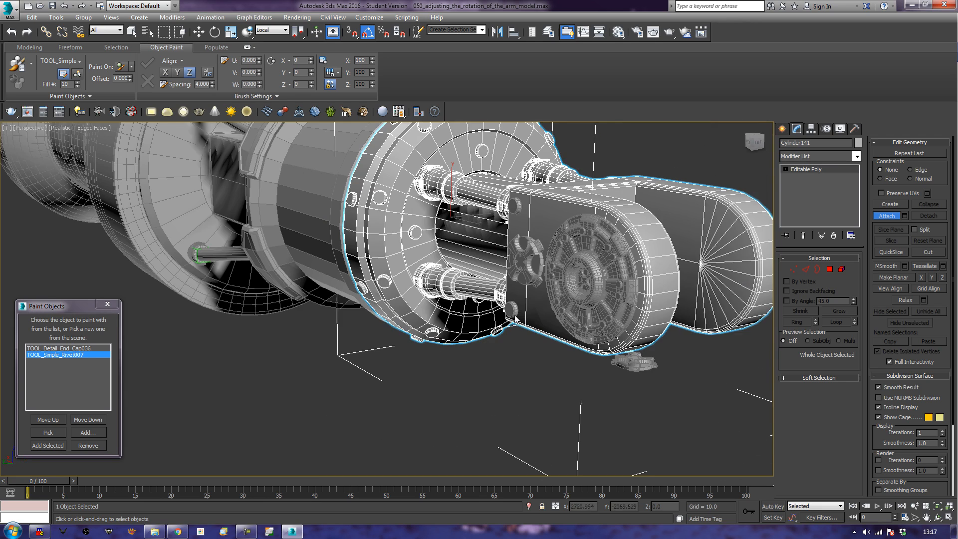
click(533, 266)
click(568, 265)
middle_drag(416, 241, 525, 444)
mouse_move(460, 408)
alt+middle_down()
mouse_move(413, 404)
mouse_move(370, 421)
mouse_move(408, 436)
mouse_move(387, 272)
alt+middle_up()
key(w)
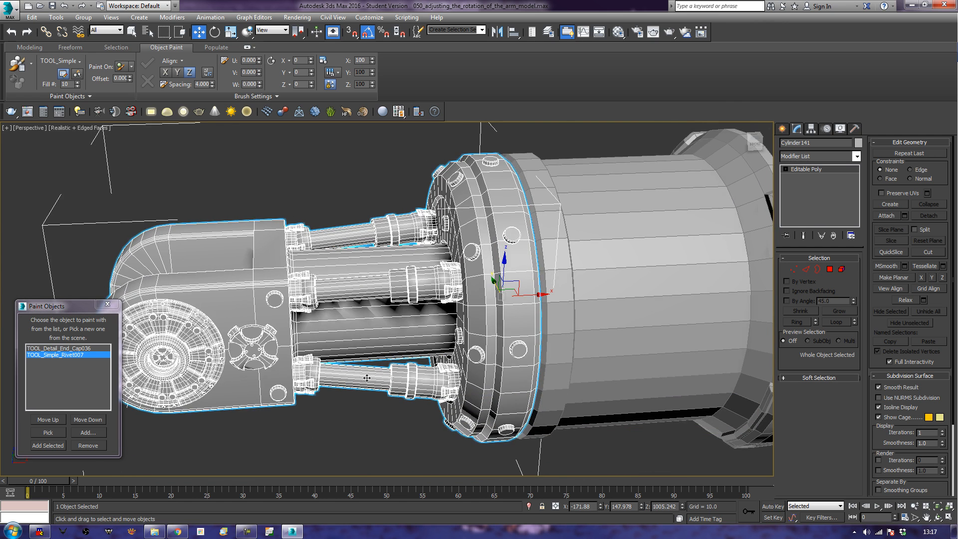
Clone the large round disc on the bracket as one independent copy placed in front of the arm
key(F4)
scroll(365, 380, down, 5)
alt+middle_drag(368, 429, 376, 410)
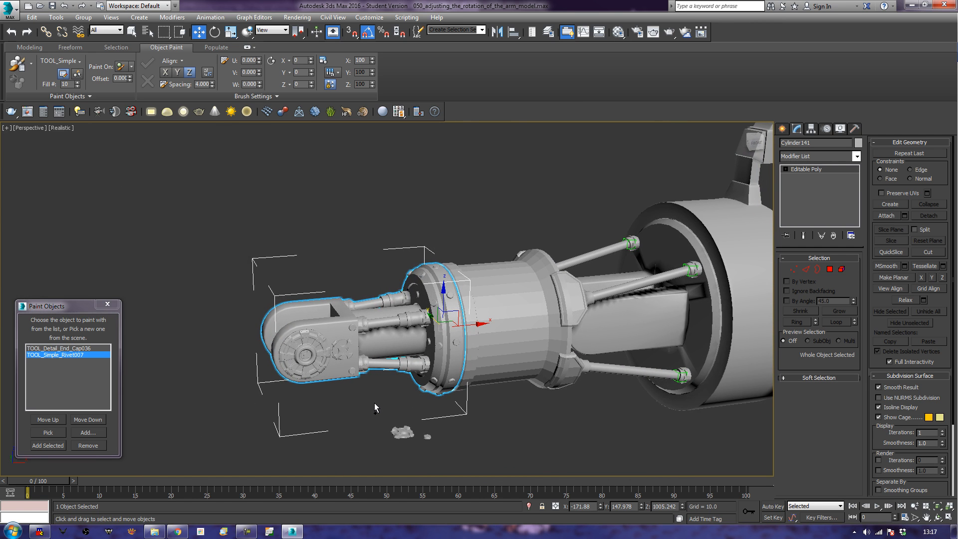
key(F4)
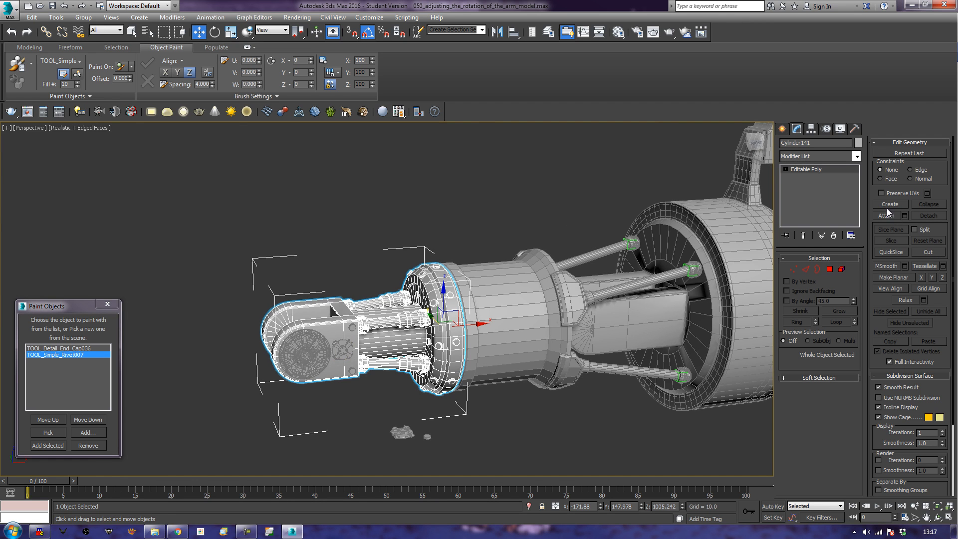
click(310, 368)
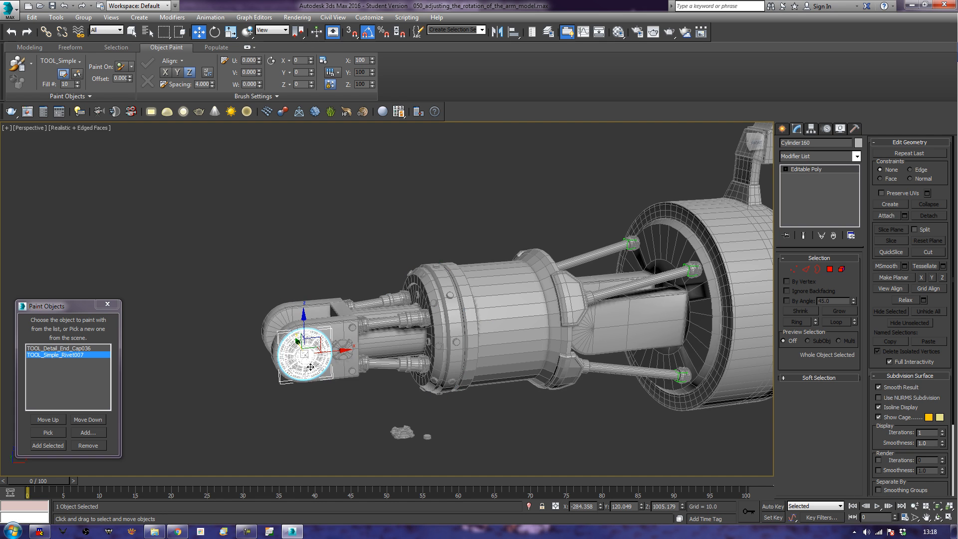
shift+drag(296, 343, 381, 378)
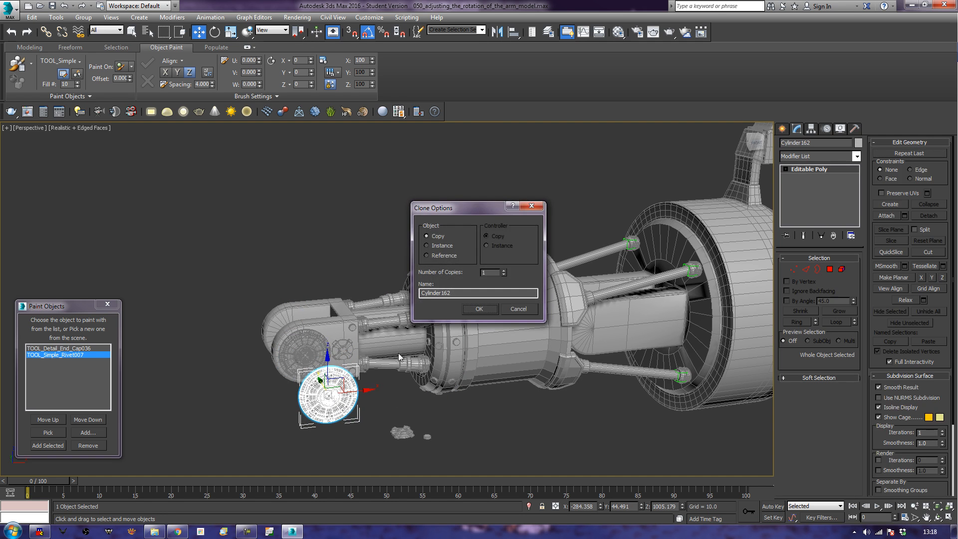
click(480, 309)
Attach the original disc, the small end cap and the bracket rivets to the flange-and-bracket mesh
click(349, 330)
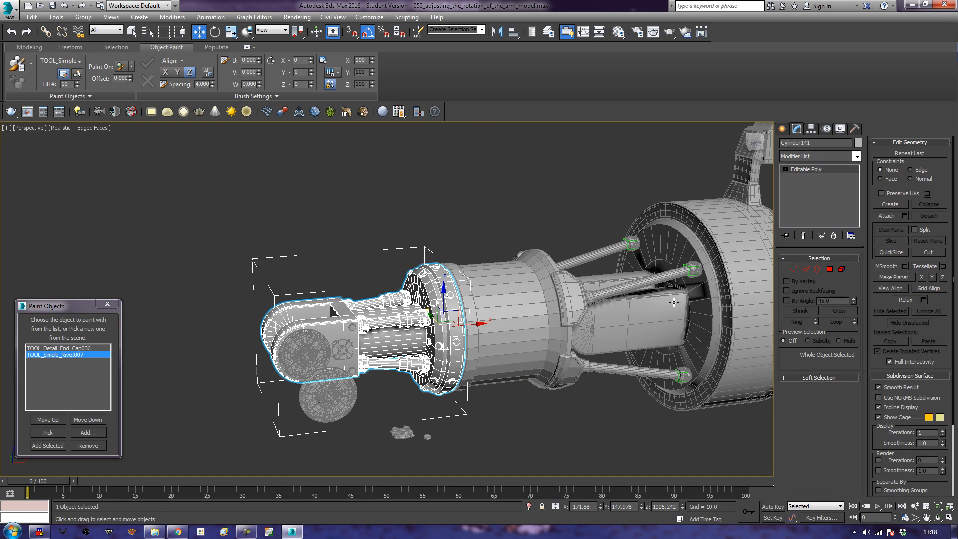
click(884, 216)
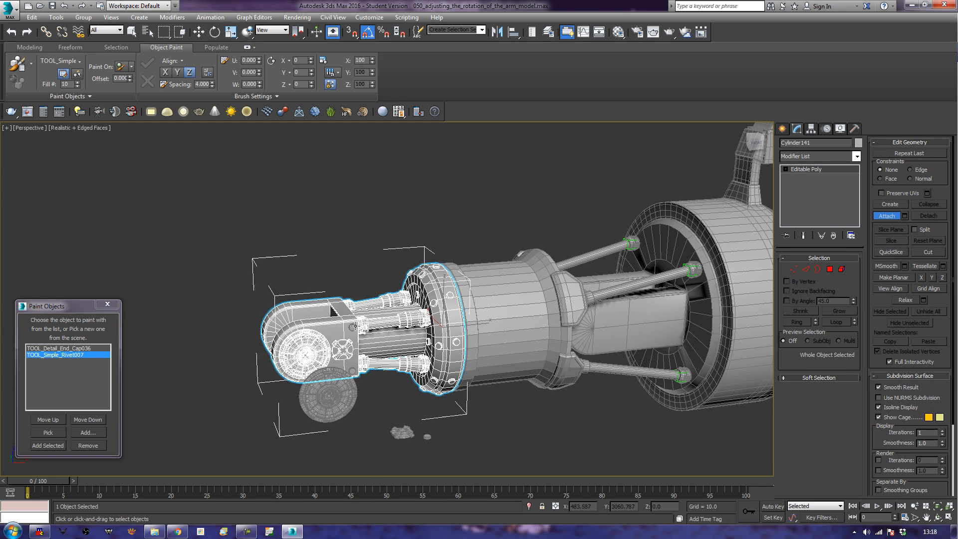
alt+middle_drag(170, 342, 308, 344)
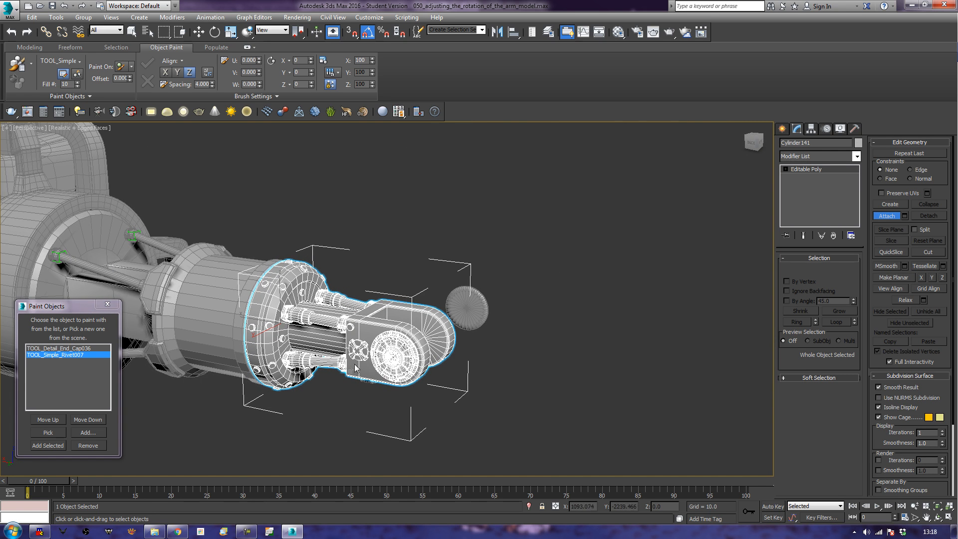
alt+middle_drag(349, 370, 441, 373)
key(w)
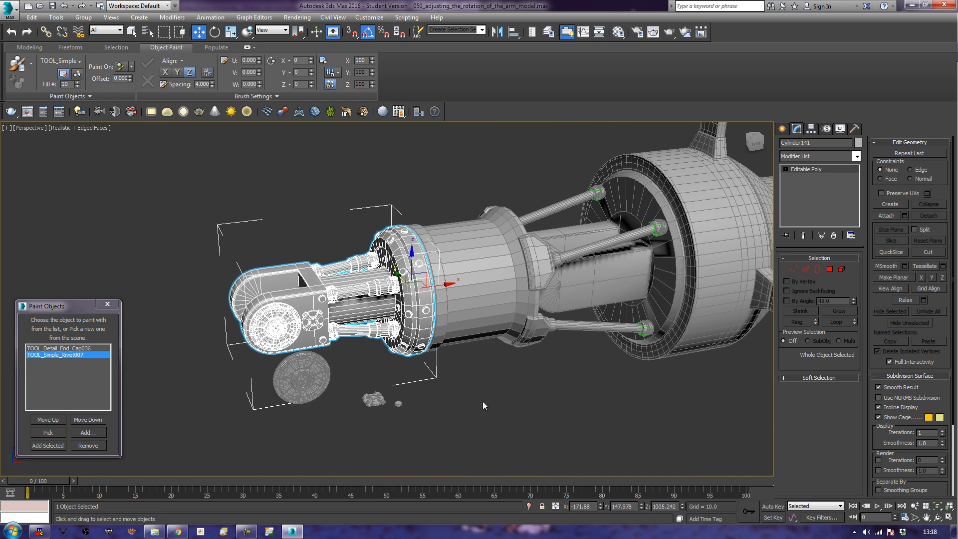
Move the disc copy onto the forked joint behind the cylinder and align it with the prong's rounded end in the front view
click(280, 403)
click(300, 381)
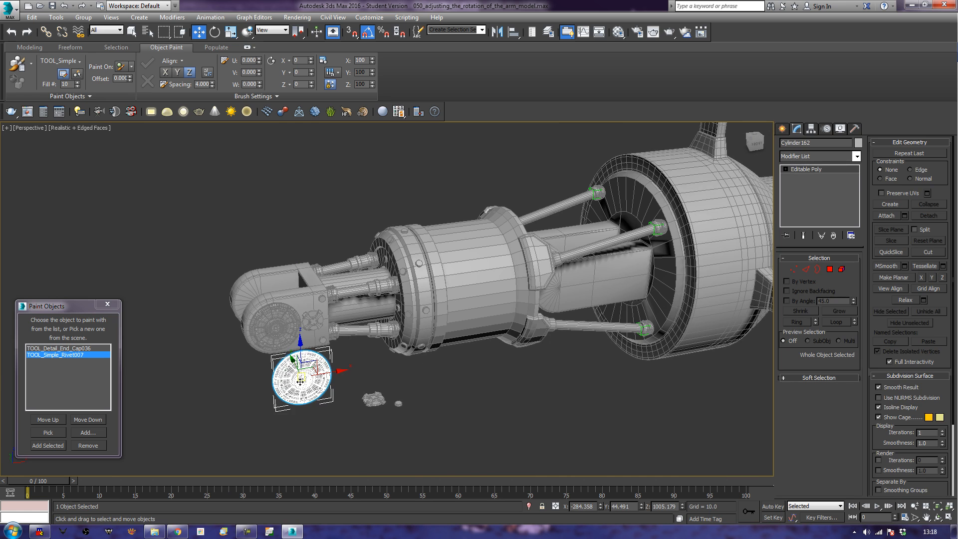
drag(347, 370, 607, 286)
alt+middle_drag(607, 286, 611, 306)
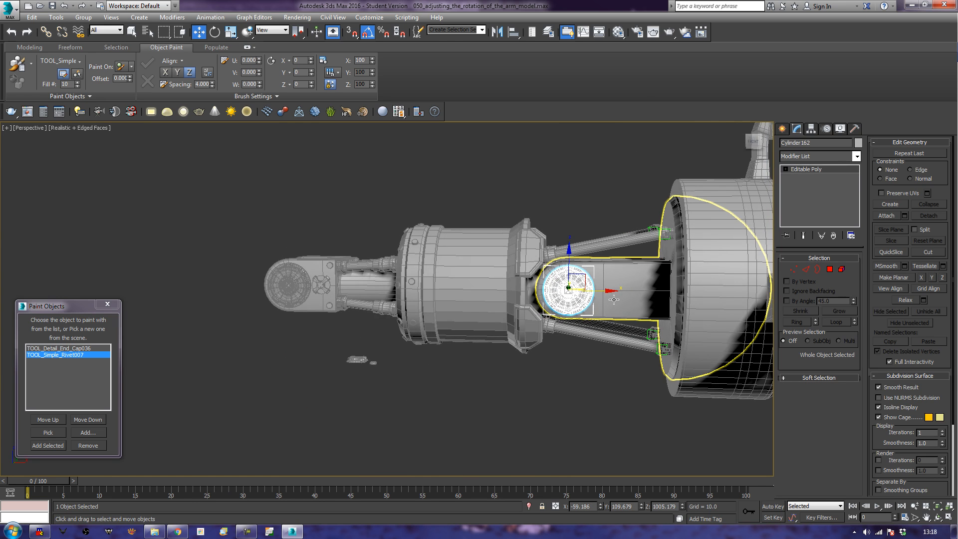
key(f)
key(z)
middle_drag(334, 287, 436, 310)
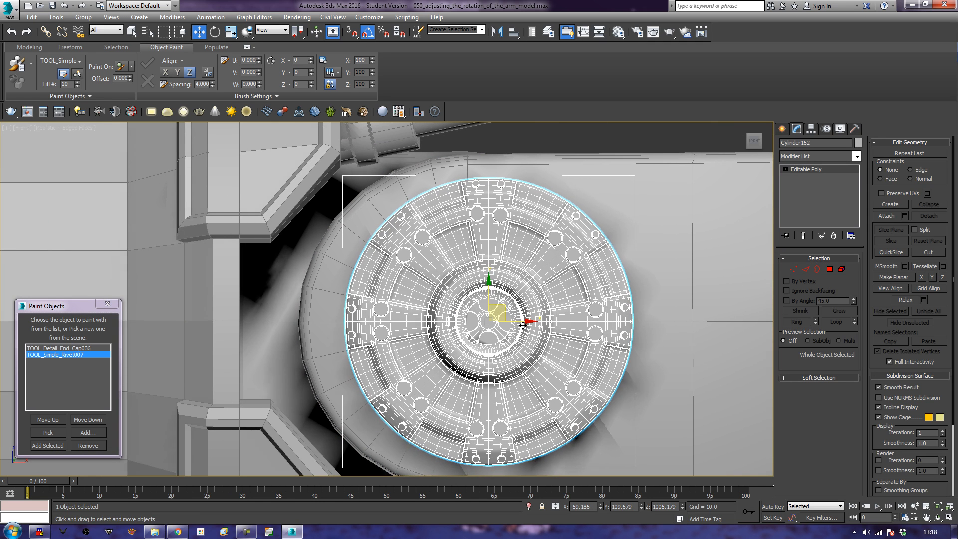
drag(526, 320, 506, 316)
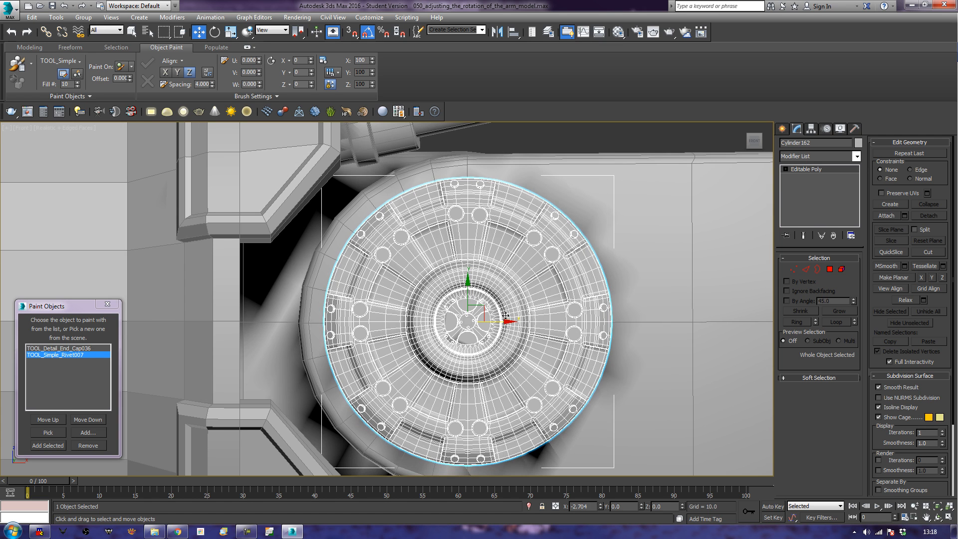
Move the disc copy in the top view until its back sits flush against the prong's outer face
key(t)
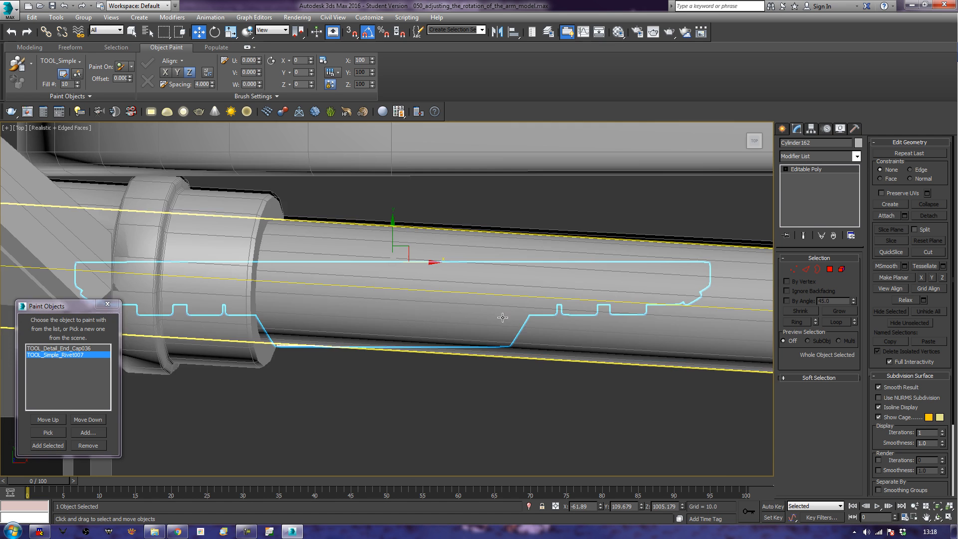
middle_drag(378, 328, 516, 327)
scroll(516, 328, down, 2)
drag(530, 256, 550, 194)
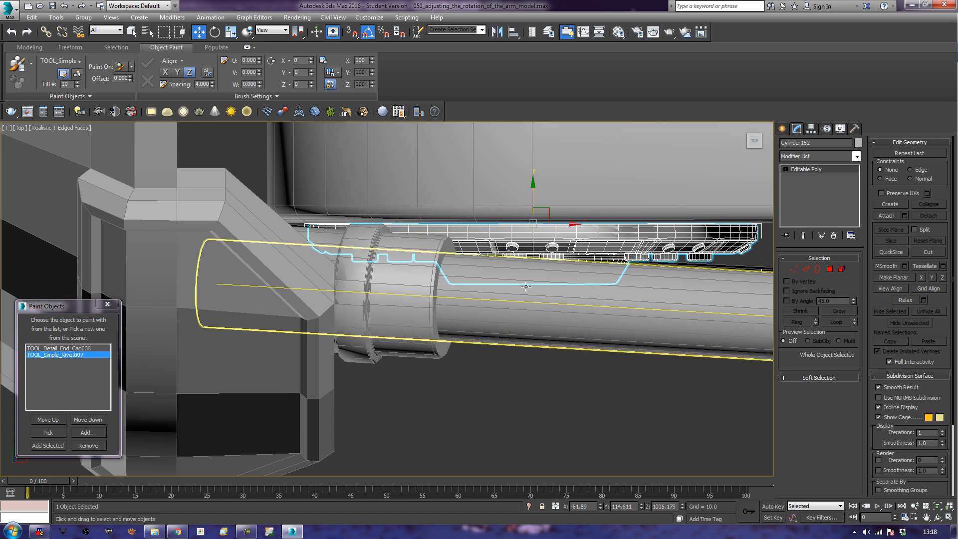
scroll(526, 286, down, 6)
alt+middle_drag(526, 378, 620, 364)
scroll(532, 284, down, 4)
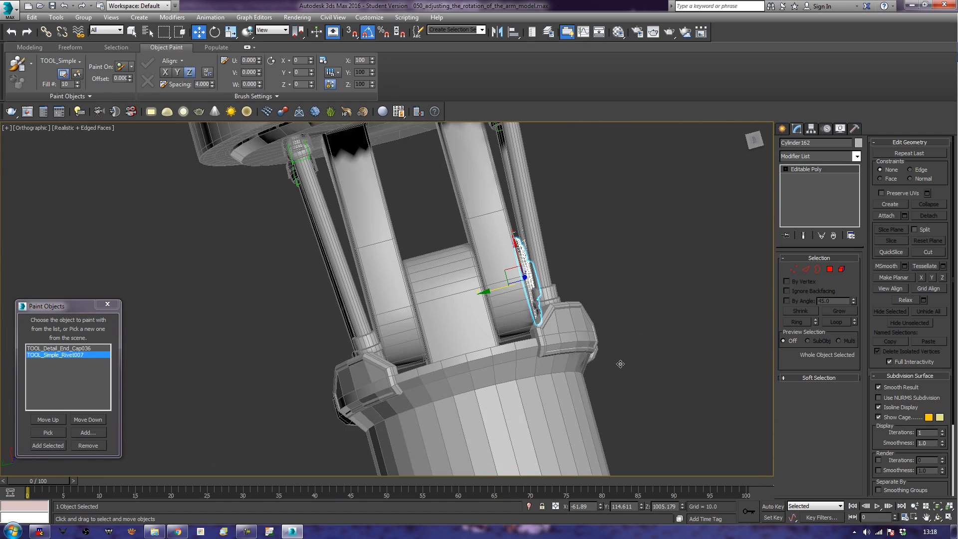
Clone the disc by rotating a copy so that it faces the opposite direction
middle_drag(424, 377, 558, 342)
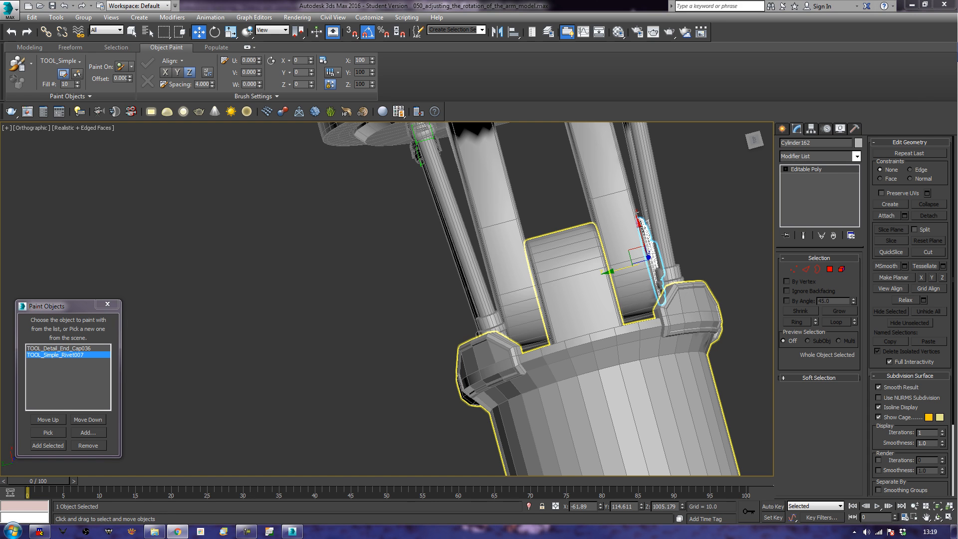
alt+middle_drag(647, 343, 616, 388)
key(e)
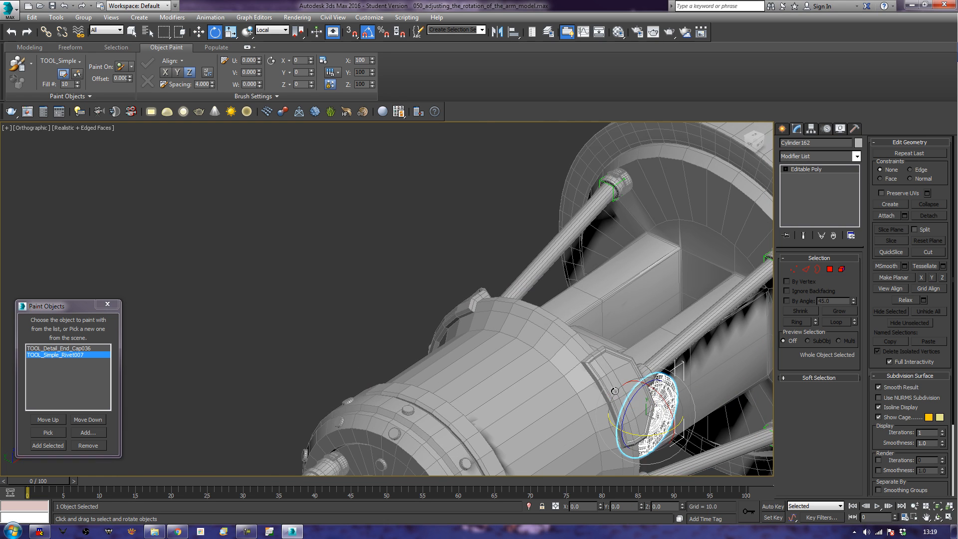
drag(652, 387, 590, 324)
click(477, 309)
alt+middle_drag(466, 358, 537, 377)
middle_drag(548, 414, 568, 343)
alt+middle_drag(568, 343, 599, 336)
Move the flipped disc in the top view across to the opposite prong, flush against its outer face
key(shift+z)
key(t)
key(z)
middle_drag(460, 347, 529, 362)
scroll(528, 362, down, 5)
middle_drag(526, 232, 522, 313)
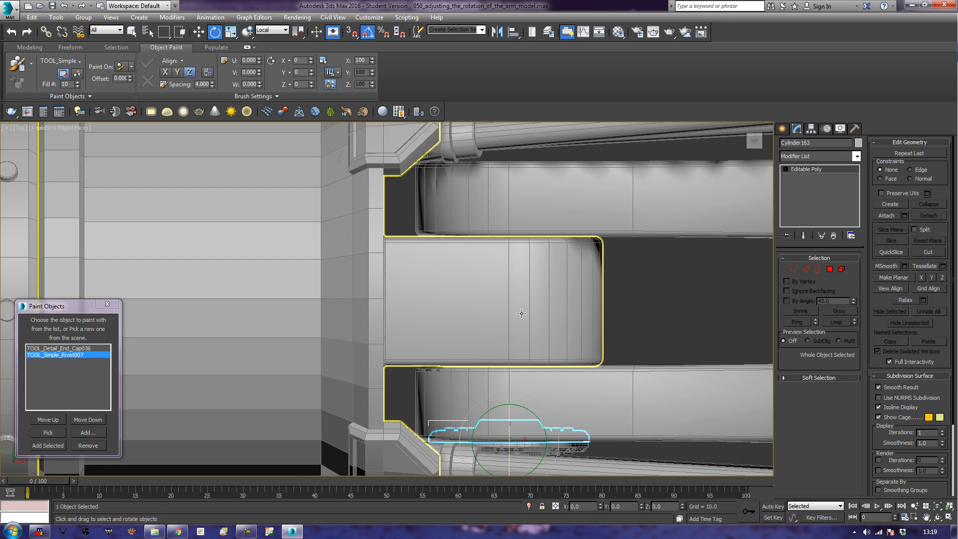
key(w)
drag(512, 389, 540, 121)
scroll(595, 315, up, 10)
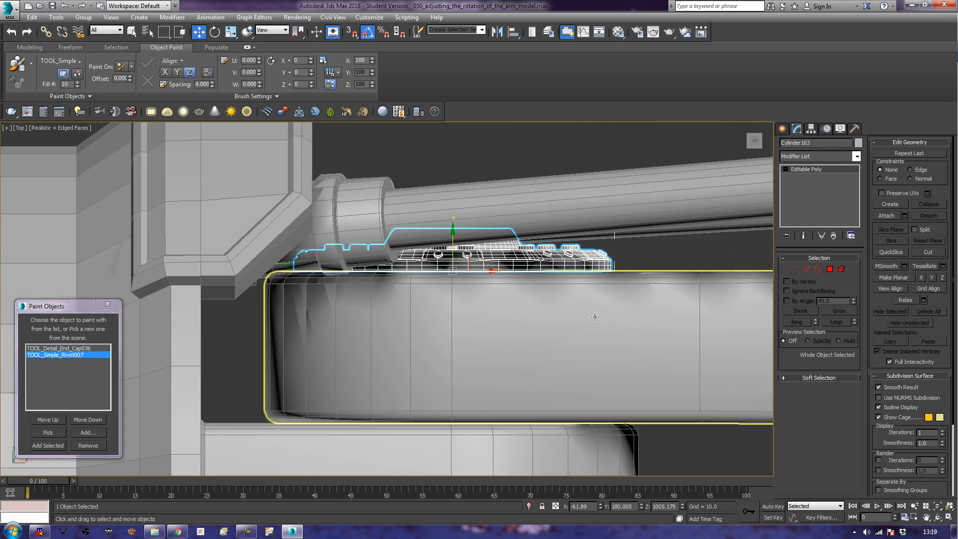
scroll(576, 285, down, 8)
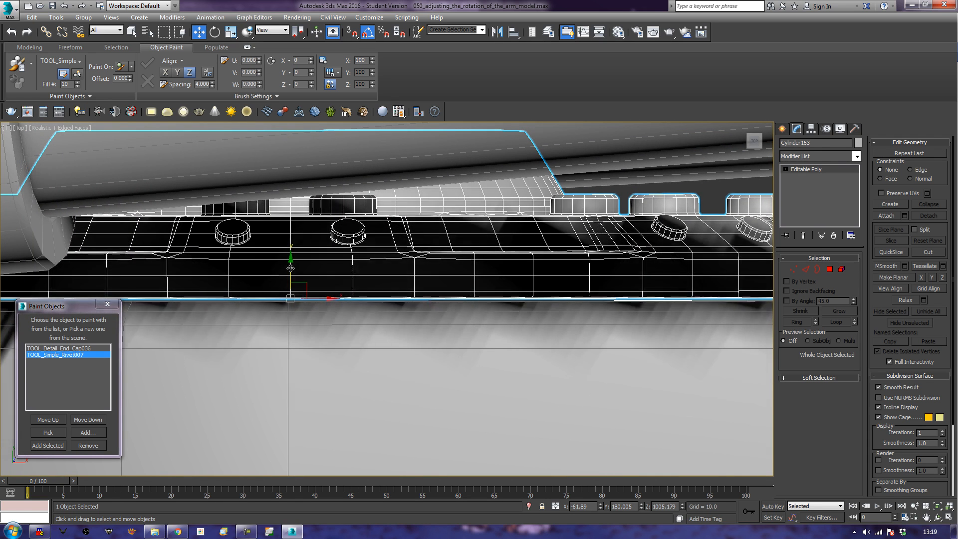
drag(291, 268, 290, 270)
Select the forked joint mesh that carries the two discs in the perspective view
scroll(504, 238, down, 12)
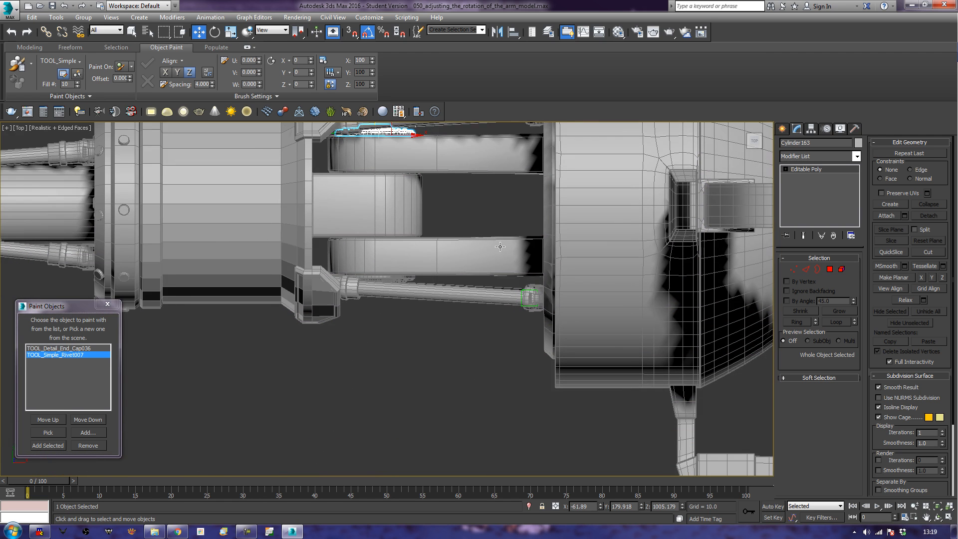
key(p)
key(z)
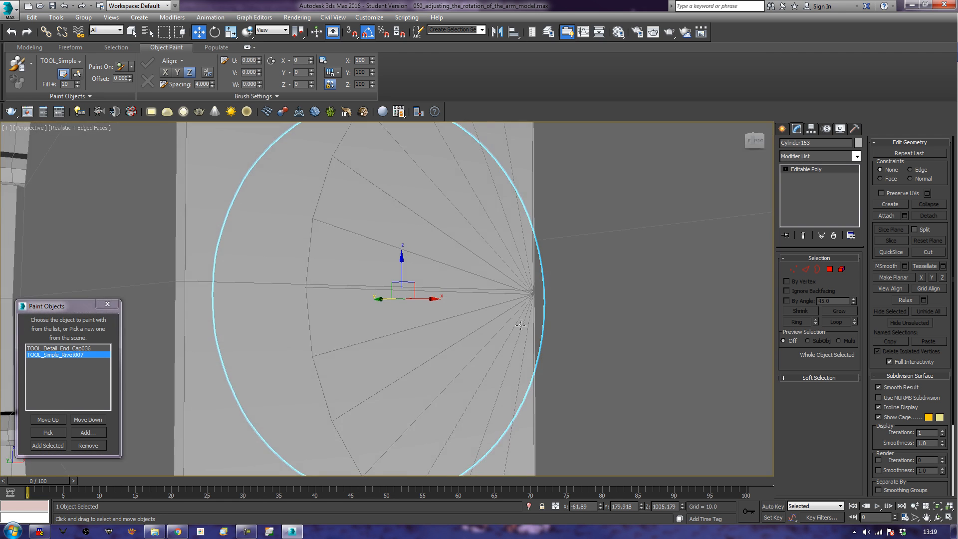
scroll(517, 329, down, 6)
middle_drag(511, 336, 450, 354)
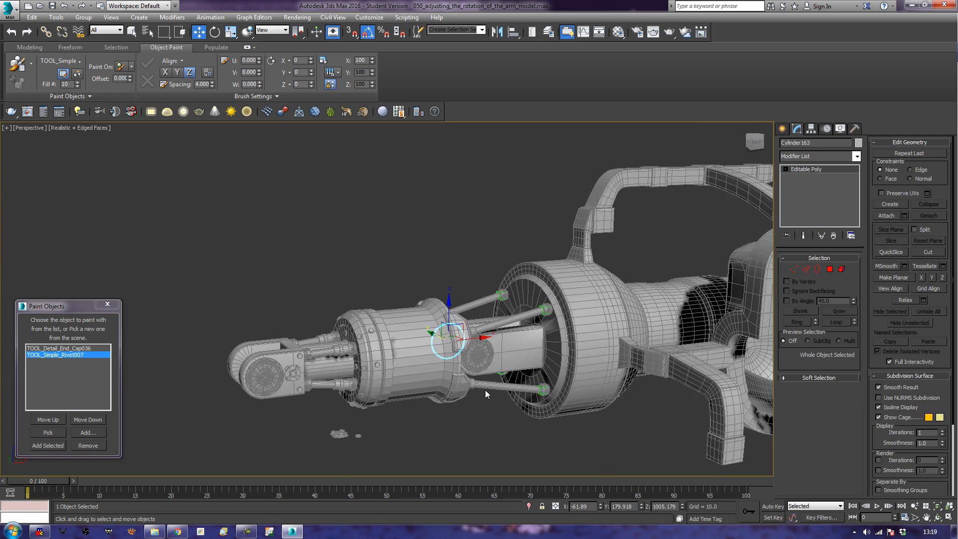
middle_drag(486, 398, 448, 355)
scroll(447, 354, up, 3)
middle_drag(471, 280, 438, 318)
click(438, 318)
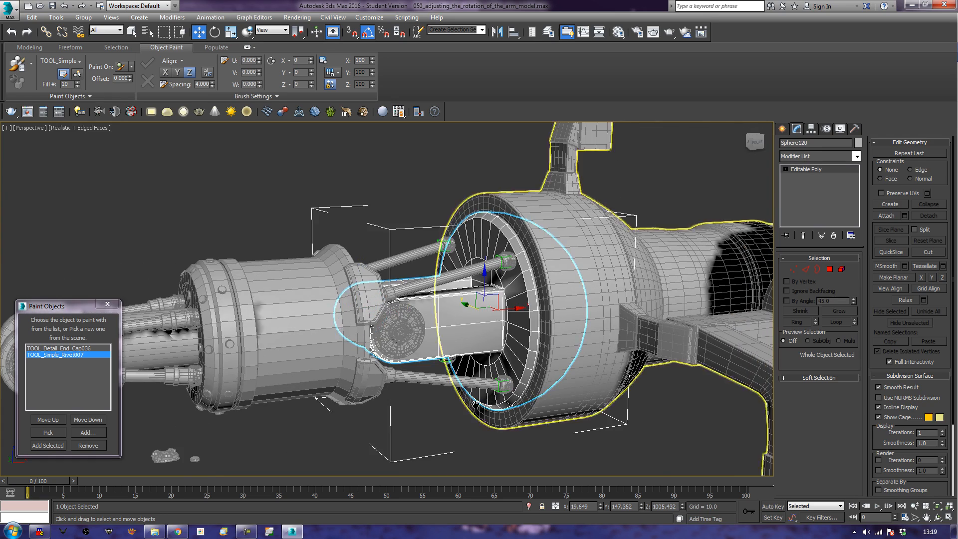
Paint TOOL_Simple_Rivet007 rivets onto the near prong, around the corners of its flat area behind the disc
middle_drag(475, 405, 456, 381)
scroll(456, 381, up, 4)
middle_drag(447, 300, 461, 380)
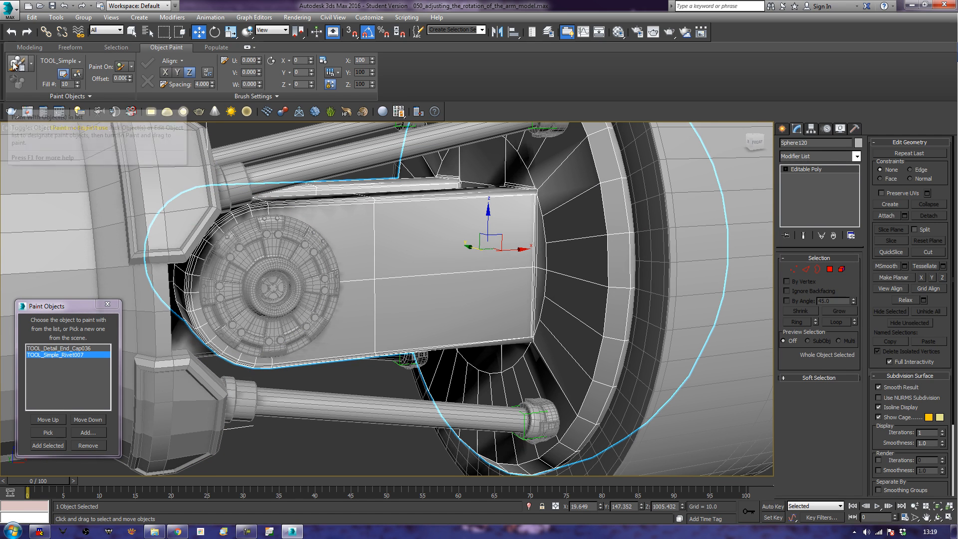
click(14, 65)
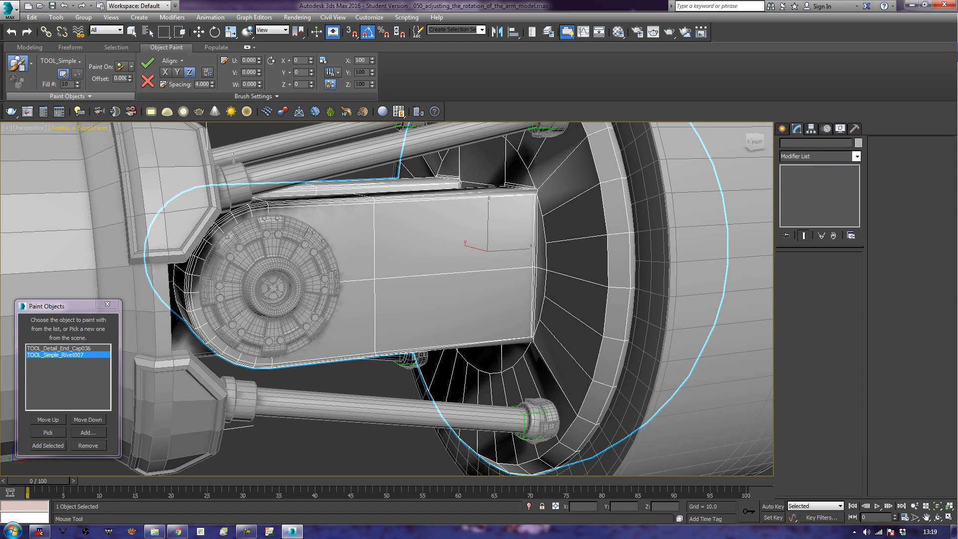
click(521, 210)
click(519, 325)
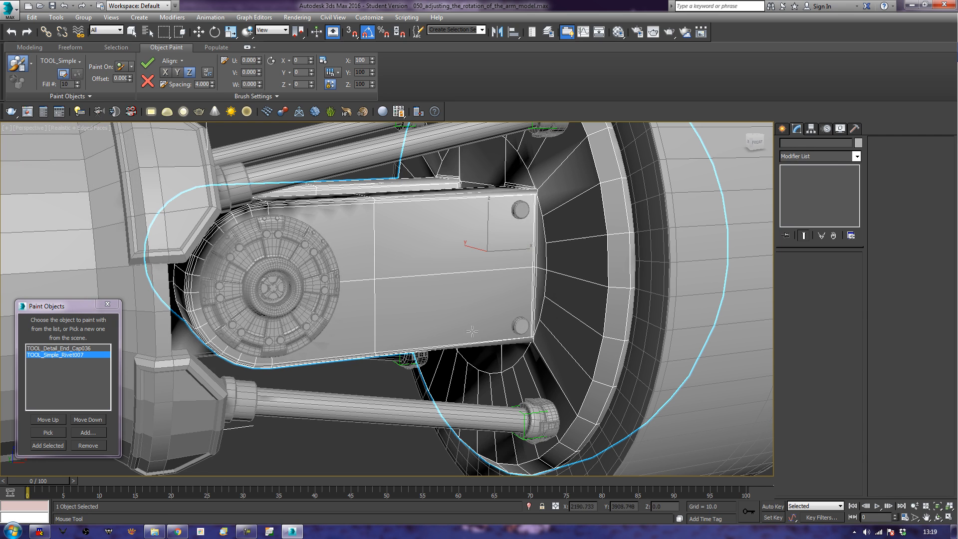
click(374, 340)
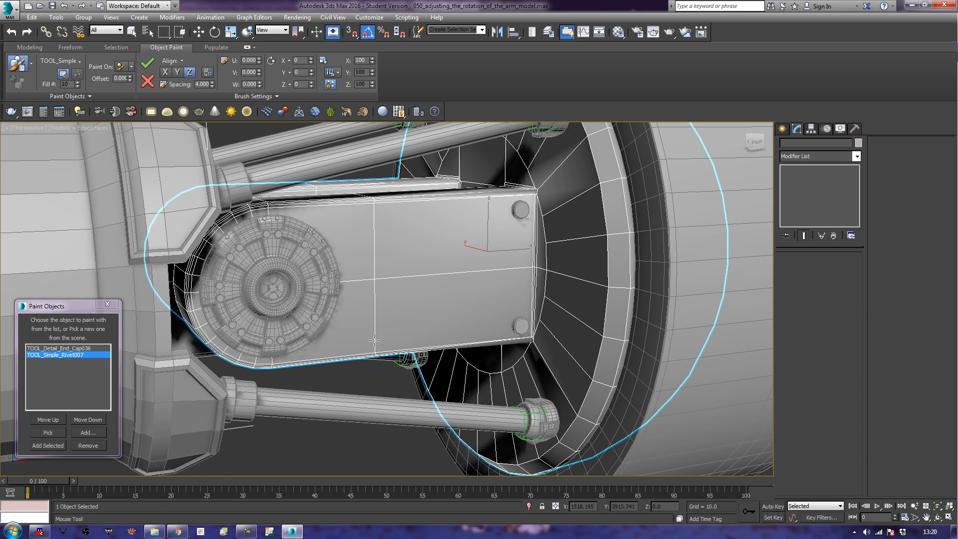
click(374, 218)
Paint TOOL_Simple_Rivet007 rivets at the four corners of the flat area on the opposite prong
alt+middle_drag(375, 218, 383, 193)
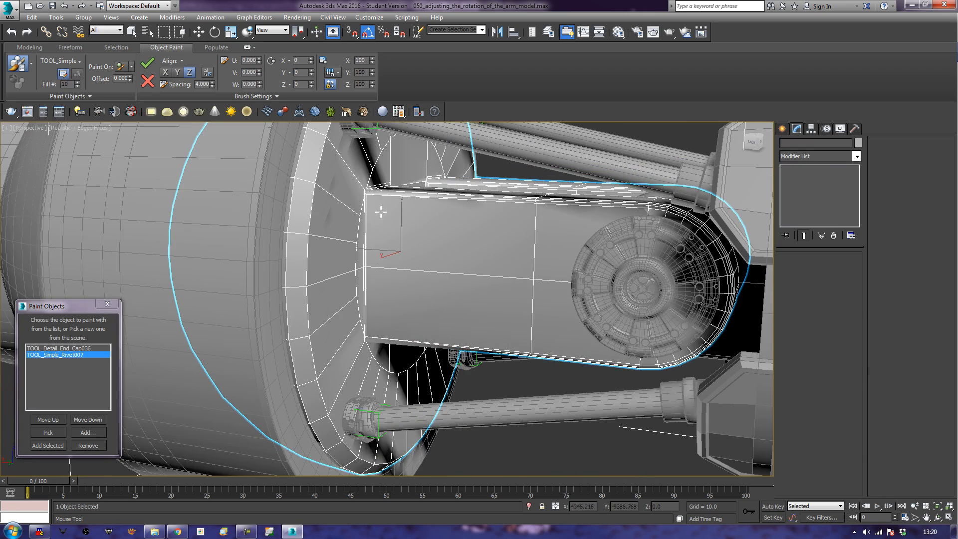
click(381, 209)
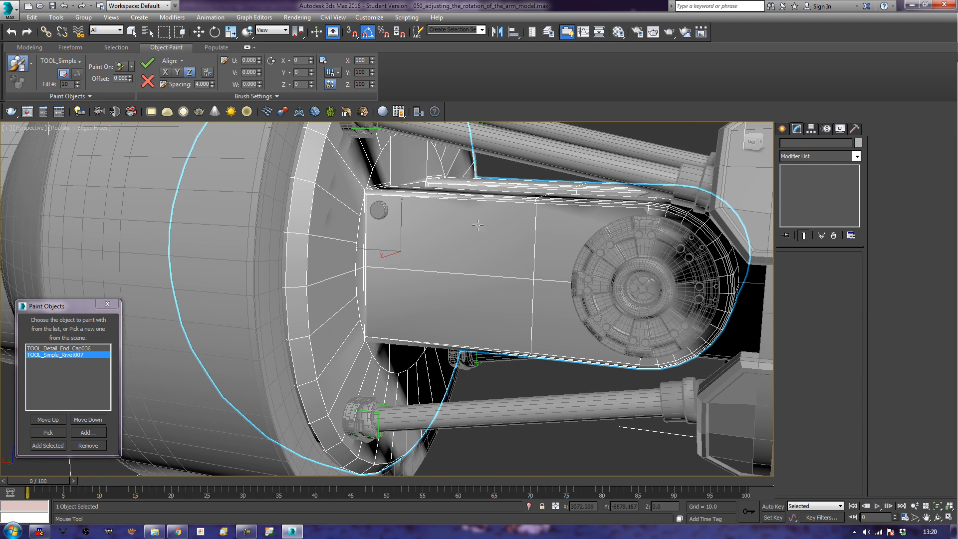
click(535, 219)
click(530, 335)
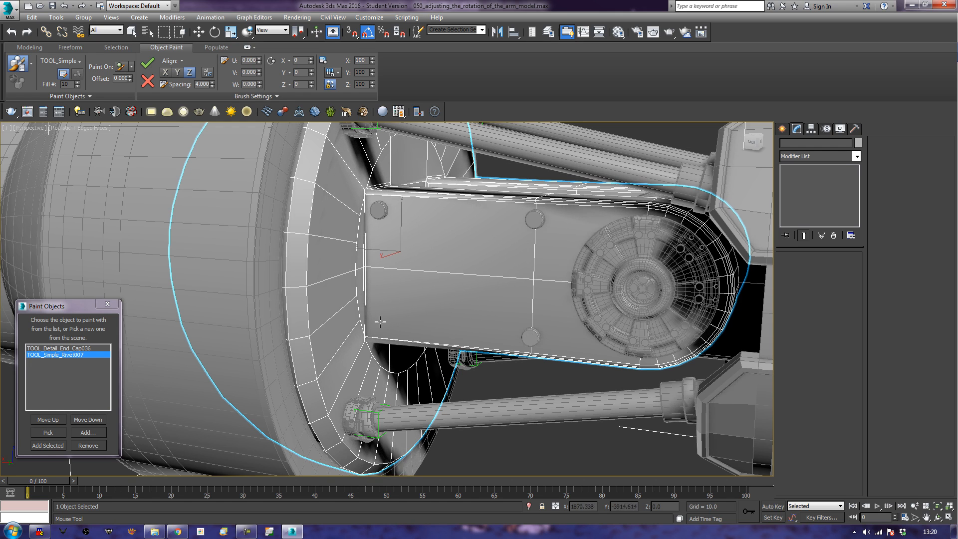
click(381, 323)
mouse_move(456, 311)
alt+middle_down()
mouse_move(469, 297)
mouse_move(483, 299)
mouse_move(442, 301)
alt+middle_up()
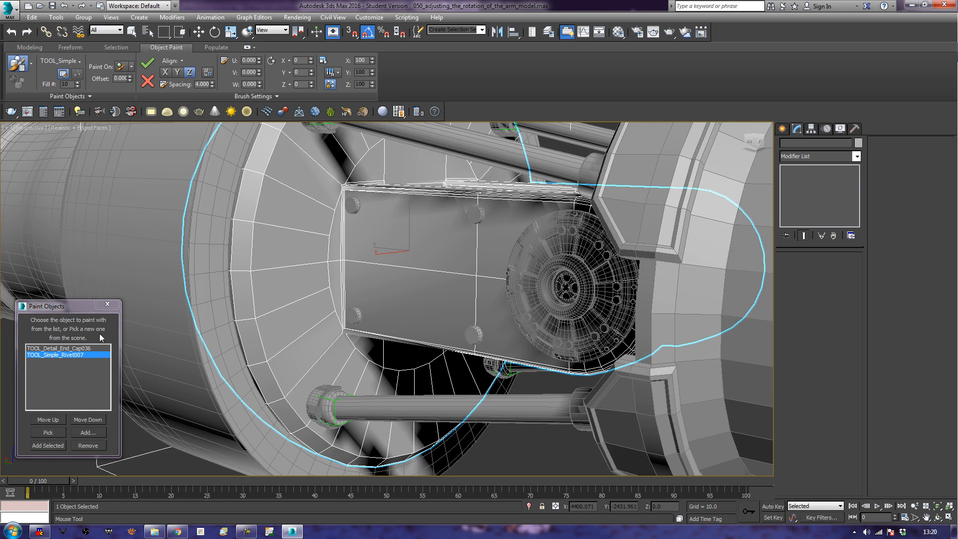
Paint TOOL_Detail_End_Cap036 caps between the rivets on both prongs and on the recessed ring face beside each prong
click(79, 348)
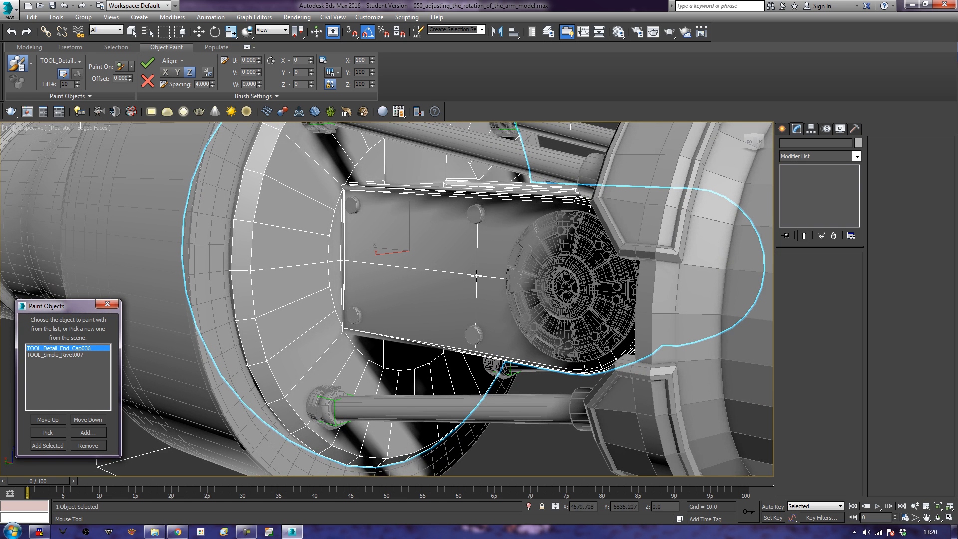
click(476, 276)
alt+middle_drag(603, 301, 335, 297)
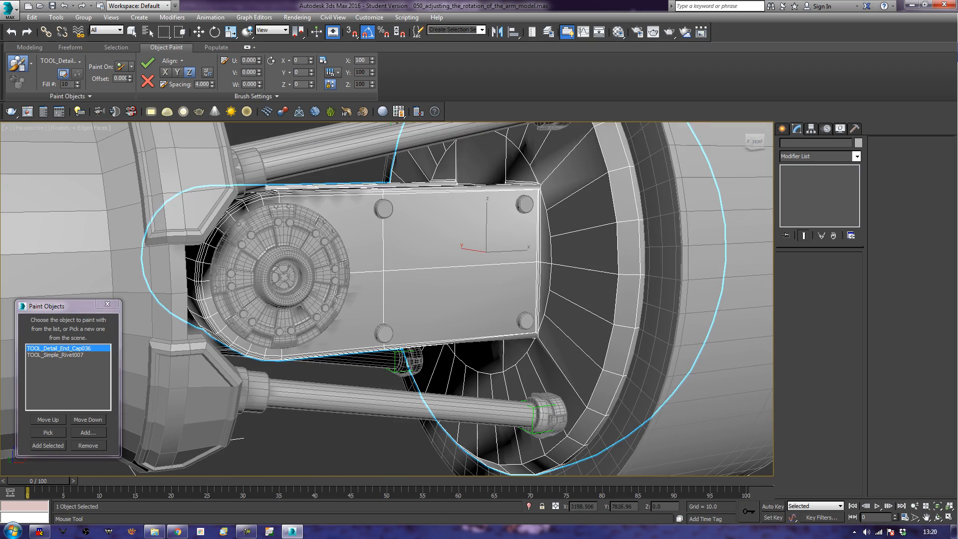
click(385, 271)
alt+middle_drag(393, 280, 413, 281)
click(609, 274)
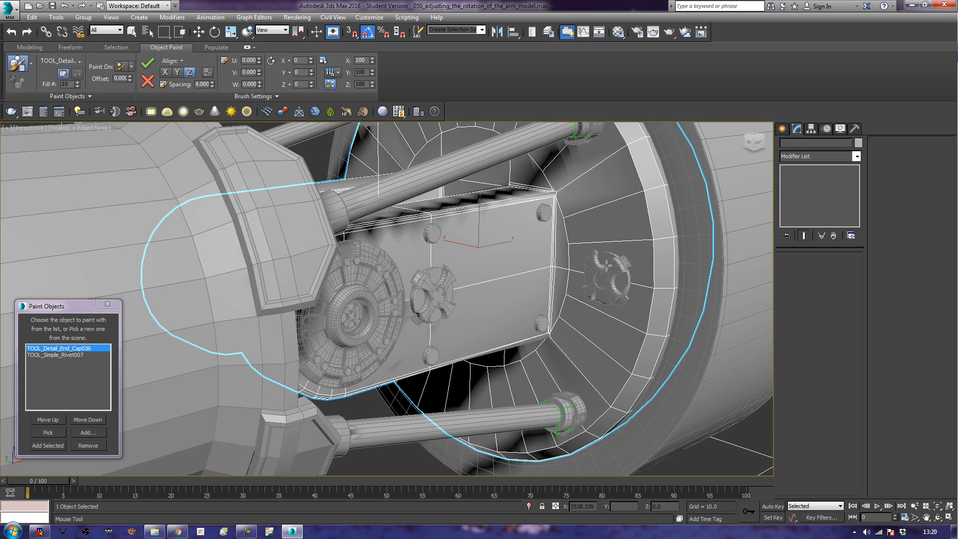
alt+middle_drag(603, 200, 571, 259)
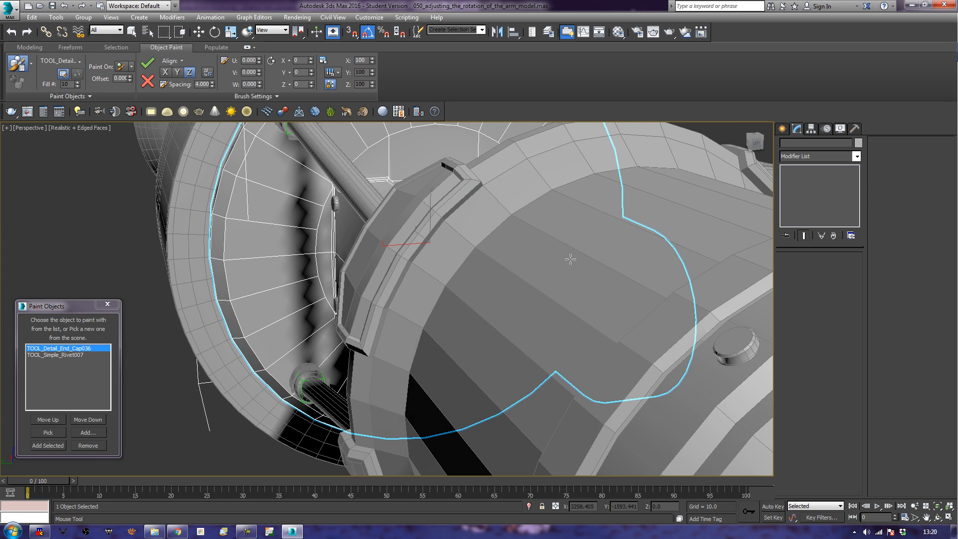
click(268, 256)
alt+middle_drag(473, 270, 428, 386)
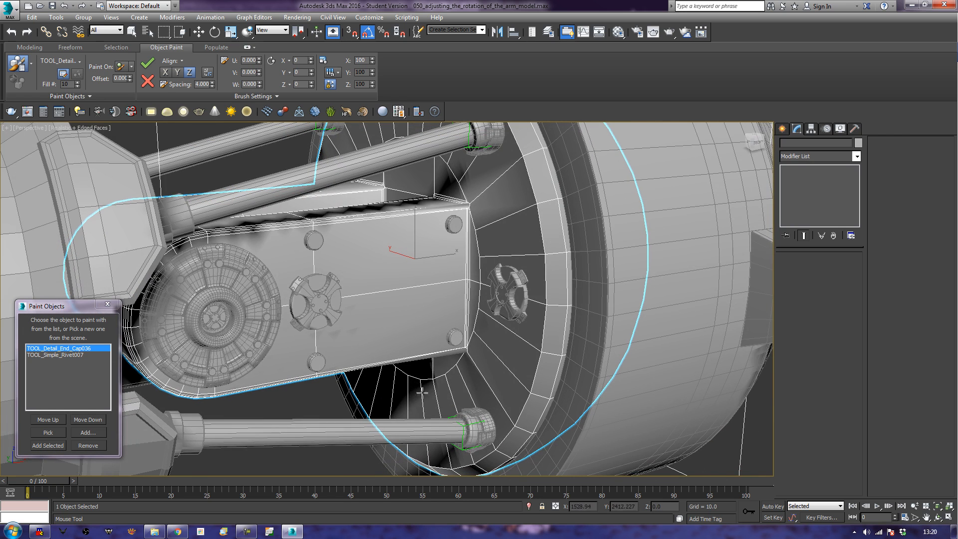
key(w)
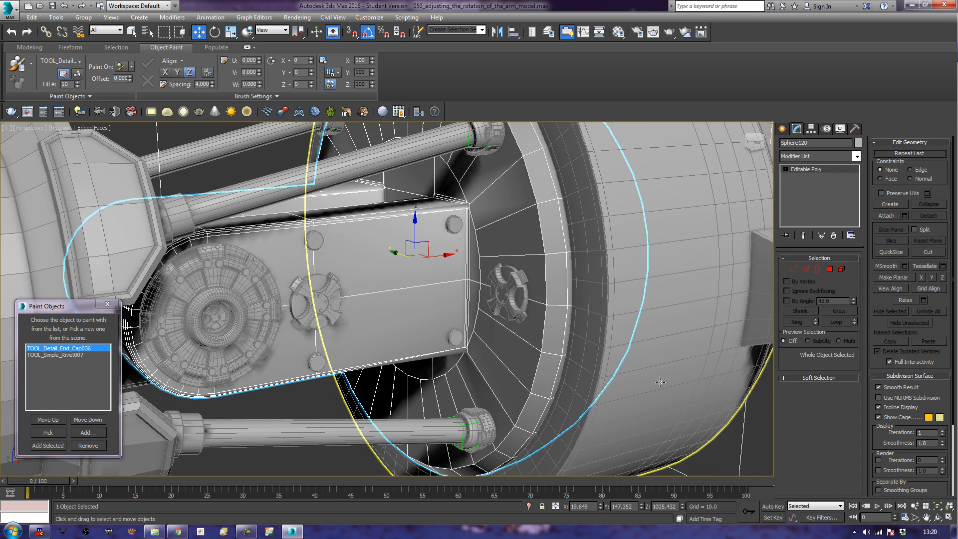
Attach the end caps, round disc and rivets on the near side to the forked joint mesh
middle_drag(539, 285, 579, 265)
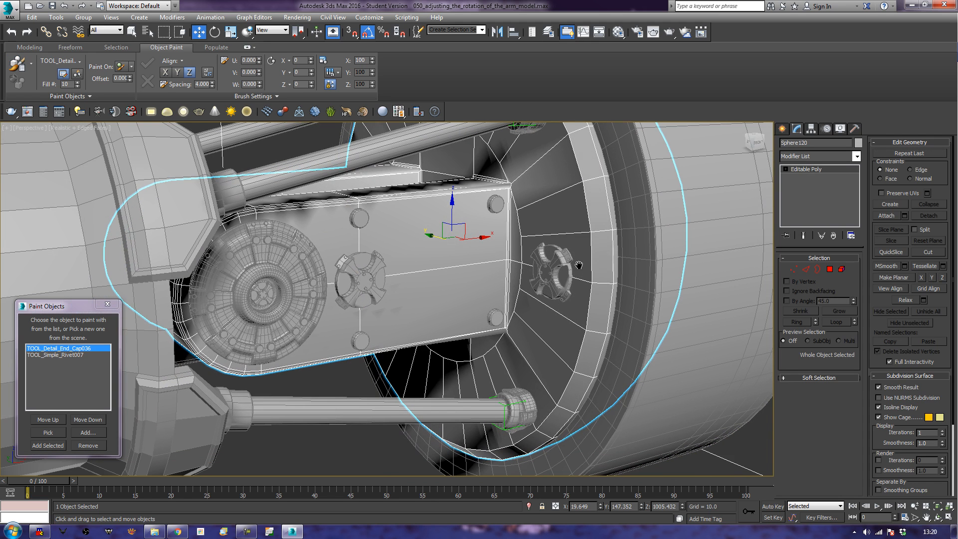
click(888, 215)
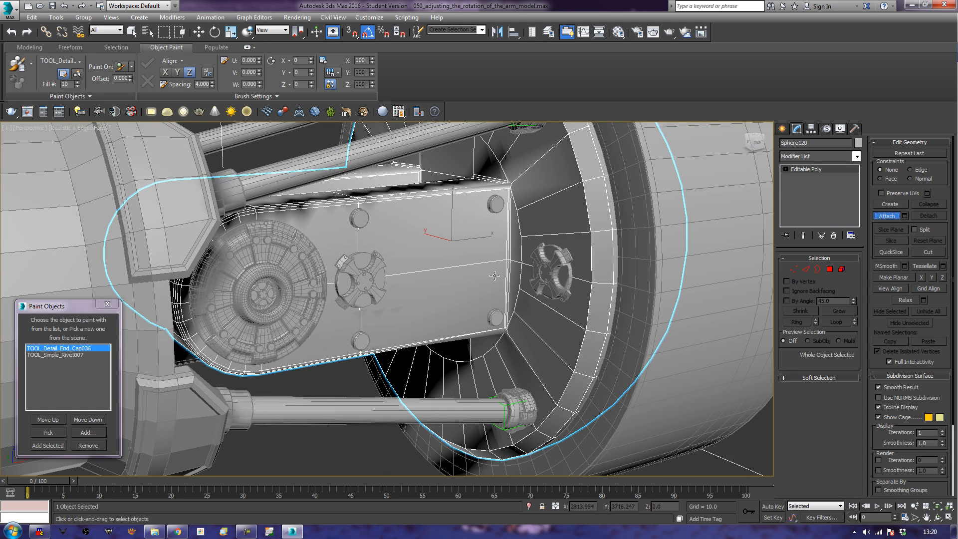
click(553, 273)
click(314, 275)
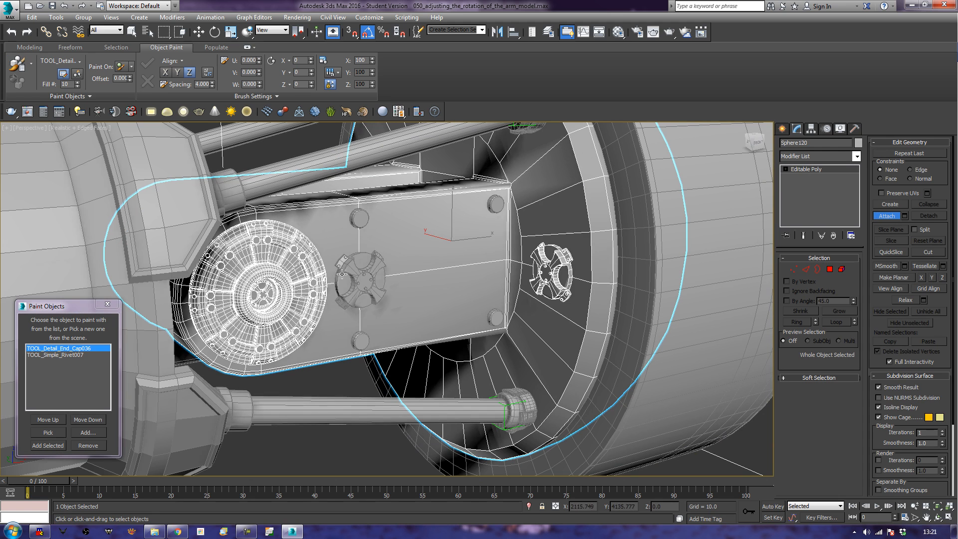
click(367, 283)
click(361, 340)
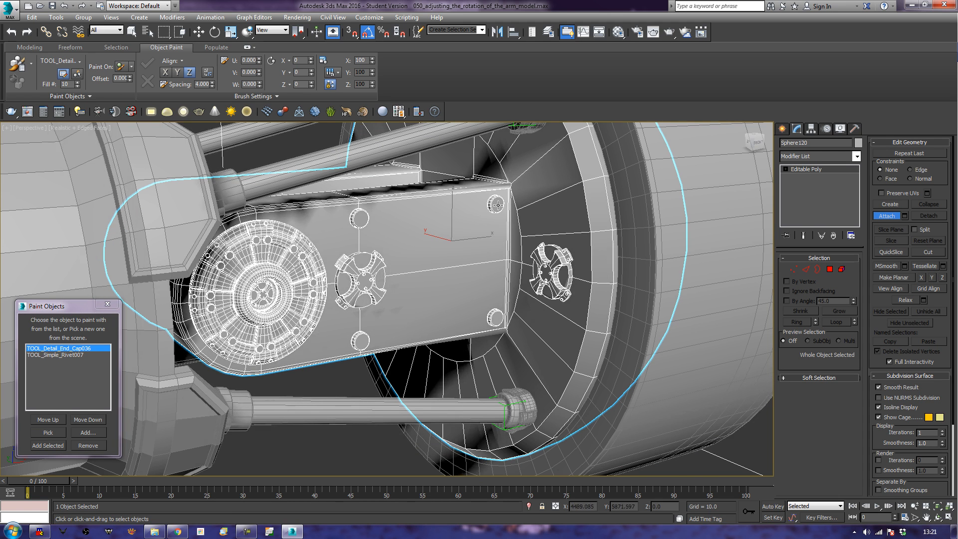
Attach the disc, end caps and rivets on the opposite side to the forked joint mesh
scroll(483, 315, down, 4)
alt+middle_drag(446, 309, 542, 306)
click(543, 306)
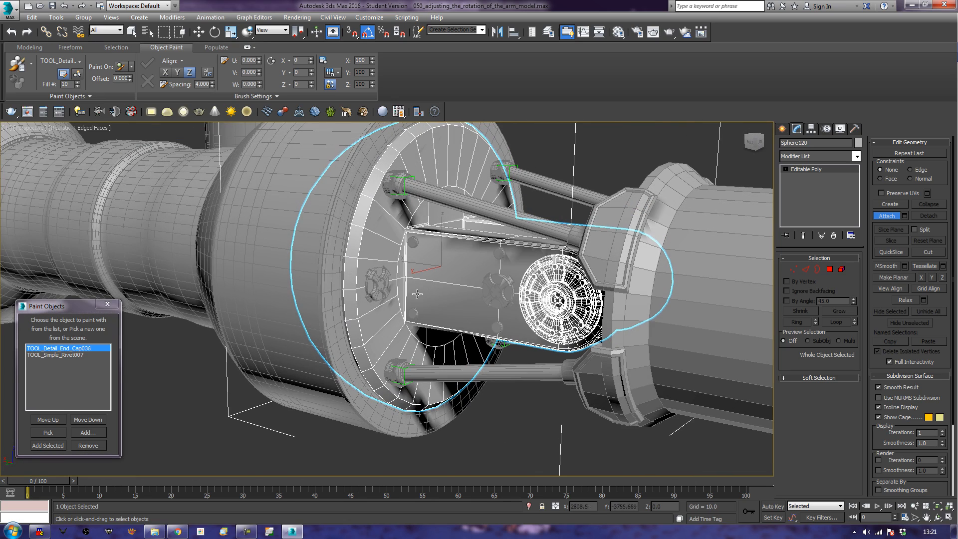
click(387, 290)
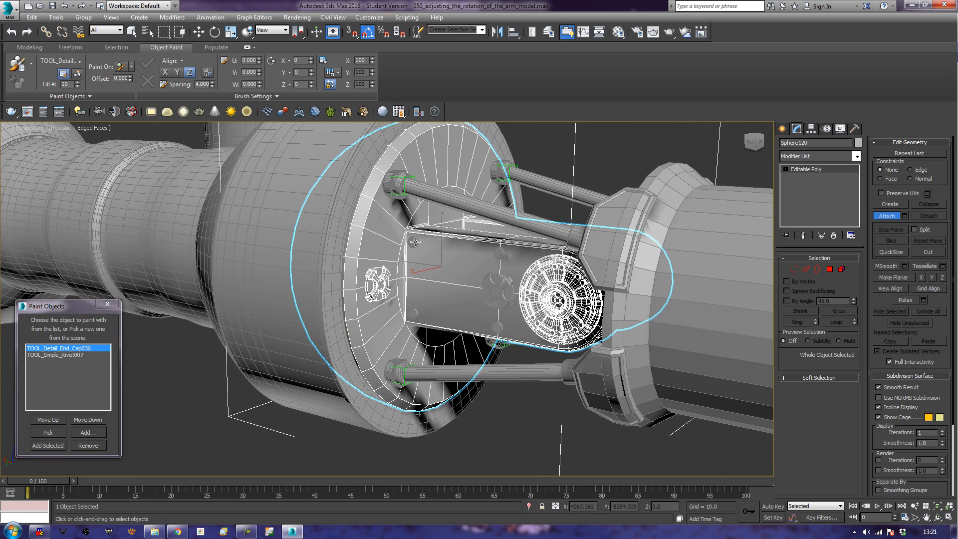
click(414, 315)
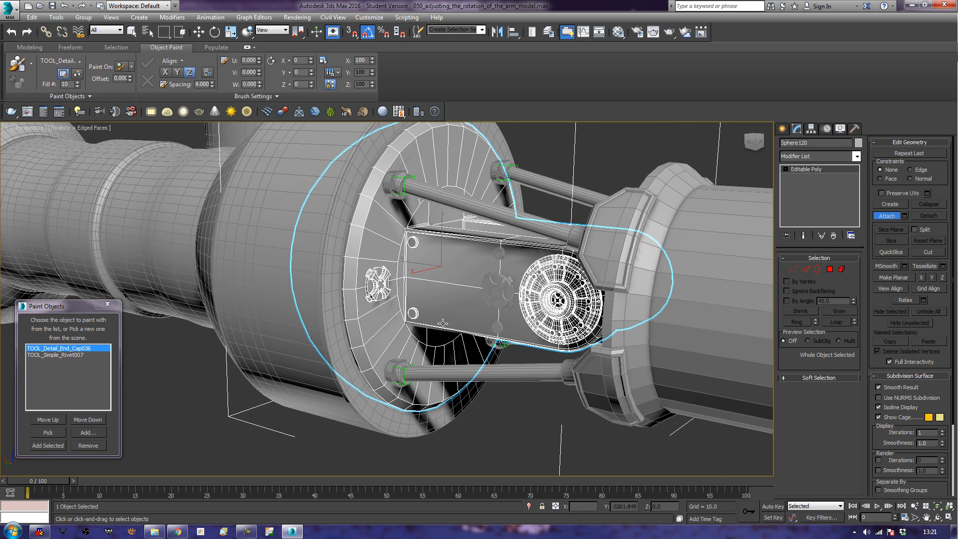
click(499, 325)
click(494, 284)
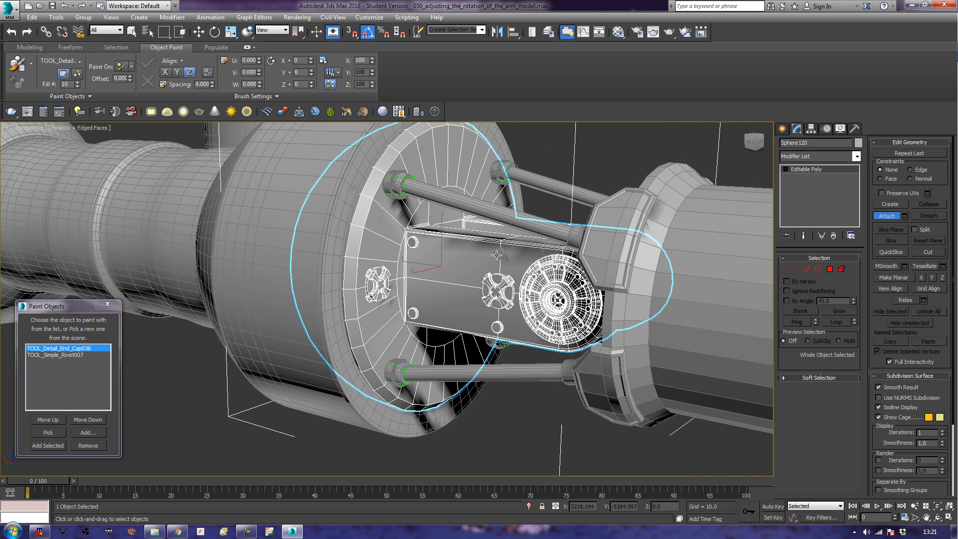
alt+middle_drag(509, 261, 518, 301)
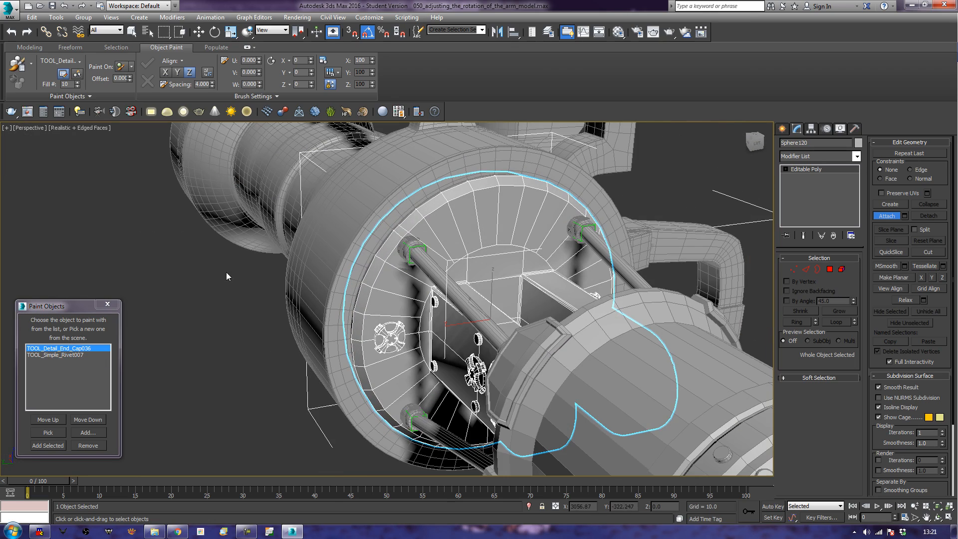
key(w)
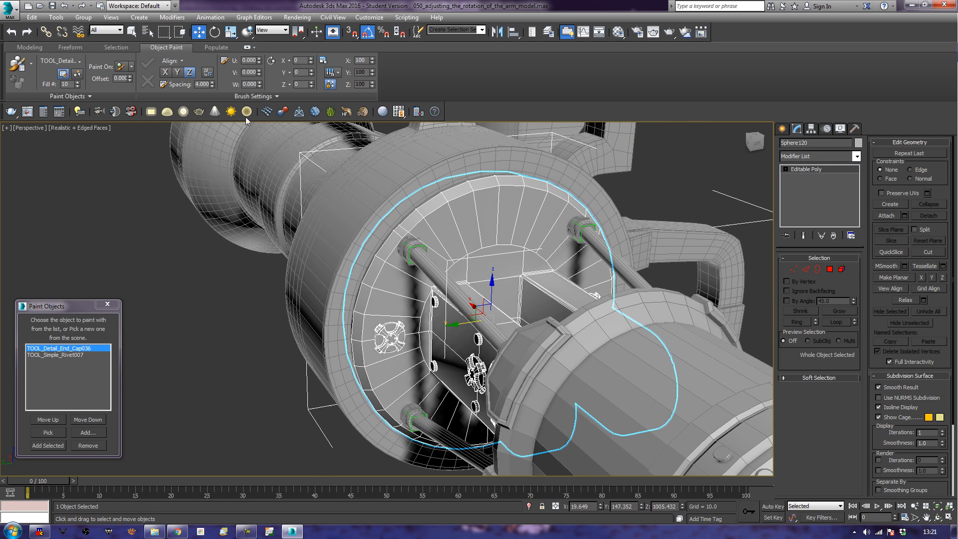
Set the paint scale to 150 and paint larger end caps on the recessed ring face above and below the fork
click(366, 61)
text(15)
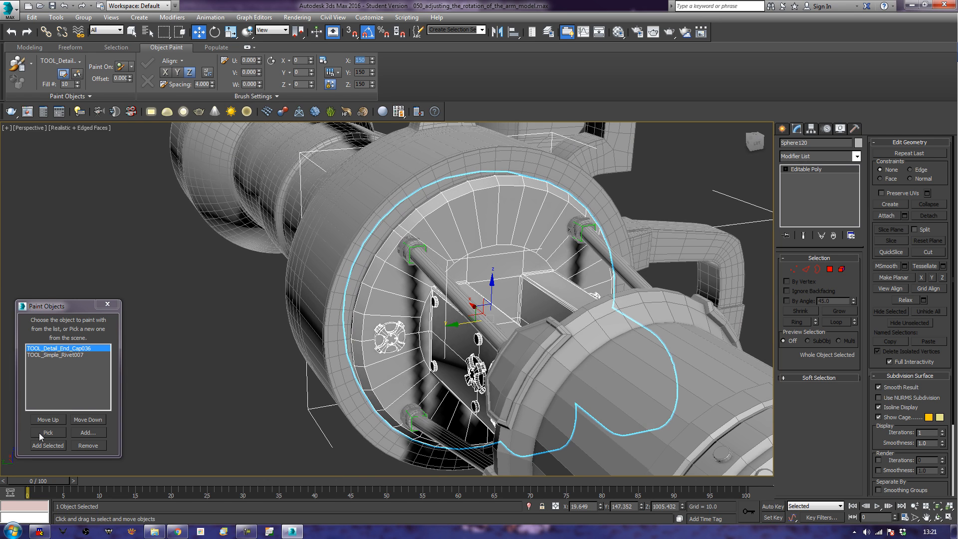
click(17, 64)
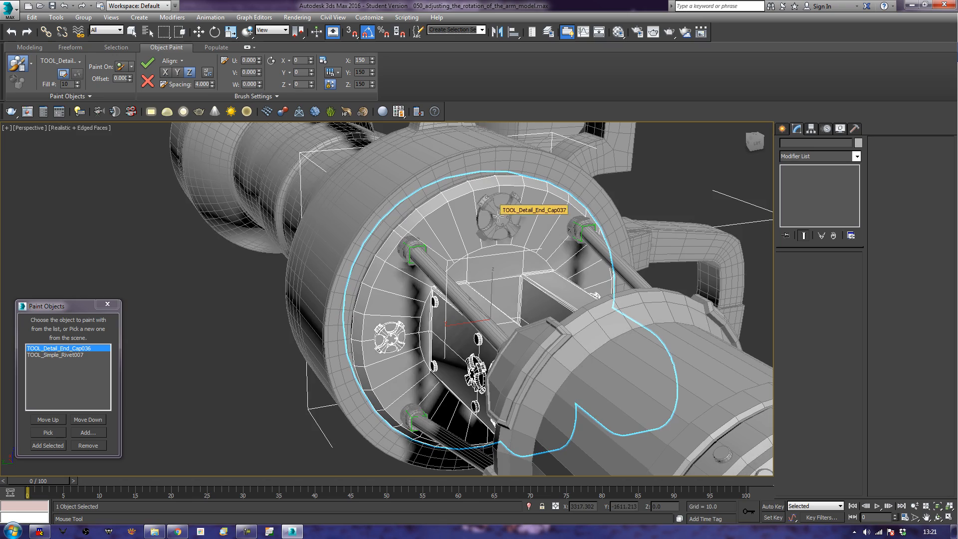
alt+middle_drag(502, 214, 538, 272)
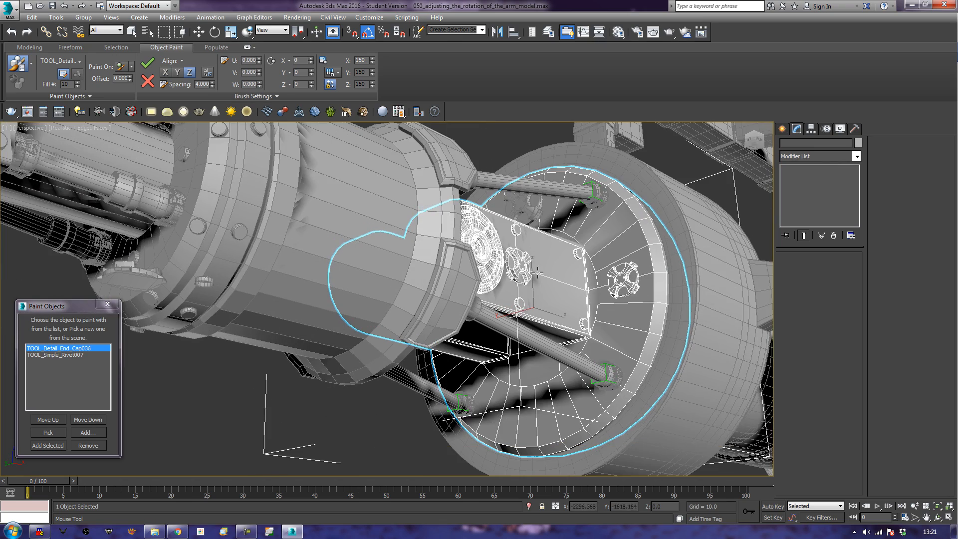
alt+middle_drag(508, 433, 553, 422)
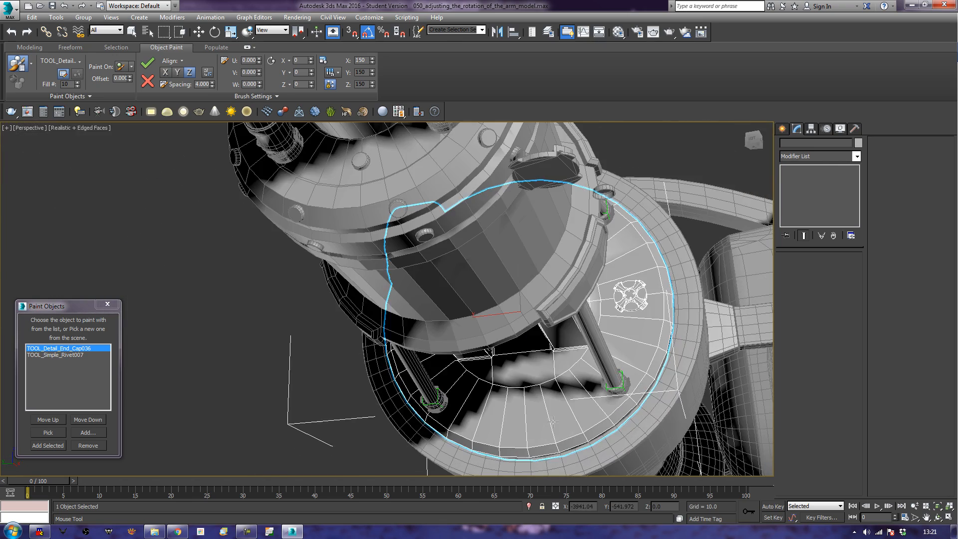
click(521, 416)
mouse_move(587, 415)
alt+middle_down()
mouse_move(566, 359)
mouse_move(575, 366)
alt+middle_up()
key(w)
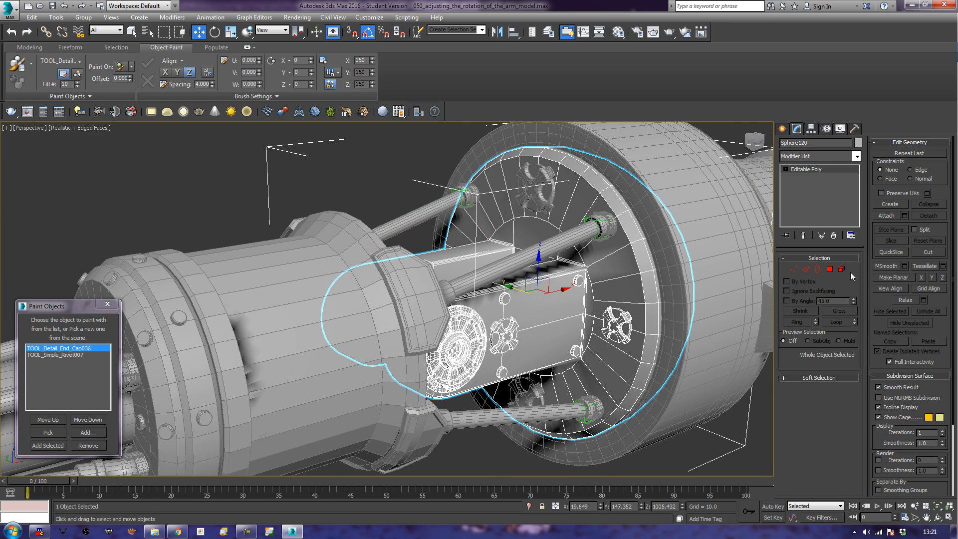
Attach the two larger end caps to the forked joint mesh and deselect it
click(892, 216)
click(524, 175)
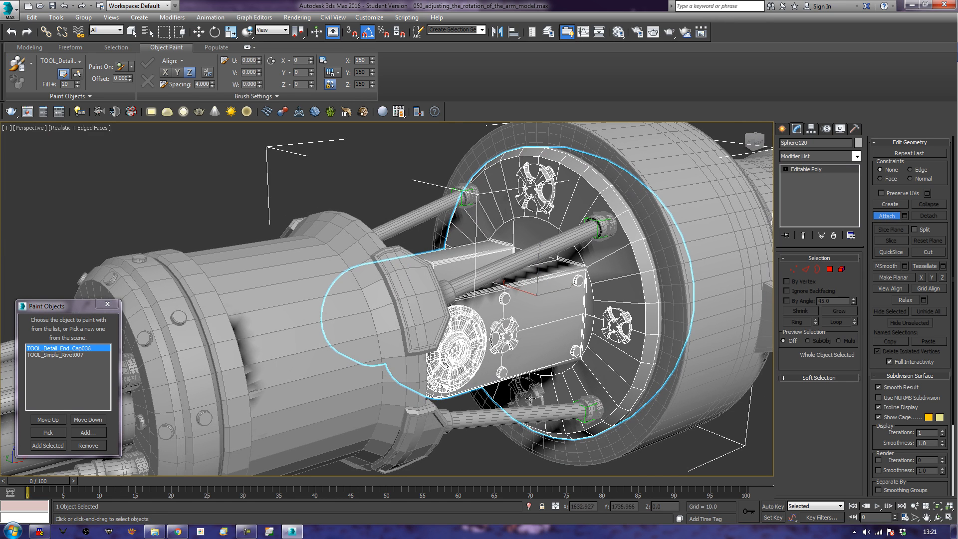
click(530, 398)
key(w)
click(234, 187)
Select the cylindrical arm section between the two joints and add edge loops around its barrel with Swift Loop
key(z)
alt+middle_drag(236, 187, 255, 183)
key(F4)
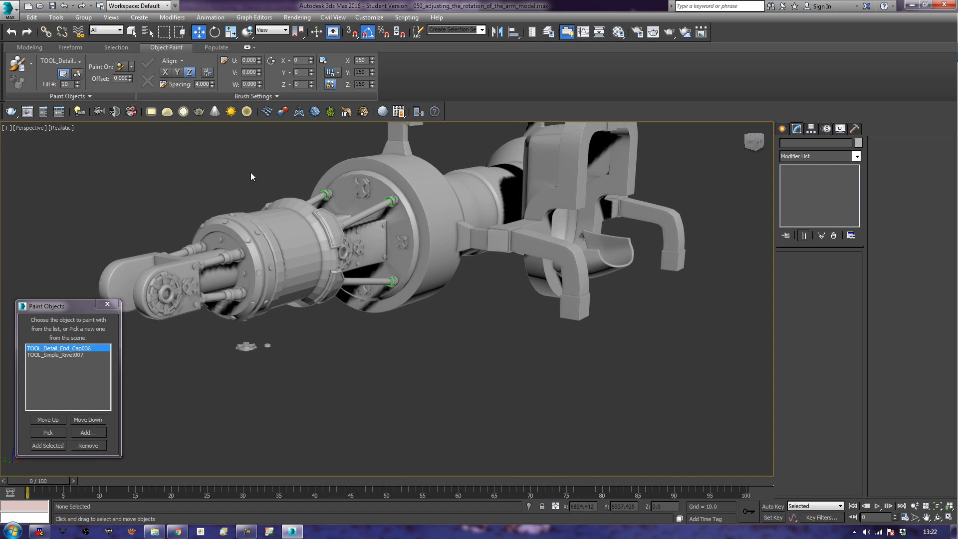
key(F4)
alt+middle_drag(224, 270, 411, 295)
alt+middle_drag(436, 326, 428, 302)
click(385, 307)
scroll(428, 303, up, 4)
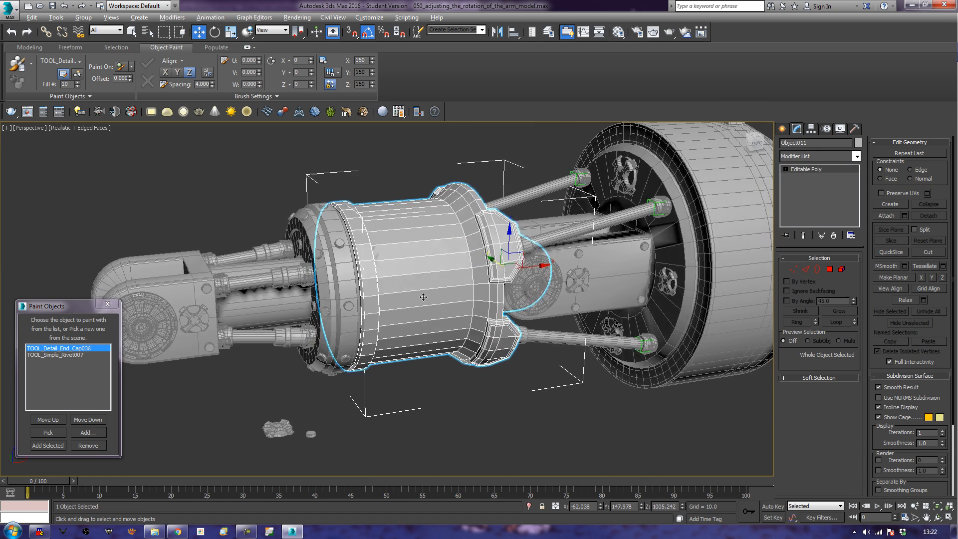
click(31, 47)
click(367, 64)
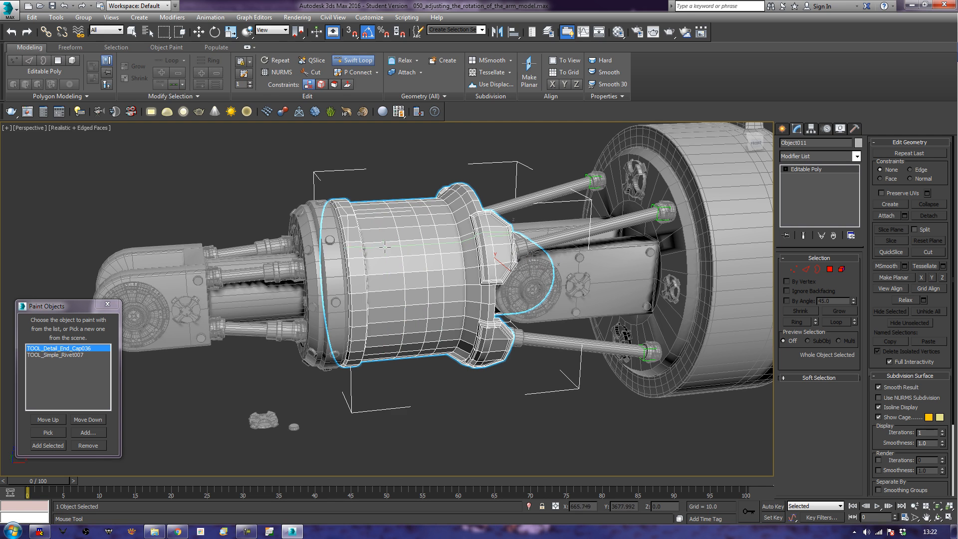
alt+middle_drag(412, 423, 421, 411)
Select two parallel strips of eight polygons each, running around the side of the cylindrical section
click(830, 269)
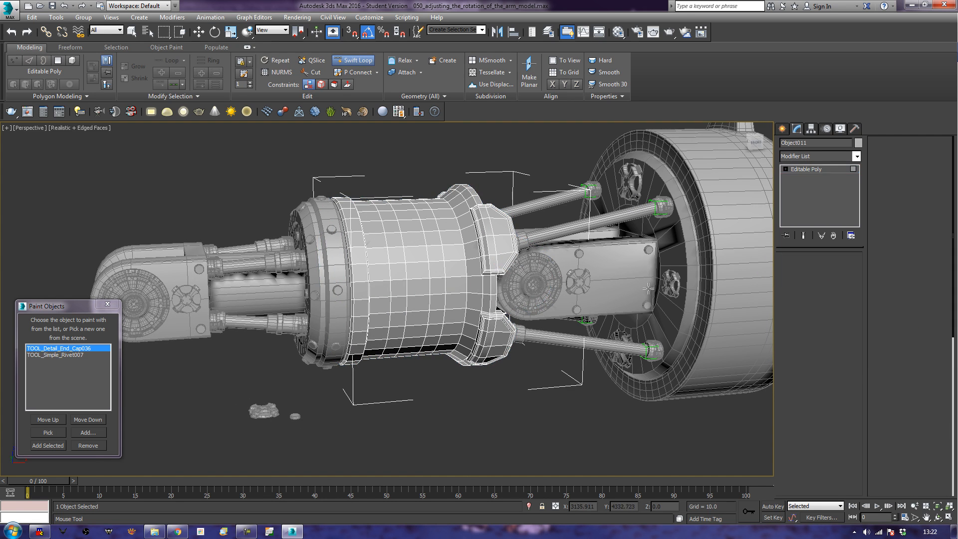
click(440, 289)
ctrl+click(435, 303)
ctrl+click(399, 304)
ctrl+click(398, 288)
ctrl+click(398, 272)
key(q)
ctrl+click(425, 269)
alt+click(425, 270)
ctrl+click(436, 268)
ctrl+click(434, 253)
ctrl+click(433, 239)
ctrl+click(394, 241)
ctrl+click(395, 255)
ctrl+click(397, 319)
ctrl+click(397, 333)
ctrl+click(435, 320)
ctrl+click(434, 332)
alt+middle_drag(436, 299, 472, 267)
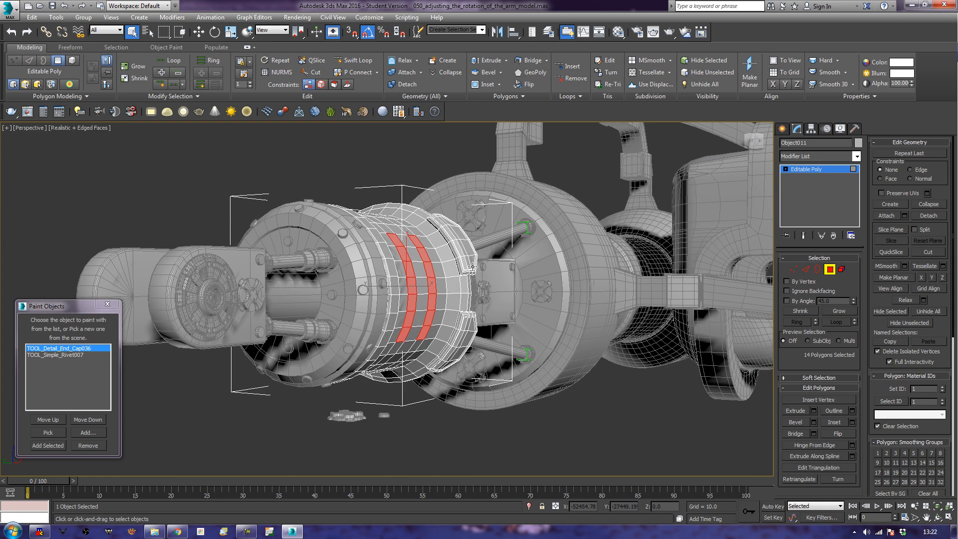
ctrl+click(415, 345)
ctrl+click(397, 346)
Extrude the two selected polygon strips inward to form recessed slots in the cylinder wall
alt+middle_drag(451, 288, 488, 287)
scroll(438, 320, up, 3)
click(795, 410)
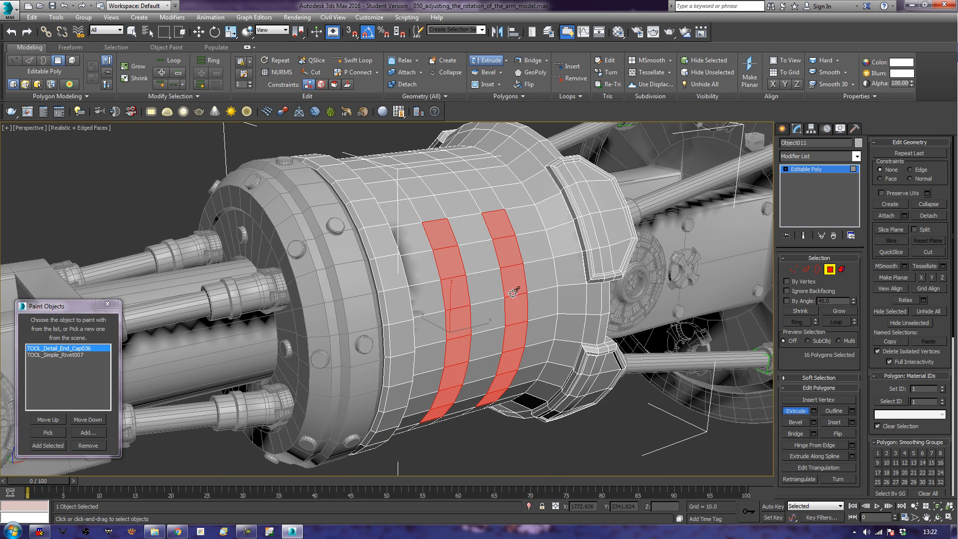
drag(519, 267, 518, 300)
alt+middle_drag(518, 300, 512, 399)
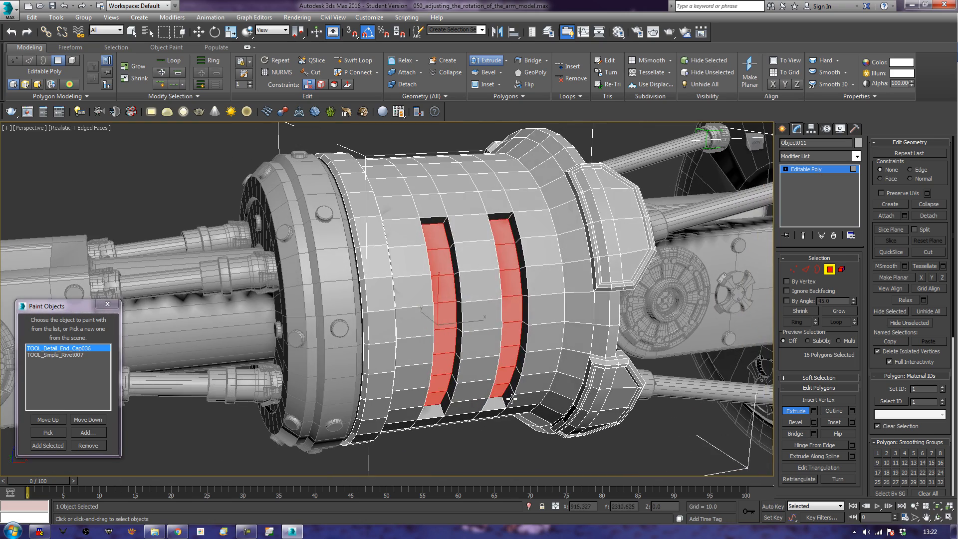
Select the long inner and outer edge loops running along both sides of the two recessed slots
click(806, 269)
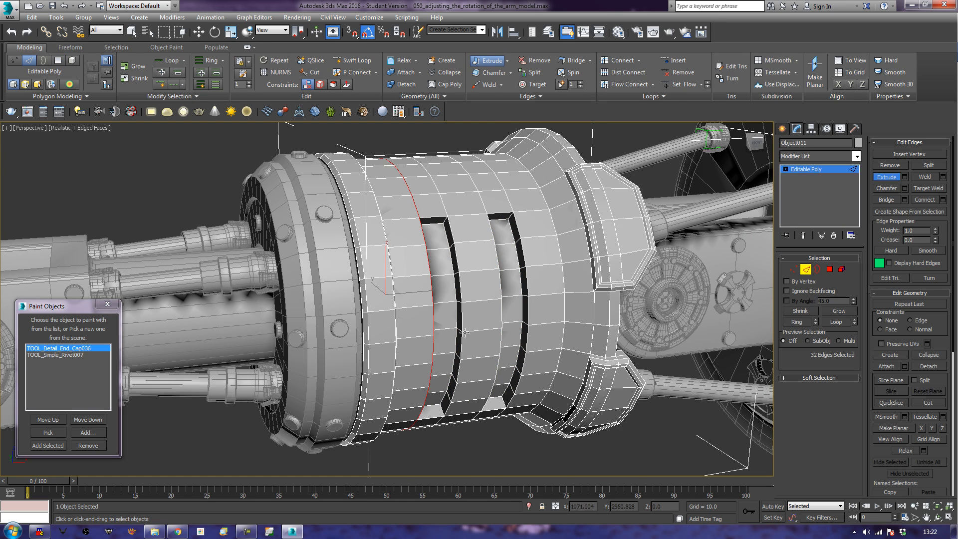
click(528, 338)
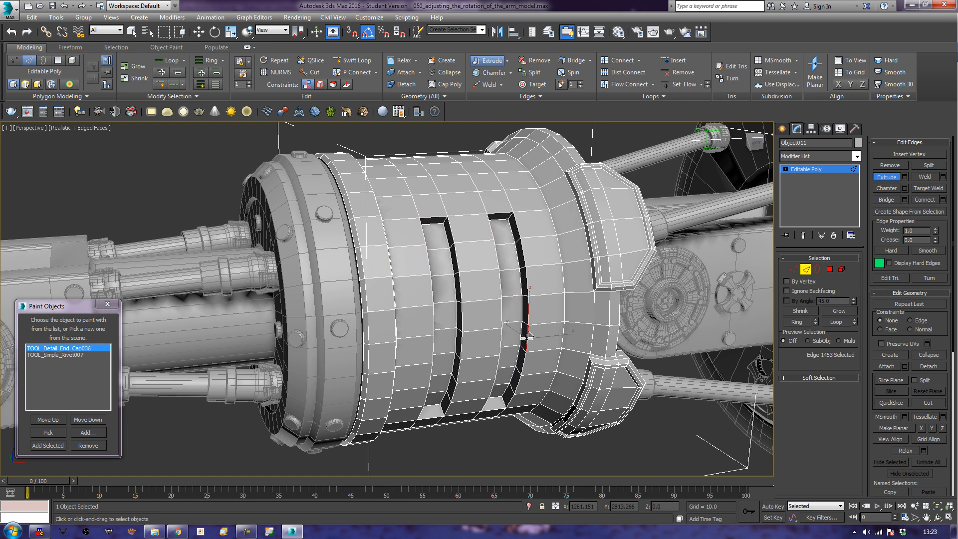
right_click(518, 444)
double_click(526, 343)
ctrl+double_click(513, 315)
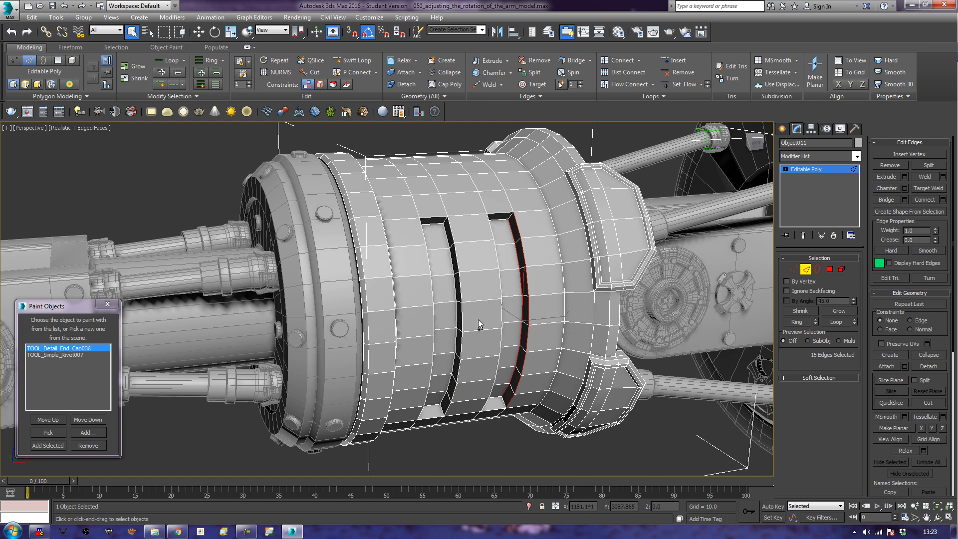
ctrl+double_click(503, 318)
ctrl+double_click(462, 323)
ctrl+double_click(457, 321)
alt+middle_drag(480, 328, 457, 320)
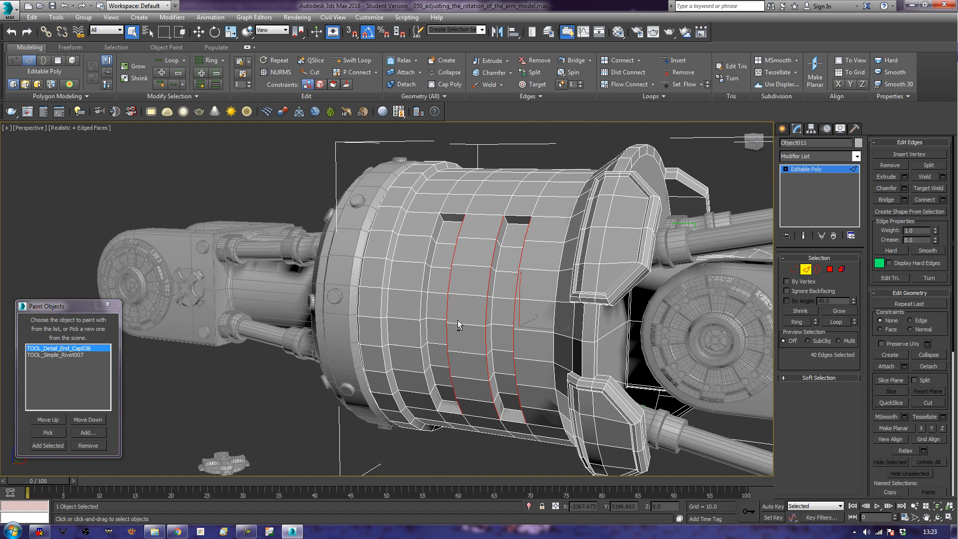
ctrl+double_click(428, 308)
ctrl+double_click(422, 307)
ctrl+double_click(492, 310)
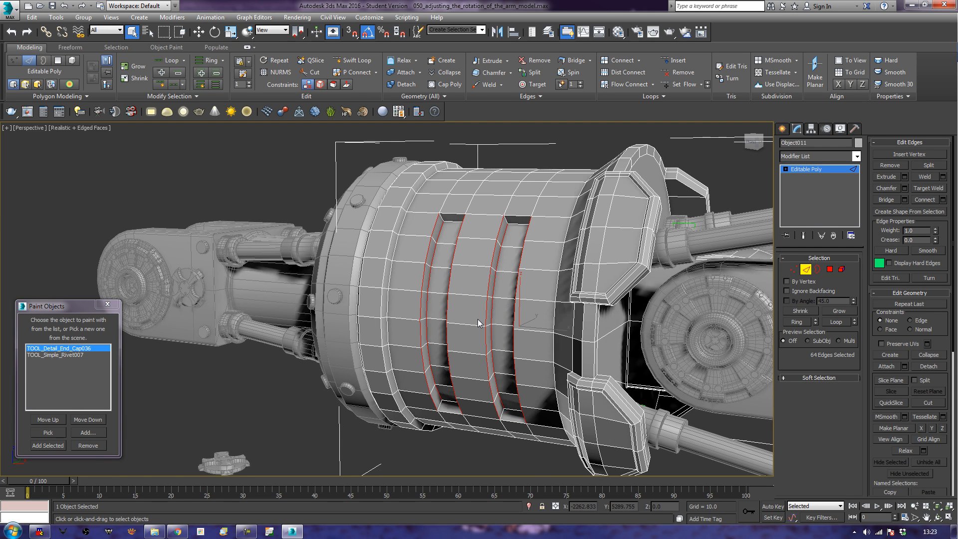
Add the short edges at both ends of the two slots to the edge selection
middle_drag(502, 270, 534, 297)
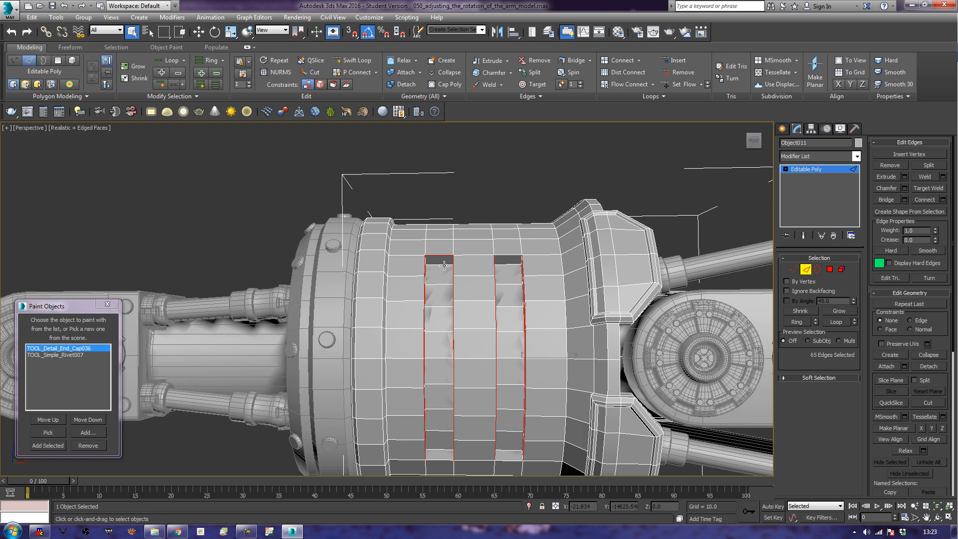
alt+middle_drag(458, 321, 495, 342)
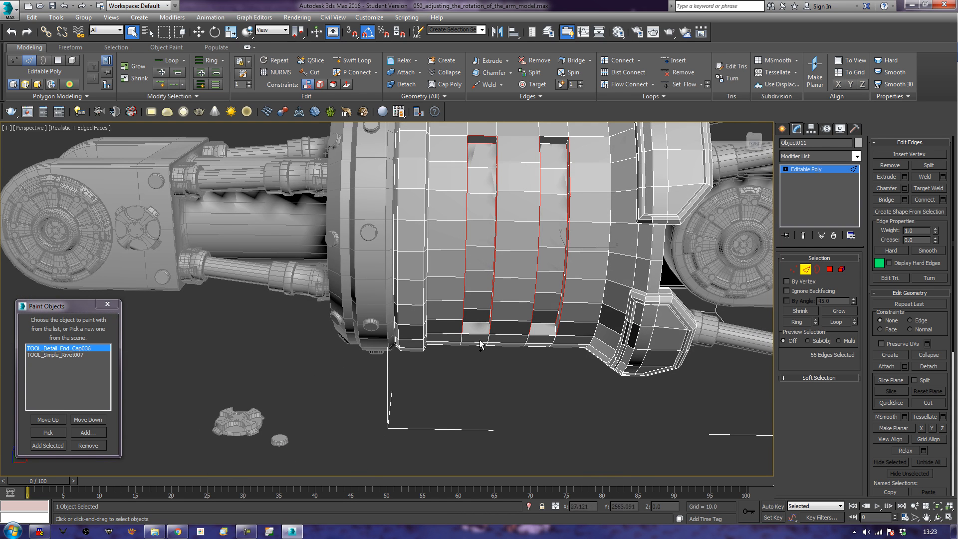
ctrl+click(474, 325)
ctrl+click(546, 337)
alt+middle_drag(547, 337, 560, 320)
ctrl+click(521, 334)
Chamfer the selected slot edges by 0.651 with one segment, and clear the edge selection
scroll(560, 320, up, 6)
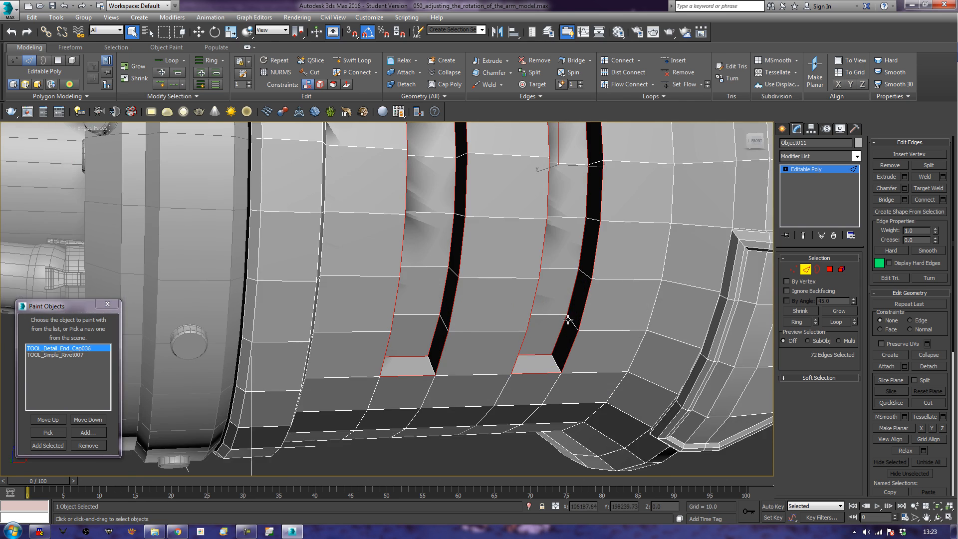
click(905, 188)
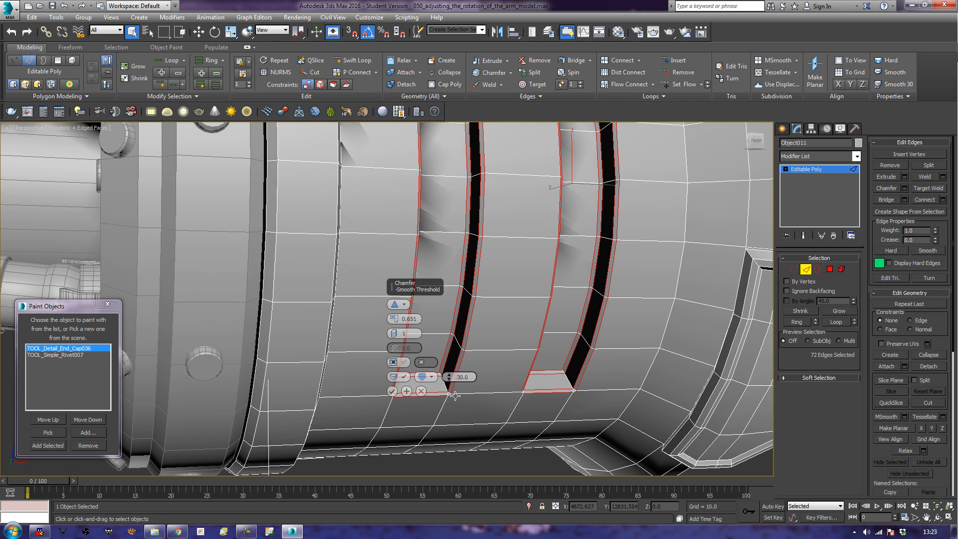
click(393, 390)
scroll(517, 354, down, 8)
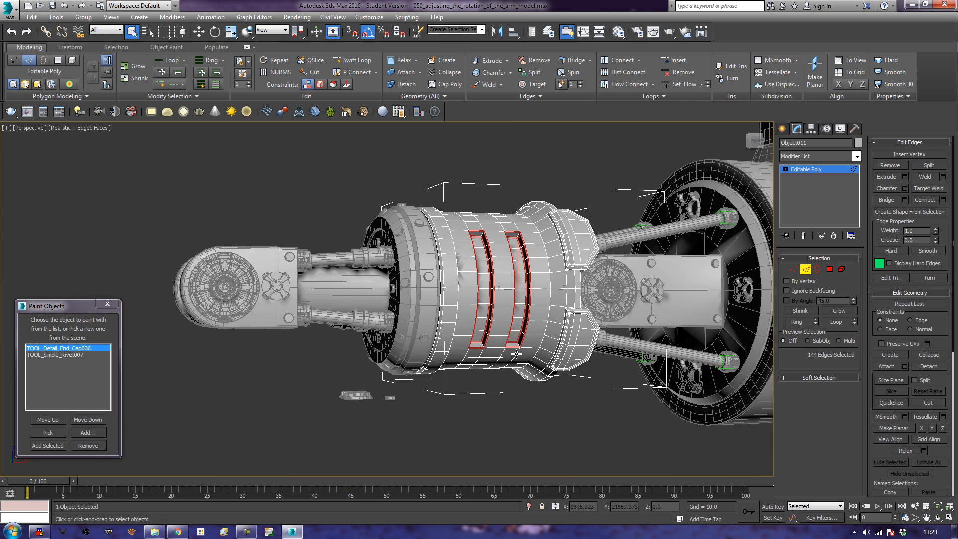
click(477, 445)
Leave edge editing and apply an OpenSubdiv modifier to the slotted cylindrical section
alt+middle_drag(477, 445, 465, 387)
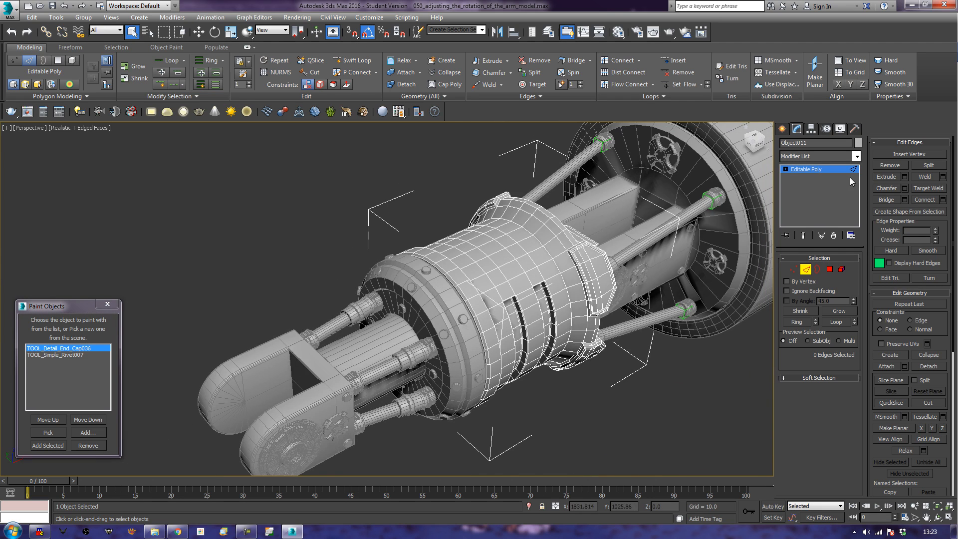
click(807, 270)
click(836, 157)
scroll(829, 167, down, 5)
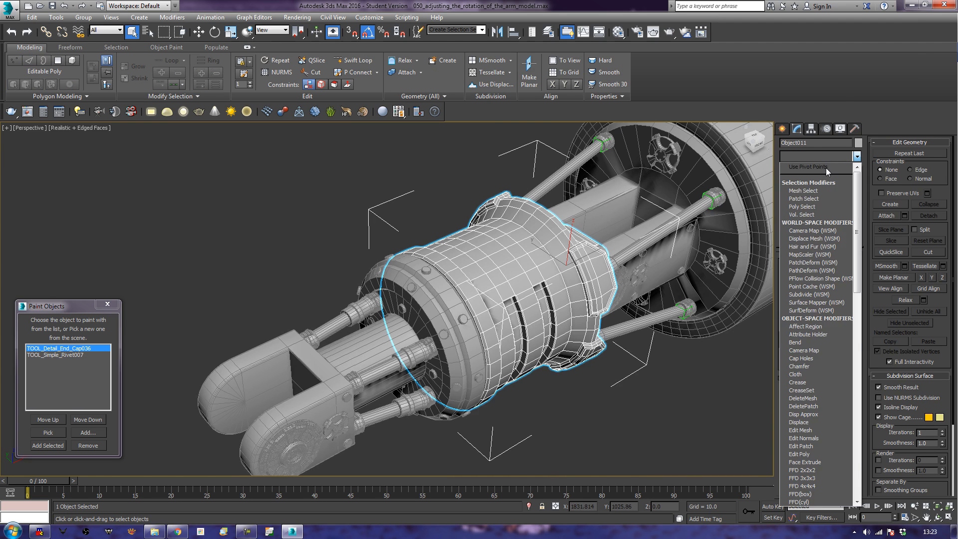
scroll(826, 168, down, 15)
click(826, 168)
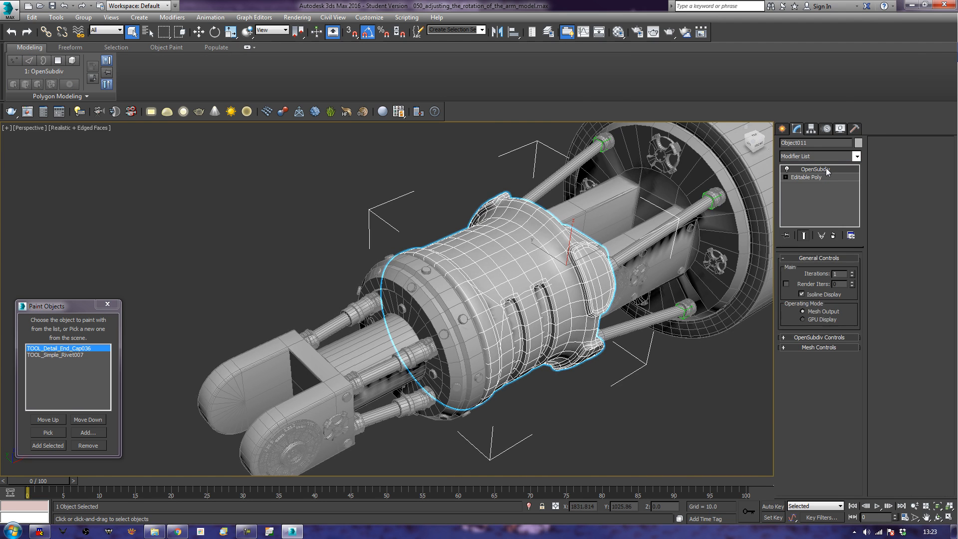
Inspect the smoothed arm with and without edged faces, and undo the OpenSubdiv modifier
click(634, 399)
alt+middle_drag(634, 399, 619, 383)
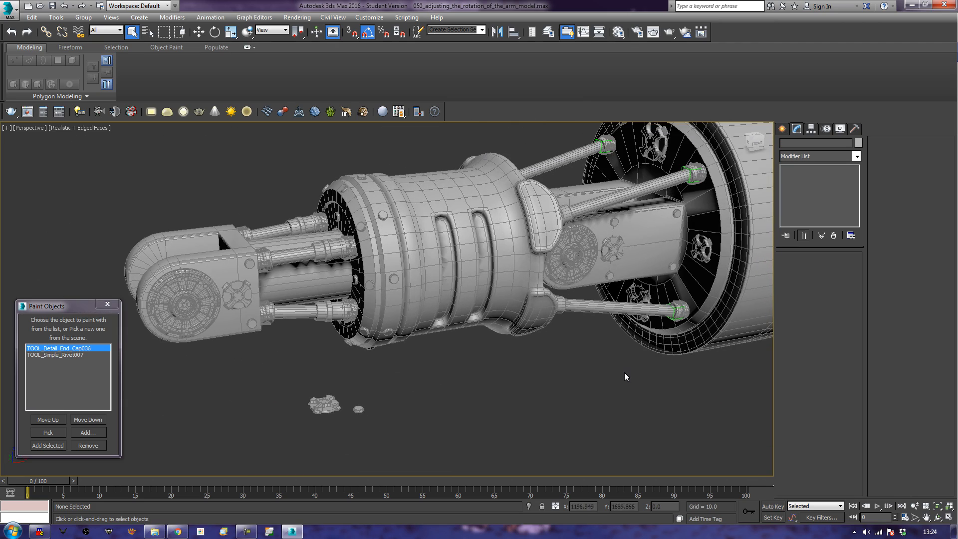
key(F4)
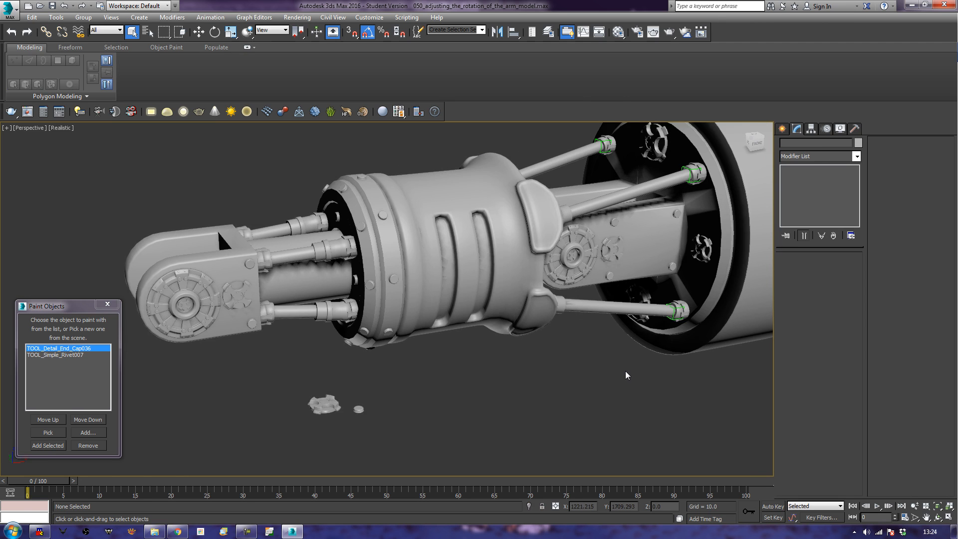
key(F4)
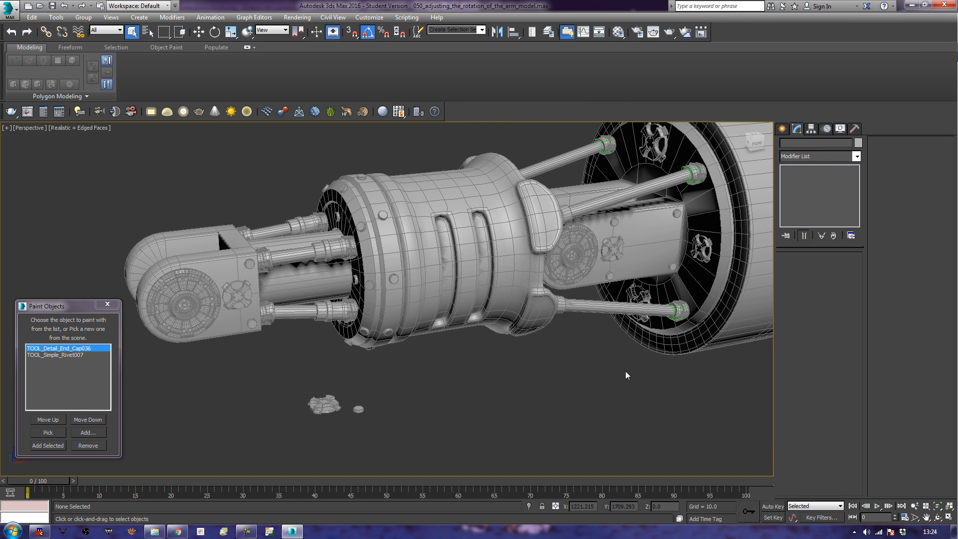
click(535, 262)
key(ctrl+z)
Add supporting edge loops along the rim between the raised pads of the cylindrical section with Swift Loop
middle_drag(534, 261, 499, 281)
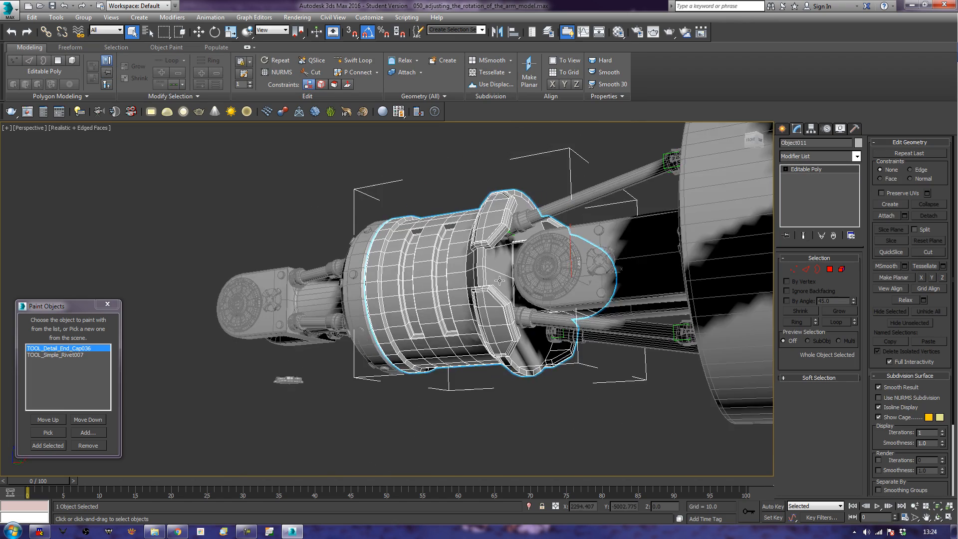
scroll(500, 267, up, 5)
middle_drag(499, 176, 489, 306)
middle_drag(479, 356, 494, 212)
click(353, 60)
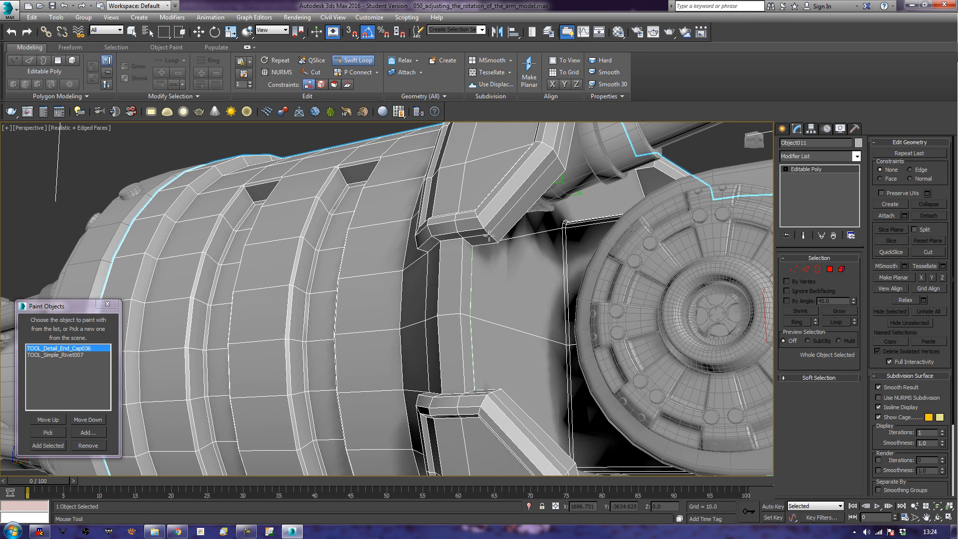
alt+middle_drag(500, 241, 480, 239)
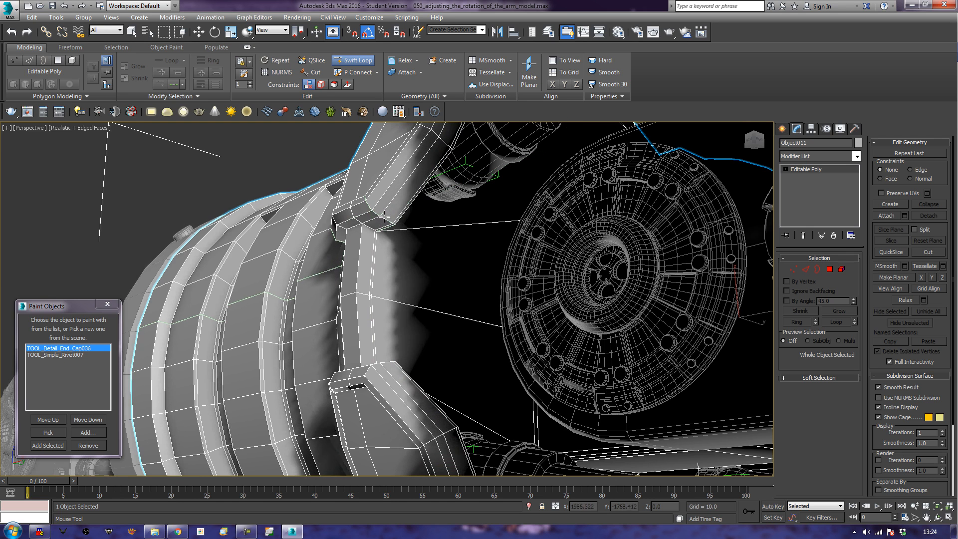
alt+middle_drag(375, 215, 381, 192)
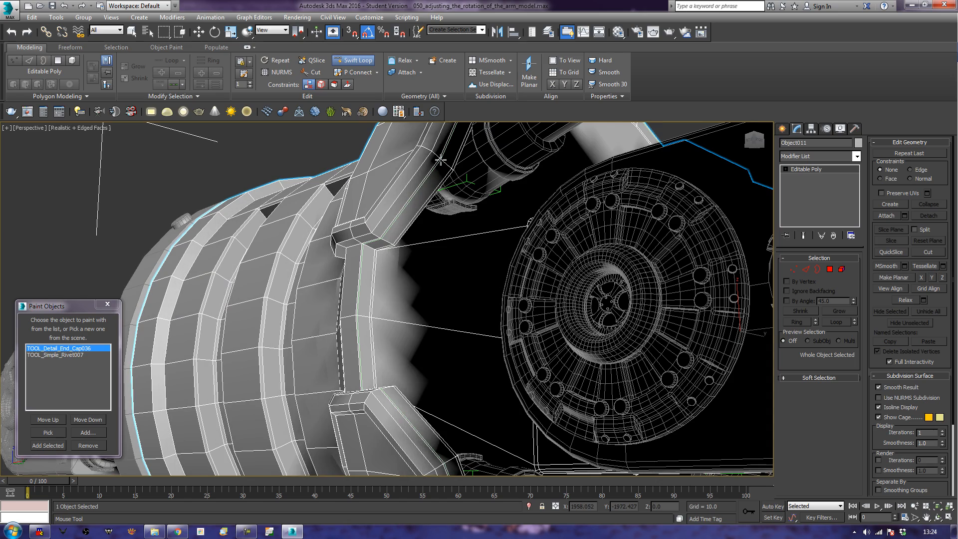
mouse_move(438, 158)
alt+middle_down()
mouse_move(397, 256)
mouse_move(412, 339)
mouse_move(423, 316)
alt+middle_up()
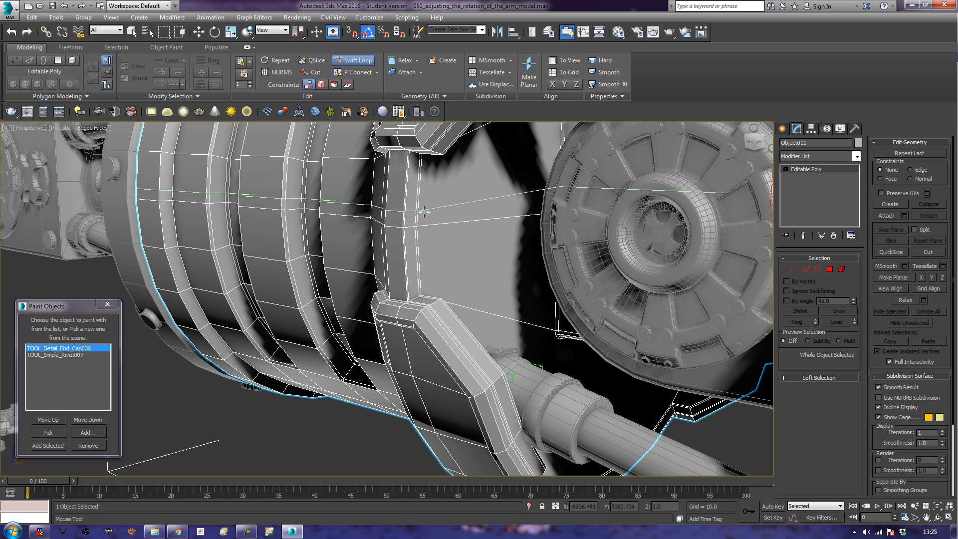
Leave Swift Loop and isolate the selected cylindrical section
key(w)
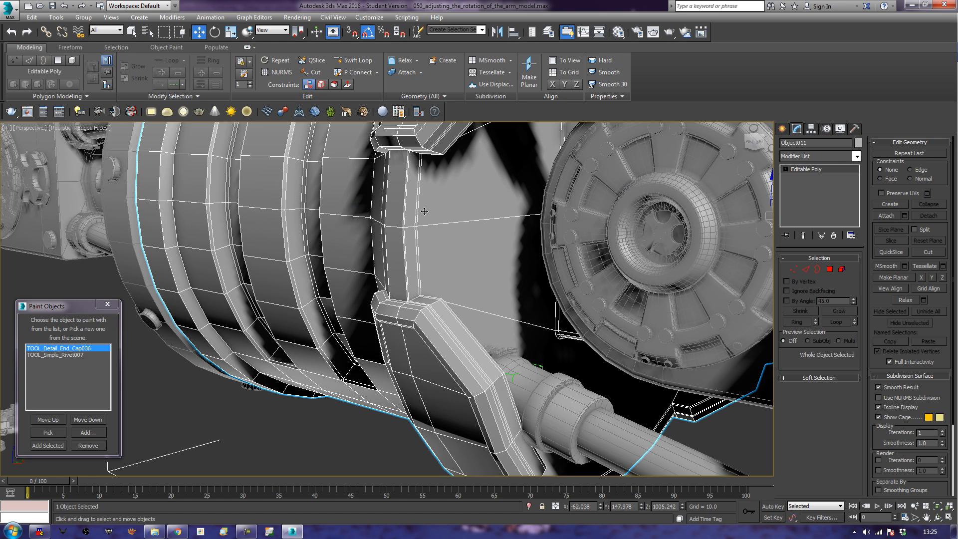
right_click(425, 211)
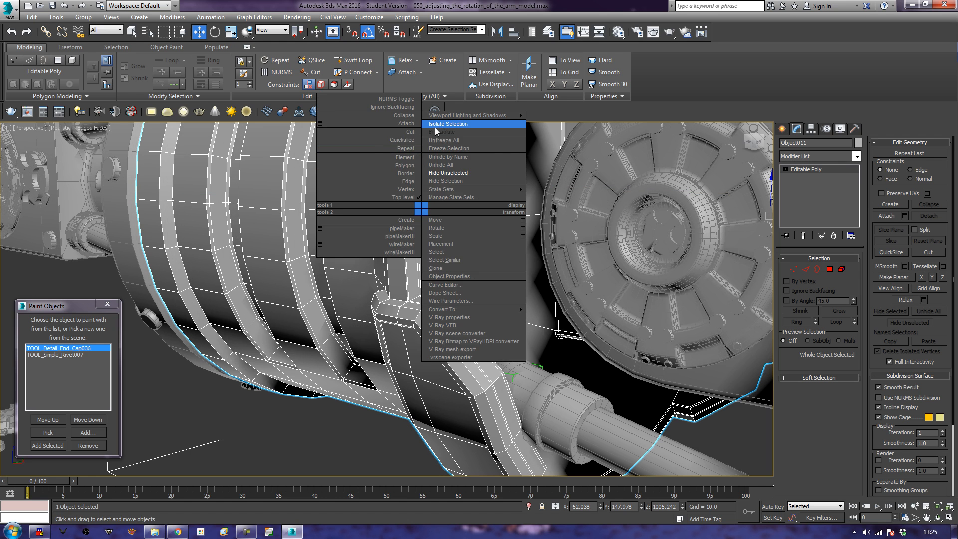
click(439, 124)
Add supporting edge loops to the raised pads around the flange with Swift Loop
mouse_move(373, 292)
alt+middle_down()
mouse_move(378, 354)
mouse_move(368, 287)
alt+middle_up()
scroll(338, 286, up, 5)
scroll(353, 276, up, 3)
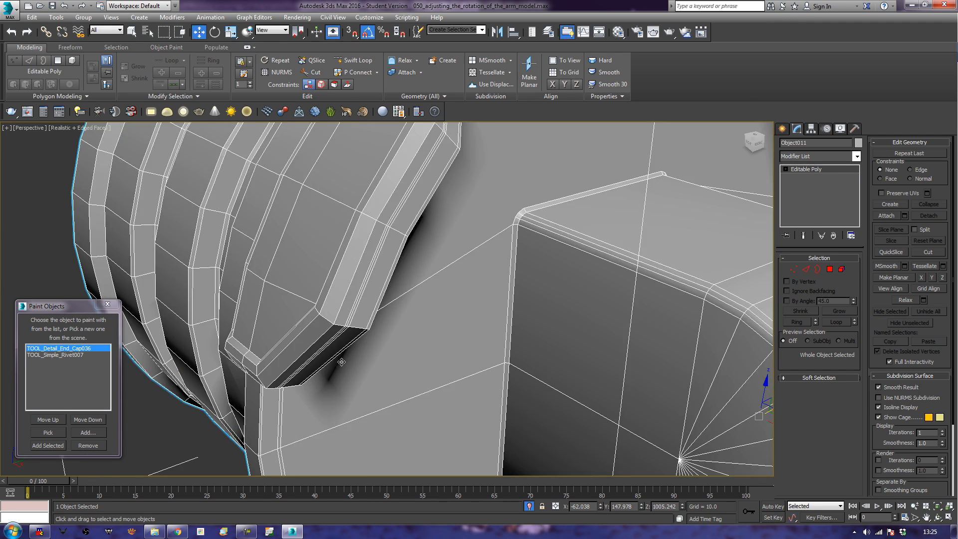
middle_drag(342, 362, 403, 244)
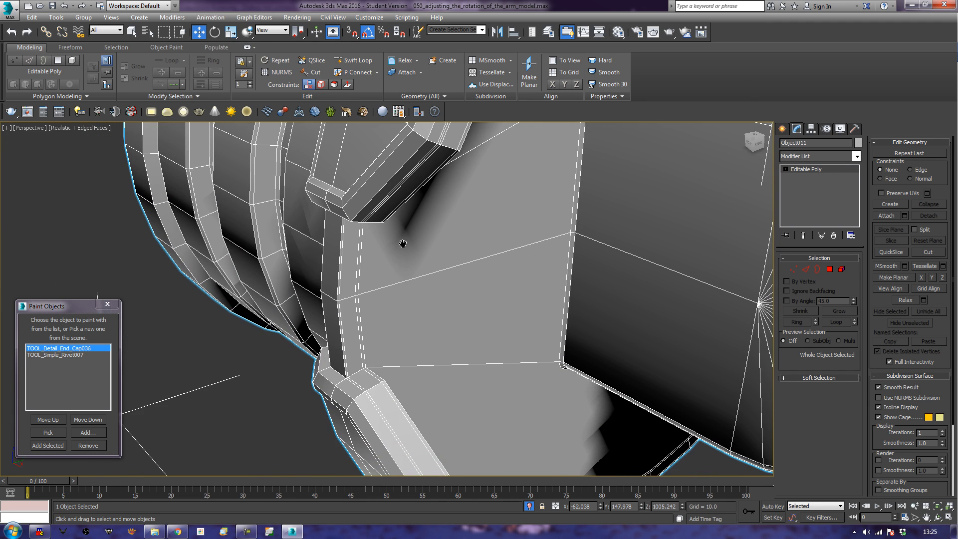
click(356, 60)
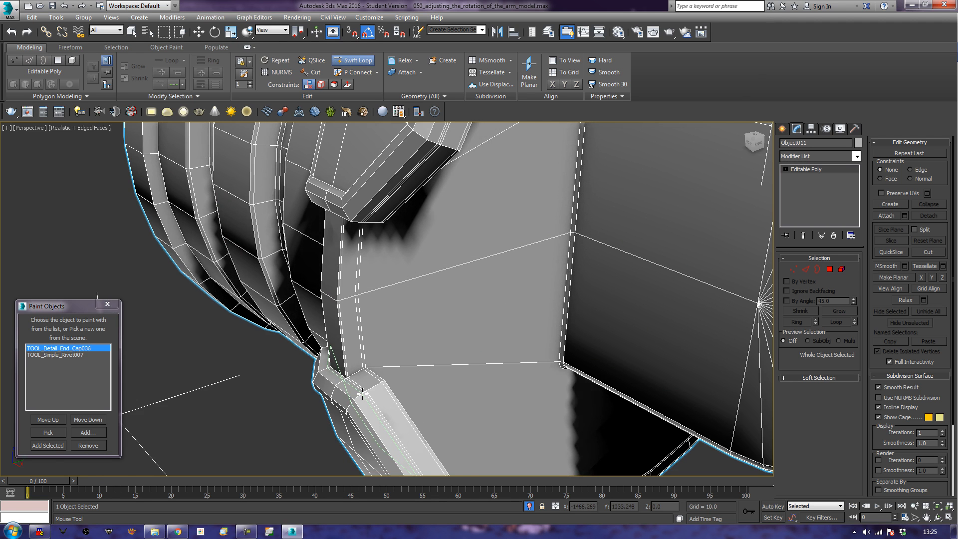
click(362, 394)
middle_drag(362, 395, 402, 259)
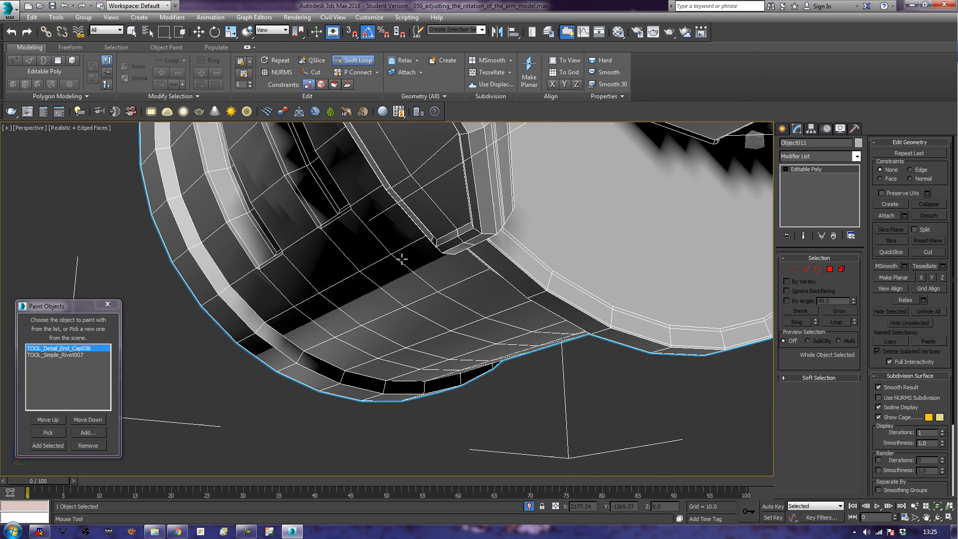
middle_drag(552, 250, 148, 268)
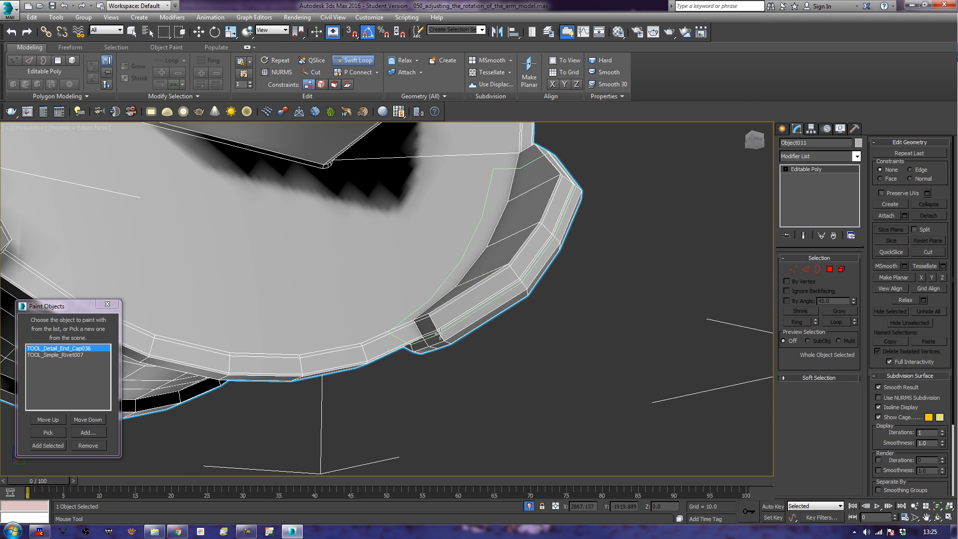
alt+middle_drag(441, 333, 506, 367)
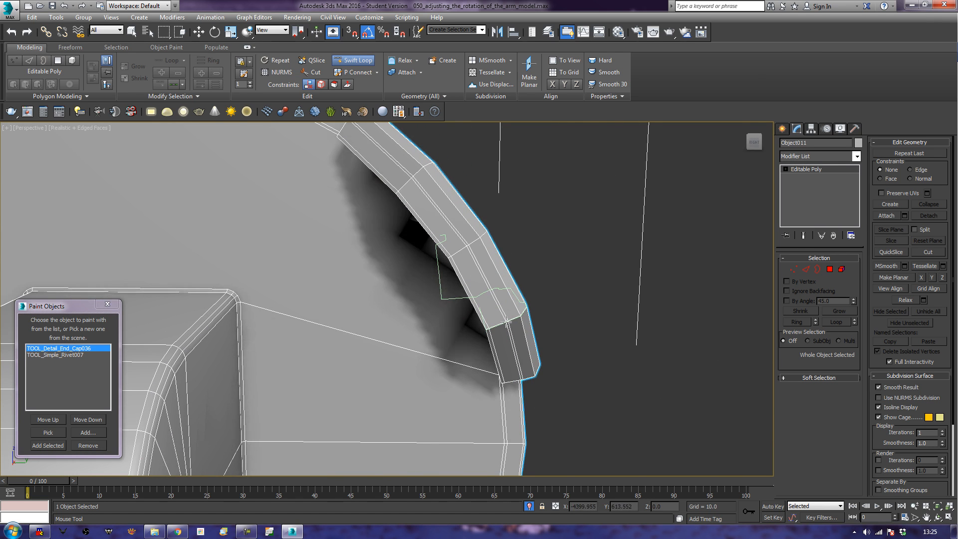
Insert an edge loop on the flange rim beside the raised pad and exit Swift Loop
scroll(494, 313, down, 7)
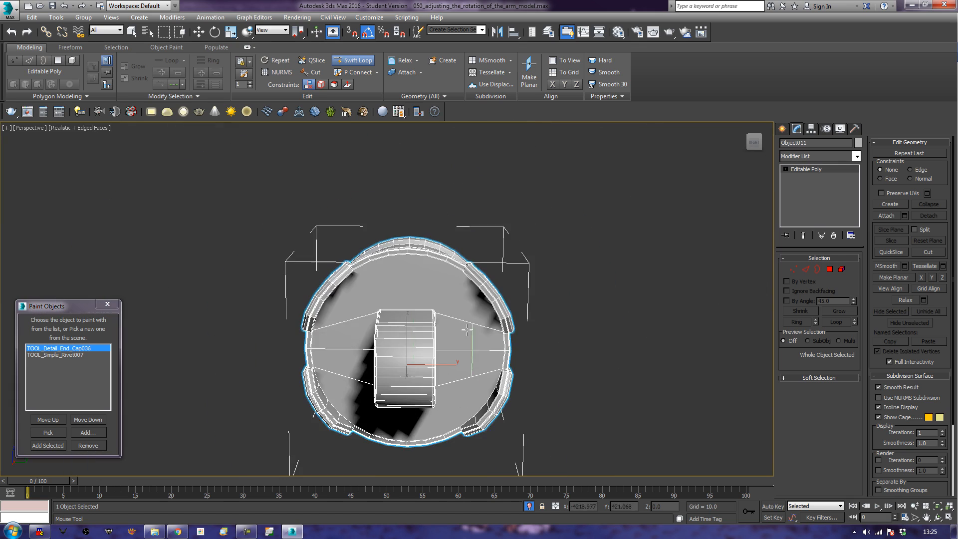
alt+middle_drag(305, 306, 420, 392)
scroll(419, 392, up, 5)
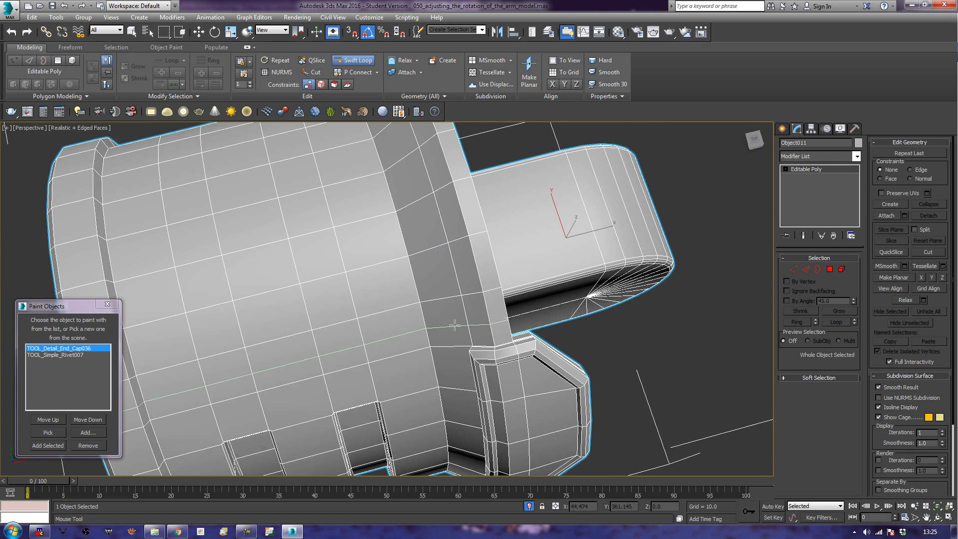
click(483, 292)
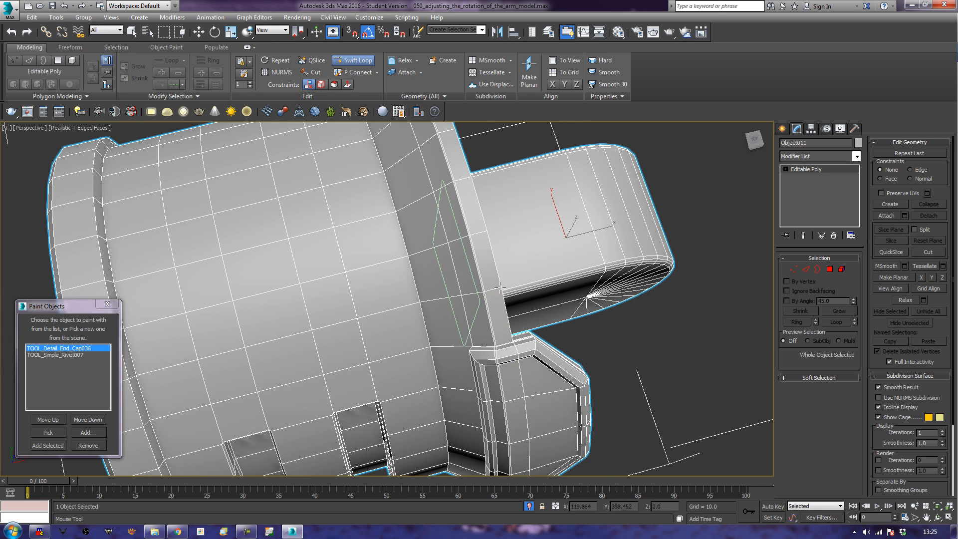
right_click(504, 287)
Close the Paint Objects window and restore the two-viewport layout, framing the isolated section in the shaded view
middle_drag(657, 371, 695, 358)
click(107, 304)
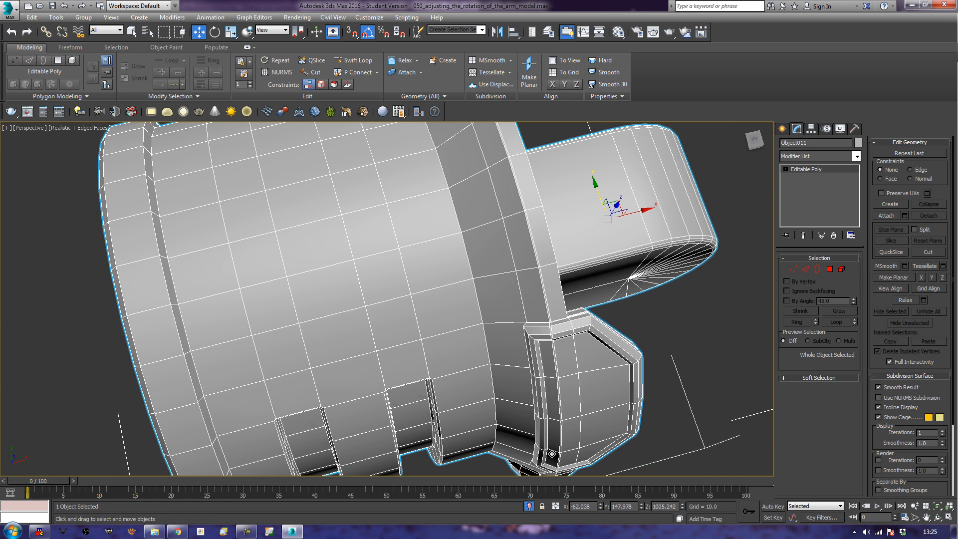
click(950, 518)
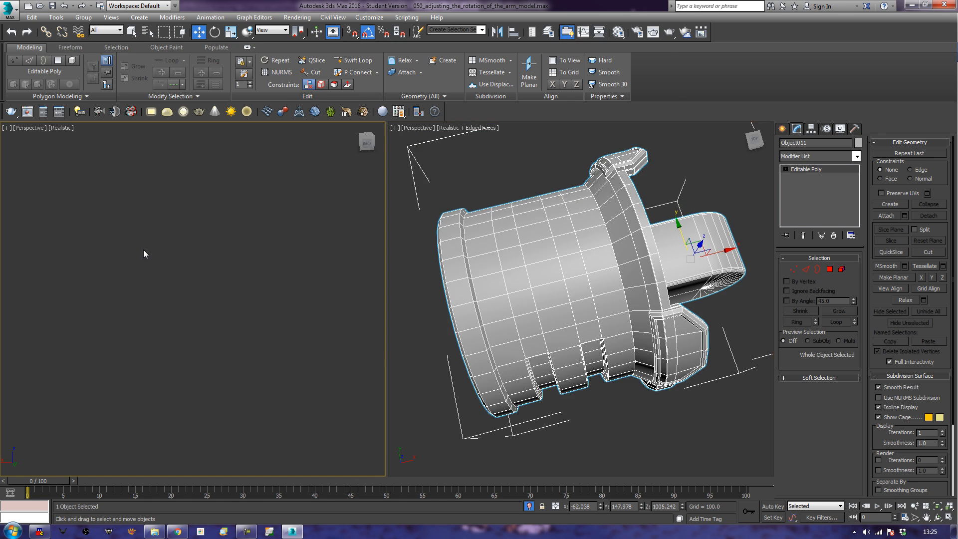
click(144, 252)
key(z)
alt+middle_drag(198, 275, 229, 257)
click(500, 285)
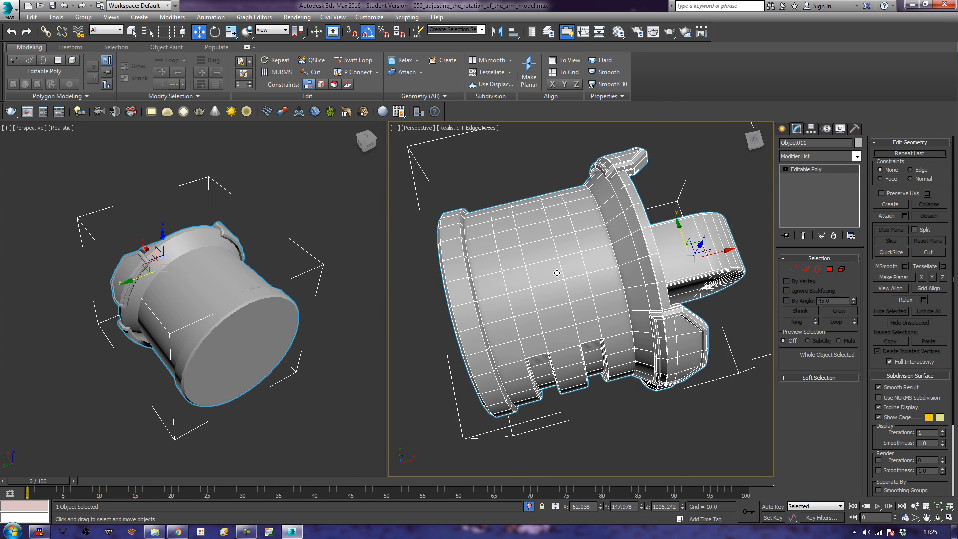
Clone the isolated cylindrical section as a single reference copy placed clear of the original
middle_drag(488, 278, 566, 349)
shift+drag(687, 311, 607, 22)
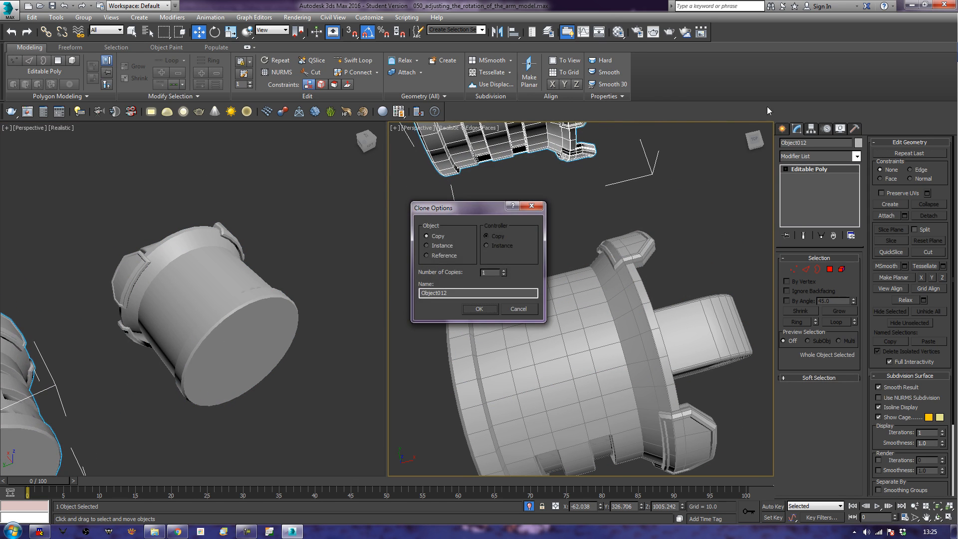
click(481, 309)
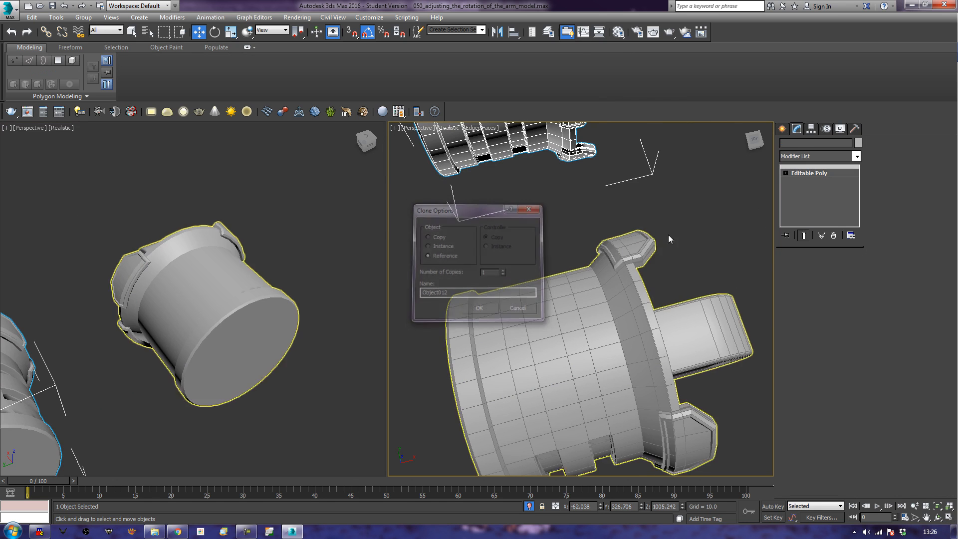
Apply an OpenSubdiv modifier with 2 iterations to the cloned section and view its smoothed result
click(833, 158)
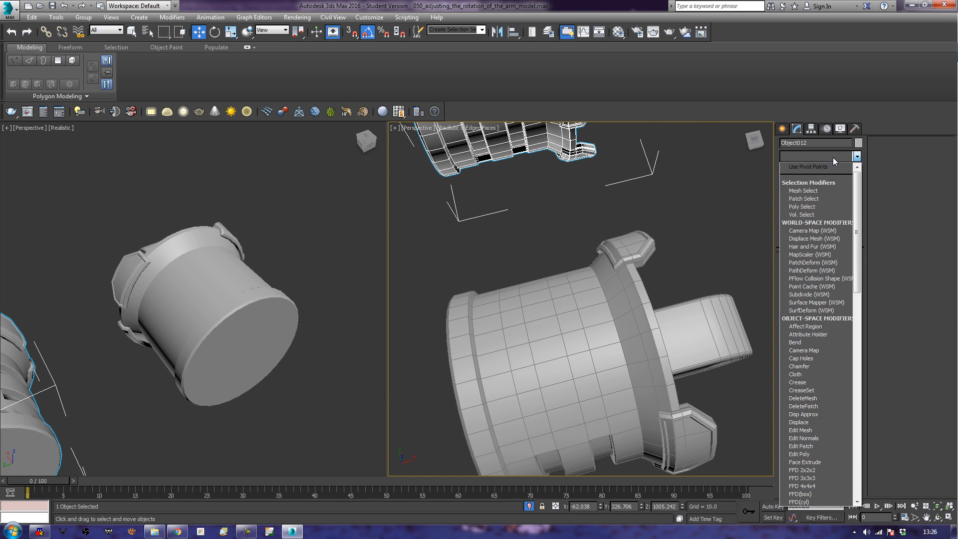
key(o)
key(o)
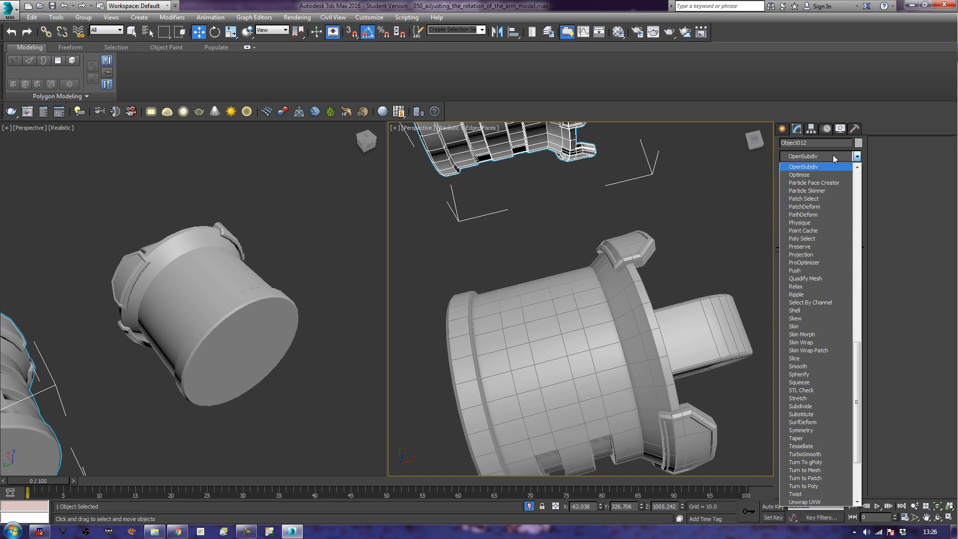
key(Return)
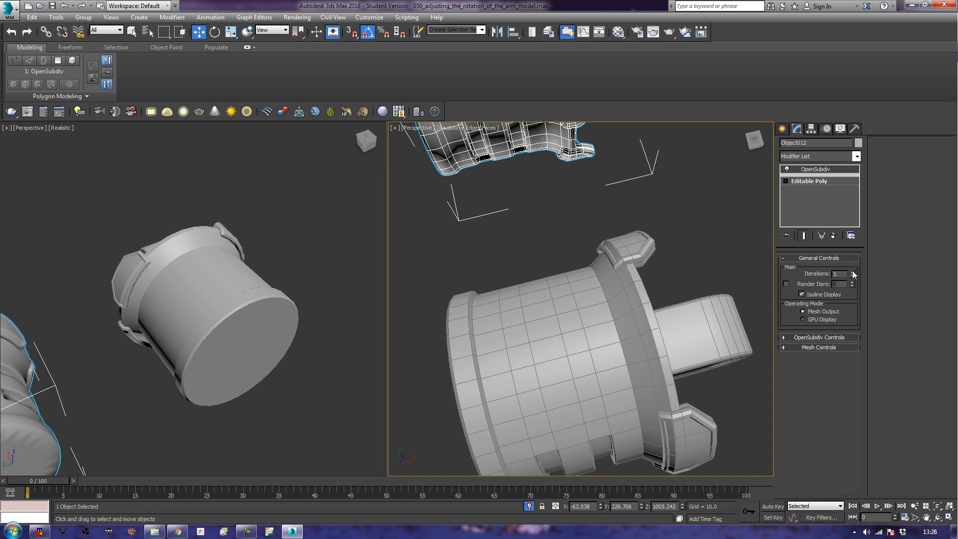
middle_drag(262, 294, 455, 166)
alt+middle_drag(109, 269, 339, 275)
alt+middle_drag(379, 261, 312, 271)
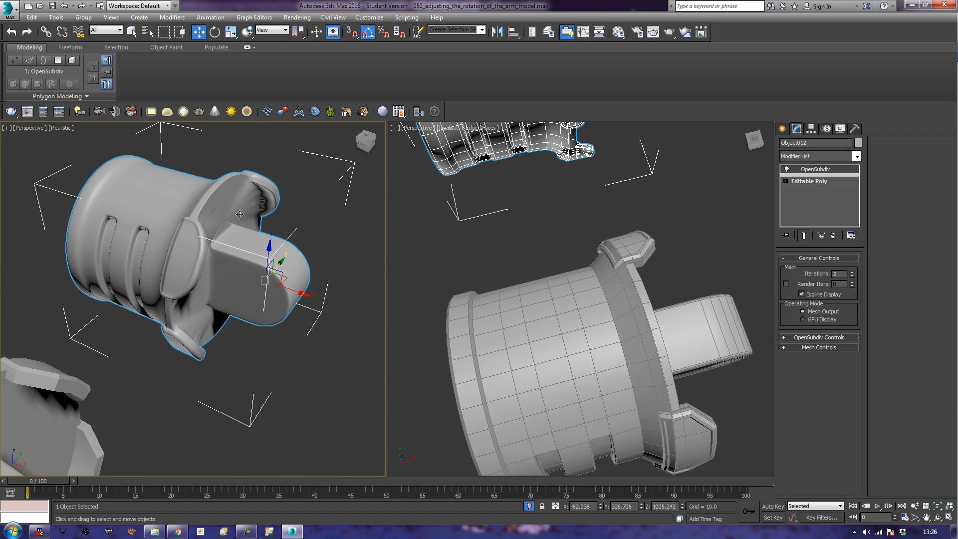
Inset the six polygons of the original section's flange face around the protruding block by 1.0
alt+middle_drag(652, 358, 567, 325)
middle_drag(449, 150, 617, 319)
click(581, 308)
alt+middle_drag(696, 298, 741, 277)
click(830, 269)
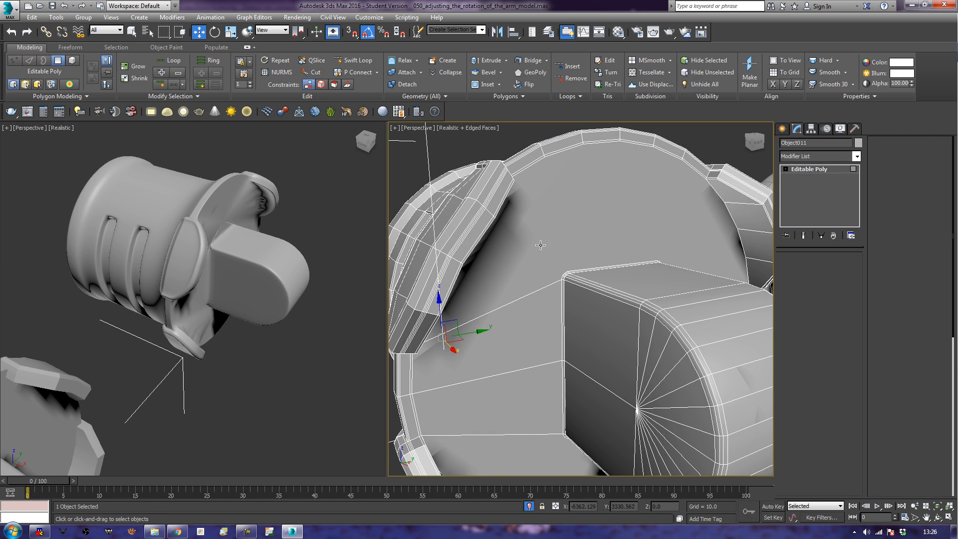
click(539, 246)
ctrl+click(512, 337)
click(510, 483)
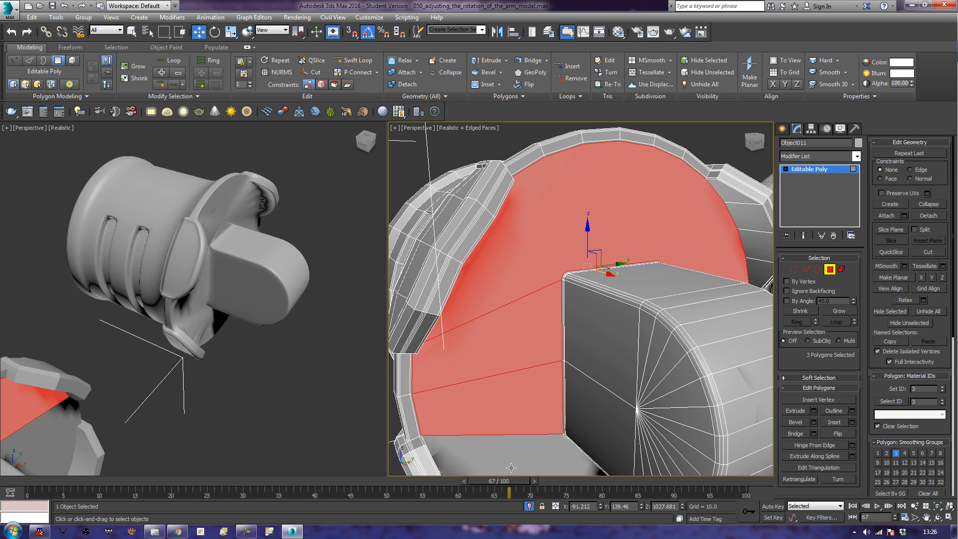
ctrl+click(511, 465)
alt+middle_drag(501, 396, 506, 343)
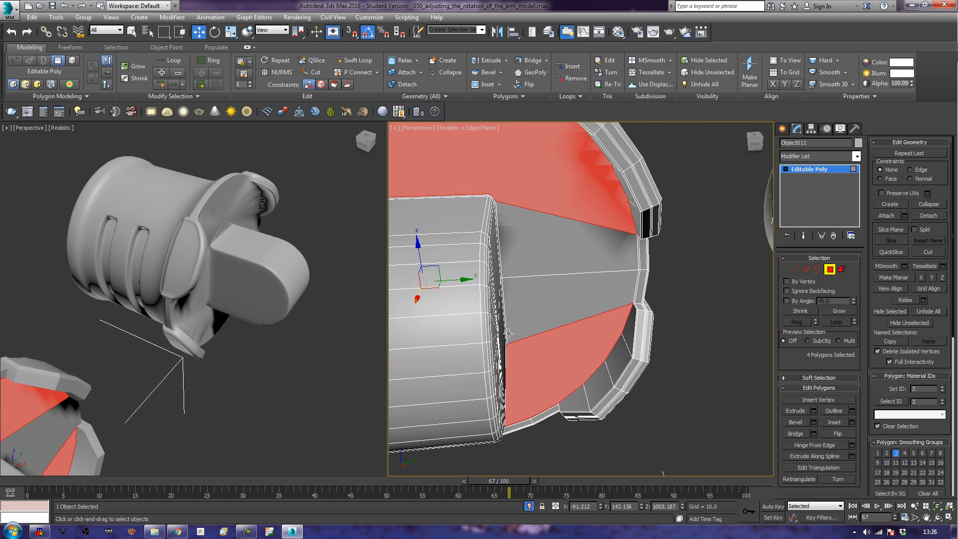
ctrl+click(526, 307)
ctrl+click(545, 261)
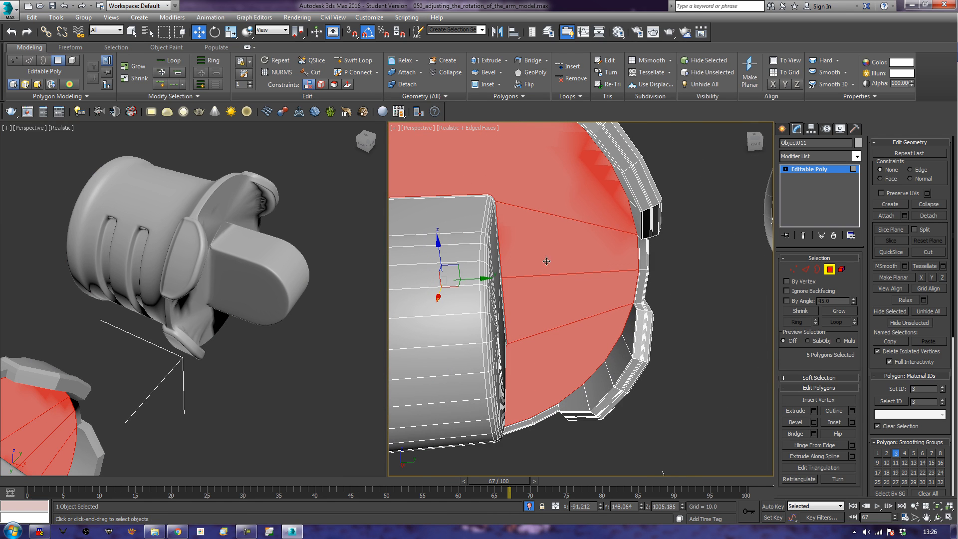
click(853, 423)
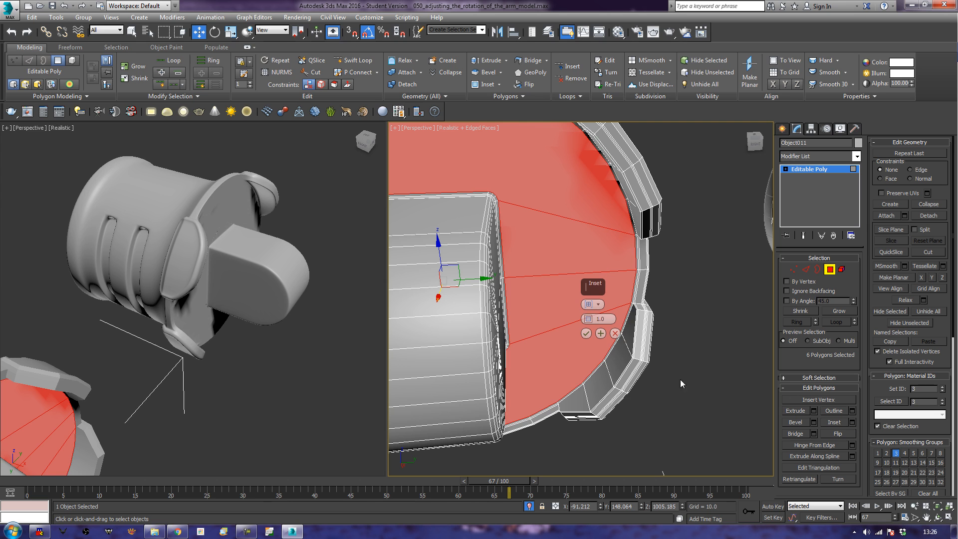
click(586, 333)
Leave sub-object editing, reselect the original section as a whole object and activate Swift Loop
alt+middle_drag(562, 256, 641, 262)
middle_drag(499, 269, 575, 266)
scroll(567, 267, up, 3)
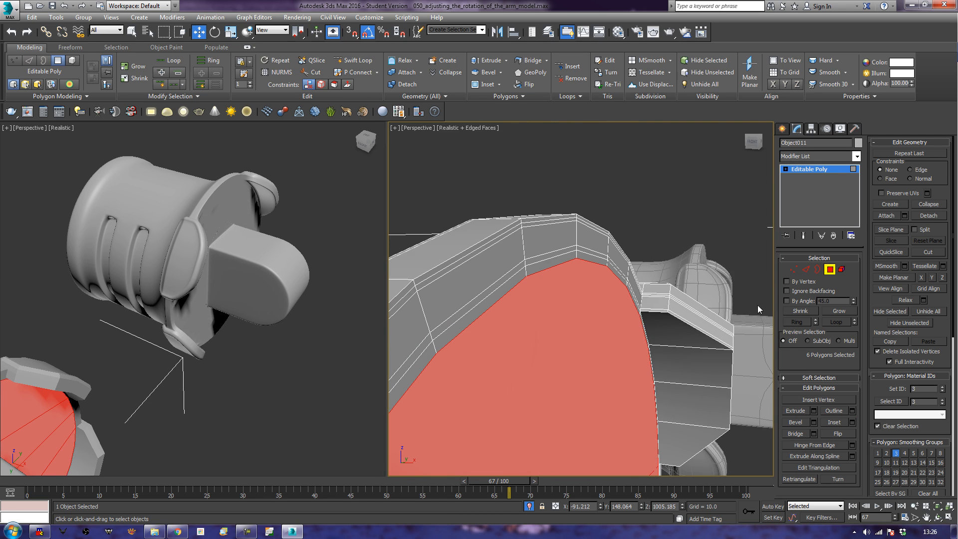
click(355, 60)
click(842, 270)
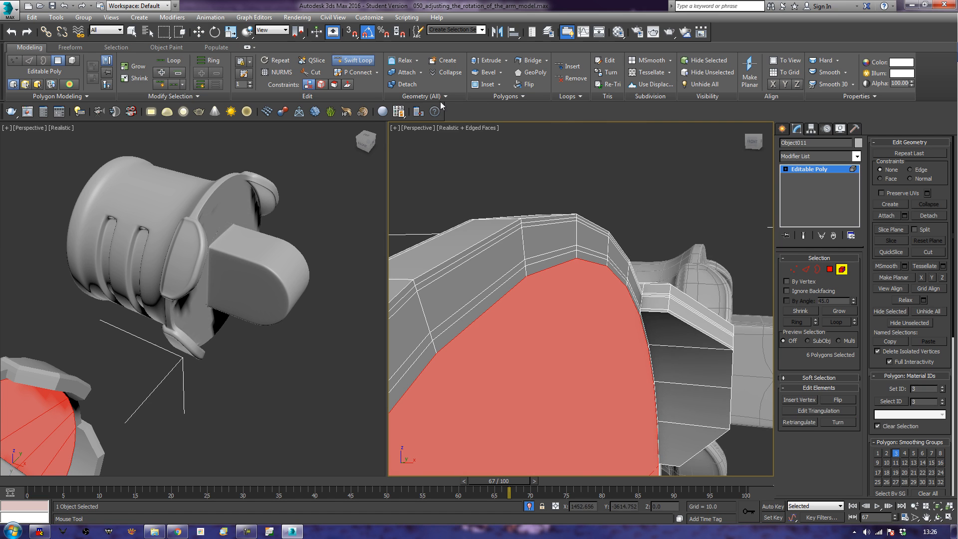
right_click(700, 216)
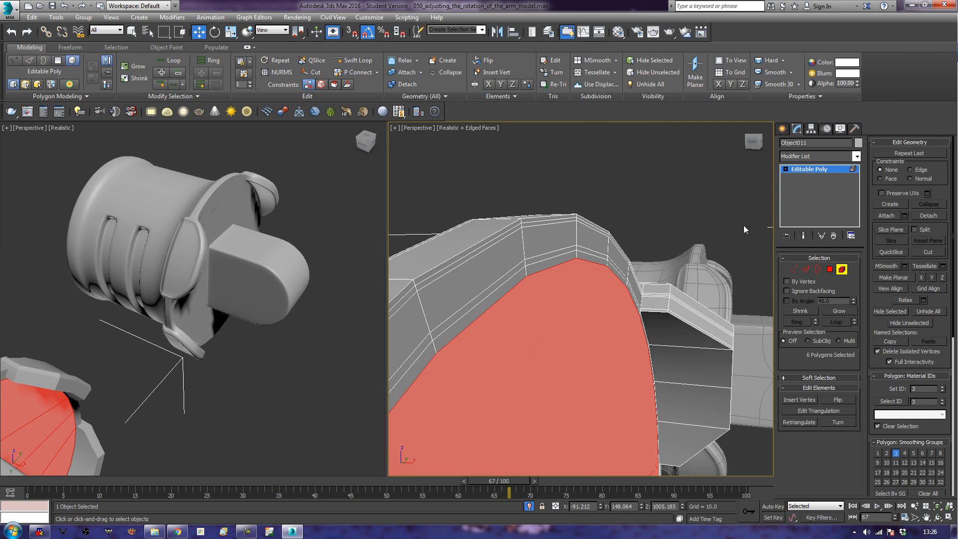
click(636, 164)
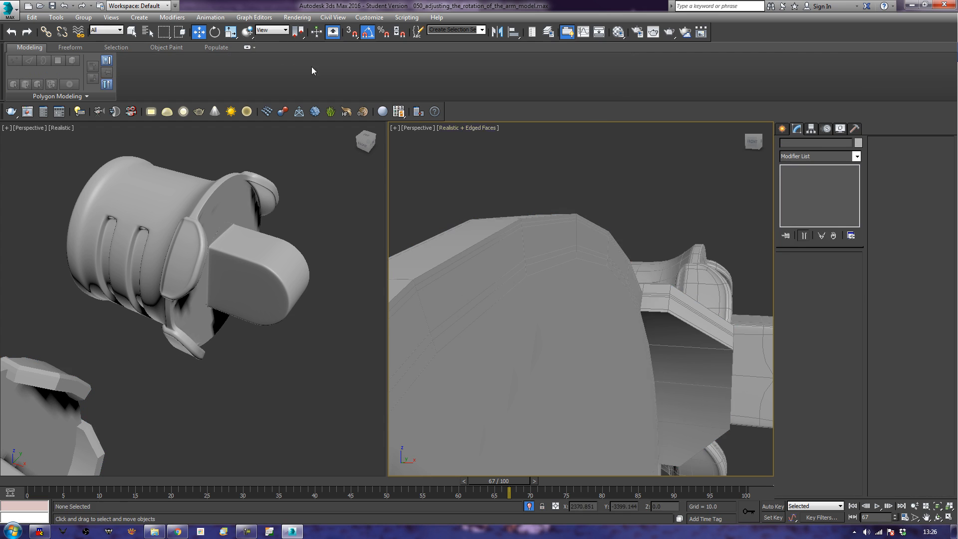
click(425, 242)
click(354, 60)
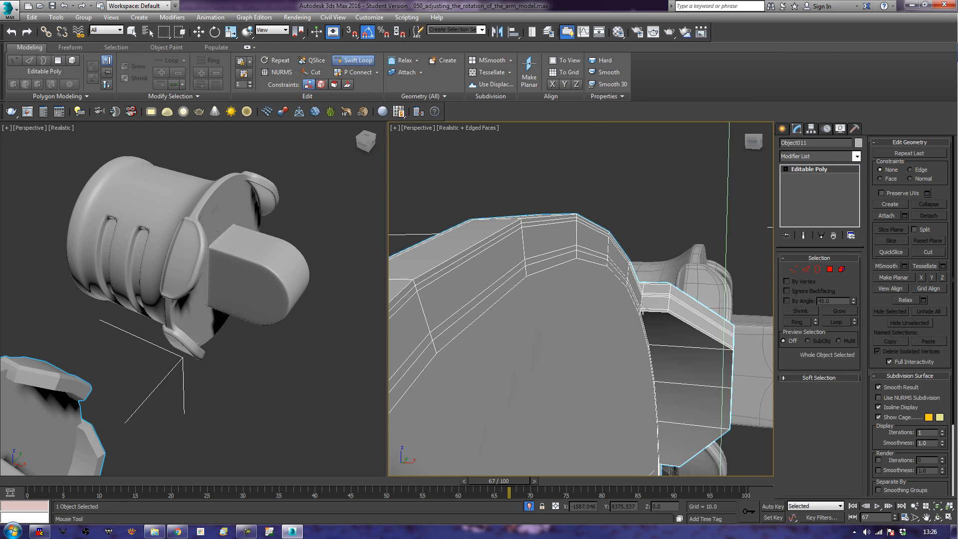
alt+middle_drag(663, 231, 514, 250)
scroll(516, 361, down, 5)
alt+middle_drag(514, 249, 663, 205)
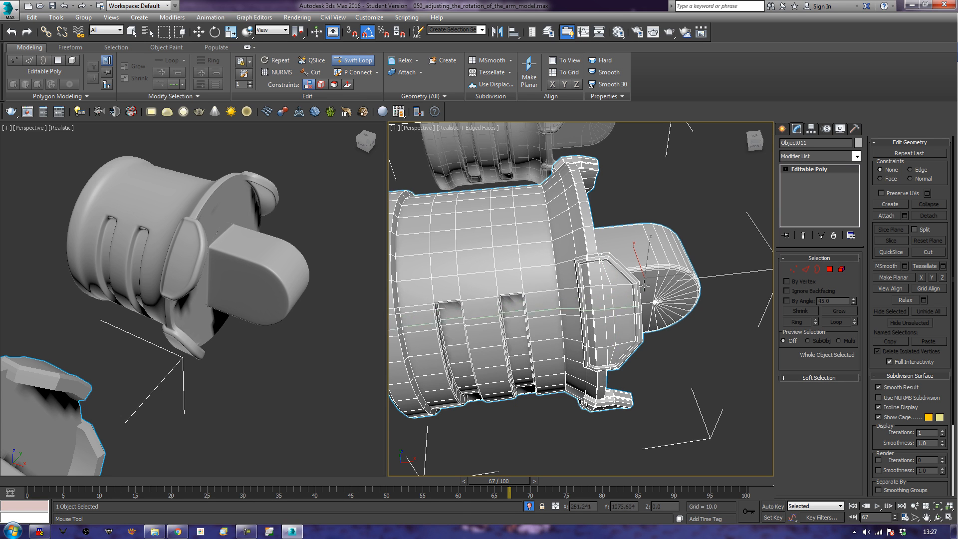
alt+middle_drag(638, 284, 624, 277)
scroll(624, 277, up, 5)
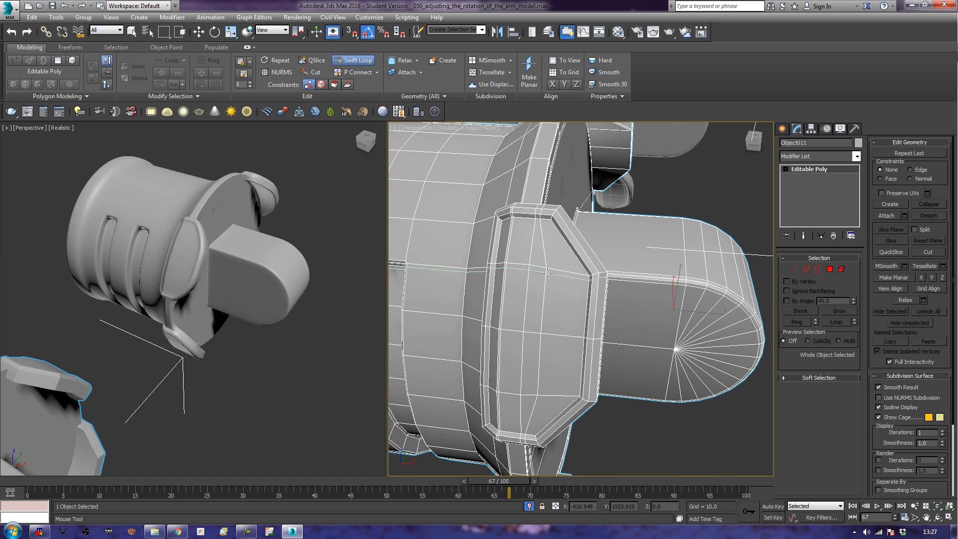
click(548, 272)
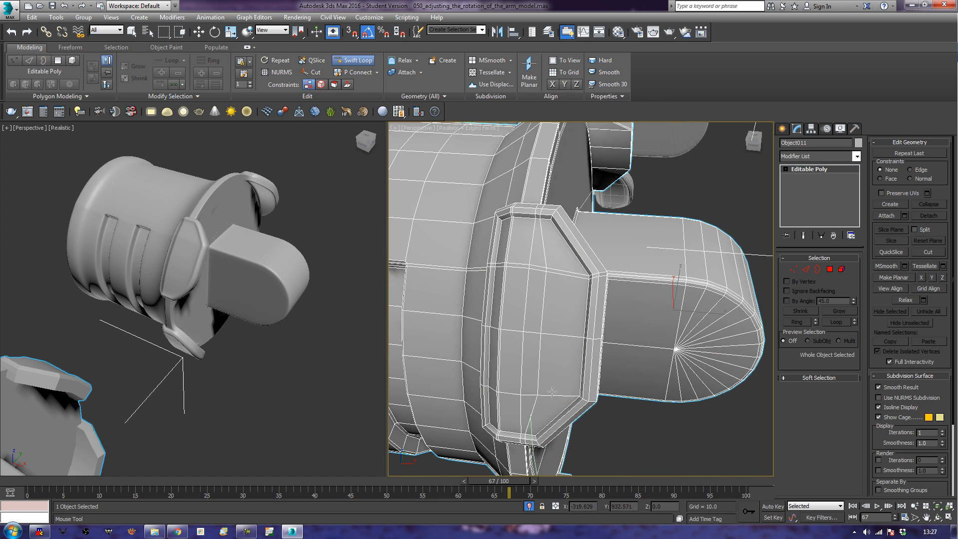
mouse_move(548, 387)
alt+middle_down()
mouse_move(531, 380)
mouse_move(564, 379)
alt+middle_up()
key(ctrl+z)
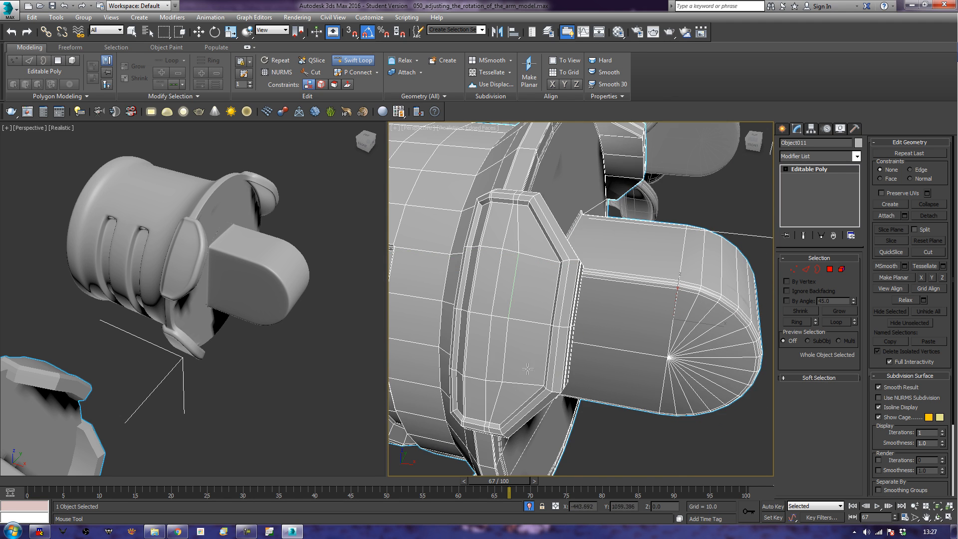
Insert supporting edge loops running through the raised pads of the flange, aligned with the flange rim
alt+middle_drag(463, 374, 506, 350)
middle_drag(551, 423, 573, 347)
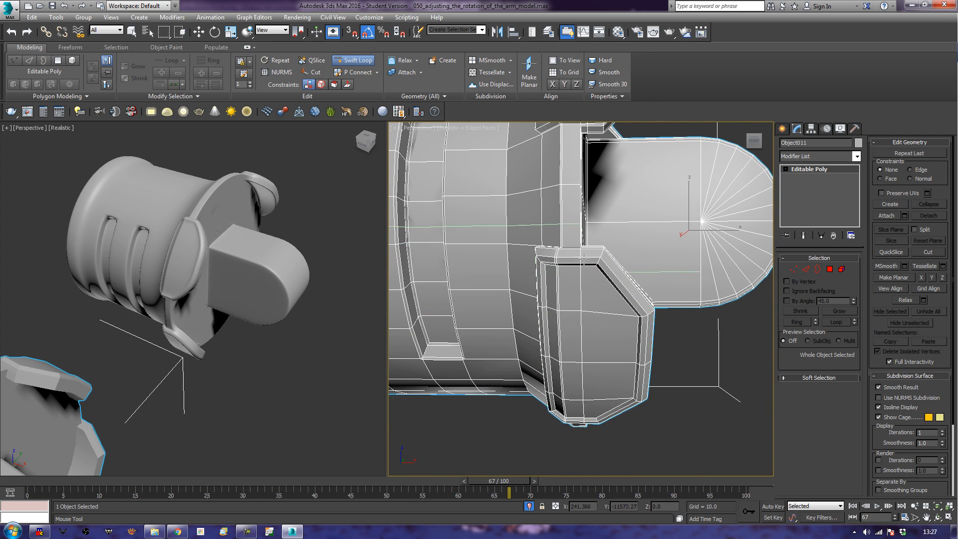
middle_drag(580, 261, 623, 351)
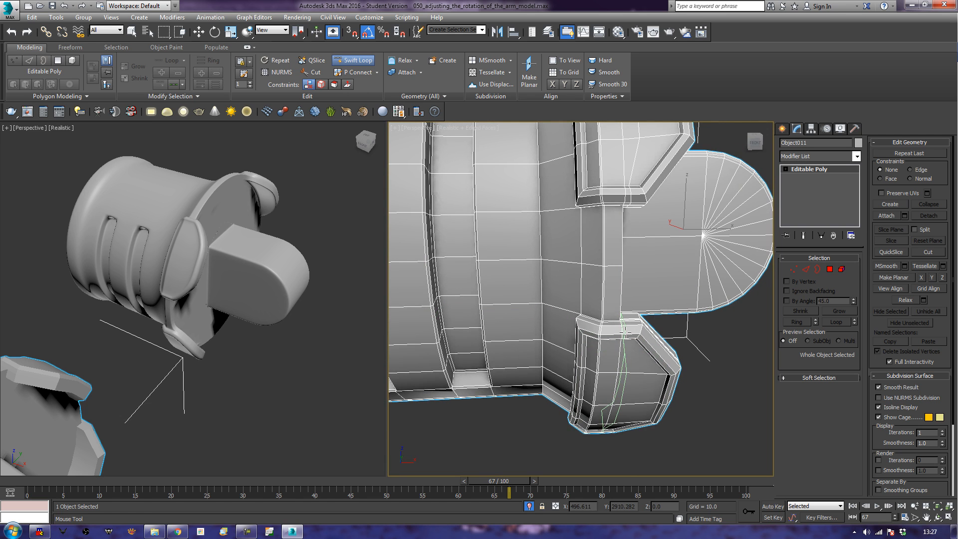
click(625, 330)
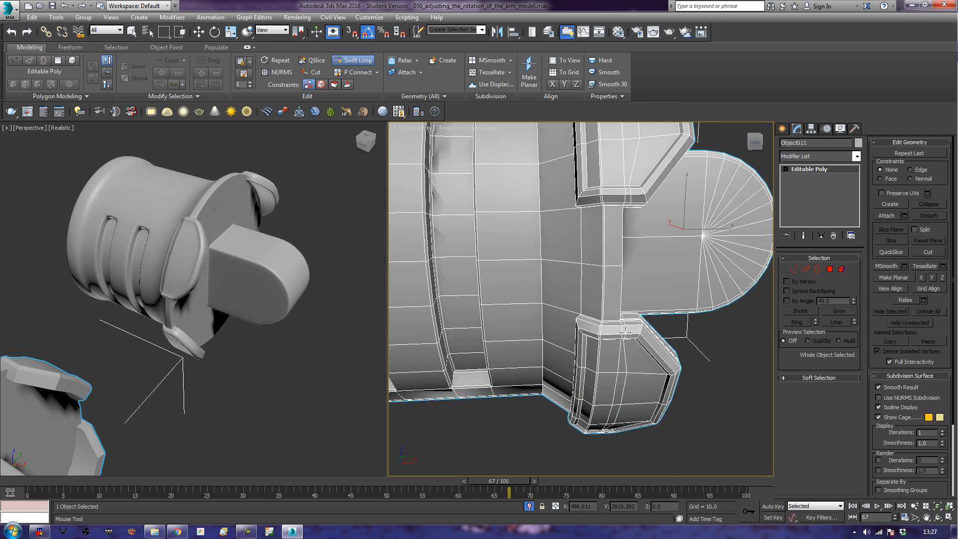
alt+middle_drag(627, 449, 520, 386)
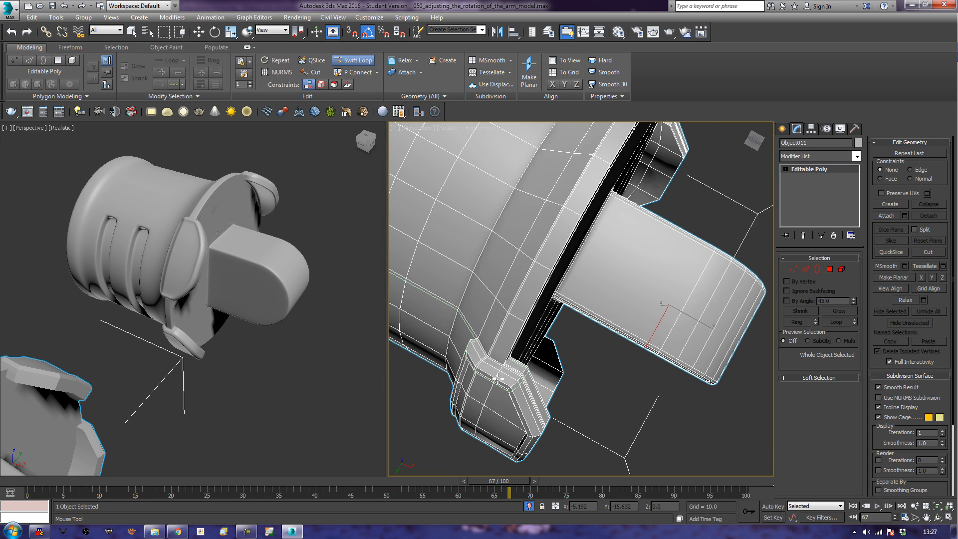
click(489, 410)
alt+middle_drag(630, 433, 736, 307)
alt+middle_drag(567, 225, 554, 249)
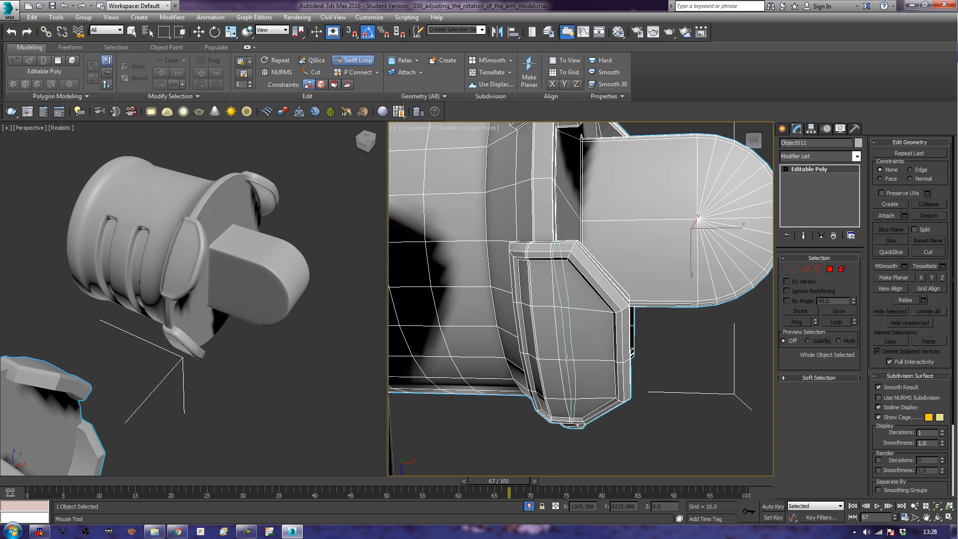
click(567, 358)
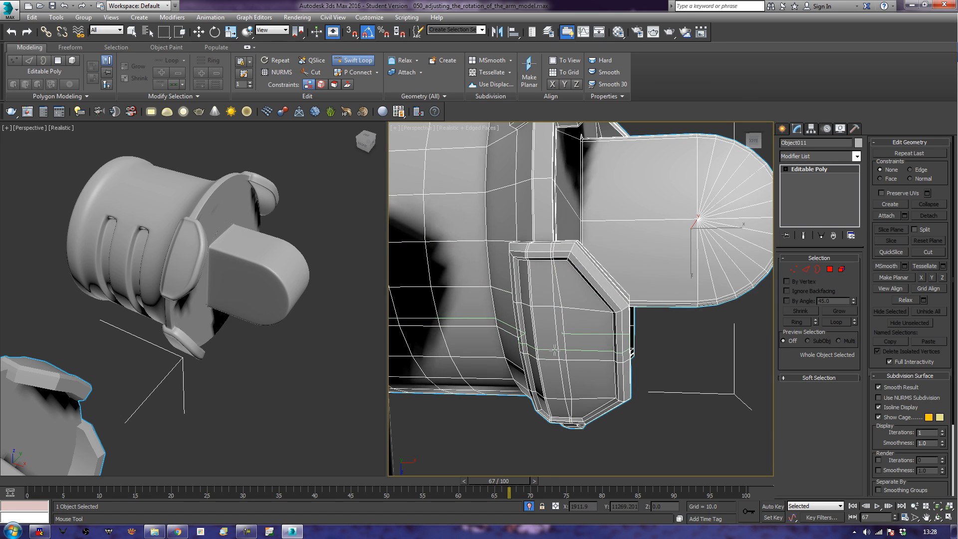
Leave Swift Loop, select the subdivided clone and frame it to check its smoothed surface
alt+middle_drag(555, 351, 572, 523)
mouse_move(296, 308)
alt+middle_down()
mouse_move(246, 310)
mouse_move(281, 305)
alt+middle_up()
click(286, 298)
key(w)
key(z)
alt+middle_drag(286, 282, 97, 274)
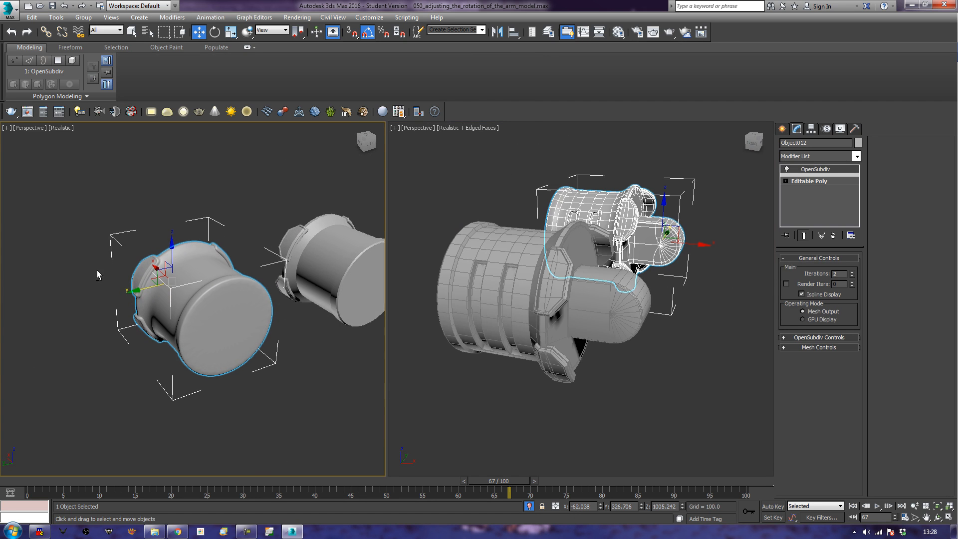
Reselect the original section and add supporting edge loops around its flared flange with Swift Loop
middle_drag(455, 336, 536, 362)
mouse_move(601, 348)
alt+middle_down()
mouse_move(610, 363)
mouse_move(607, 331)
alt+middle_up()
click(606, 331)
scroll(620, 321, up, 3)
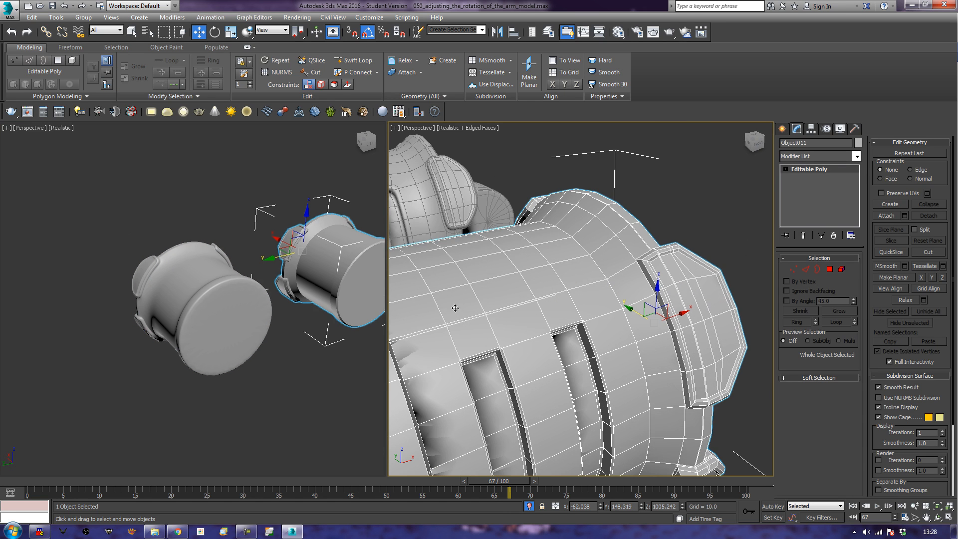
click(353, 60)
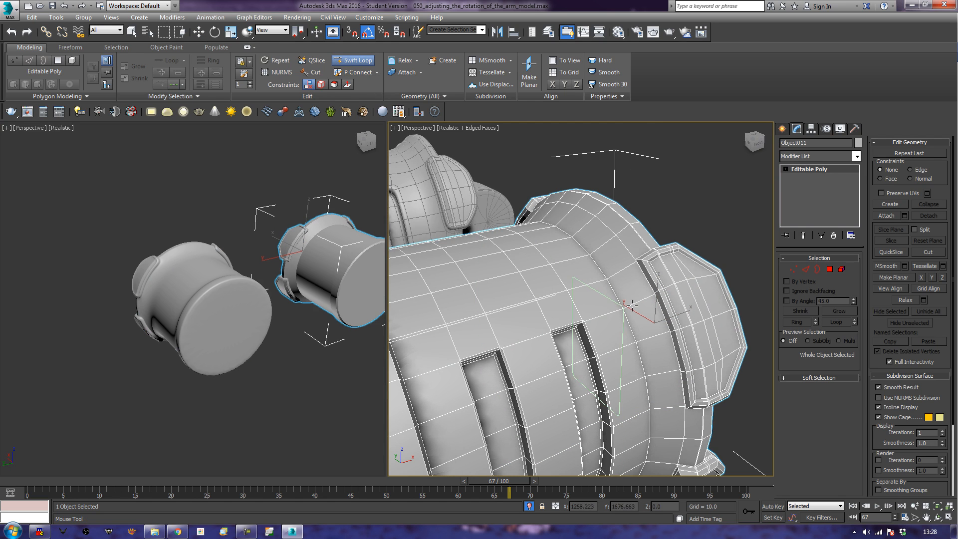
click(646, 375)
click(647, 377)
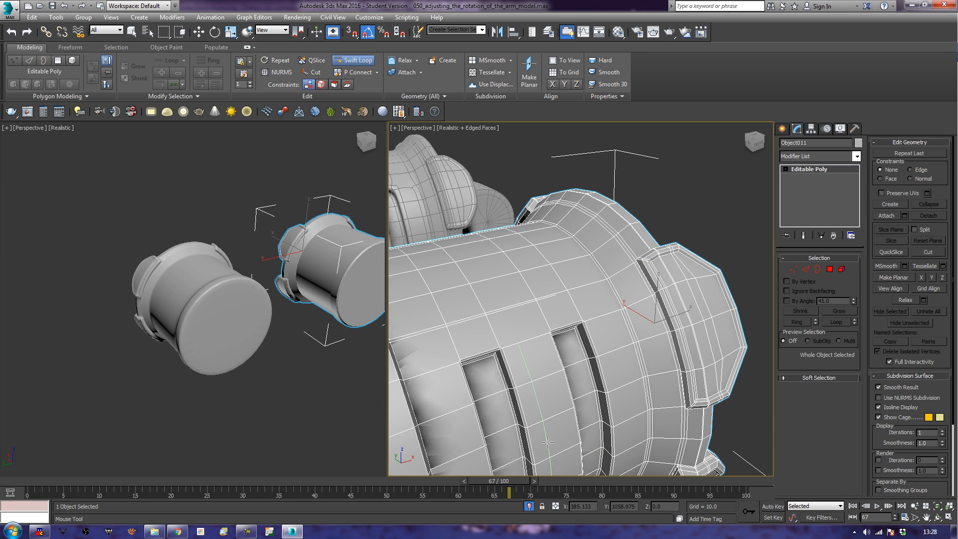
Insert a supporting edge loop around the border of the flange's raised pad and check the subdivided clone
alt+middle_drag(562, 427, 672, 326)
scroll(672, 325, up, 4)
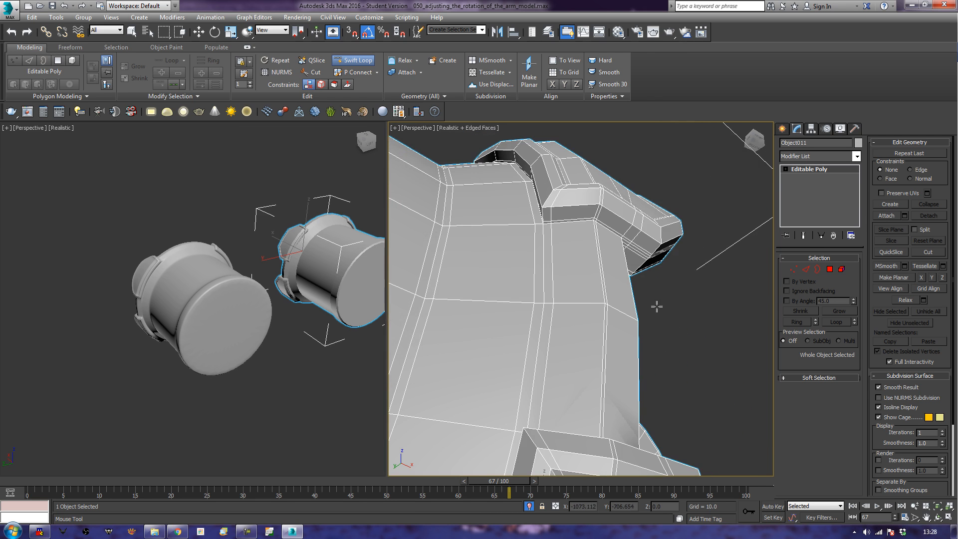
alt+middle_drag(546, 205, 529, 282)
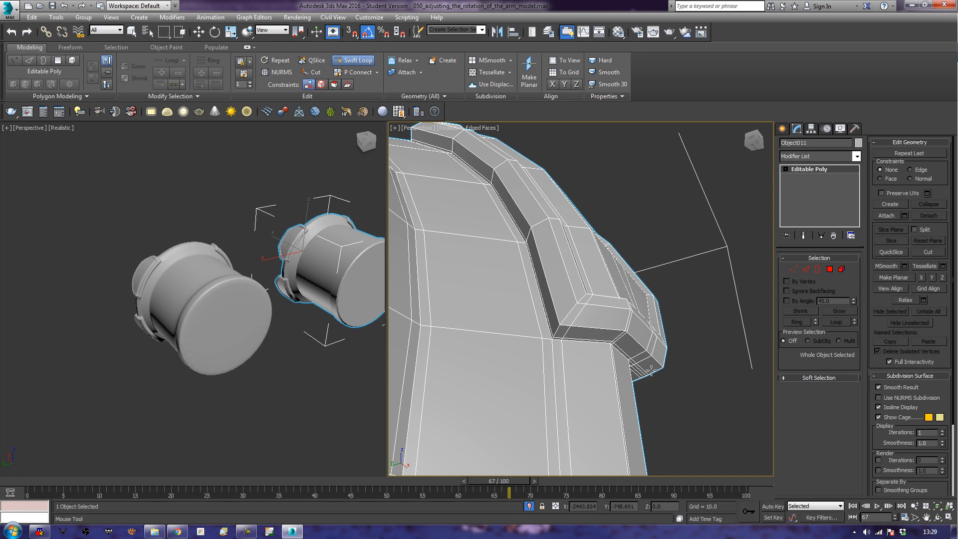
scroll(678, 376, down, 3)
alt+middle_drag(675, 375, 658, 384)
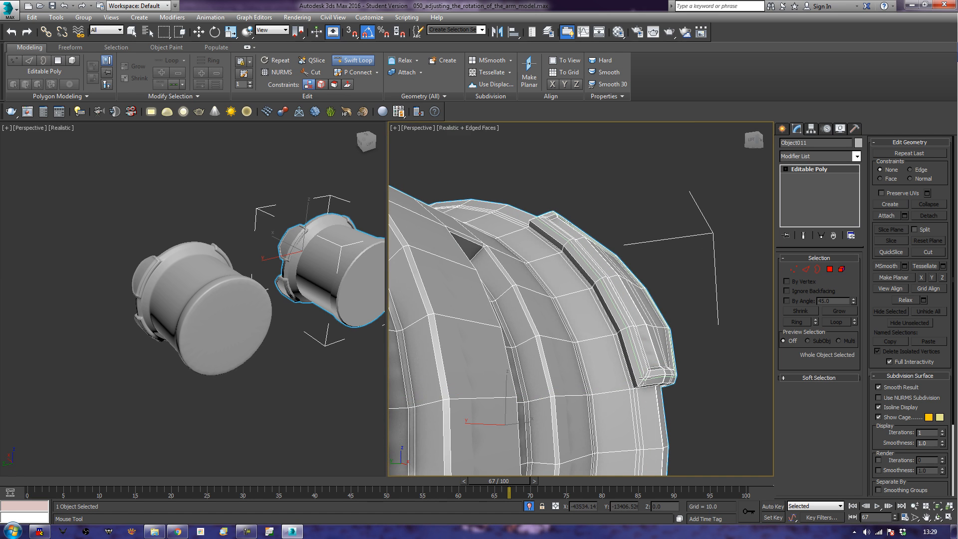
click(643, 379)
alt+middle_drag(125, 316, 29, 284)
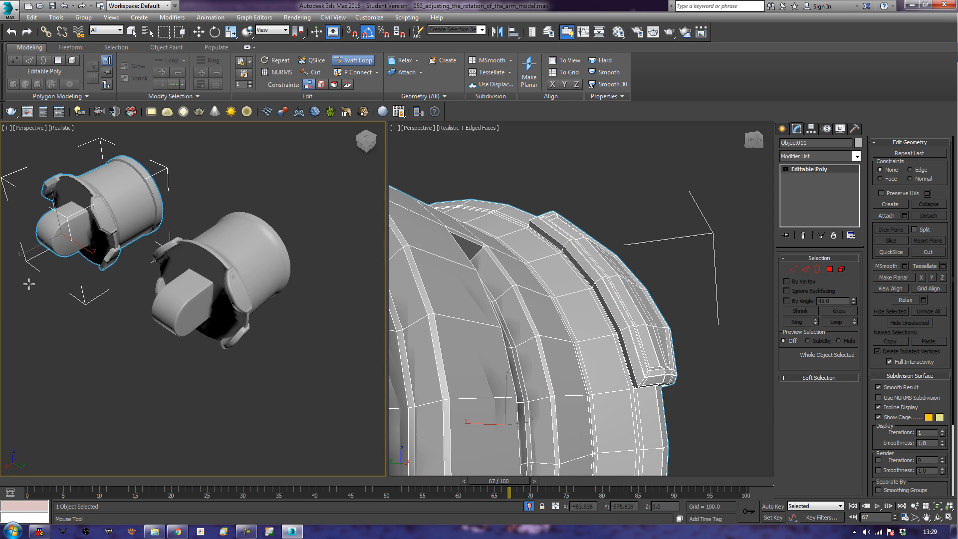
alt+middle_drag(120, 305, 241, 306)
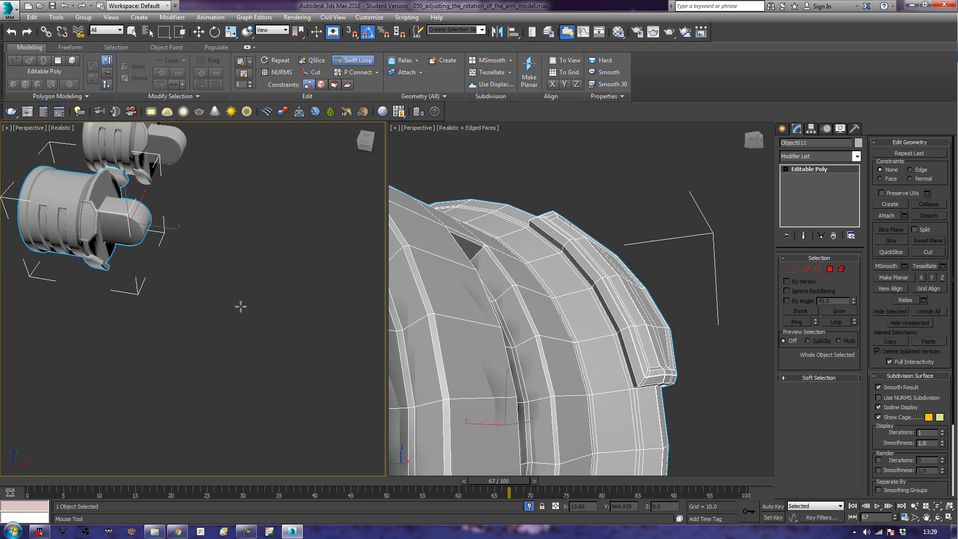
Replace the subdivided clone's OpenSubdiv modifier with TurboSmooth and inspect its smoothed surface from both ends
mouse_move(559, 380)
alt+middle_down()
mouse_move(587, 334)
mouse_move(447, 360)
mouse_move(478, 355)
mouse_move(544, 382)
alt+middle_up()
scroll(587, 333, down, 5)
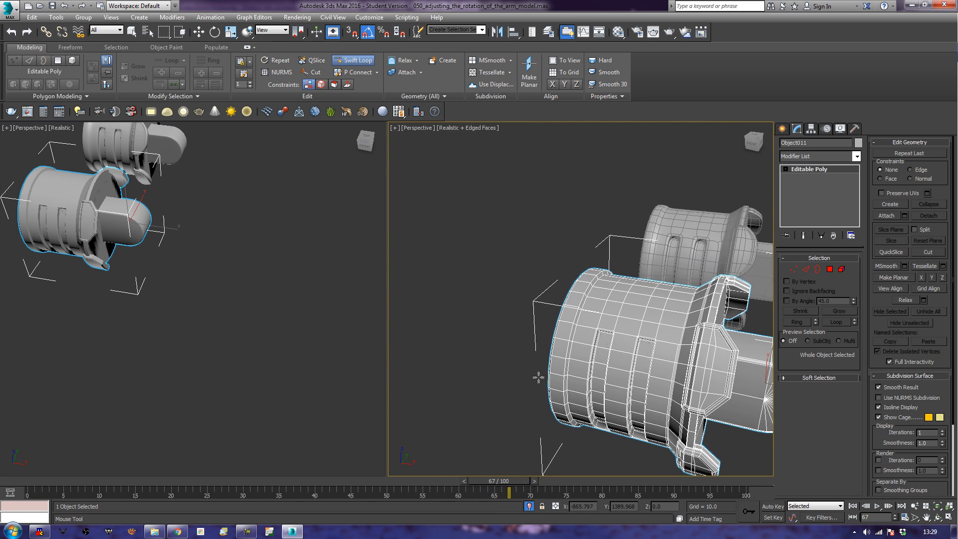
middle_drag(188, 200, 302, 350)
key(w)
click(247, 228)
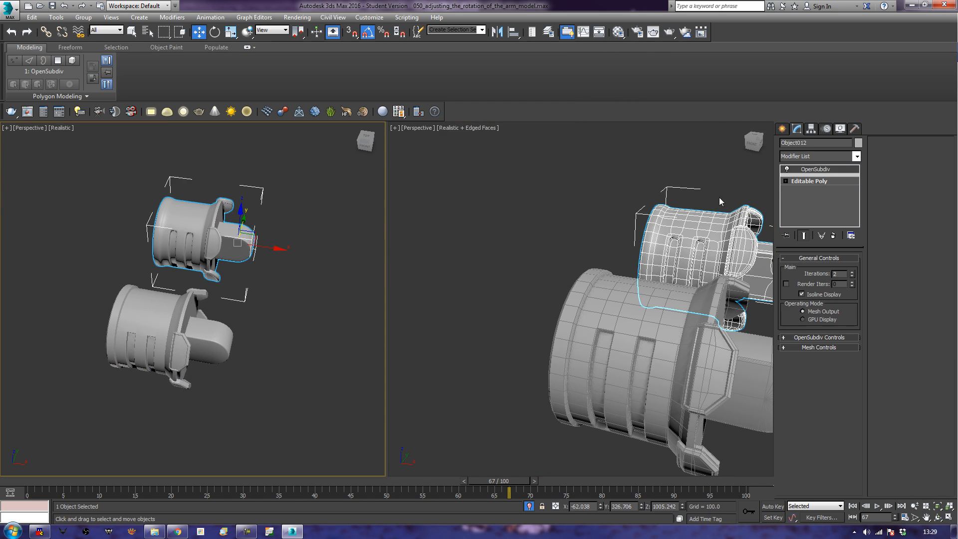
click(821, 158)
key(t)
key(t)
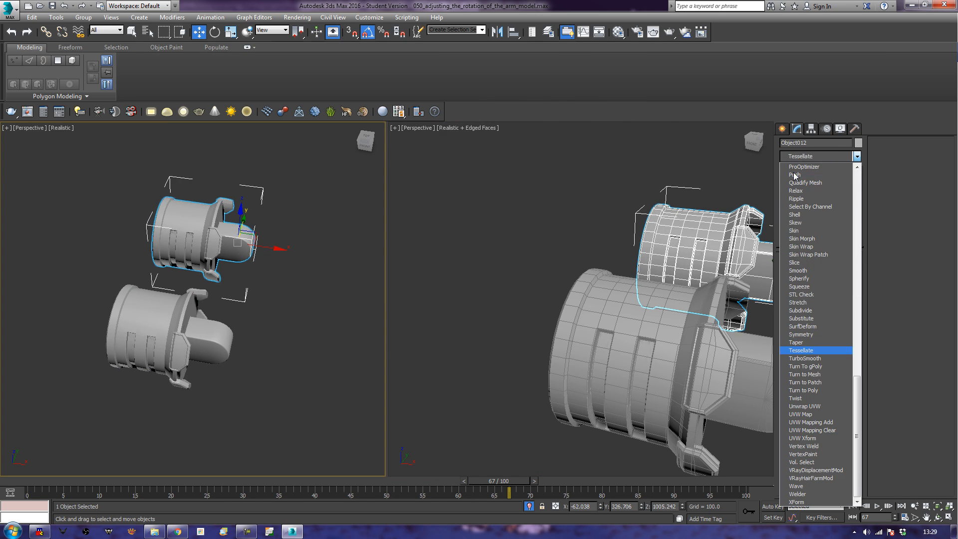
key(t)
key(Return)
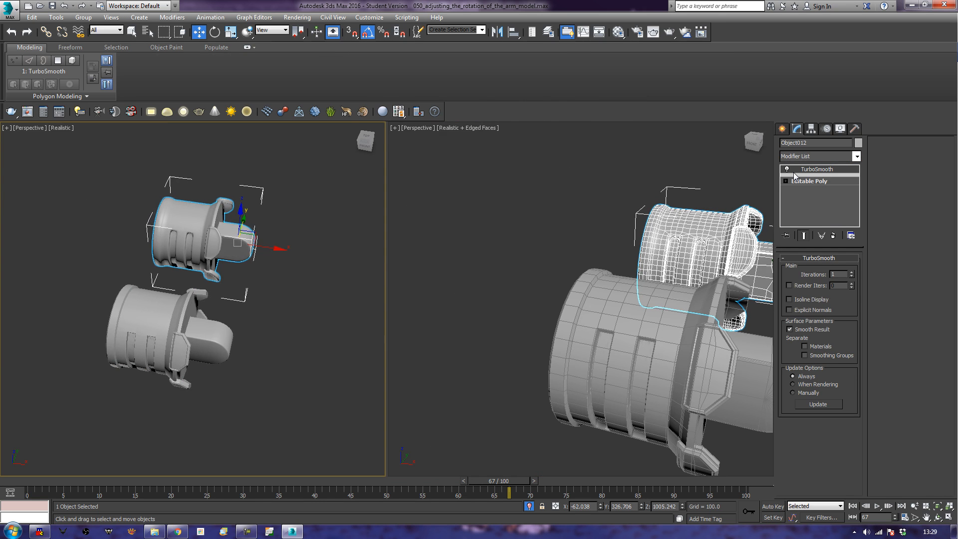
alt+middle_drag(223, 221, 332, 263)
scroll(332, 260, up, 3)
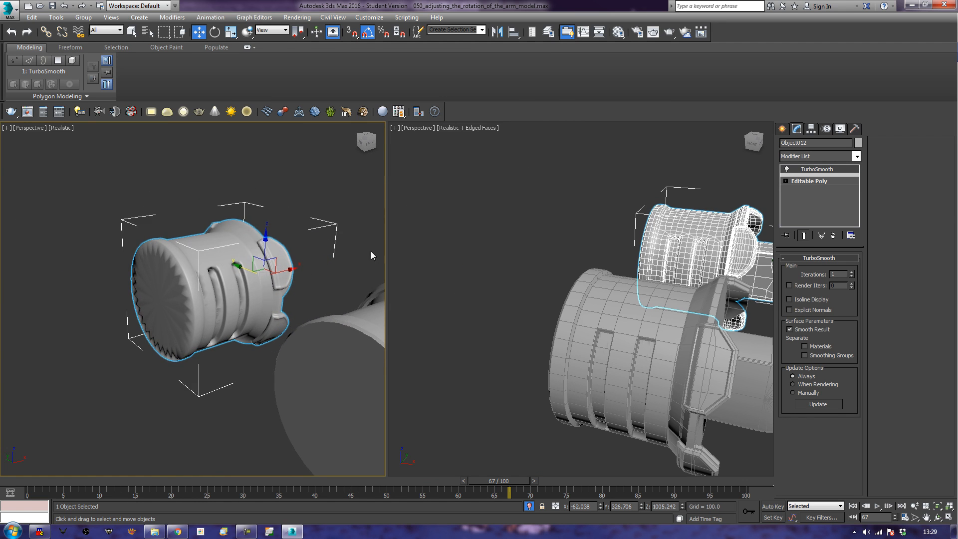
alt+middle_drag(215, 264, 117, 252)
middle_drag(199, 230, 150, 257)
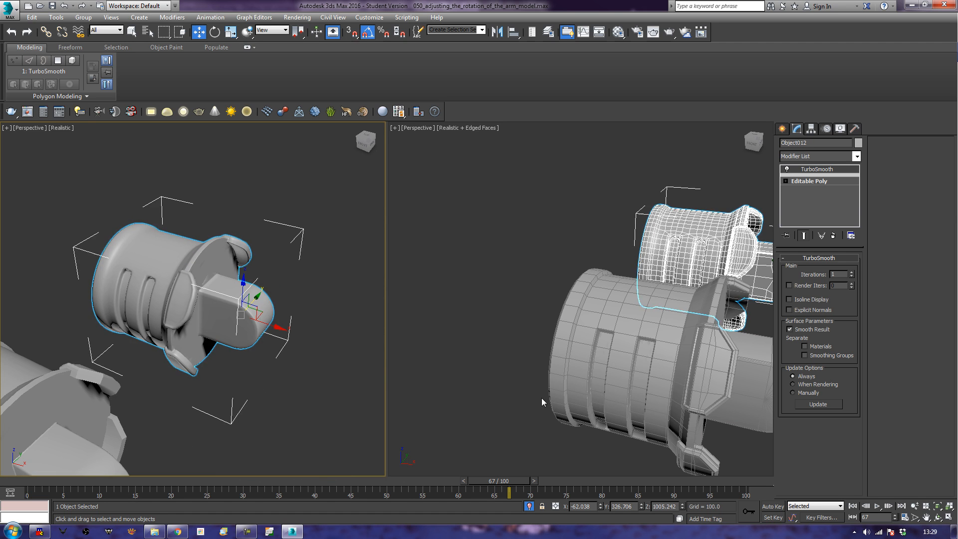
Select the original section and add supporting edge loops around its raised end band and the rim of its flat cap with Swift Loop
middle_drag(547, 395, 523, 366)
scroll(523, 366, up, 4)
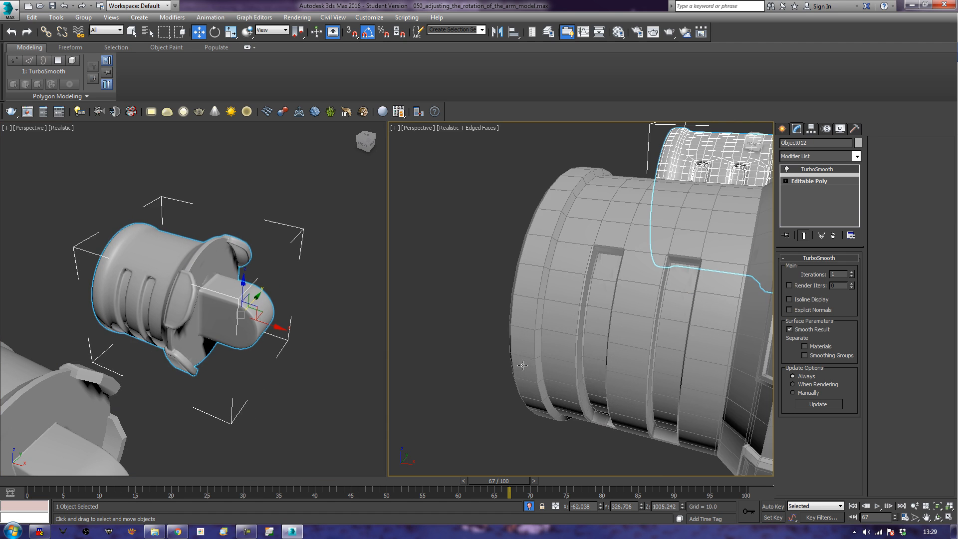
click(574, 332)
click(358, 60)
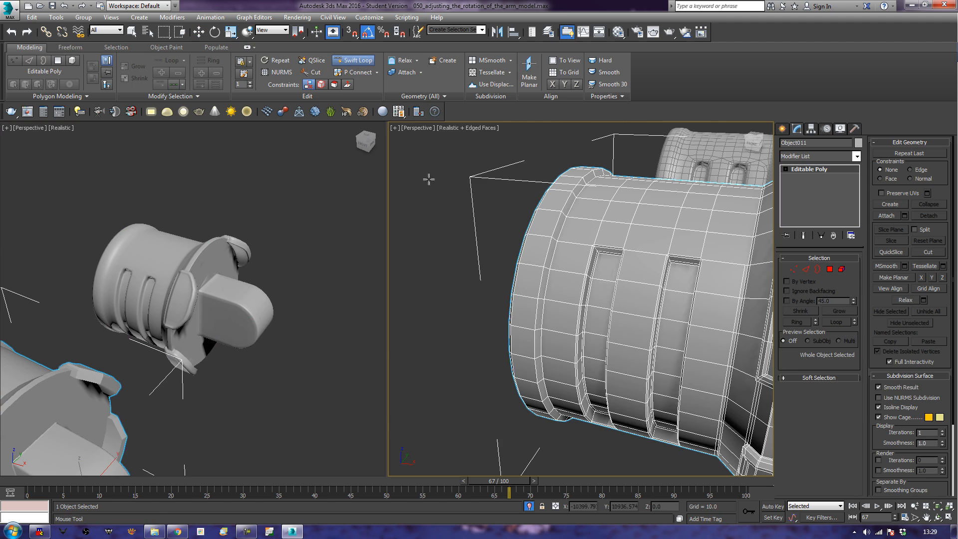
click(539, 298)
click(539, 330)
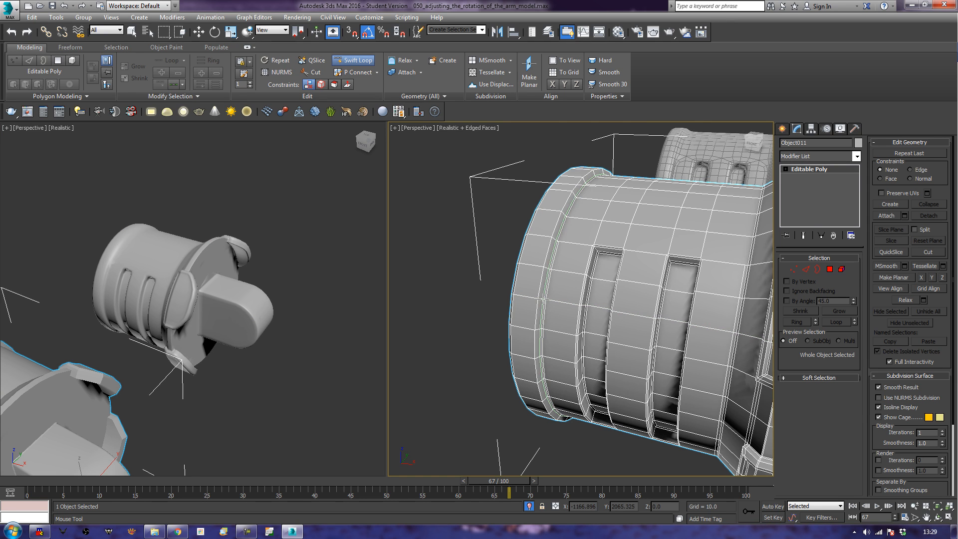
click(543, 300)
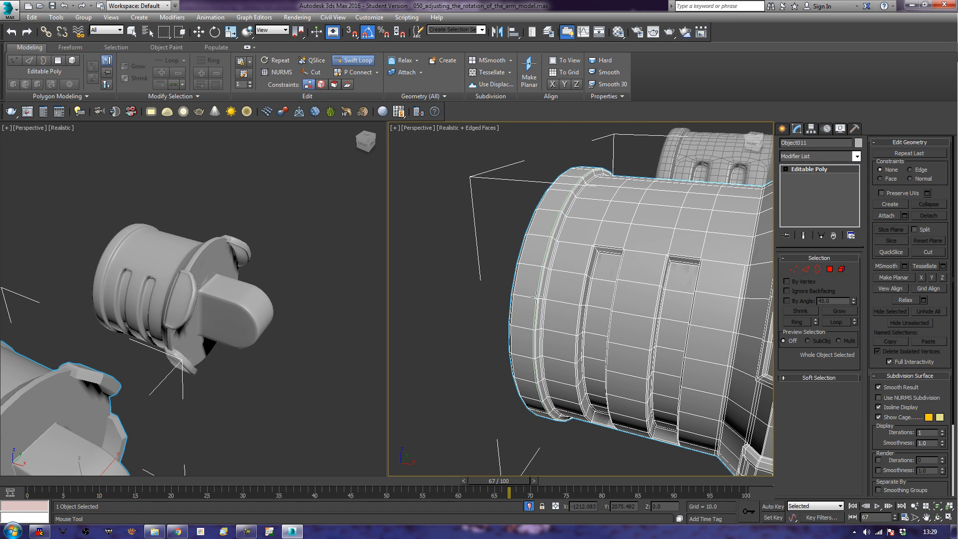
click(512, 296)
alt+middle_drag(477, 391, 623, 394)
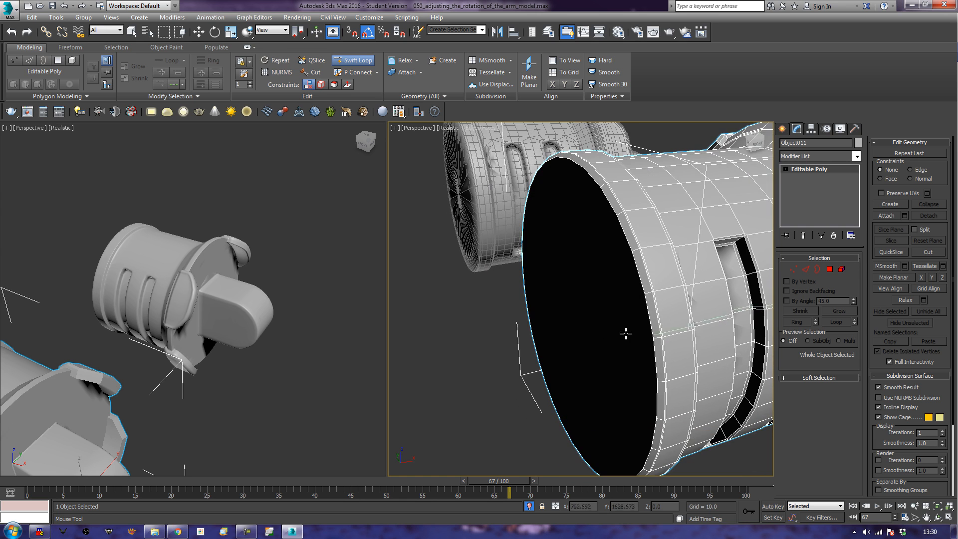
click(662, 338)
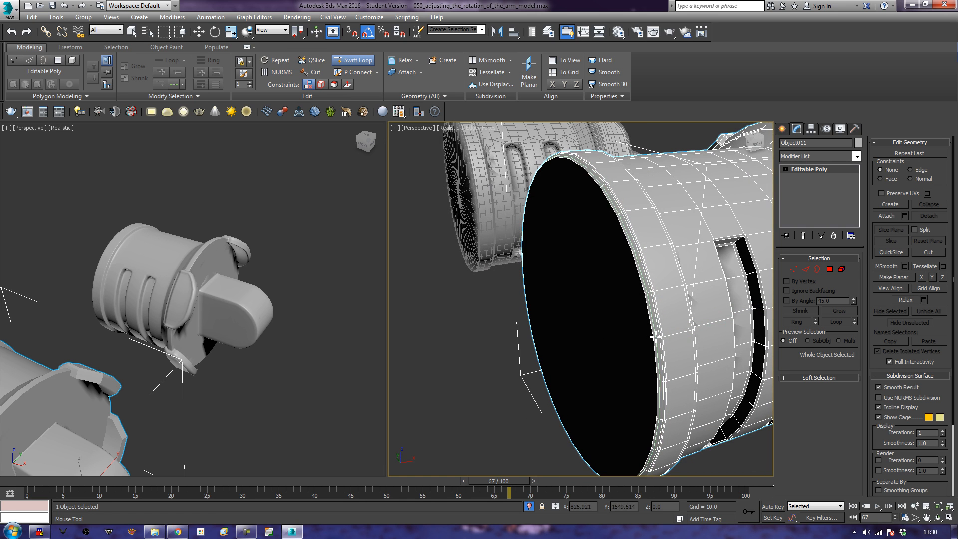
Shrink the large end-cap polygon with an Outline of -1.0 and collapse it to a single centre point
key(w)
click(828, 269)
click(614, 339)
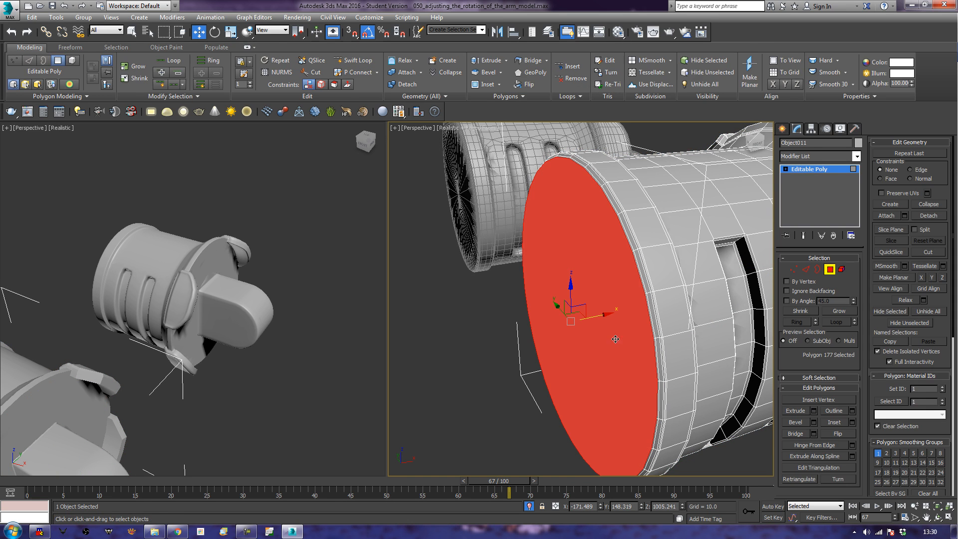
click(853, 411)
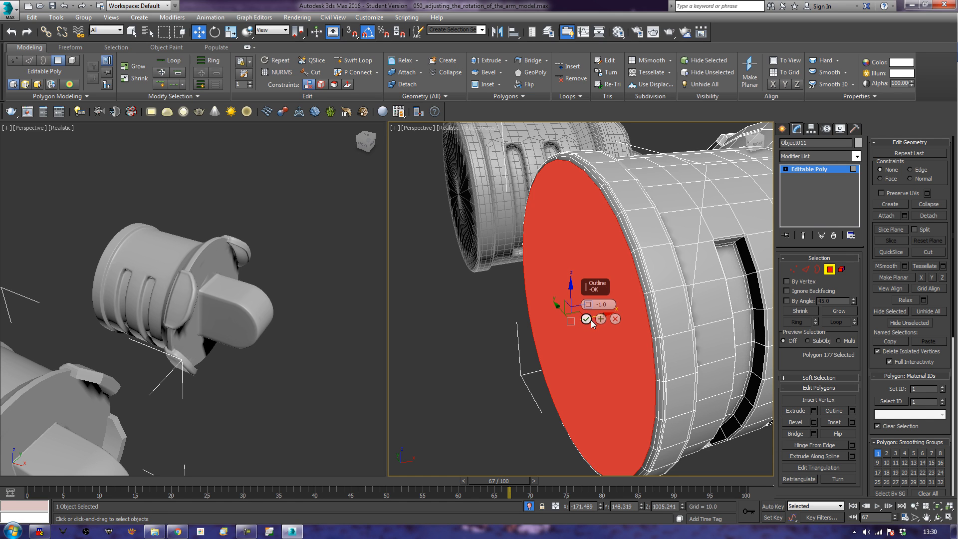
click(586, 319)
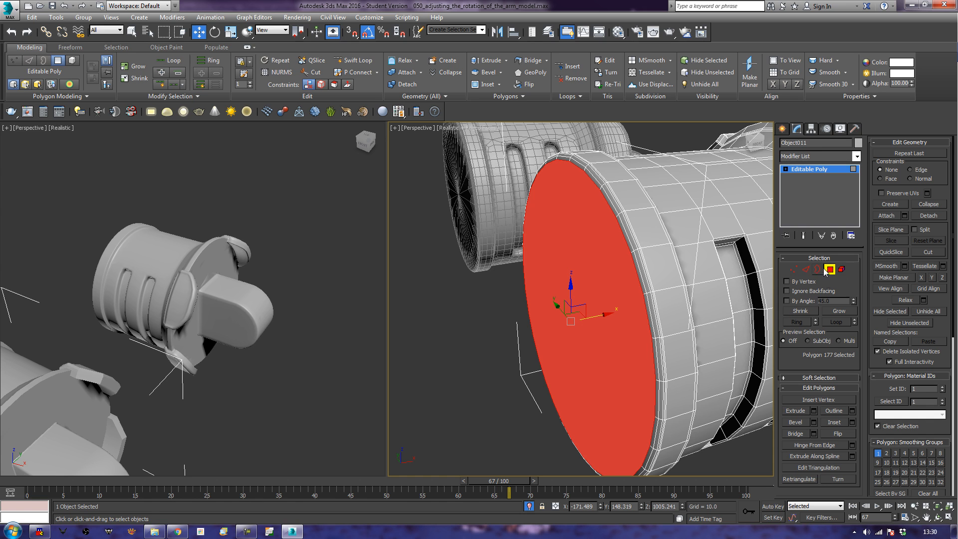
click(930, 204)
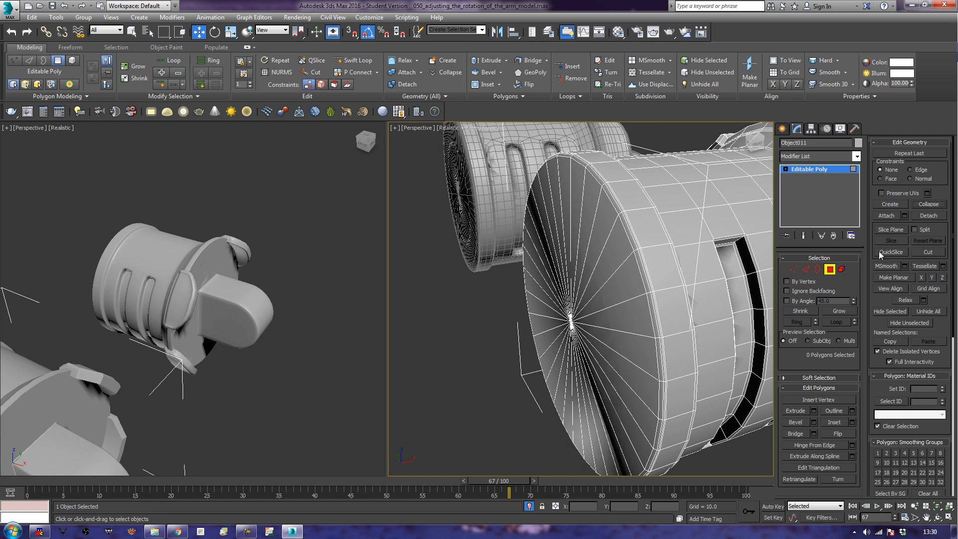
click(830, 270)
Delete the subdivided clone and maximize the edged-faces perspective viewport around the original section
key(z)
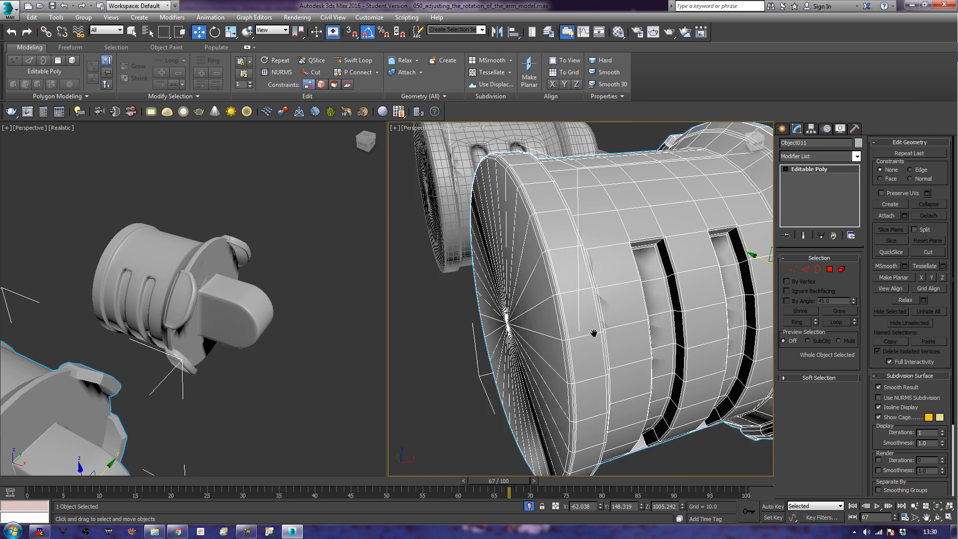
alt+middle_drag(687, 337, 624, 240)
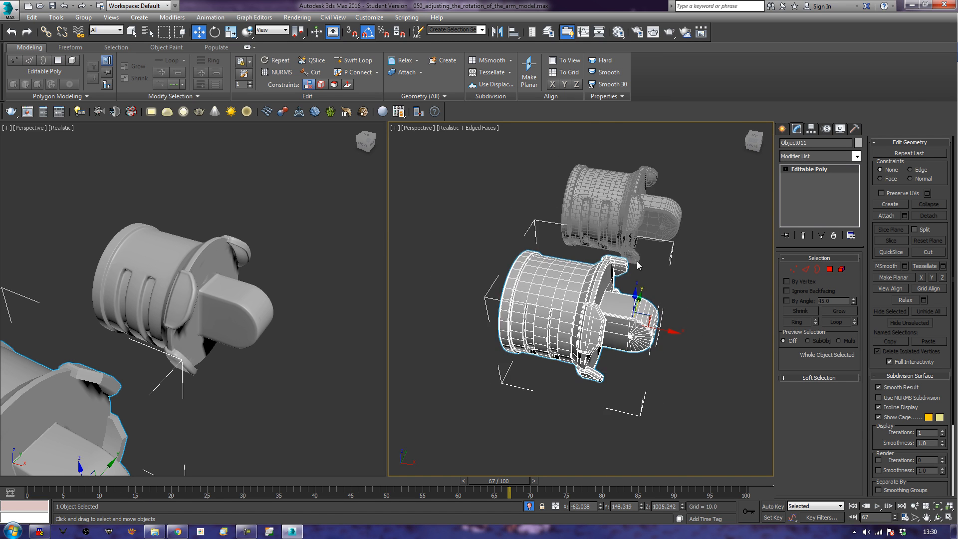
click(623, 210)
key(Delete)
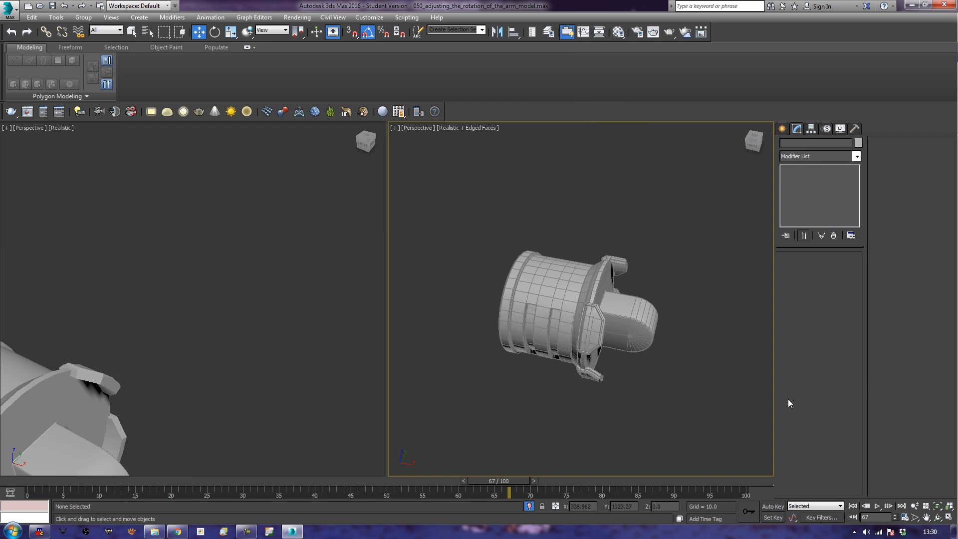
click(948, 516)
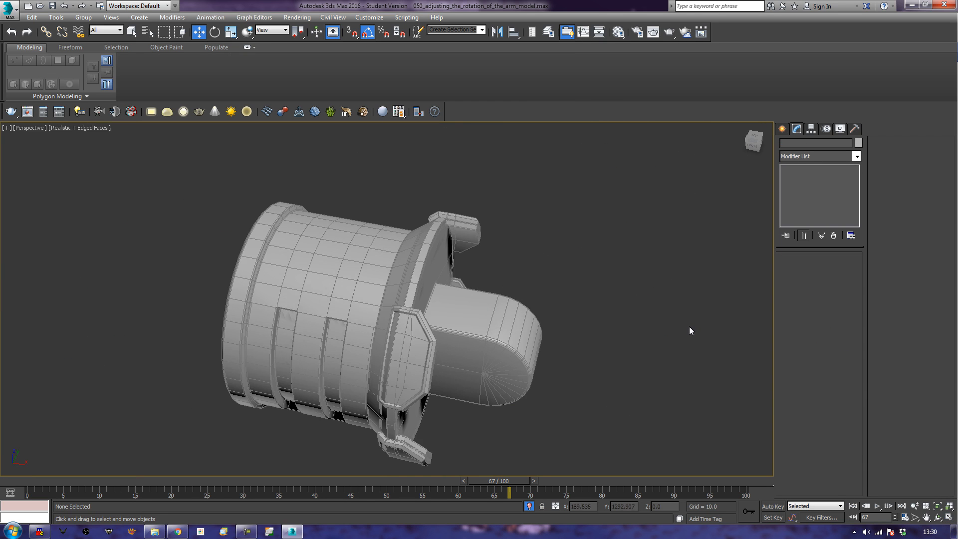
alt+middle_drag(655, 325, 514, 320)
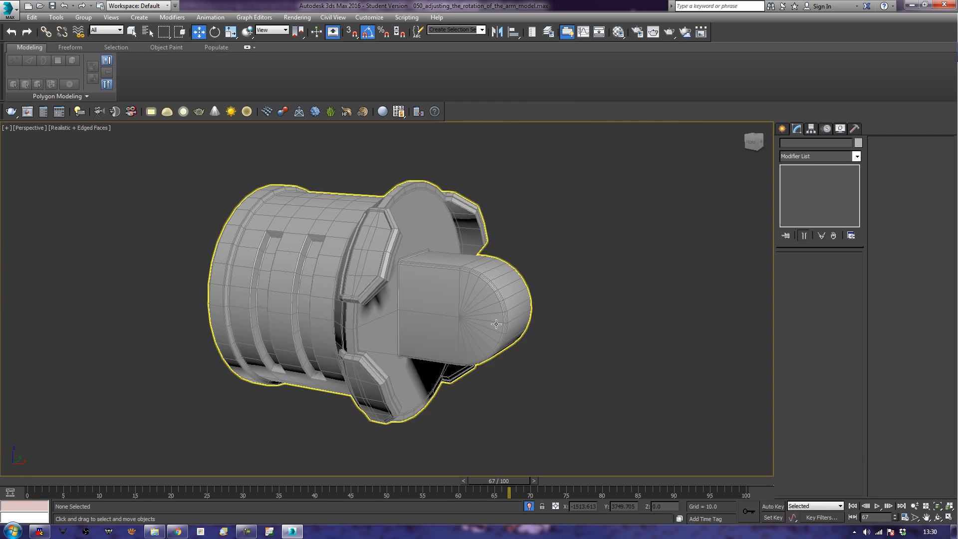
End isolation to bring back the whole arm and select the detailed cylindrical section
right_click(549, 229)
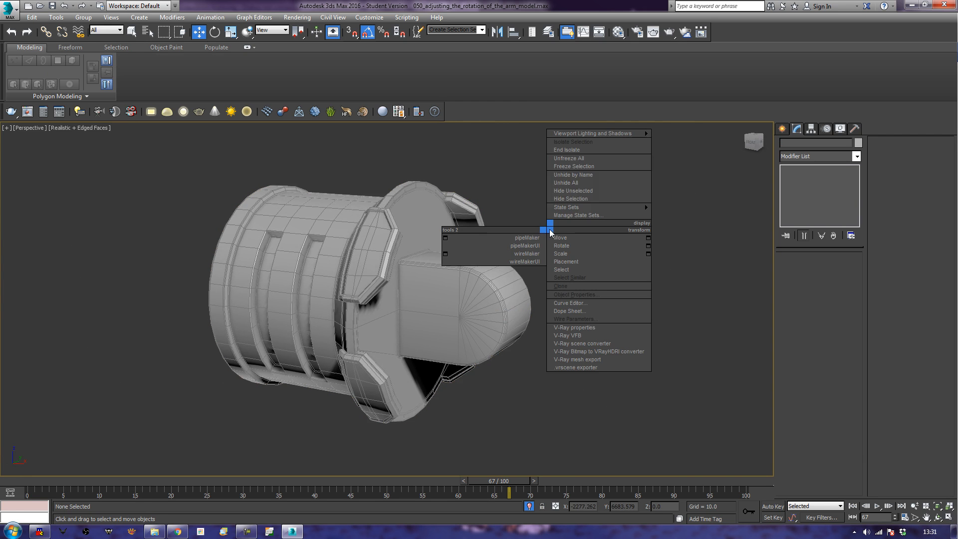
click(566, 150)
scroll(327, 299, down, 5)
alt+middle_drag(302, 326, 370, 339)
alt+middle_drag(540, 330, 524, 325)
click(519, 327)
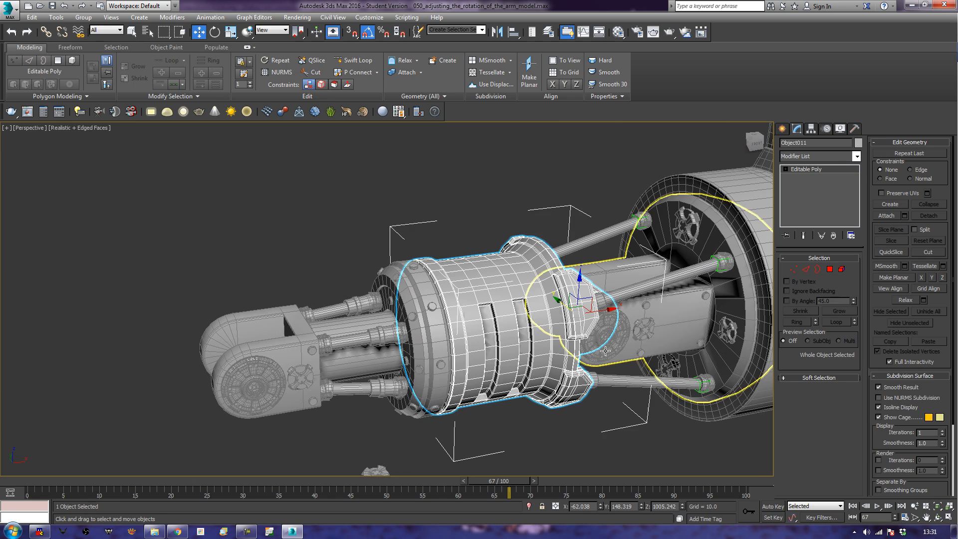
Apply a TurboSmooth modifier to the cylindrical section
scroll(530, 332, up, 5)
alt+middle_drag(456, 267, 608, 239)
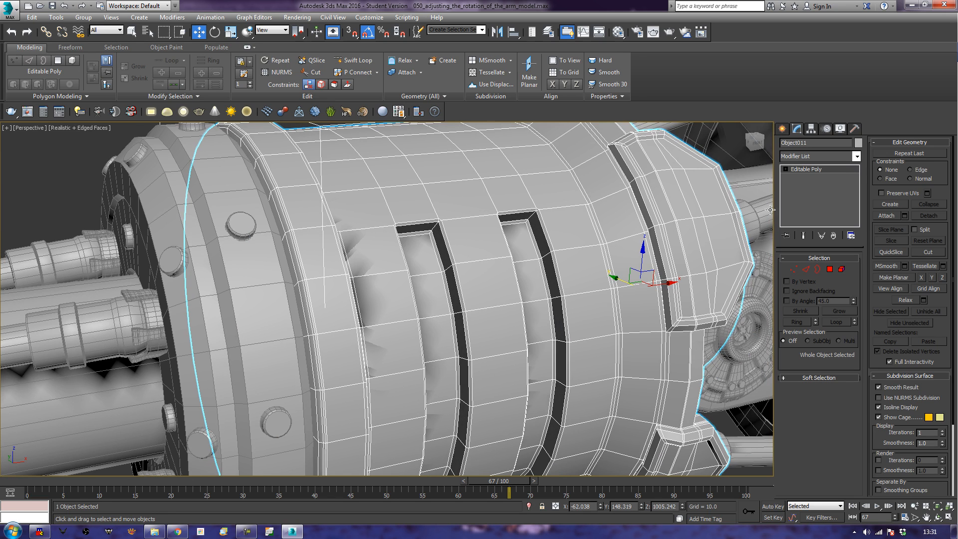
click(845, 158)
key(t)
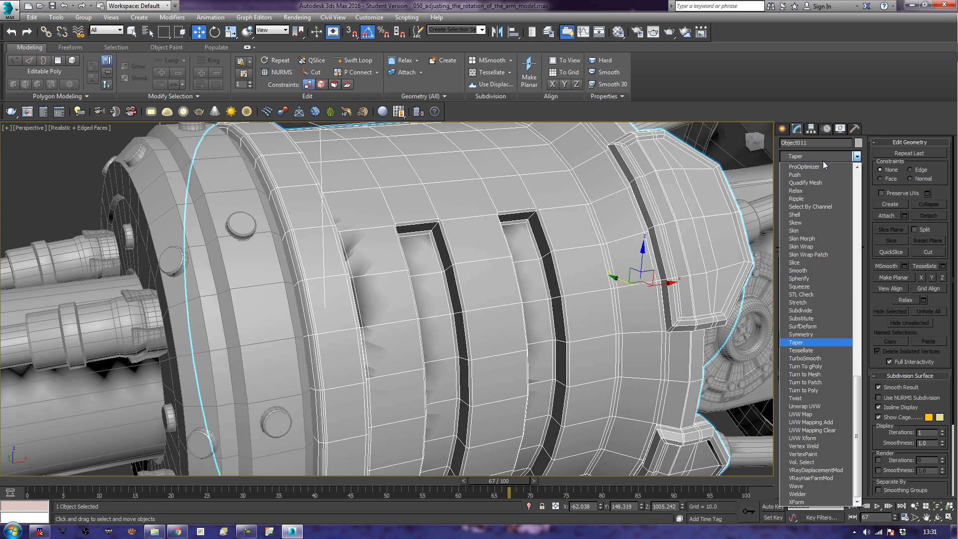
key(Down)
key(Down)
key(Return)
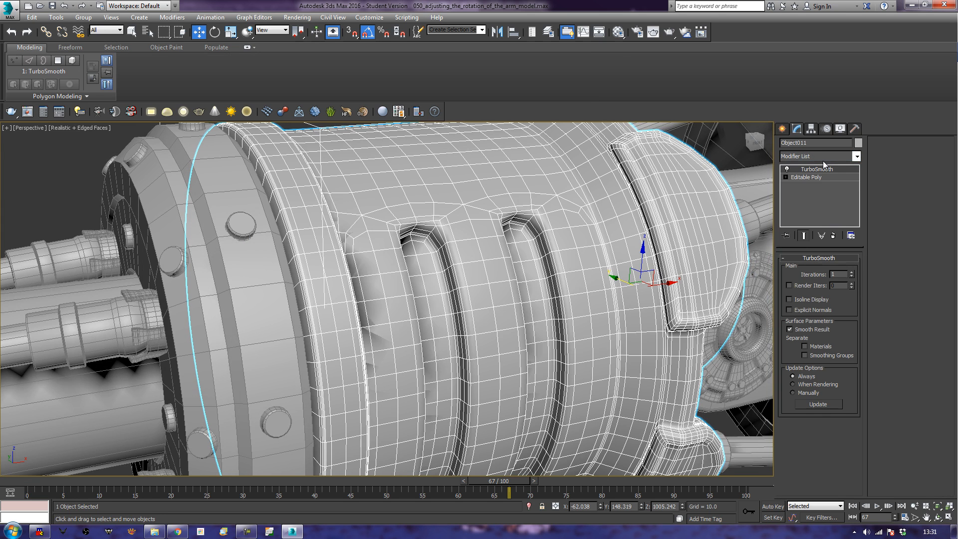
Set the section's TurboSmooth iterations to 2 and check the shaded arm with the edge display turned off
scroll(610, 299, down, 5)
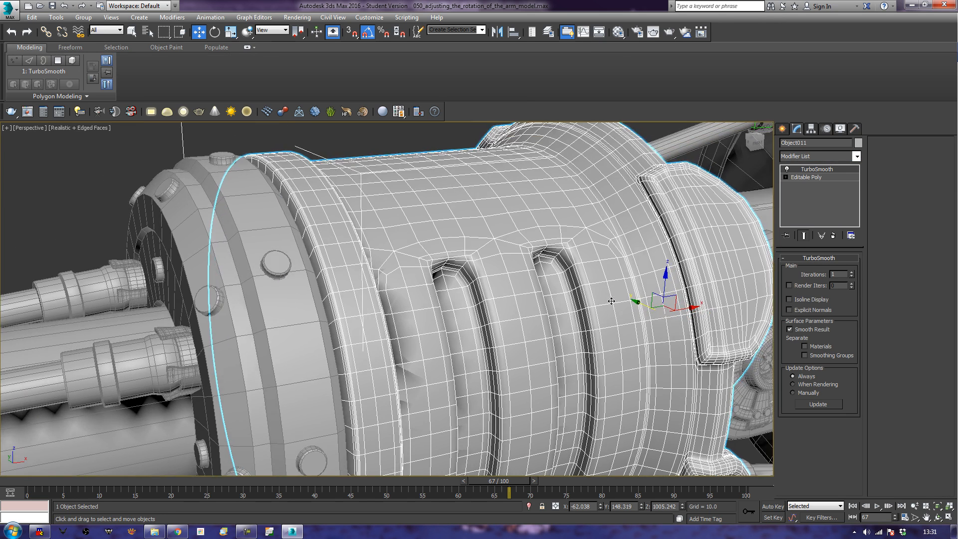
key(F4)
click(435, 161)
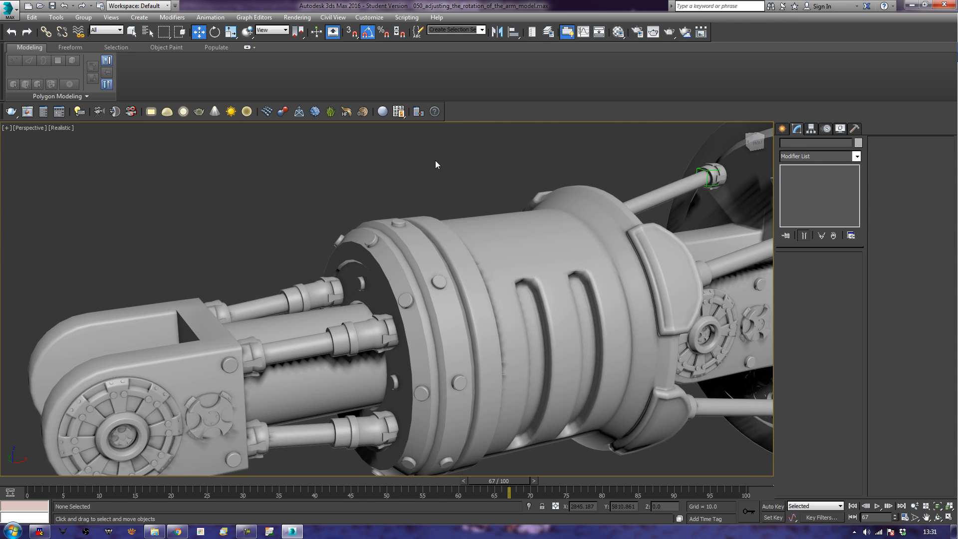
click(511, 233)
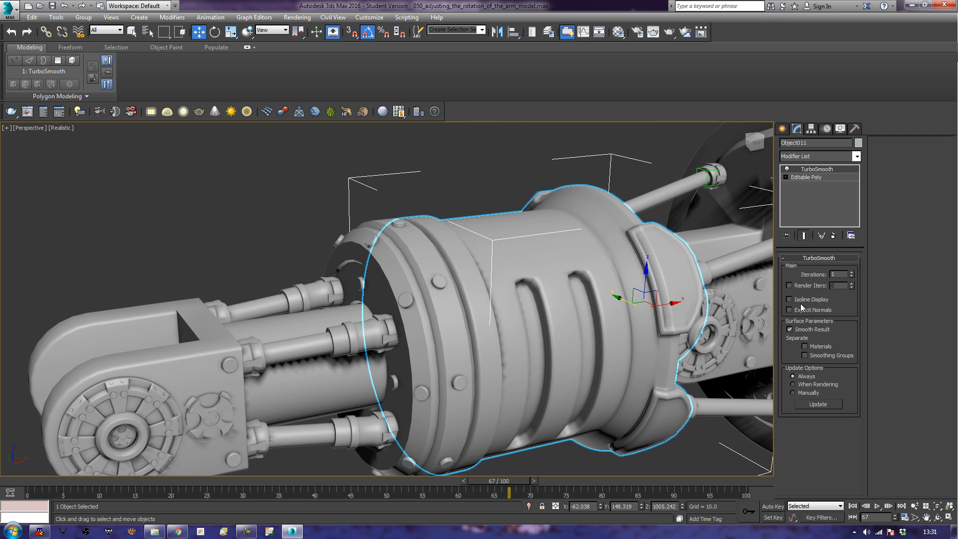
key(F4)
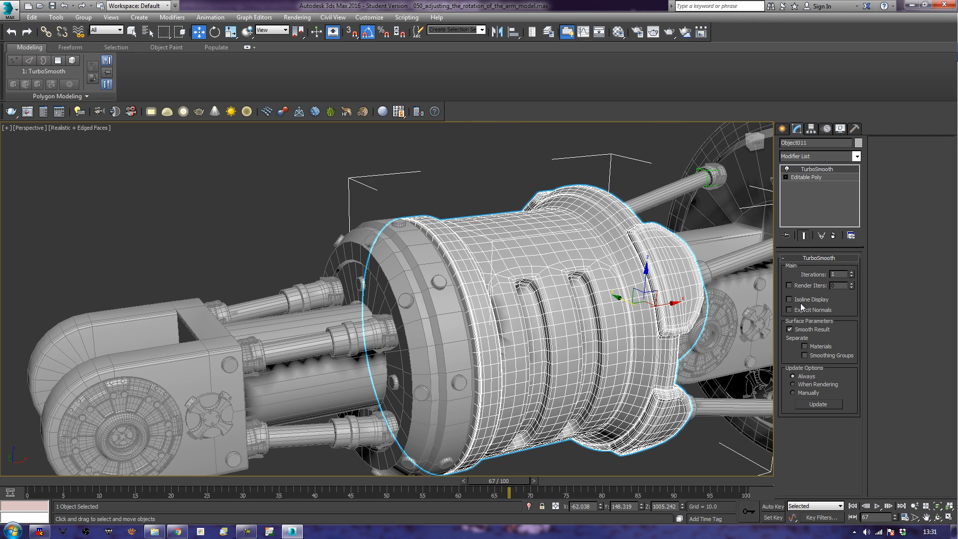
click(852, 272)
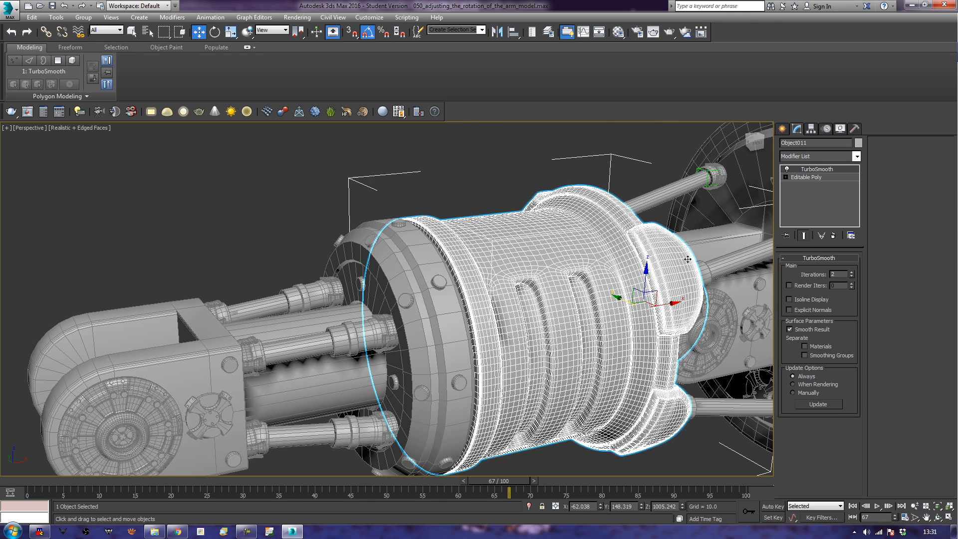
key(F4)
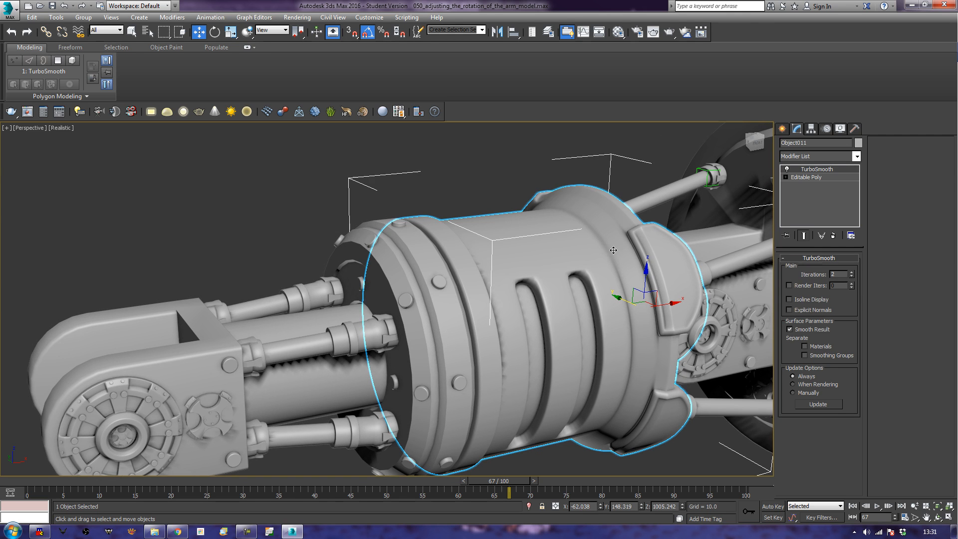
Convert the smoothed cylindrical section to an Editable Poly
right_click(566, 276)
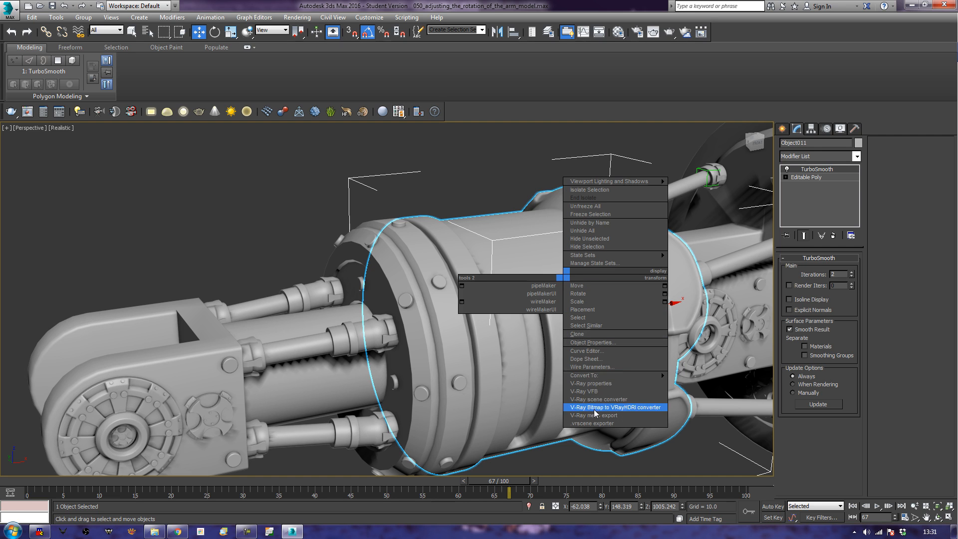
mouse_move(619, 381)
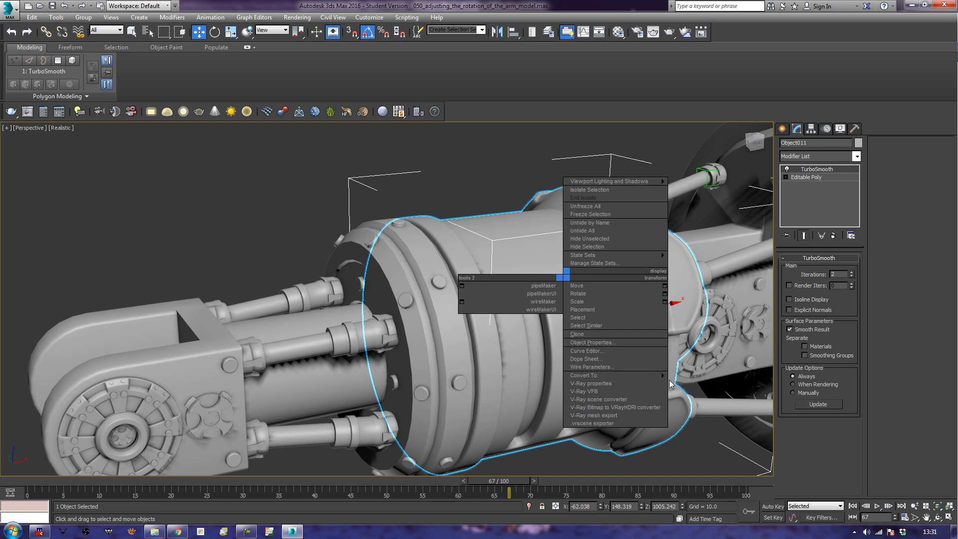
click(689, 383)
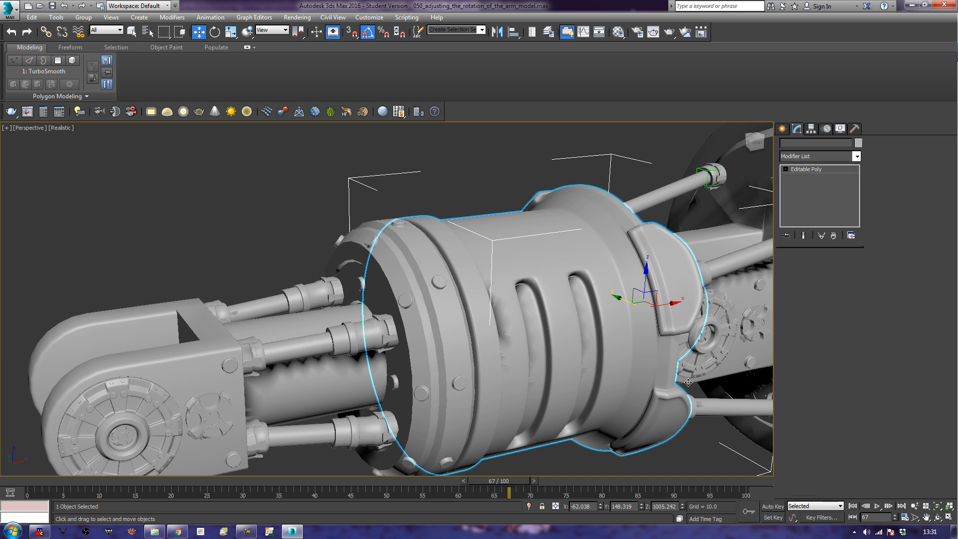
Start painting objects with Object Paint, using TOOL_Simple_Rivet007 as the paint object
alt+middle_drag(580, 293, 520, 277)
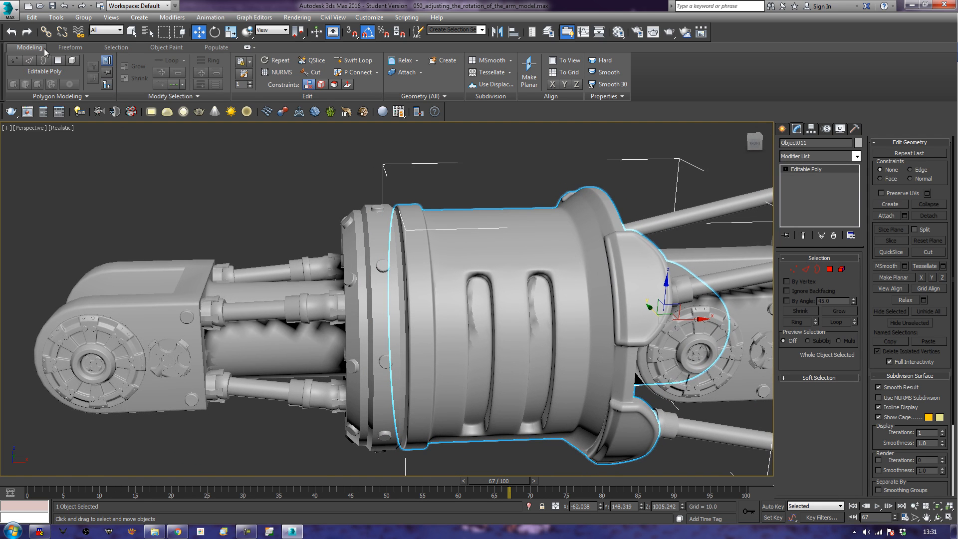
click(159, 49)
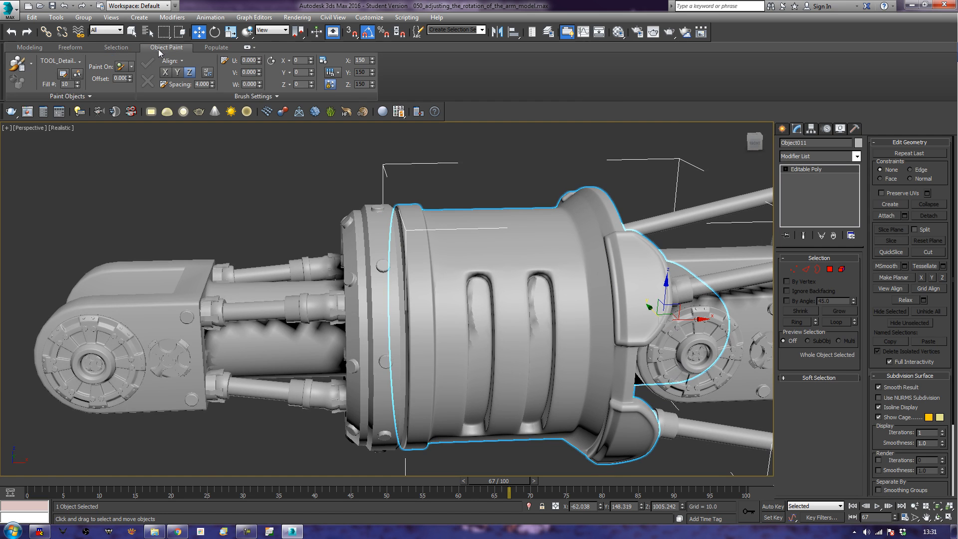
click(24, 69)
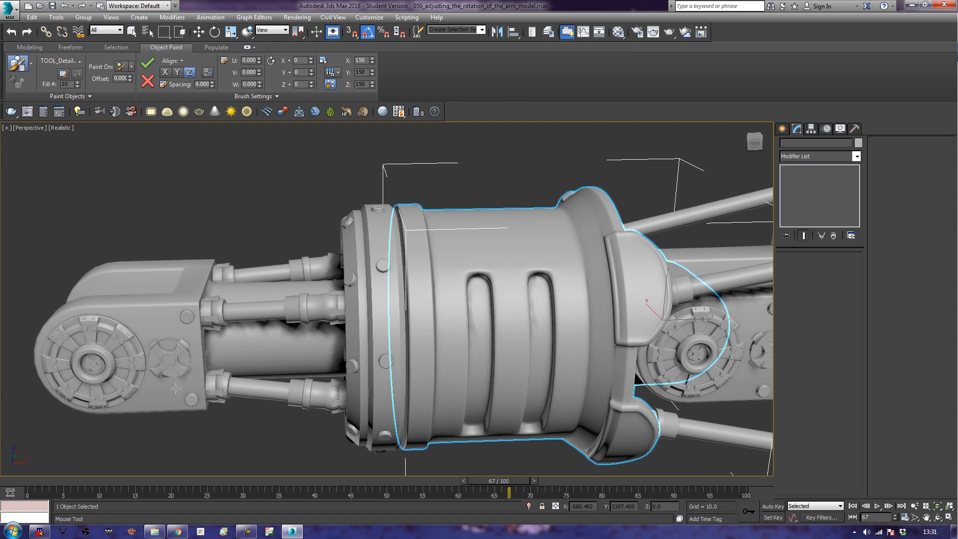
click(62, 73)
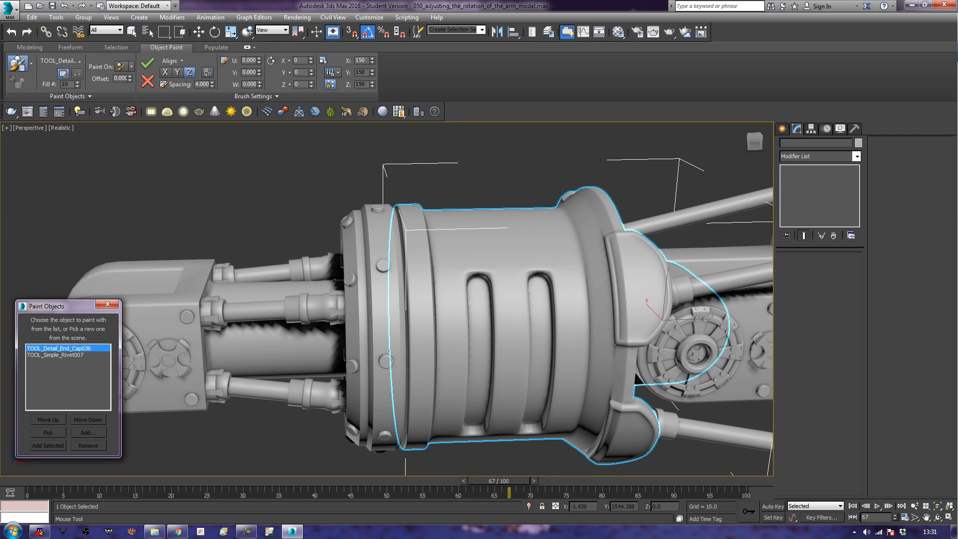
click(71, 356)
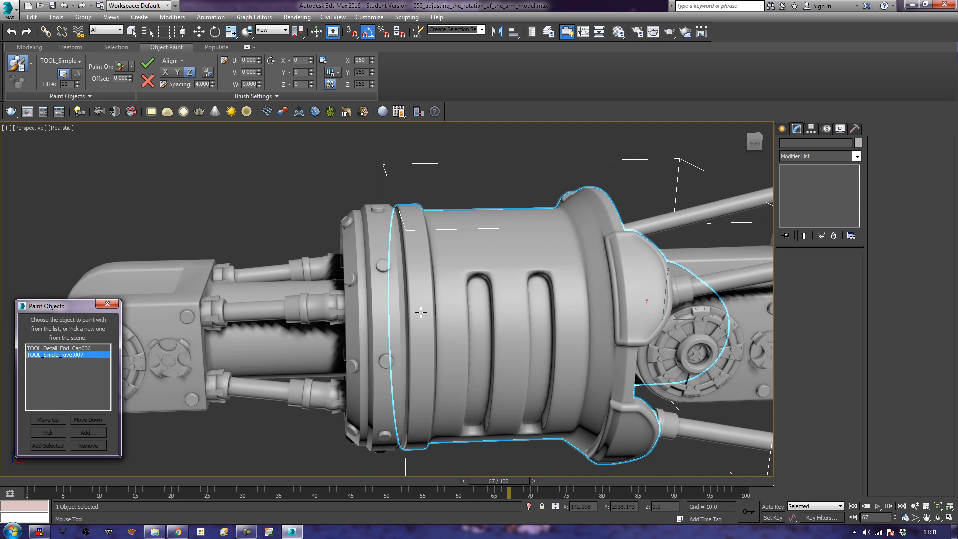
Paint individual rivets onto the raised plates around the cylindrical section's flange and one onto the rim band at the opposite end
mouse_move(424, 313)
middle_down()
mouse_move(495, 281)
mouse_move(470, 297)
middle_up()
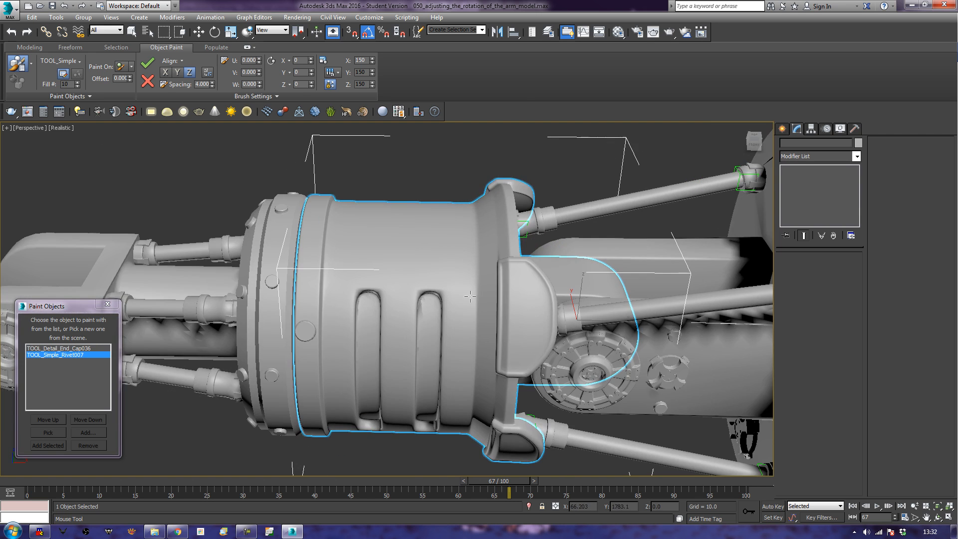
click(521, 278)
click(521, 356)
alt+middle_drag(464, 319, 534, 295)
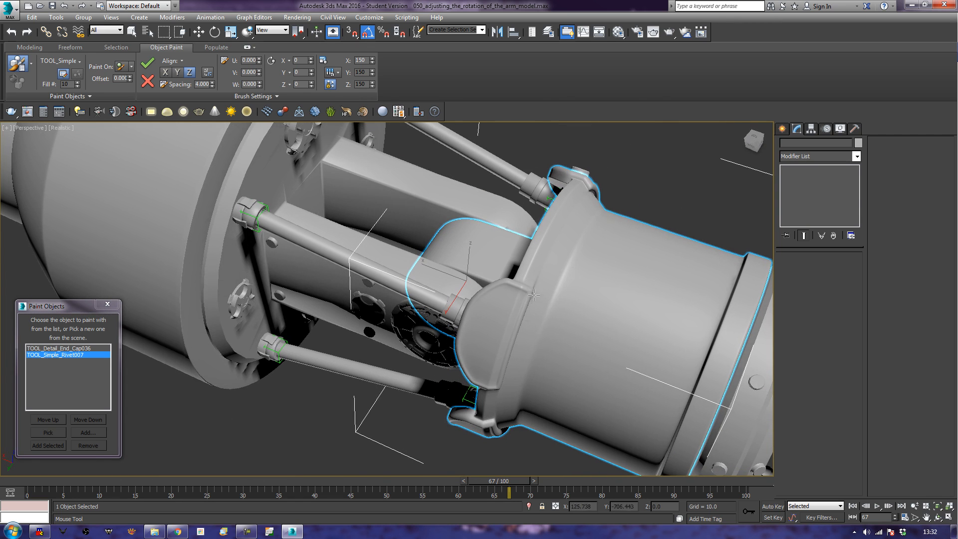
click(503, 297)
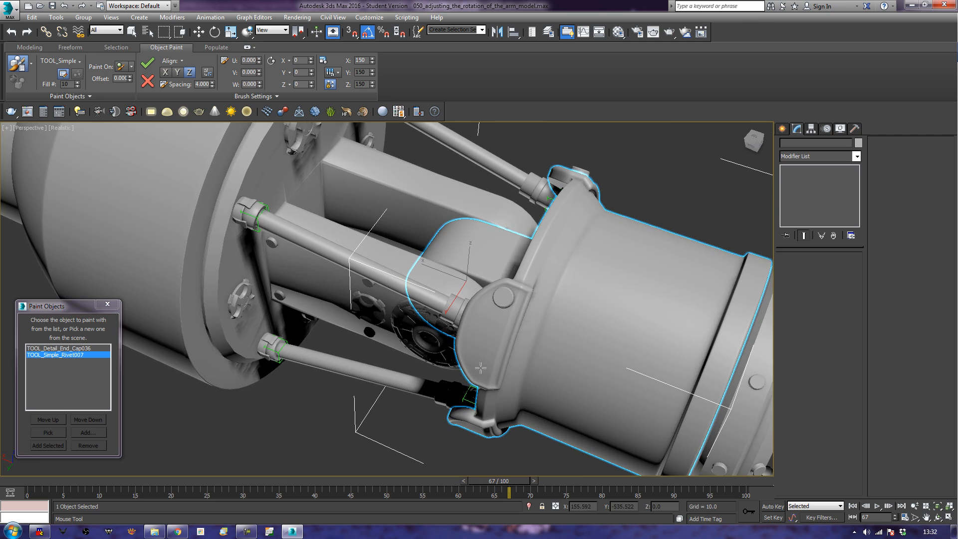
alt+middle_drag(475, 362, 507, 354)
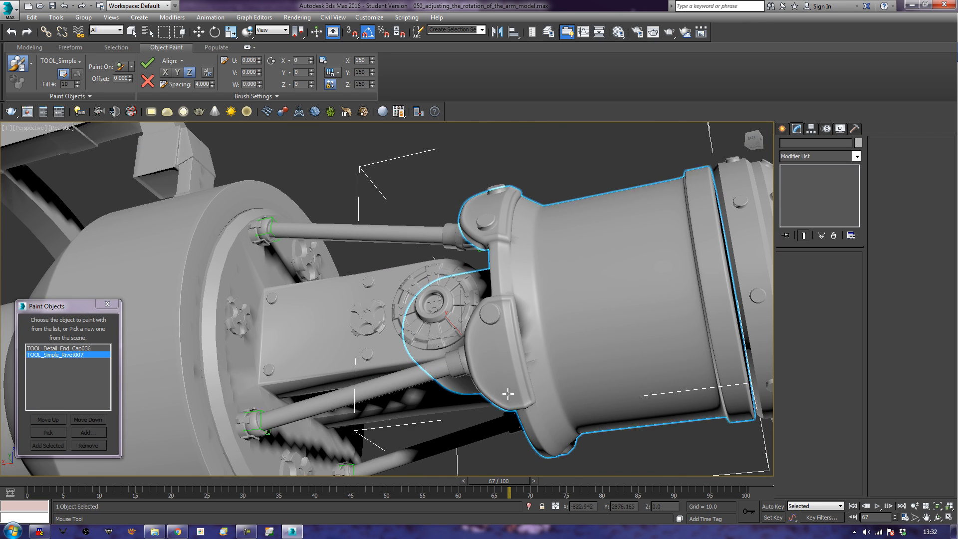
click(492, 320)
alt+middle_drag(501, 390, 622, 375)
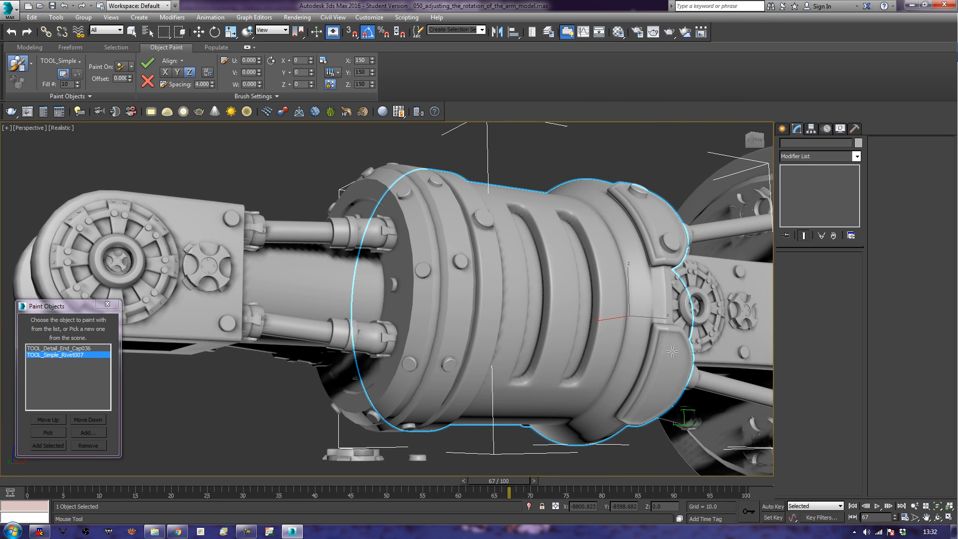
alt+middle_drag(674, 354, 653, 369)
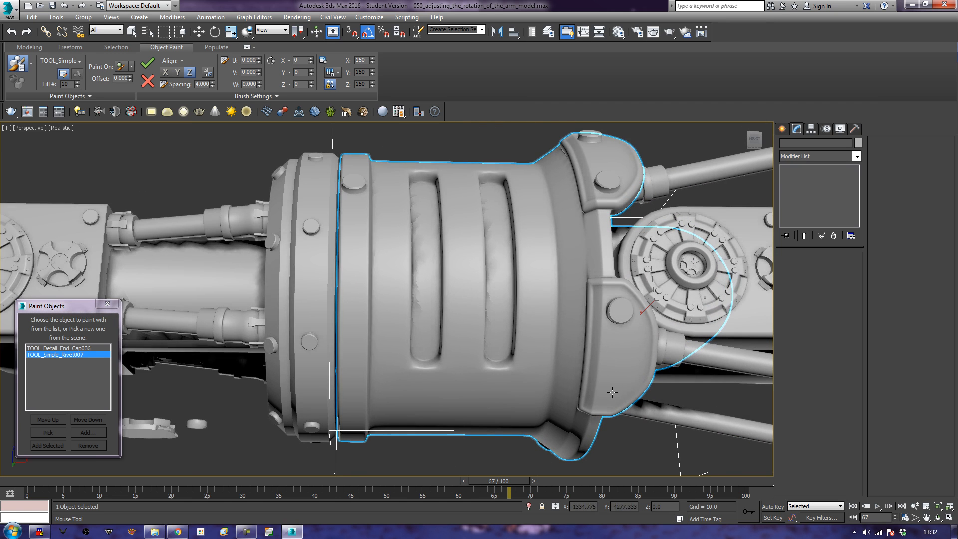
alt+middle_drag(560, 247, 541, 297)
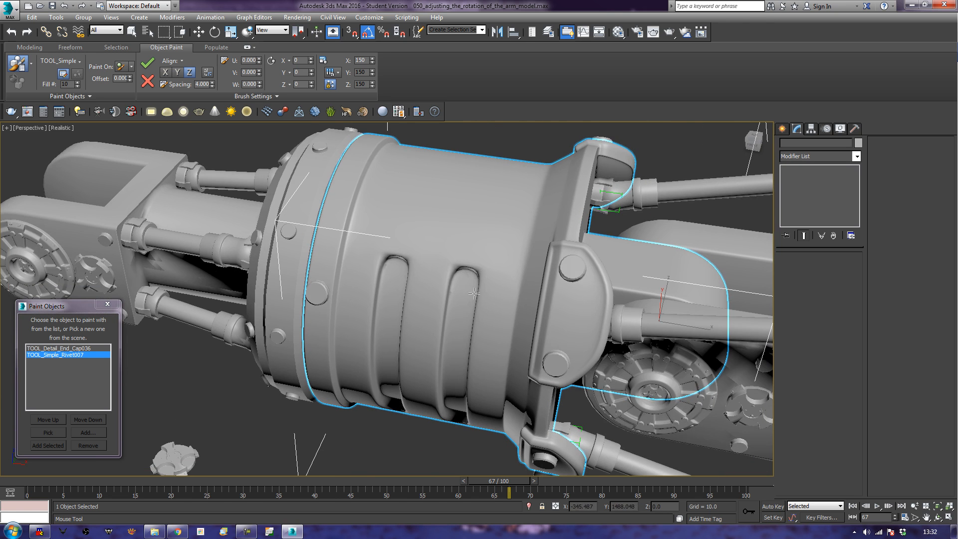
Paint a rivet at each end of the two long recessed slots on the cylindrical section
mouse_move(458, 285)
alt+middle_down()
mouse_move(452, 322)
mouse_move(442, 304)
alt+middle_up()
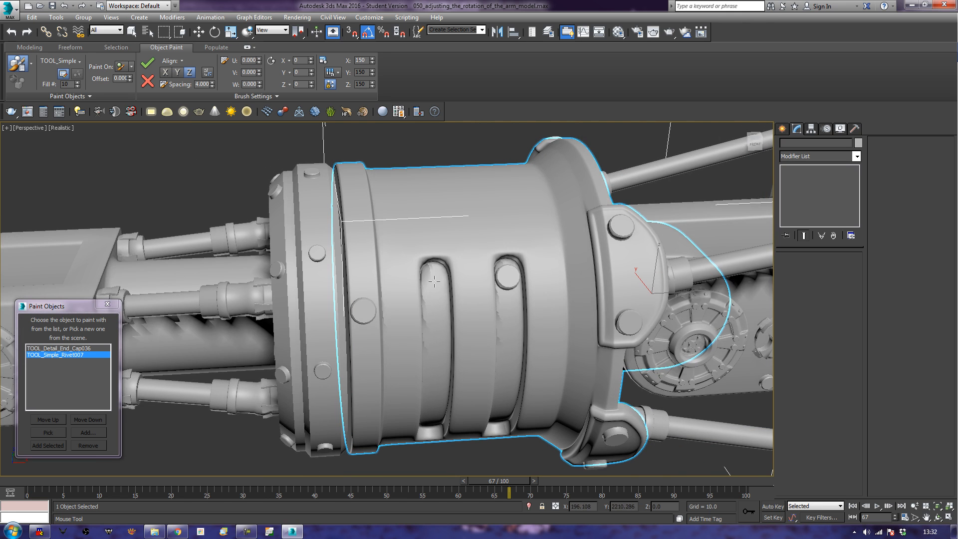
click(434, 281)
alt+middle_drag(467, 404, 463, 360)
click(425, 345)
click(499, 356)
click(498, 347)
Examine the section's flanged end face and its mesh around the joint block, with edges shown and hidden
alt+middle_drag(442, 240, 354, 291)
alt+middle_drag(475, 282, 518, 281)
scroll(518, 281, up, 6)
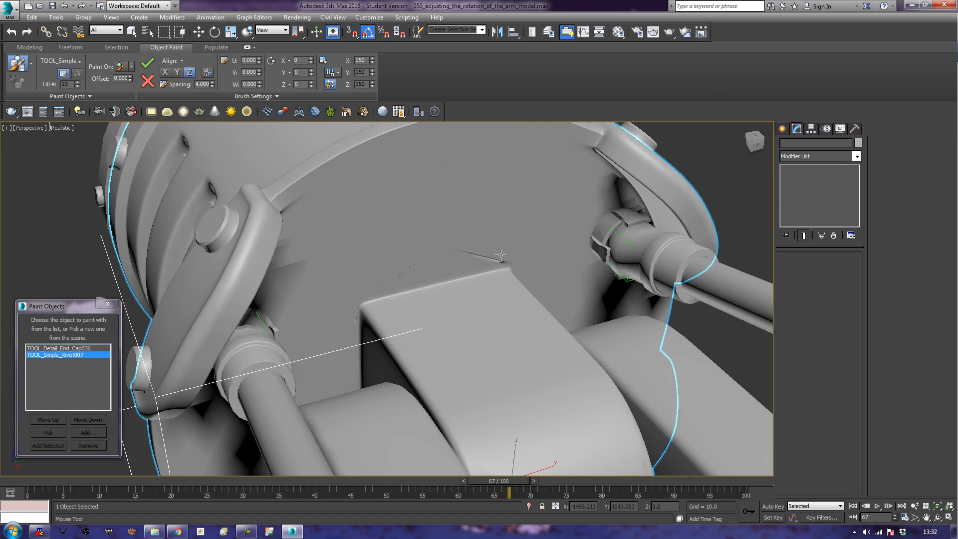
scroll(492, 256, down, 6)
alt+middle_drag(451, 238, 466, 242)
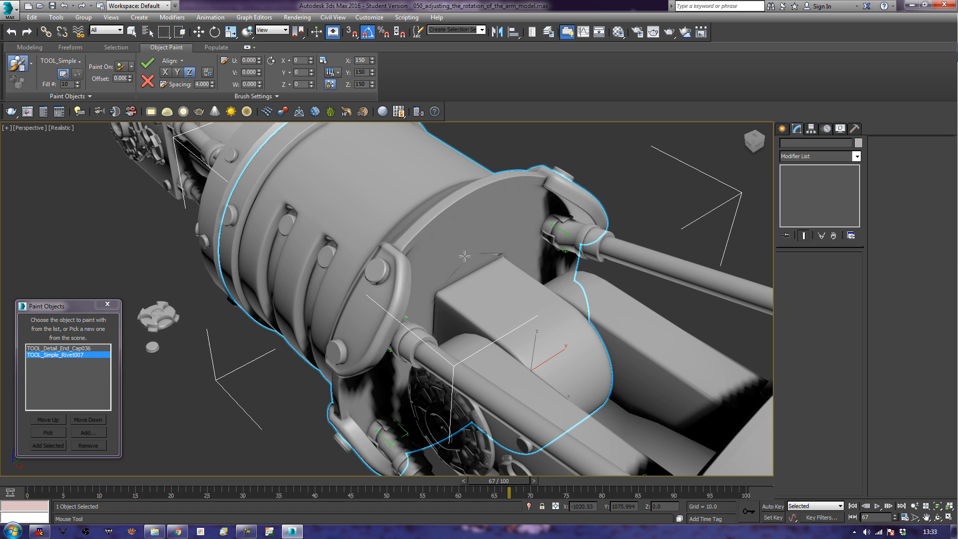
key(F4)
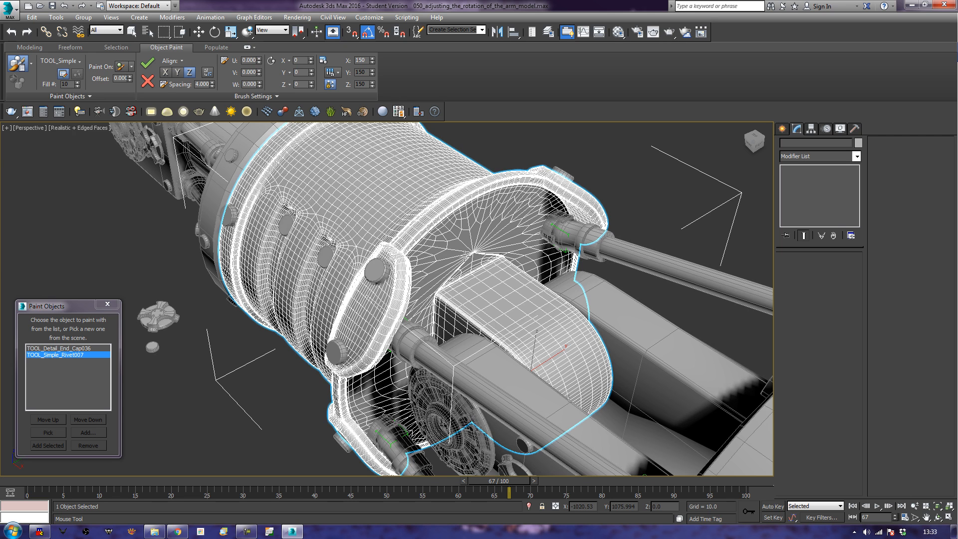
key(F4)
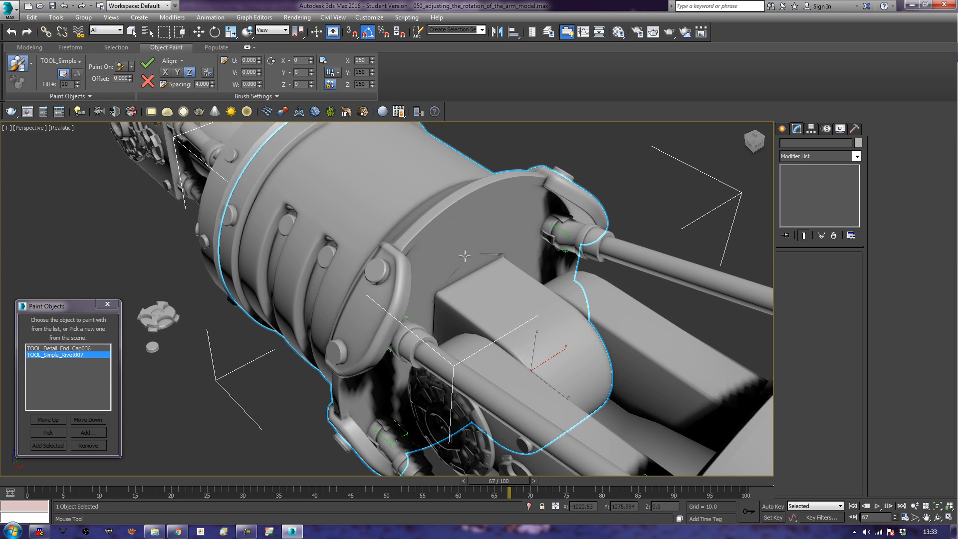
scroll(234, 370, down, 5)
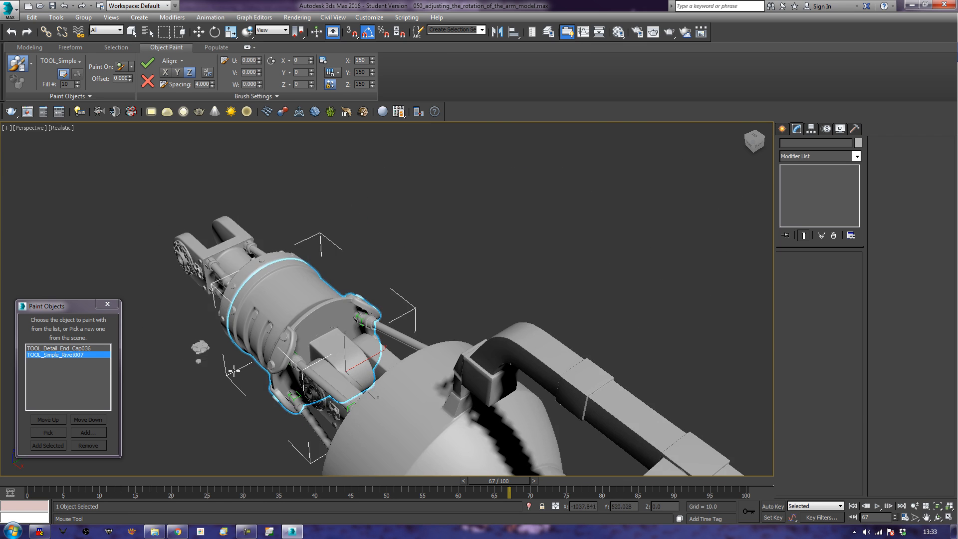
alt+middle_drag(240, 370, 371, 341)
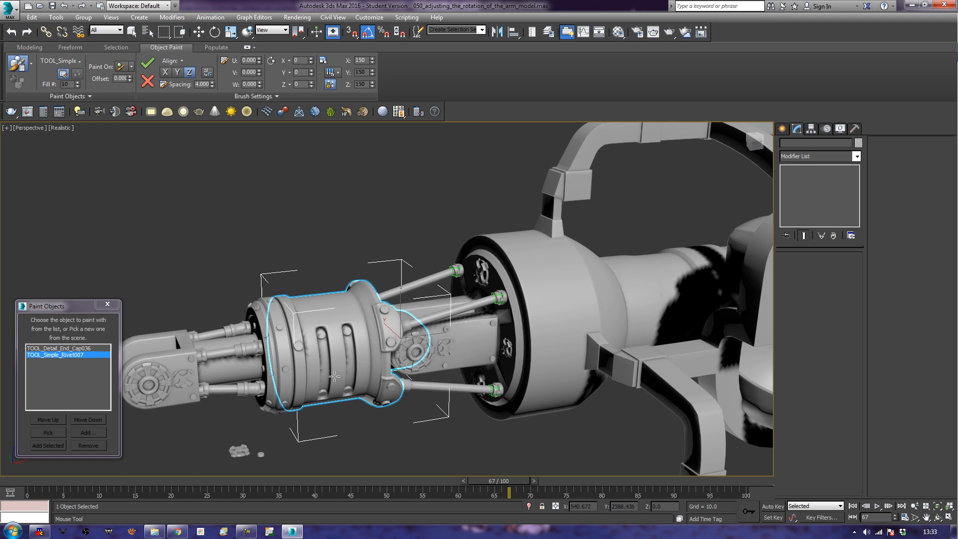
Leave object painting and delete the loose end cap and rivet source objects below the arm
key(w)
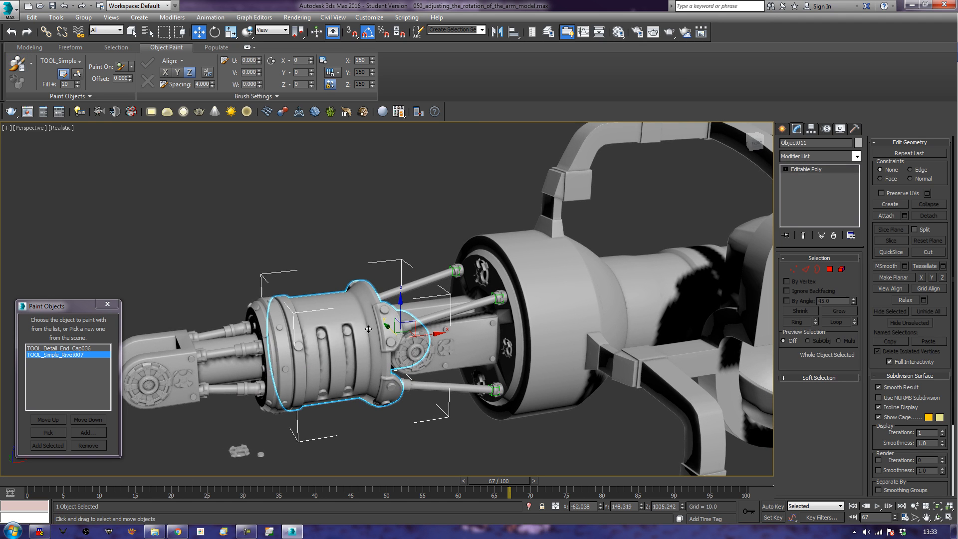
click(115, 306)
alt+middle_drag(170, 418, 176, 396)
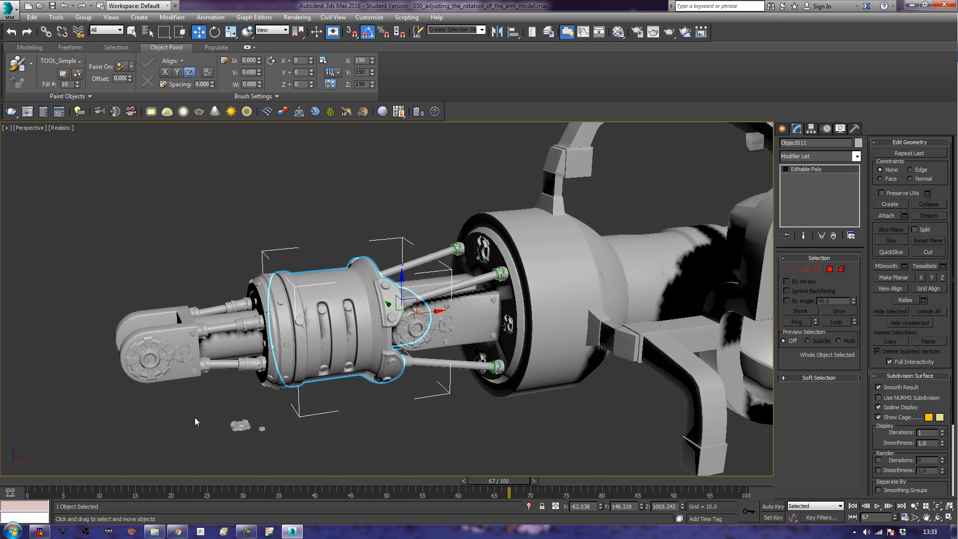
drag(223, 421, 268, 447)
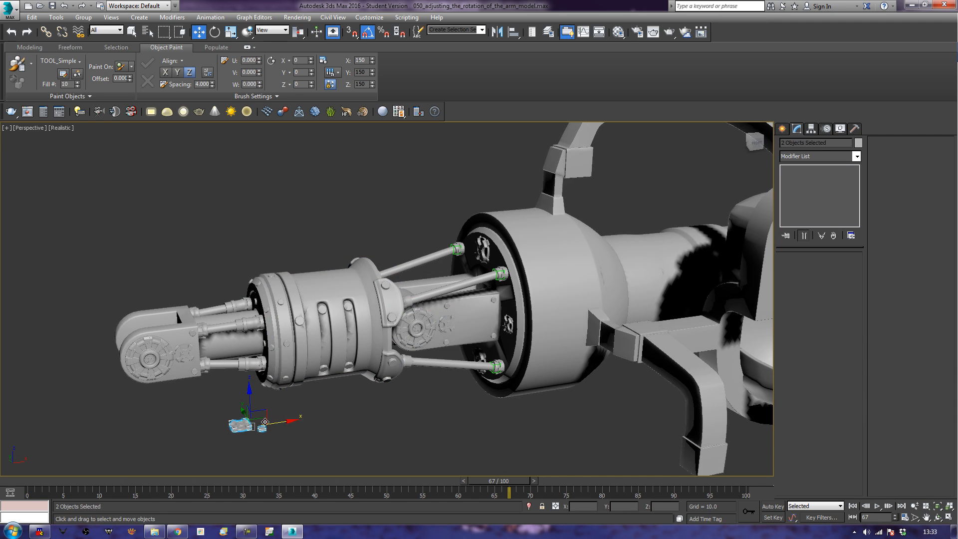
key(Delete)
Align the pivot of the rim band's single rivet to the pivot point of the cylindrical section
click(294, 328)
alt+middle_drag(294, 330, 370, 395)
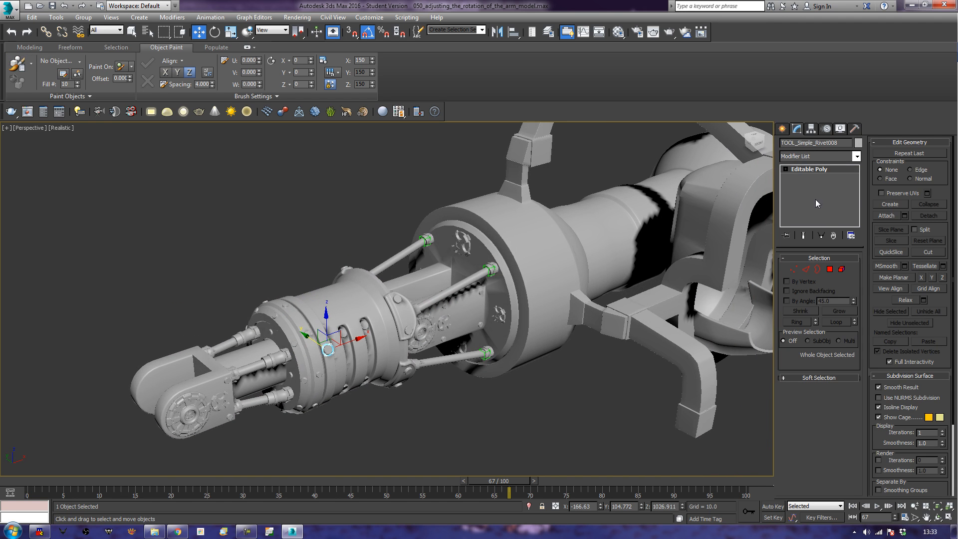
click(813, 129)
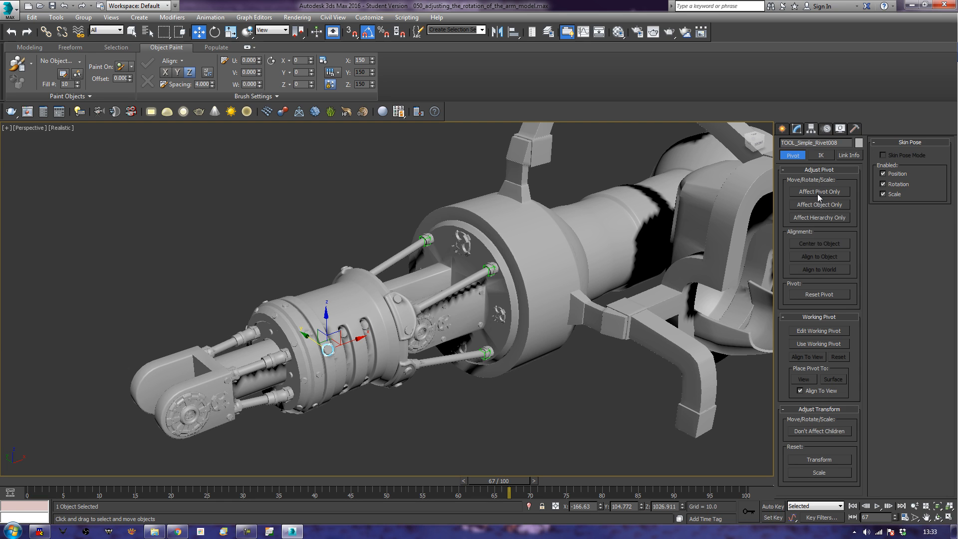
click(817, 195)
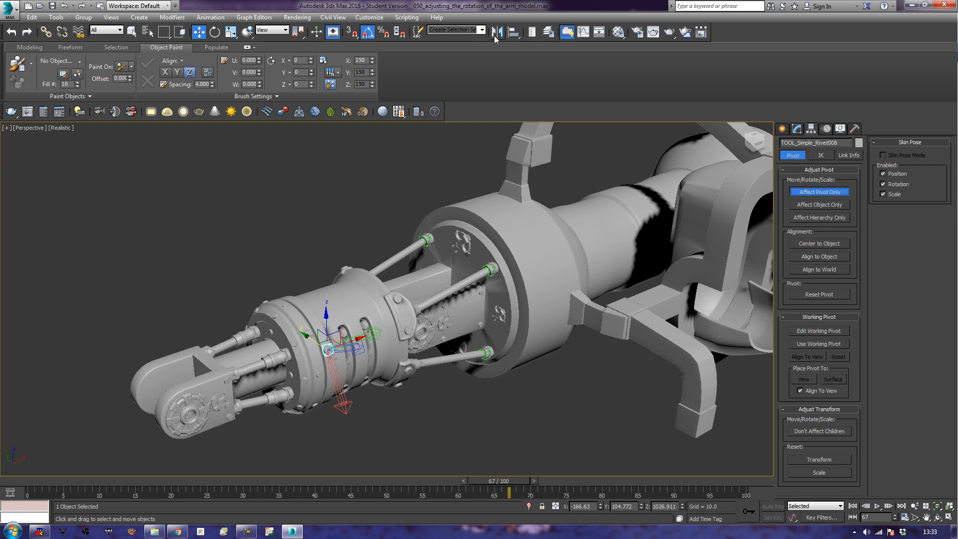
click(511, 32)
click(335, 307)
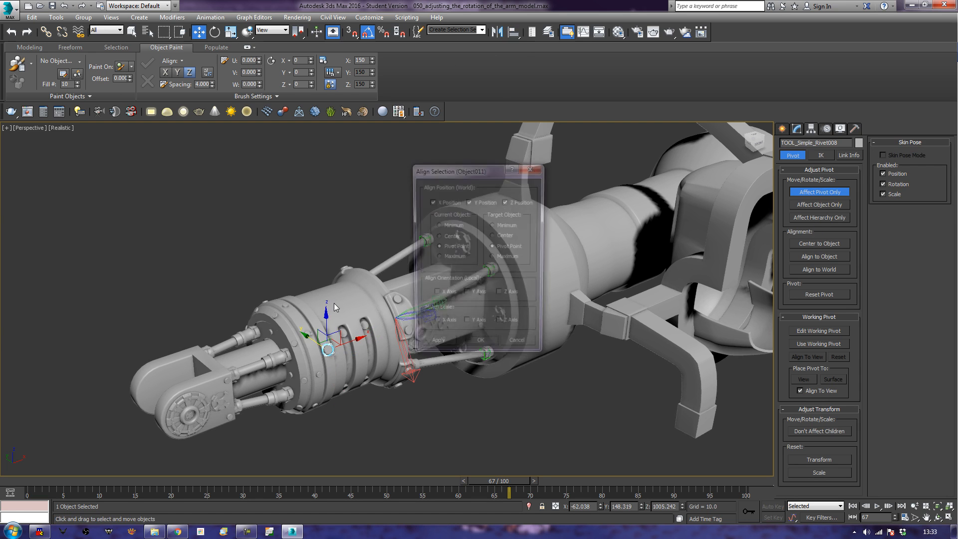
click(464, 348)
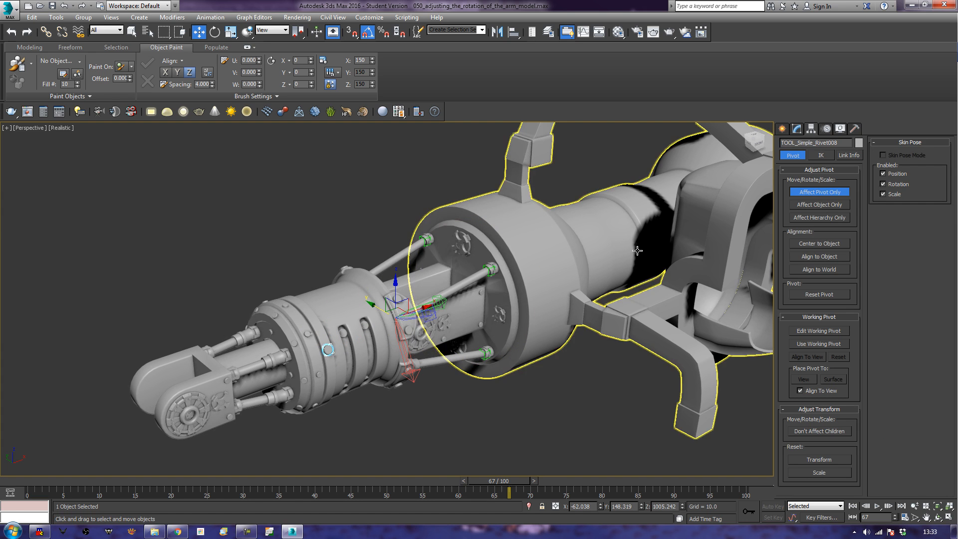
click(820, 192)
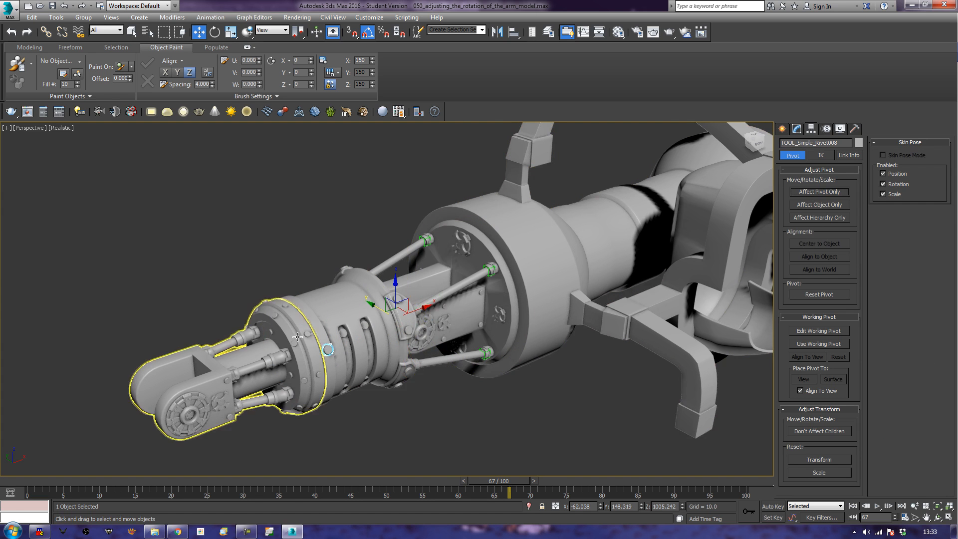
Clone the rivet as references around the rim band in 40-degree rotation increments about the section's axis
alt+middle_drag(315, 345, 335, 328)
key(e)
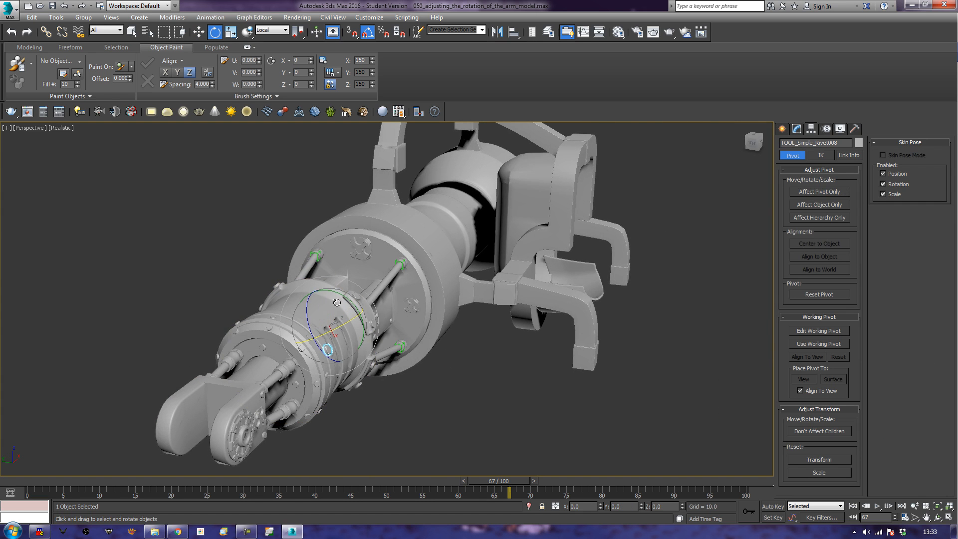
shift+drag(345, 296, 330, 283)
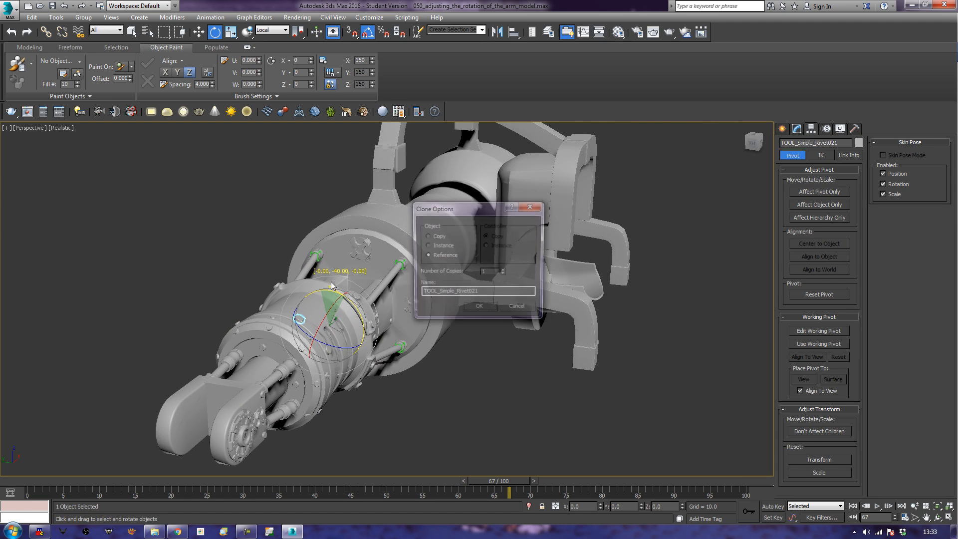
double_click(495, 272)
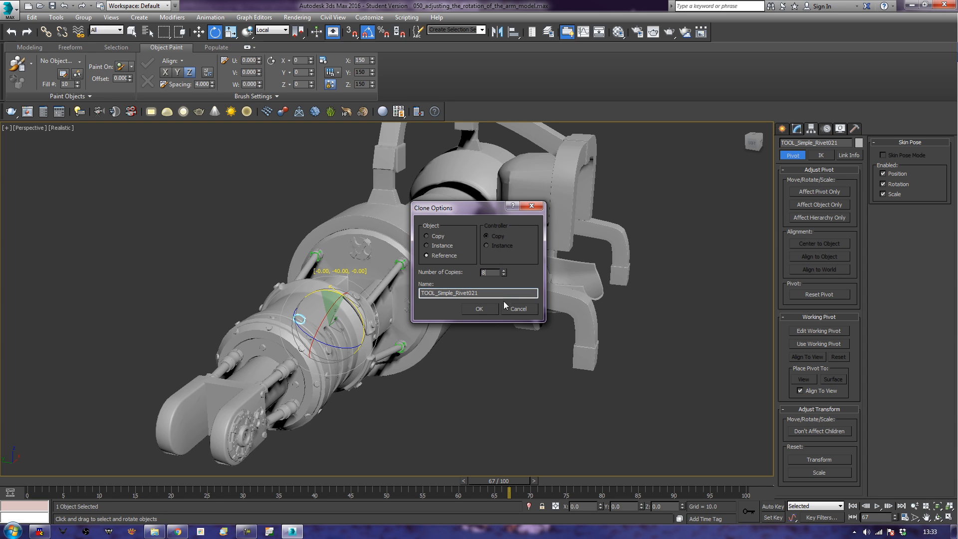
click(479, 309)
Attach the cloned rivets around the rim band to the cylindrical section's editable poly mesh
alt+middle_drag(447, 437, 395, 408)
scroll(408, 433, up, 2)
middle_drag(426, 332, 466, 304)
click(396, 263)
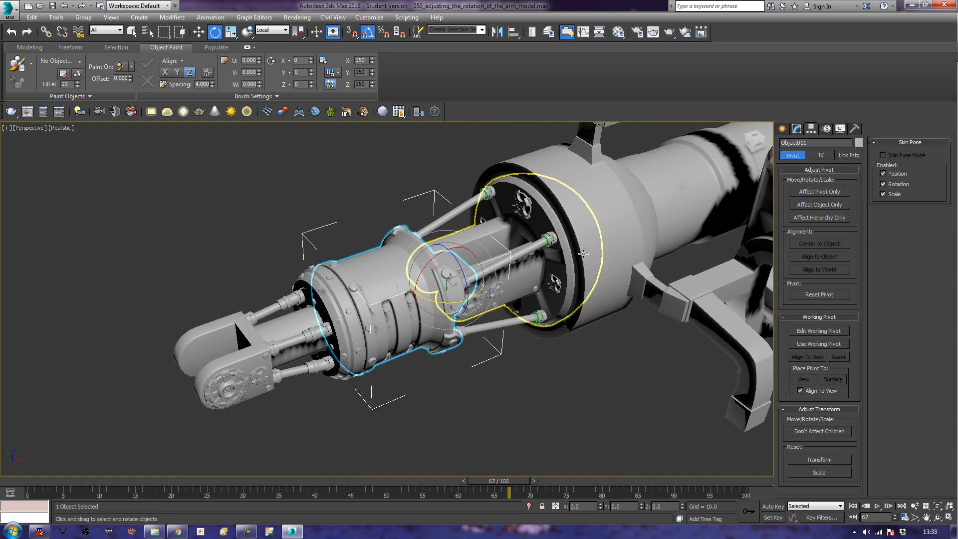
click(798, 129)
click(886, 216)
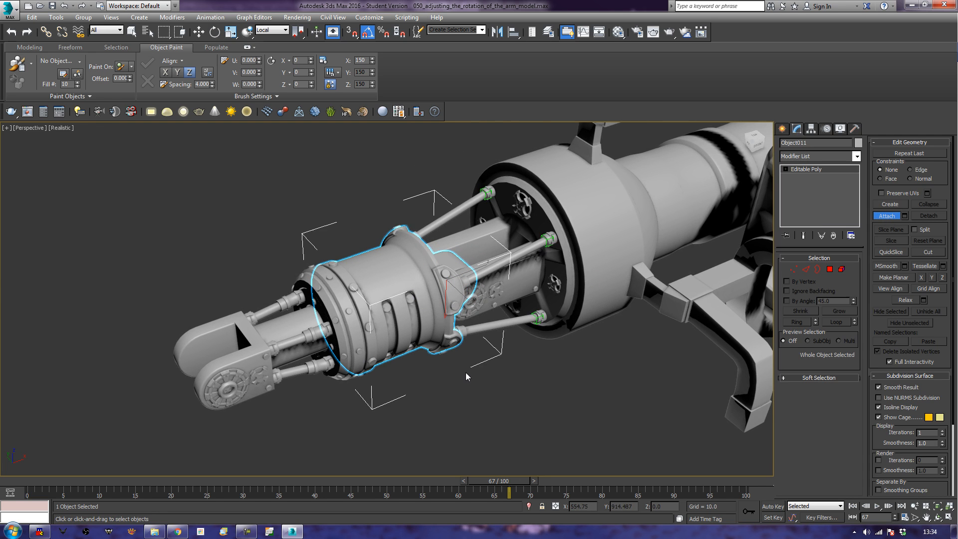
key(F4)
alt+middle_drag(458, 368, 451, 346)
scroll(413, 335, up, 5)
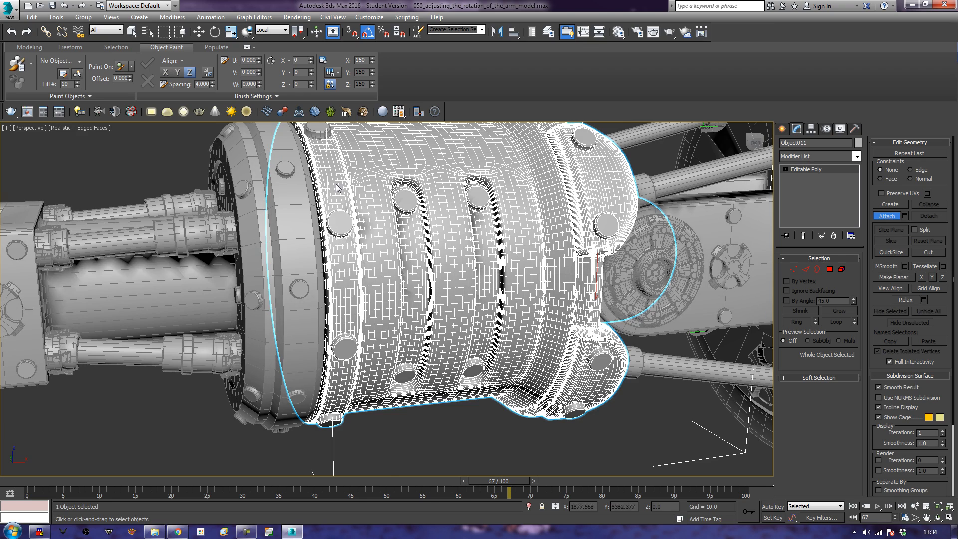
alt+middle_drag(339, 187, 399, 306)
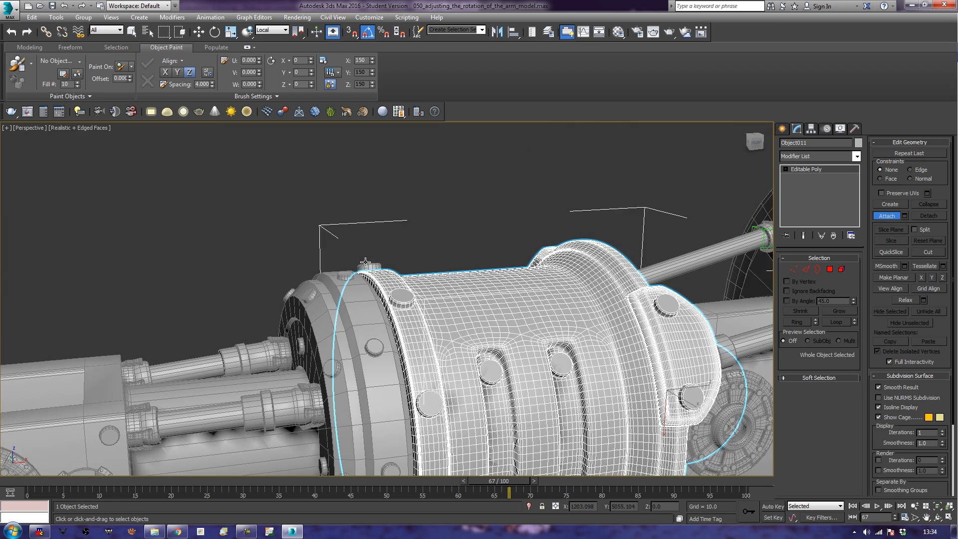
scroll(349, 268, down, 4)
alt+middle_drag(349, 268, 454, 297)
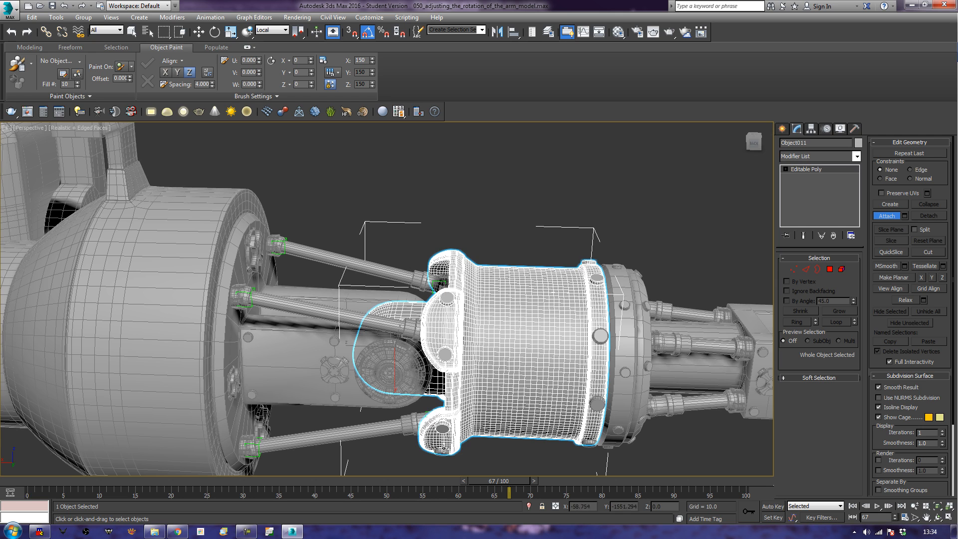
alt+middle_drag(443, 448, 421, 396)
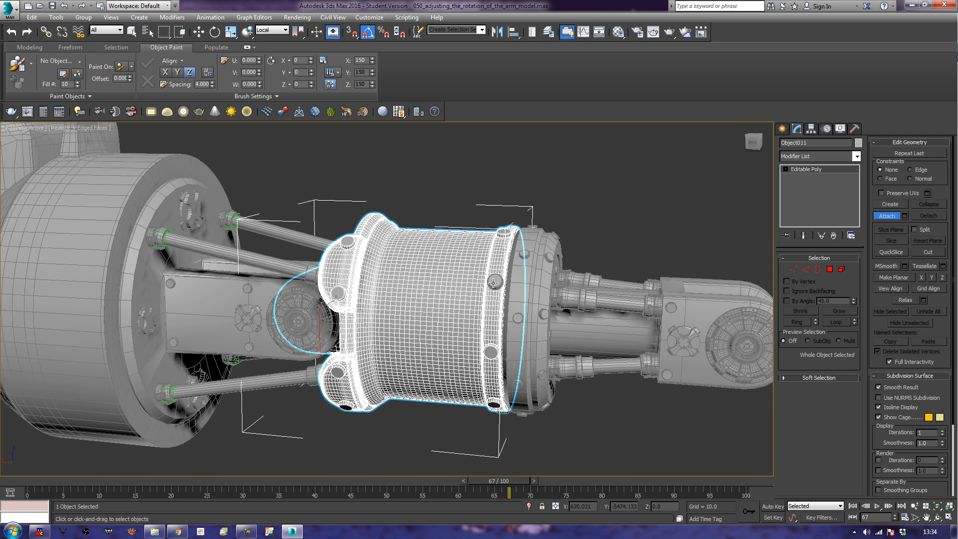
alt+middle_drag(464, 316, 428, 295)
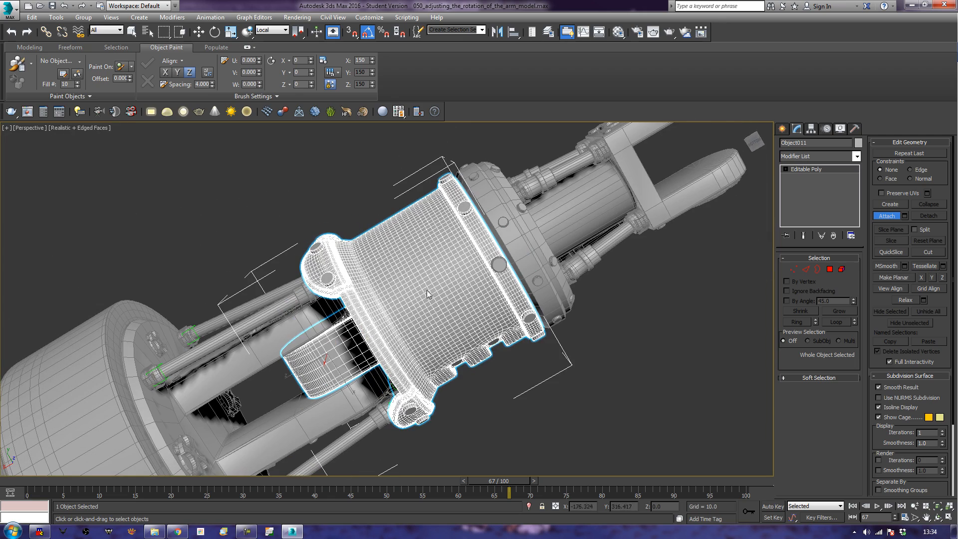
alt+middle_drag(613, 331, 451, 445)
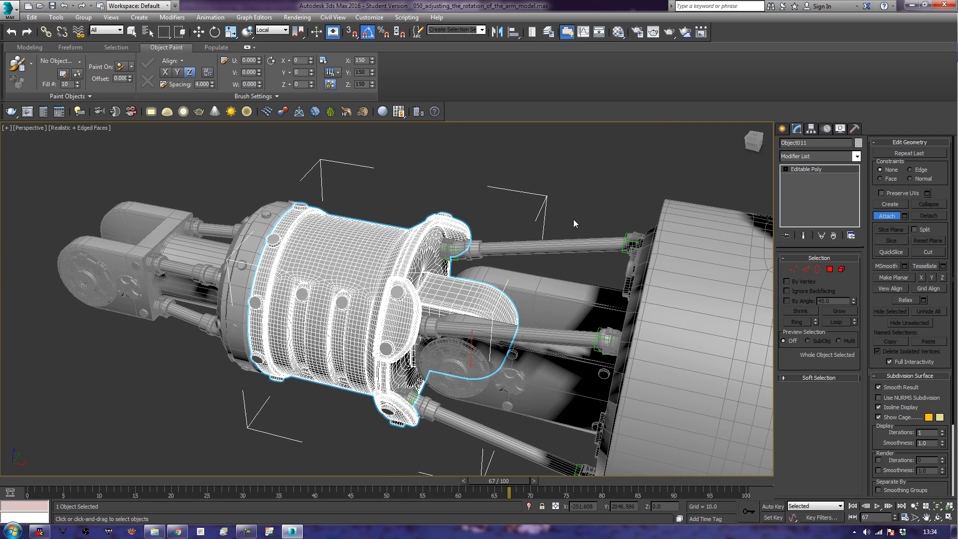
key(w)
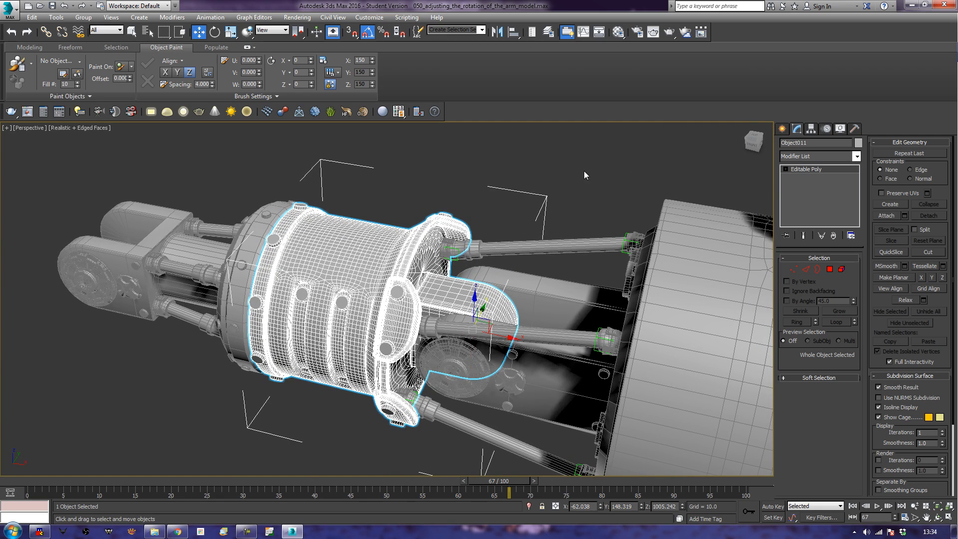
Isolate the riveted cylindrical section from the rest of the arm
click(583, 172)
right_click(438, 298)
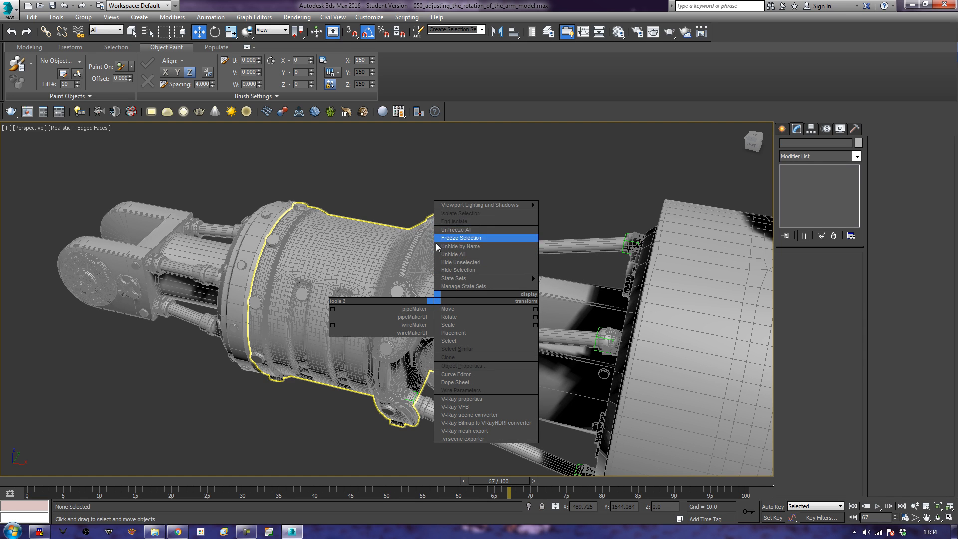
right_click(408, 248)
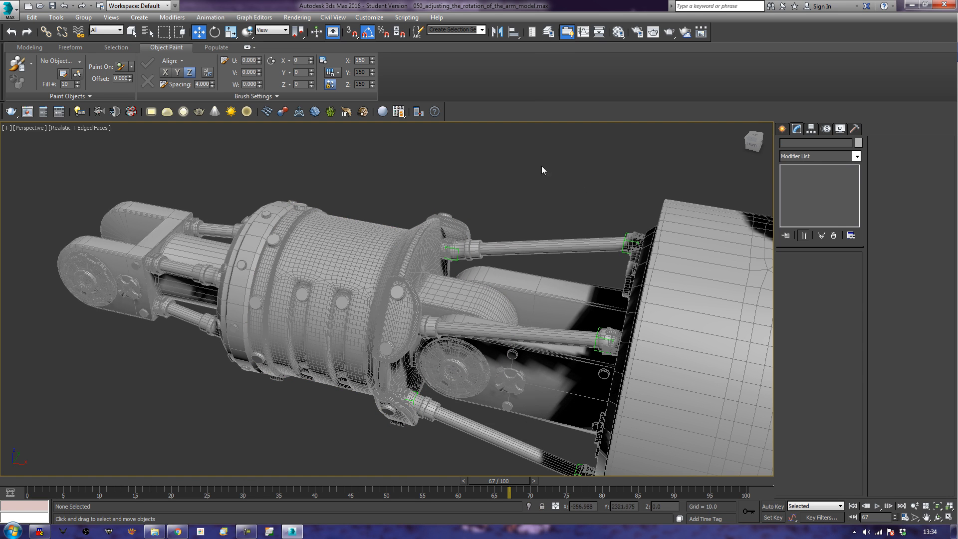
right_click(523, 159)
click(396, 241)
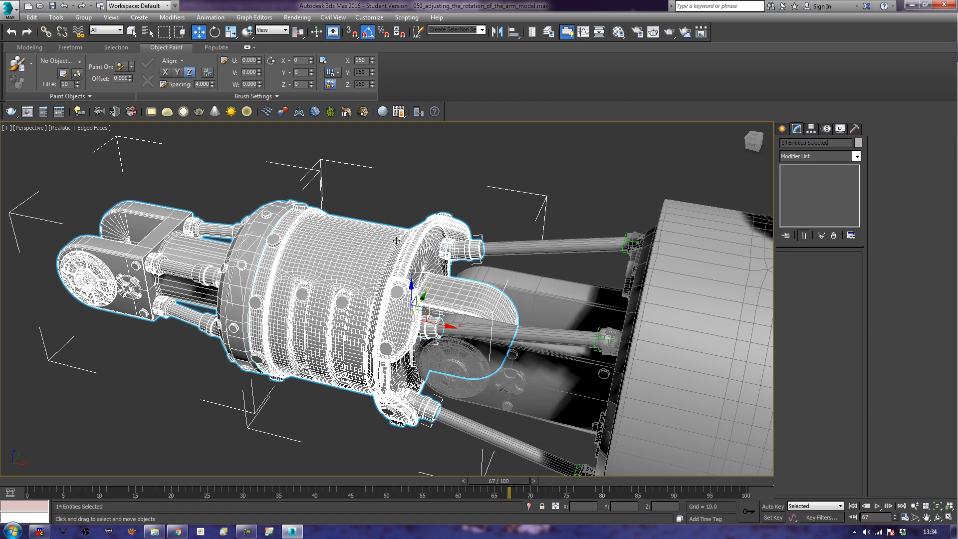
click(396, 241)
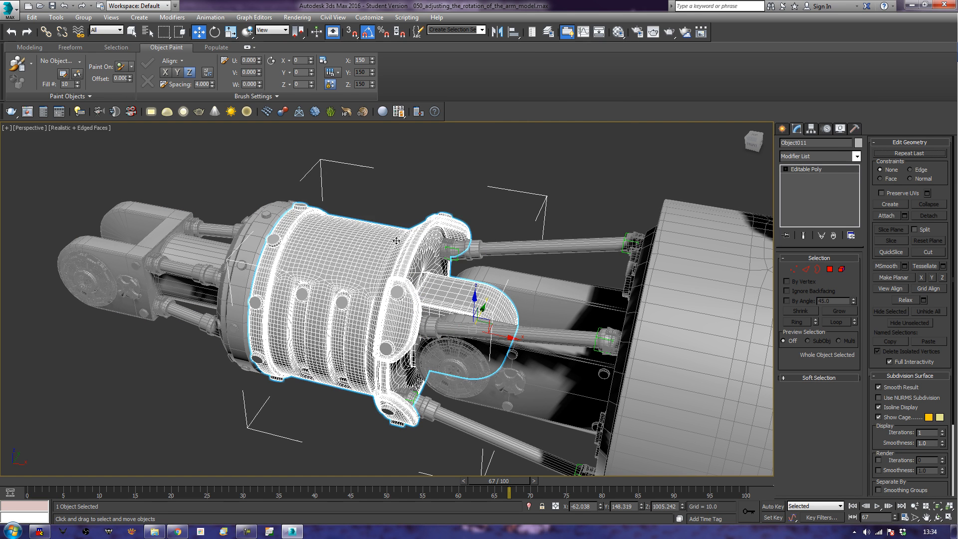
right_click(396, 241)
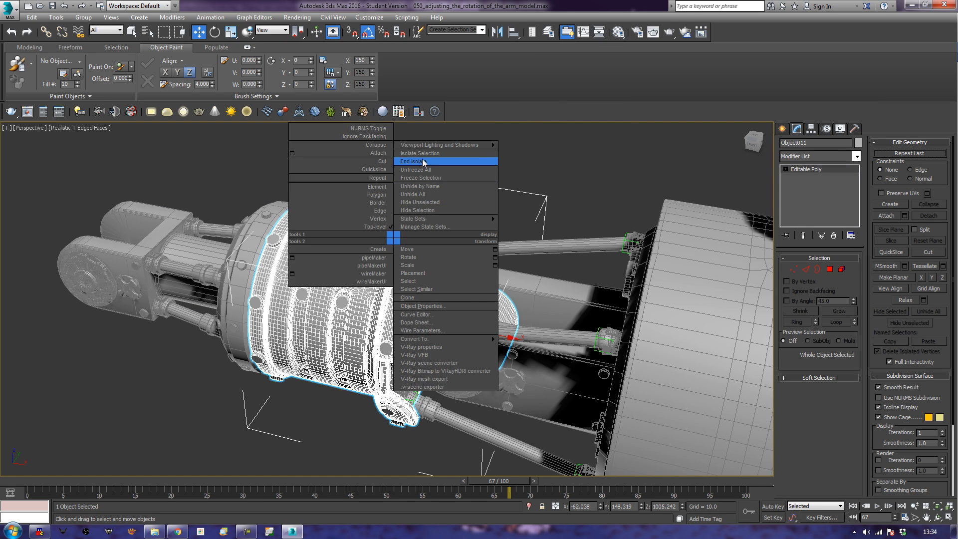
click(423, 161)
alt+middle_drag(596, 414, 490, 407)
middle_drag(447, 321, 449, 361)
scroll(448, 361, up, 4)
scroll(404, 292, down, 3)
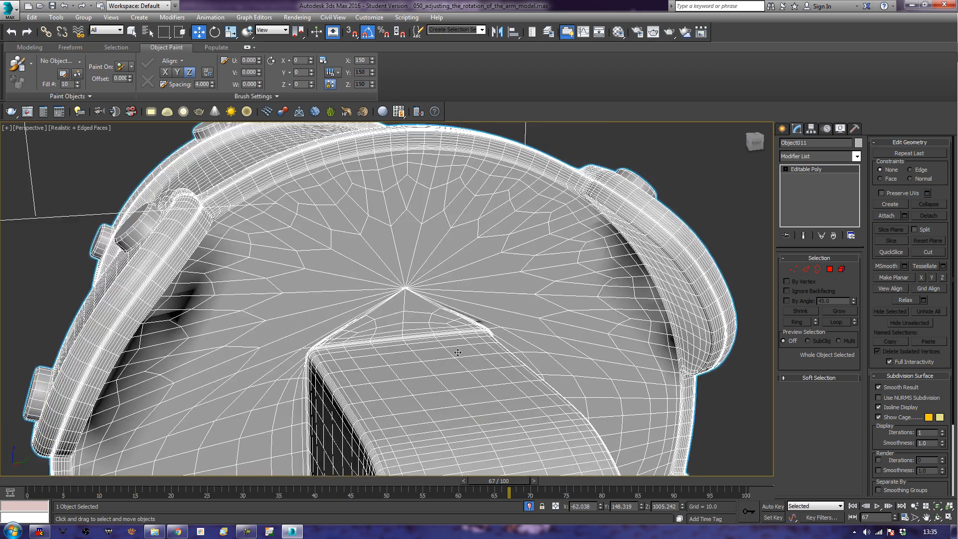
click(828, 269)
click(411, 322)
ctrl+click(431, 320)
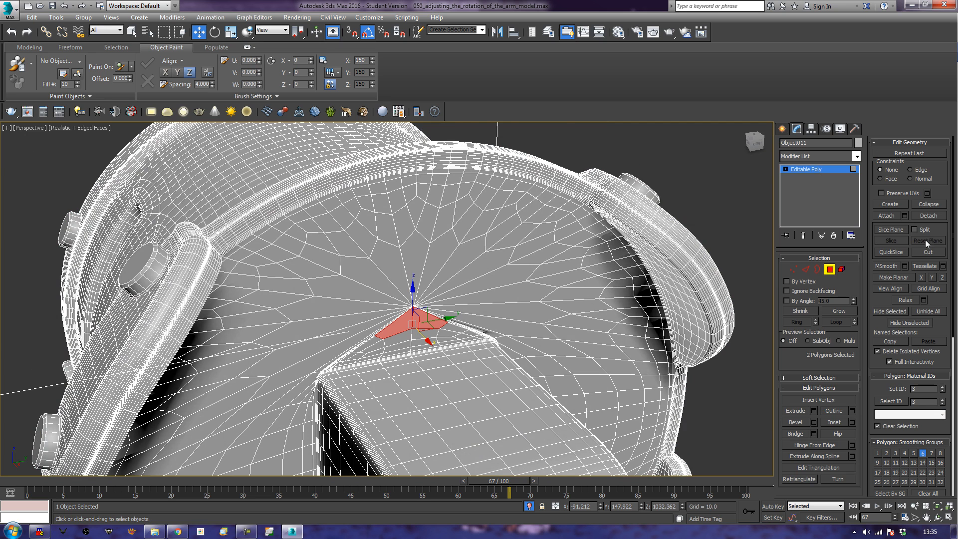
click(842, 311)
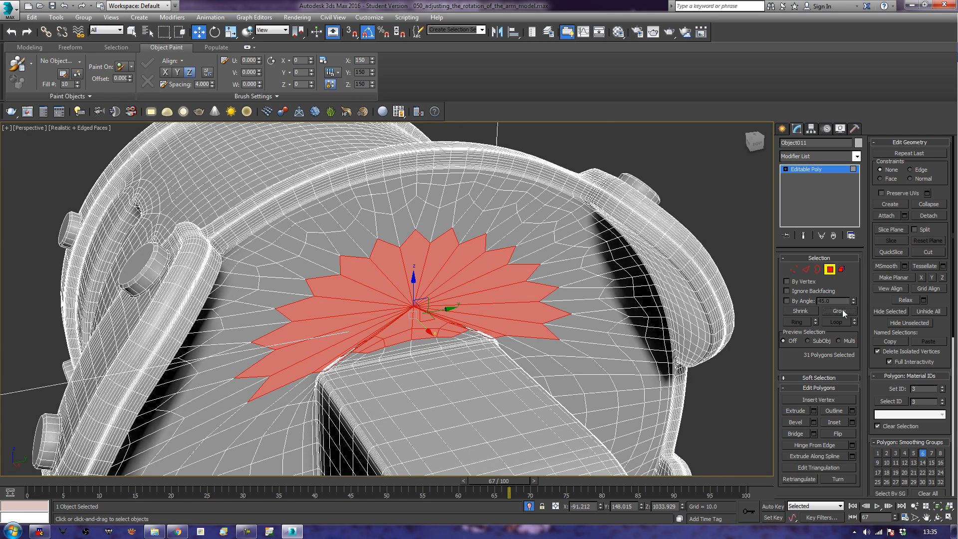
click(842, 311)
click(843, 311)
alt+middle_drag(472, 387, 433, 322)
scroll(425, 362, up, 3)
scroll(433, 322, up, 2)
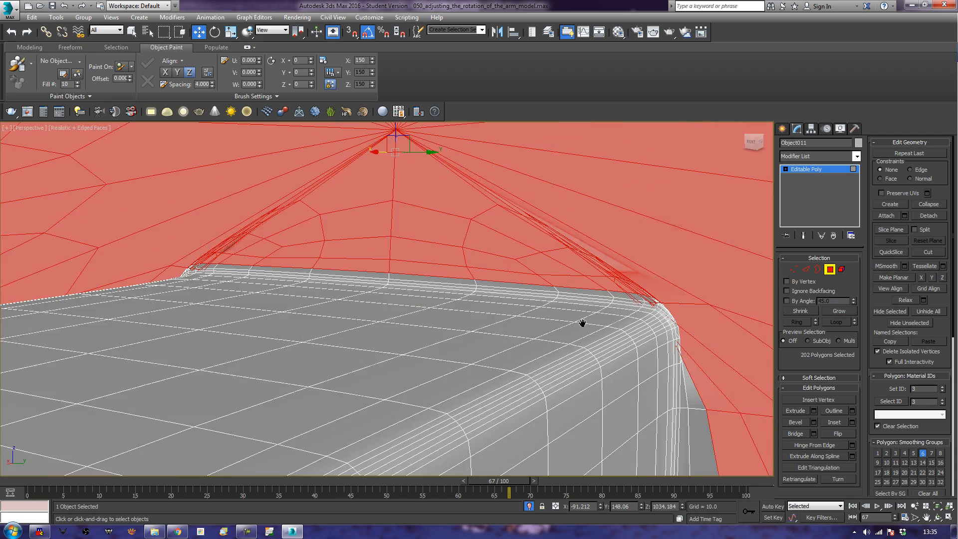
middle_drag(586, 323, 501, 355)
key(ctrl+d)
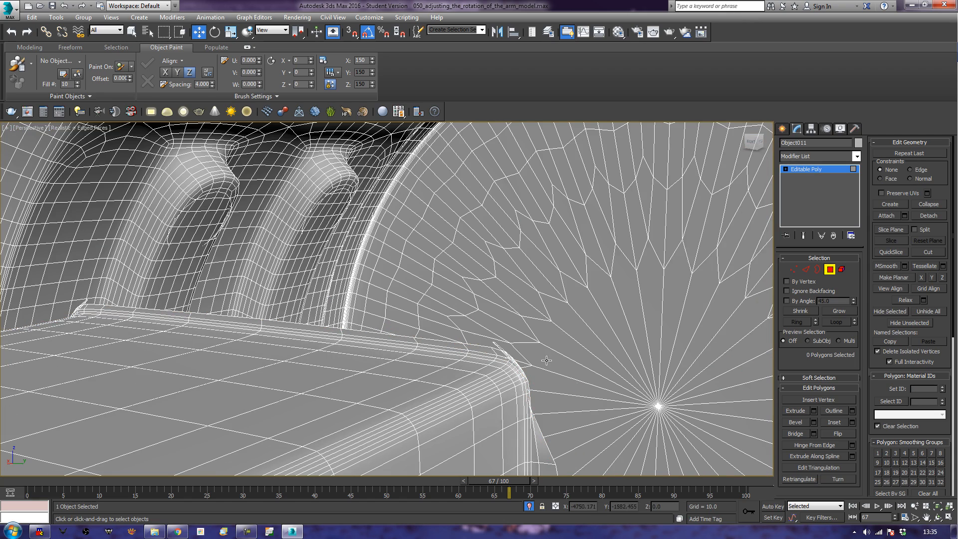
Remove the edge loop, including its vertices, where the joint block meets the section's flanged end cap
alt+middle_drag(512, 377, 490, 355)
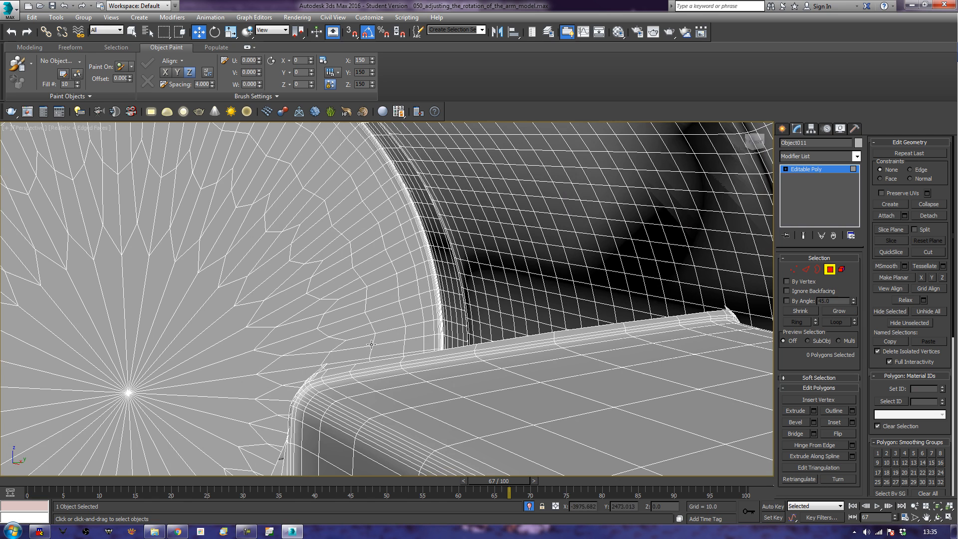
alt+middle_drag(395, 373, 450, 326)
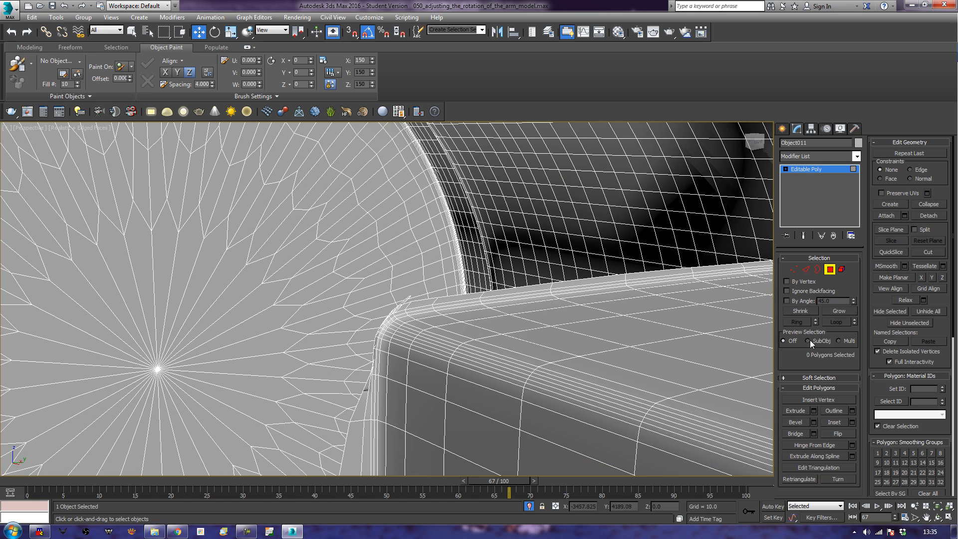
click(806, 269)
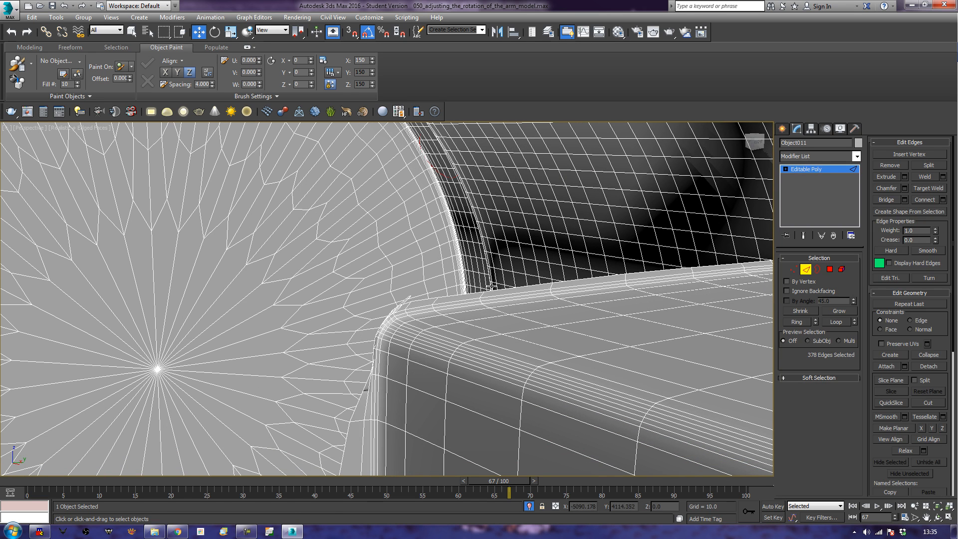
double_click(513, 288)
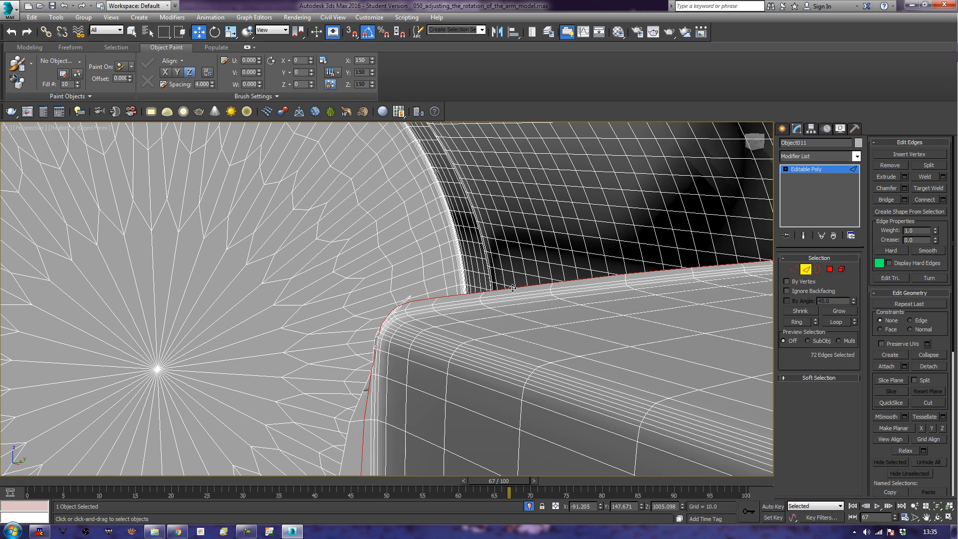
key(ctrl+BackSpace)
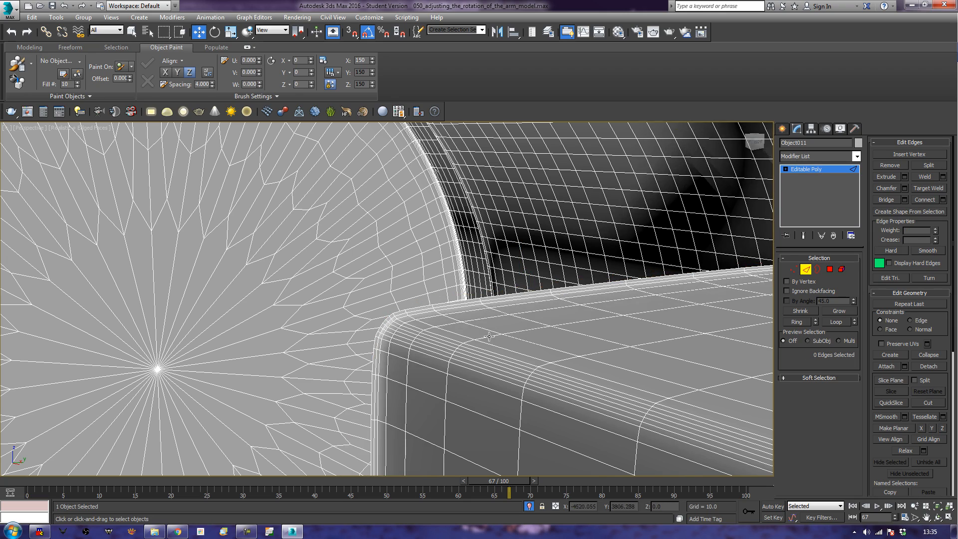
Remove an edge loop with its vertices from the end cap surface beside the joint block
alt+middle_drag(412, 358, 408, 274)
scroll(408, 274, down, 4)
middle_drag(403, 371, 456, 289)
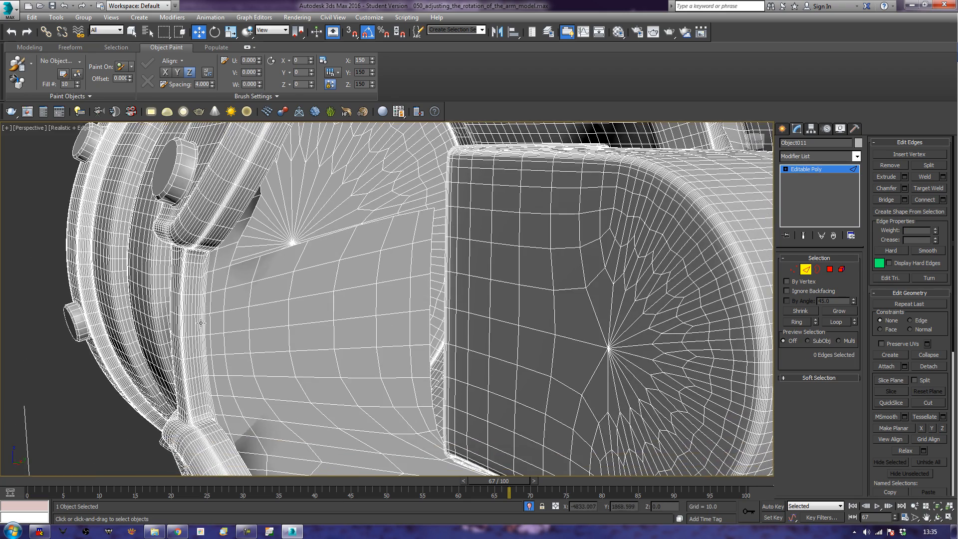
double_click(248, 303)
key(ctrl+BackSpace)
alt+middle_drag(297, 351, 297, 240)
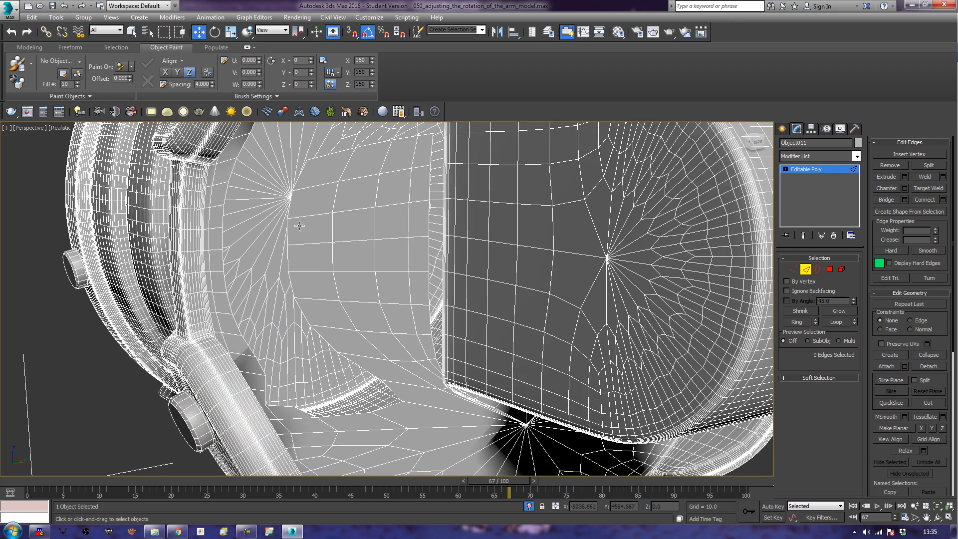
Delete an edge loop of the end cap on the opposite side of the joint block
alt+middle_drag(405, 313, 153, 293)
alt+middle_drag(546, 381, 260, 372)
alt+middle_drag(484, 371, 485, 393)
alt+middle_drag(519, 320, 517, 341)
double_click(609, 289)
key(Delete)
Delete the edge loop running around the end cap just inside the flange rim
middle_drag(431, 406, 515, 262)
double_click(431, 369)
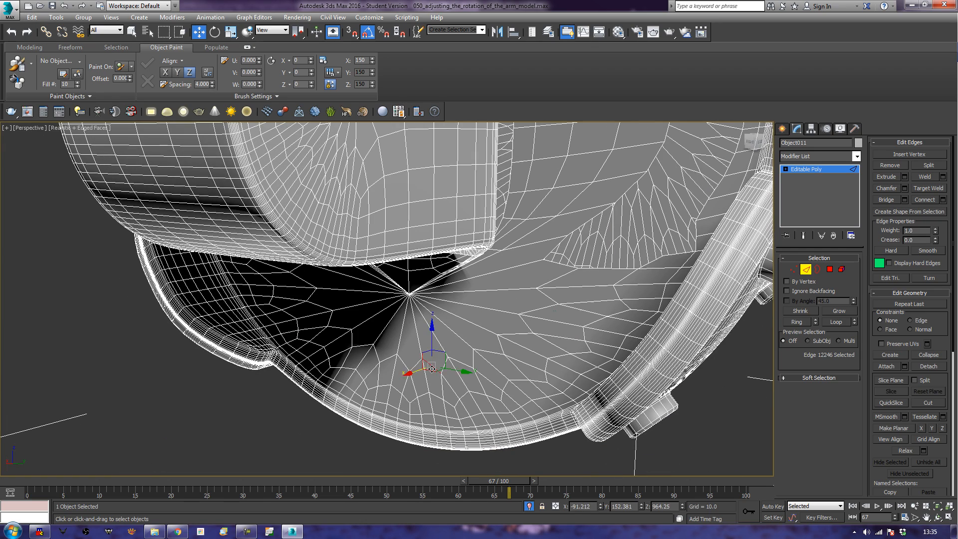
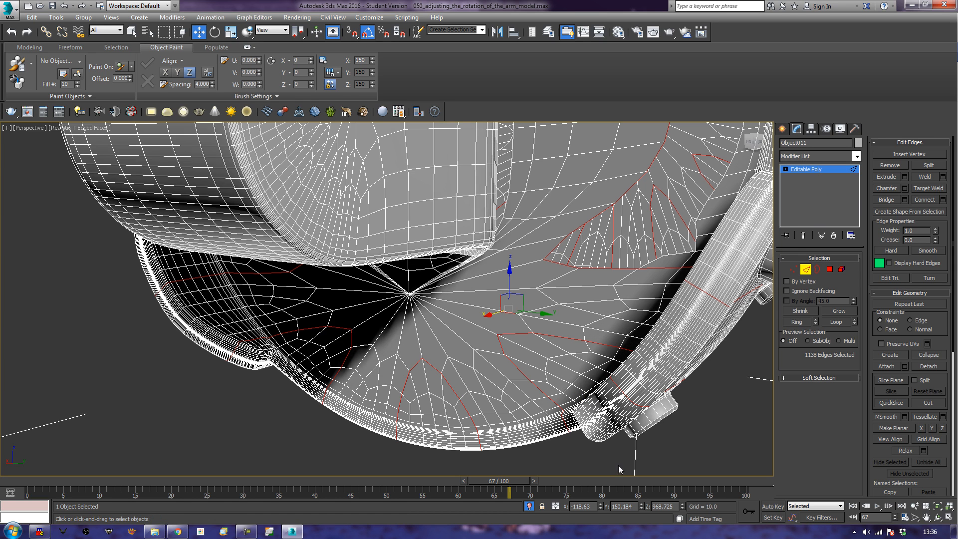
double_click(541, 398)
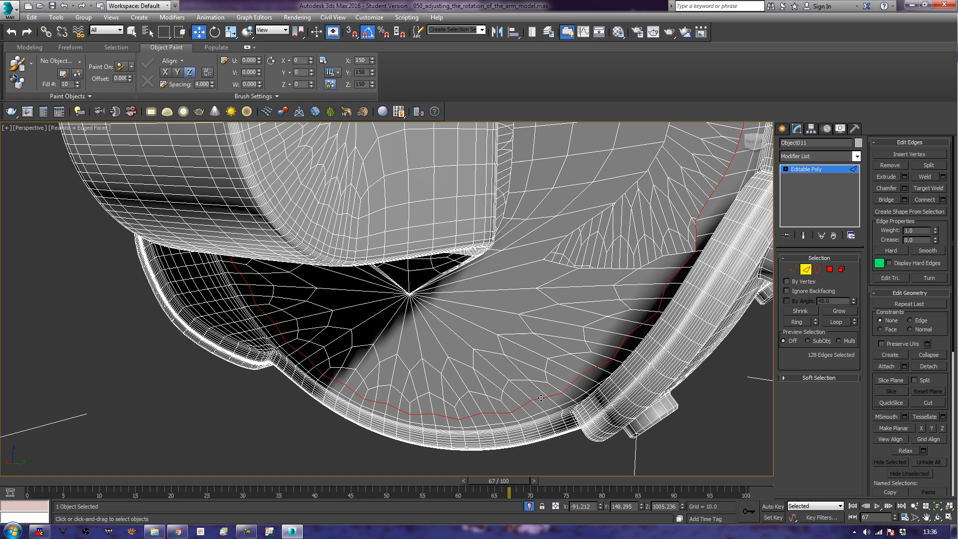
key(Delete)
Delete the separated element of leftover cap polygons around the joint block
middle_drag(525, 333, 503, 413)
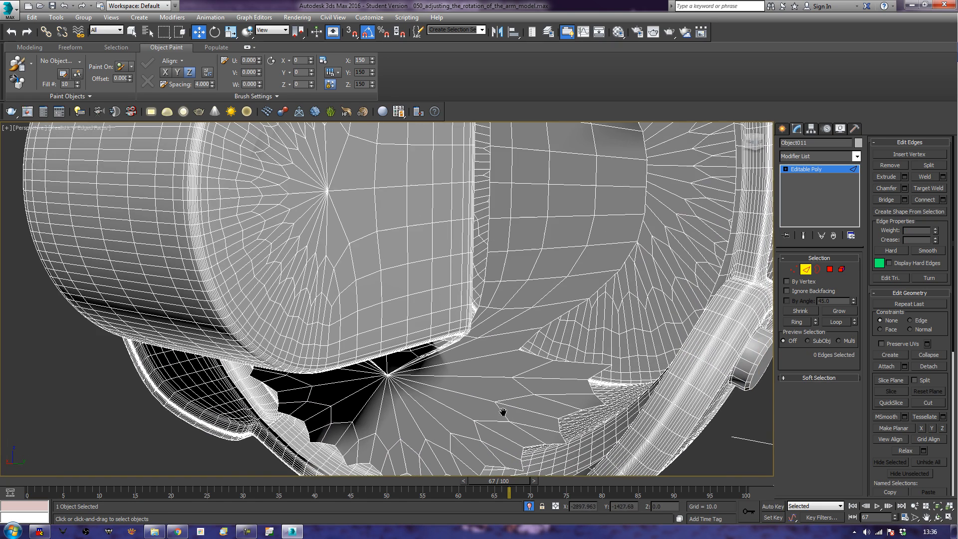
click(842, 269)
click(604, 221)
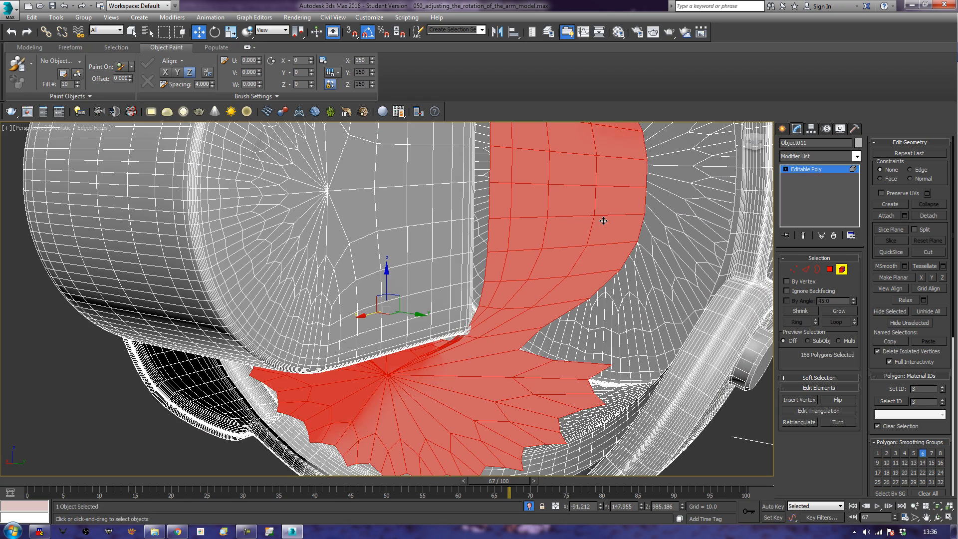
key(Delete)
Cap the open border inside the flange rim with a single polygon
alt+middle_drag(603, 221, 542, 280)
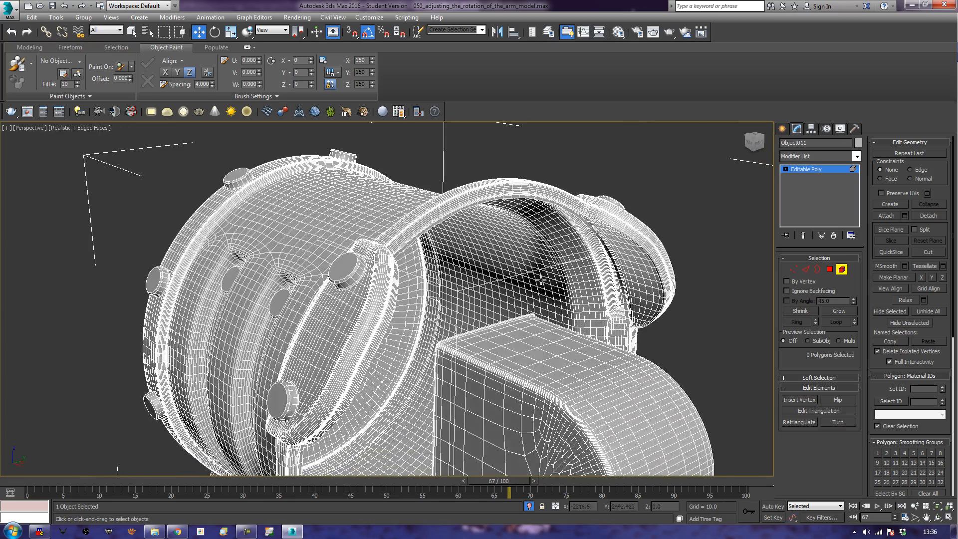
click(821, 274)
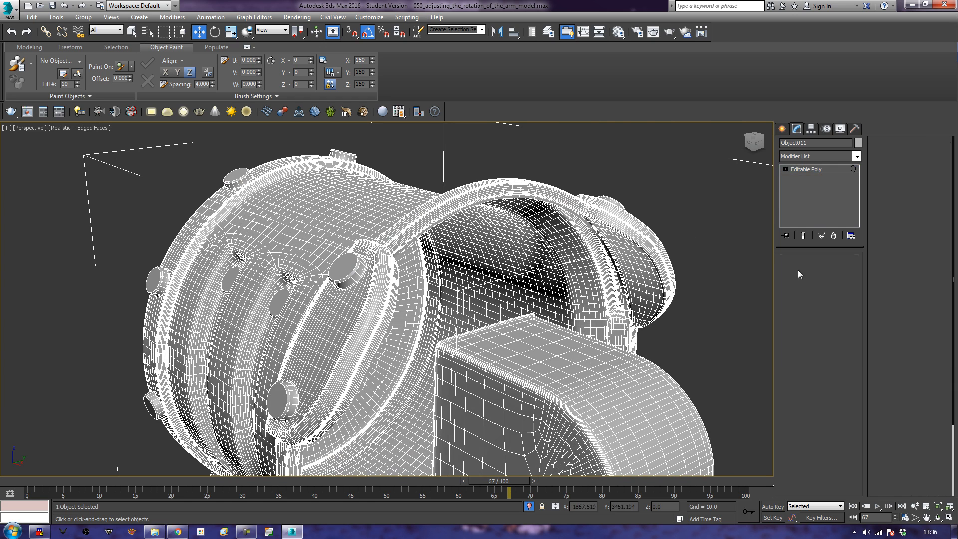
click(569, 212)
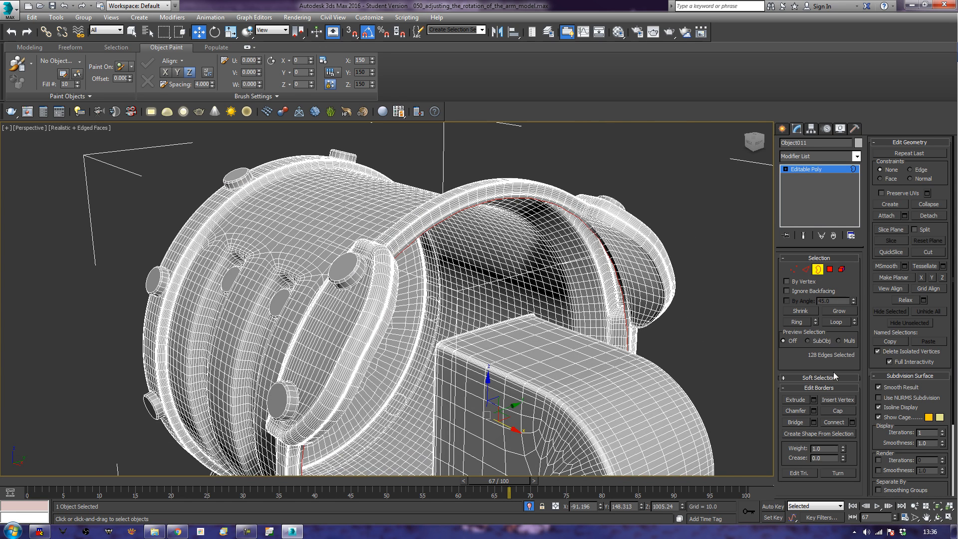
click(839, 410)
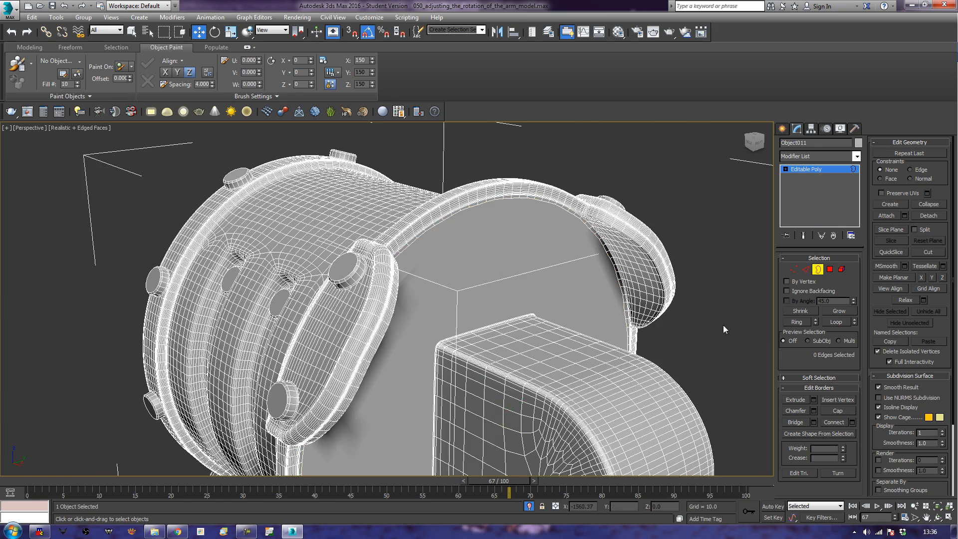
Leave border editing of the ribbed arm section and deselect it
alt+middle_drag(742, 325, 789, 267)
click(813, 269)
click(719, 289)
scroll(720, 289, down, 8)
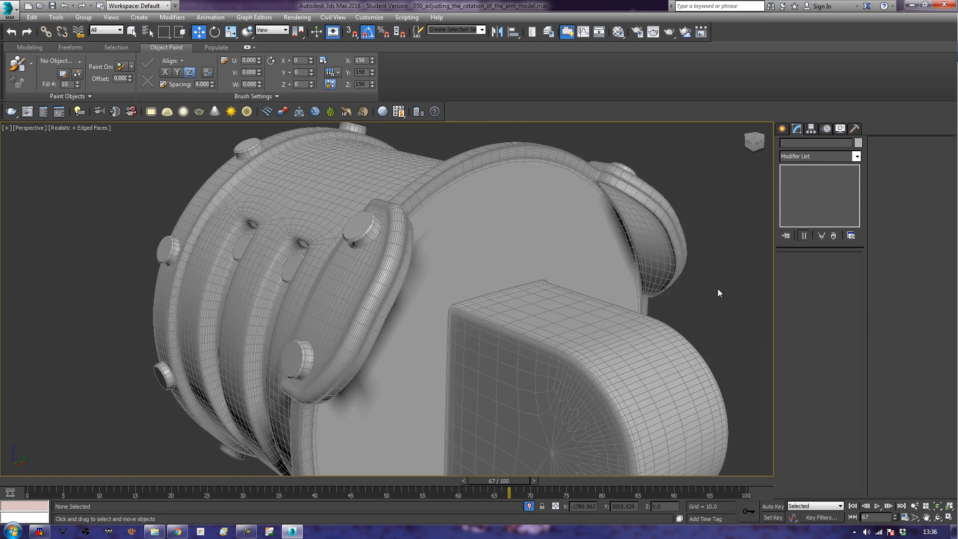
alt+middle_drag(720, 278, 752, 212)
Draw a cylinder about 10.1 in radius and 74.8 high outward from the joint block's flat rounded face
click(781, 129)
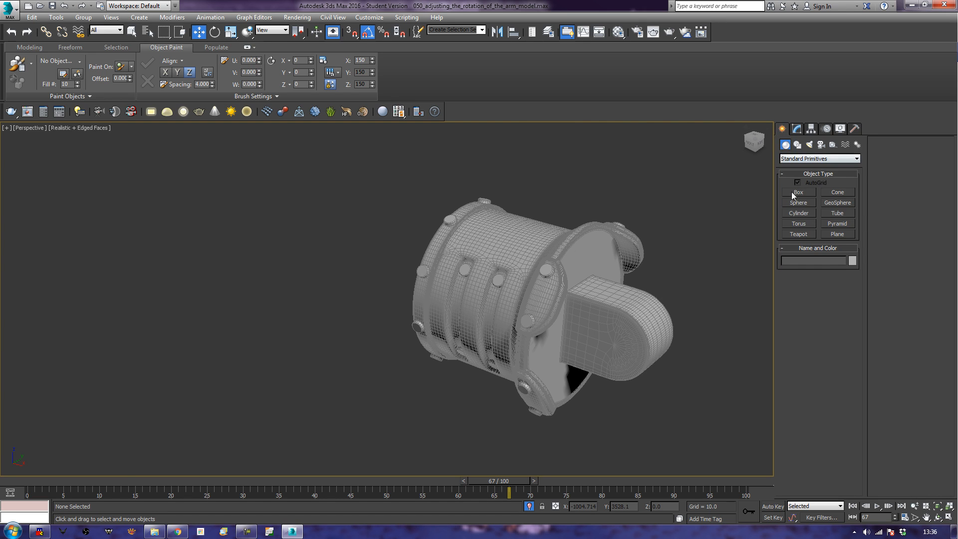
click(799, 214)
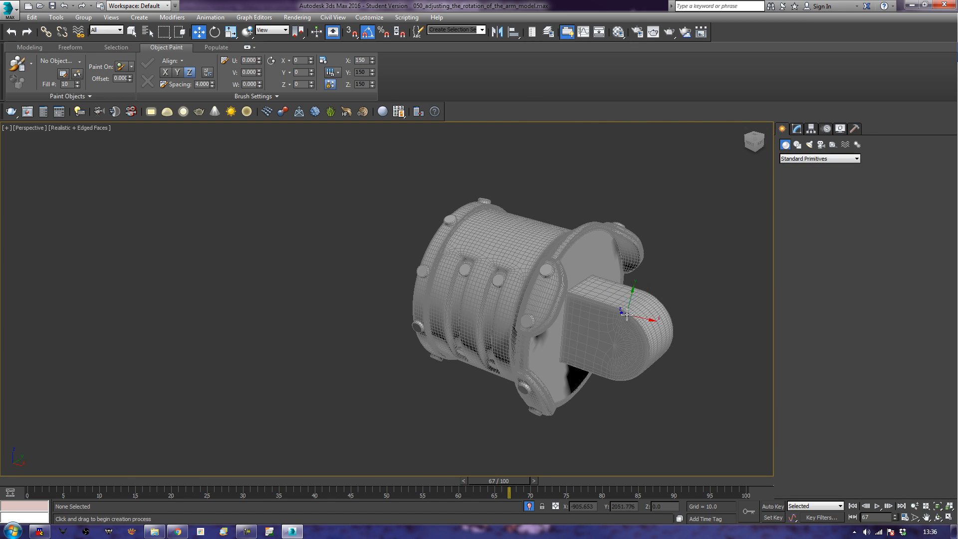
drag(613, 346, 620, 364)
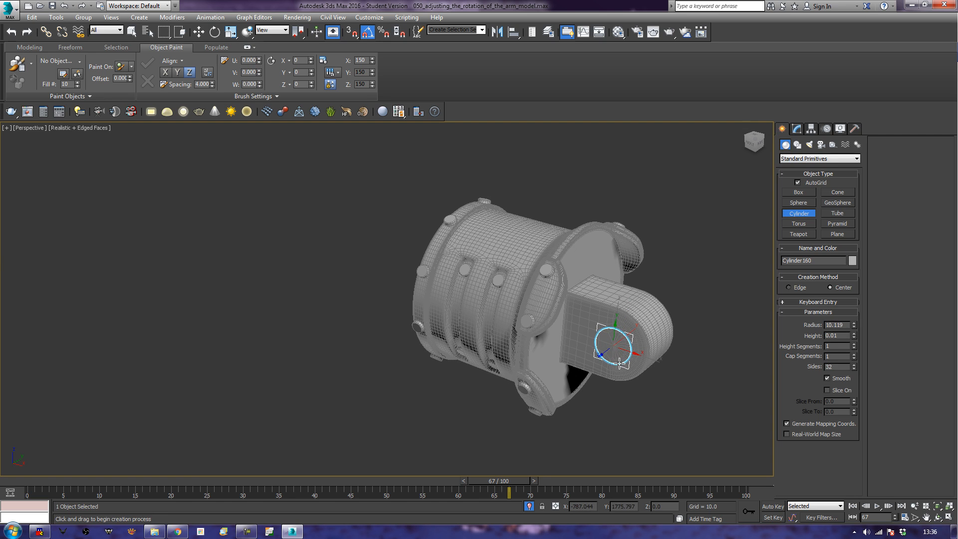
click(490, 420)
right_click(490, 419)
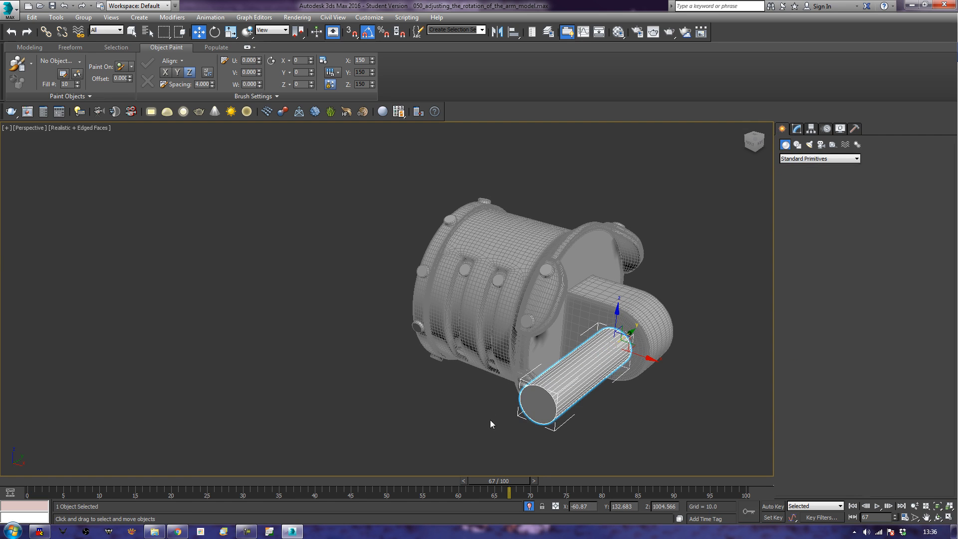
End the isolation to bring back the rest of the arm and body
right_click(349, 369)
click(381, 294)
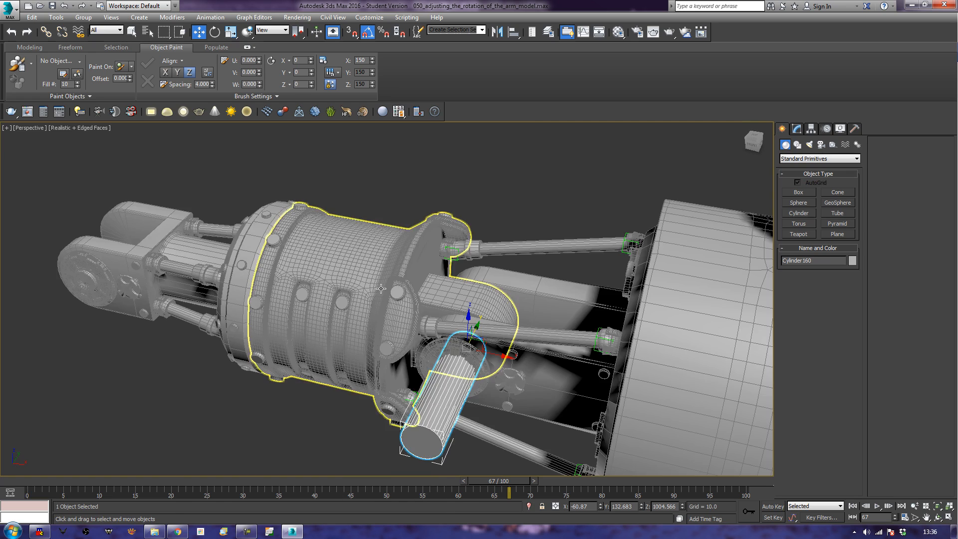
alt+middle_drag(452, 388, 480, 333)
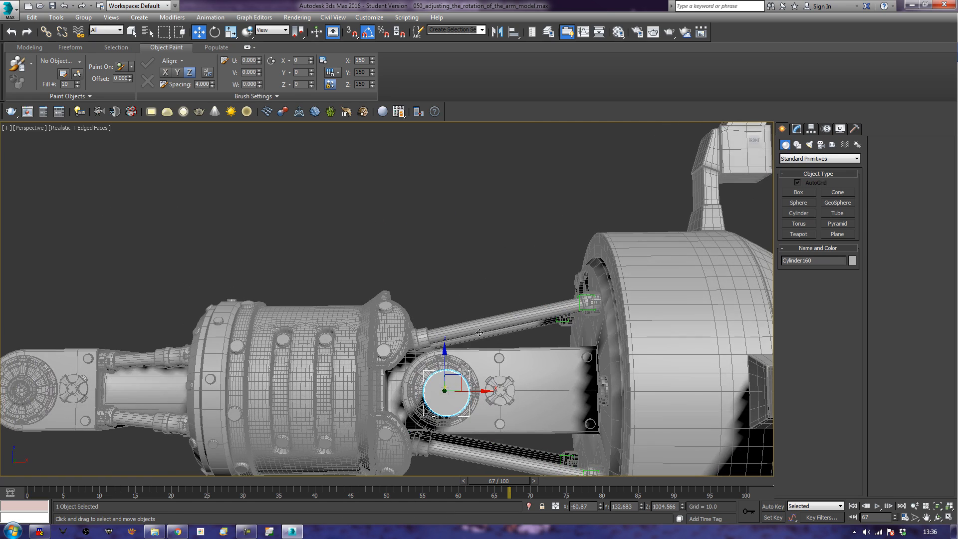
Centre the cylinder on the arm joint's round hub in the front view
key(l)
key(z)
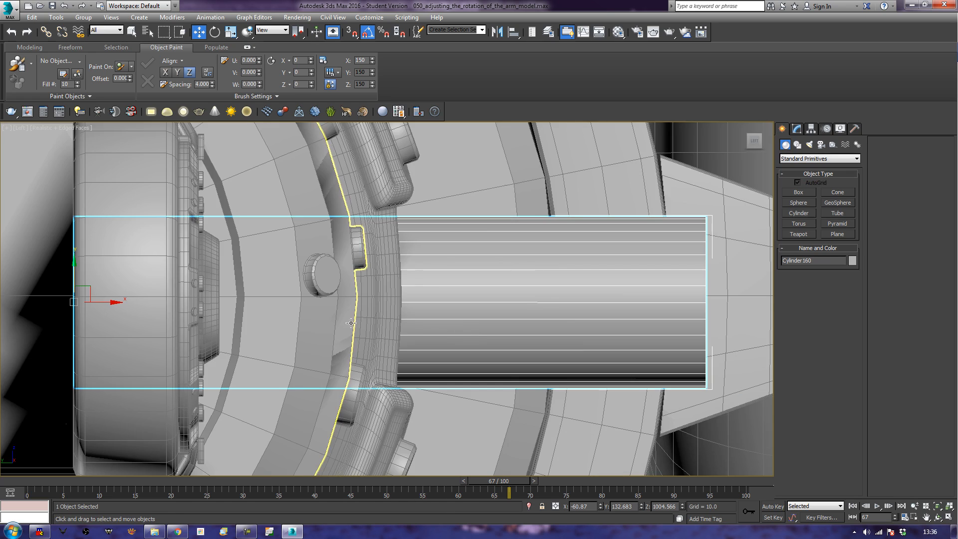
key(f)
key(z)
middle_drag(327, 306, 471, 327)
scroll(472, 327, down, 2)
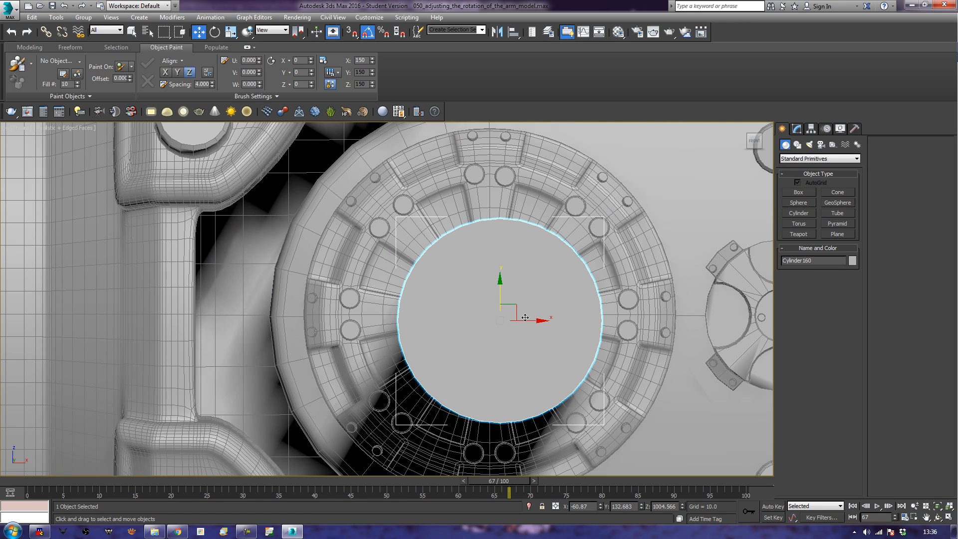
drag(537, 320, 504, 296)
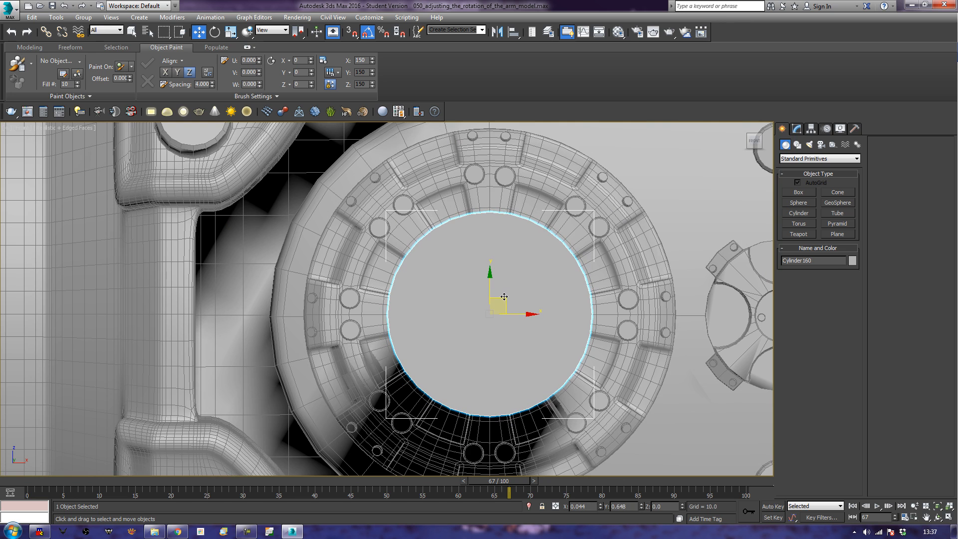
Reduce the cylinder's radius to about 4.05 to fit inside the hub's central opening
click(797, 130)
click(855, 274)
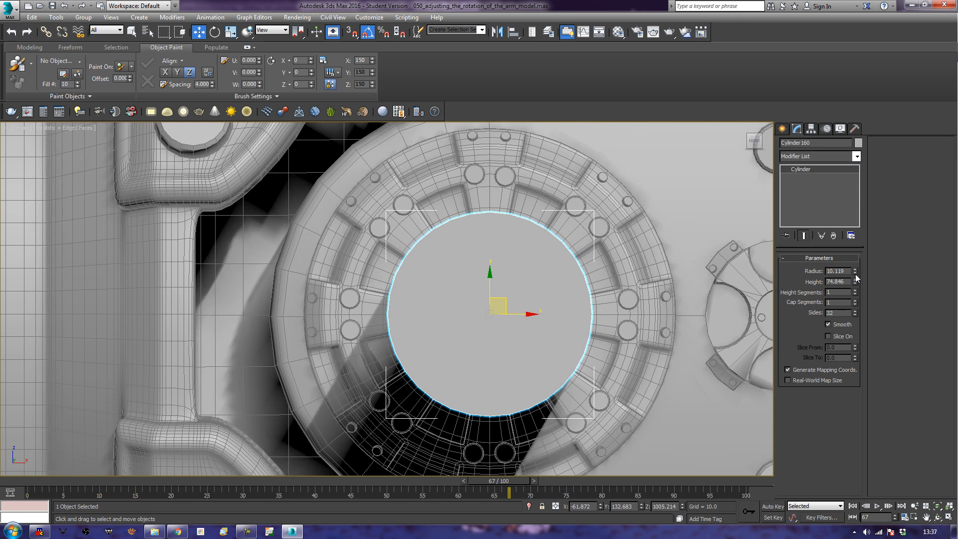
drag(855, 274, 848, 303)
key(p)
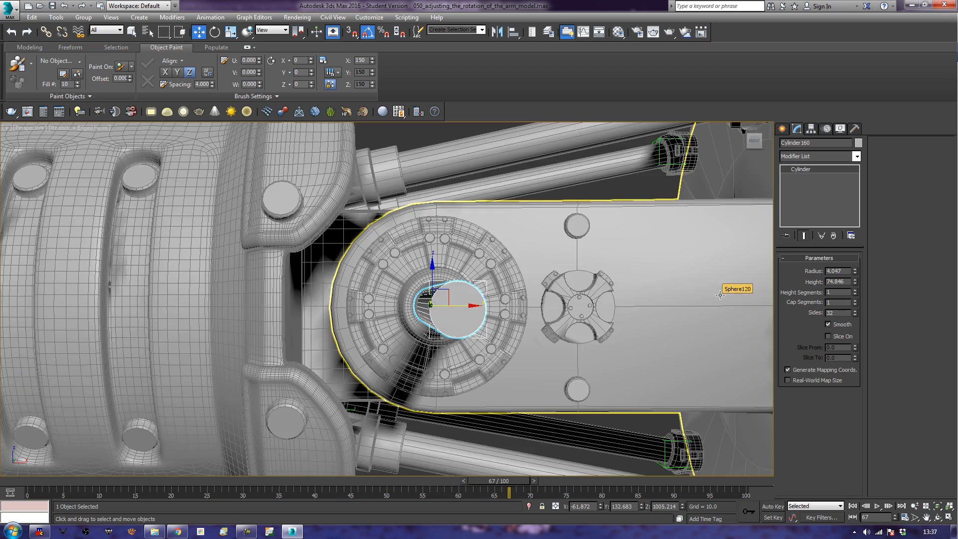
key(z)
alt+middle_drag(483, 253, 515, 273)
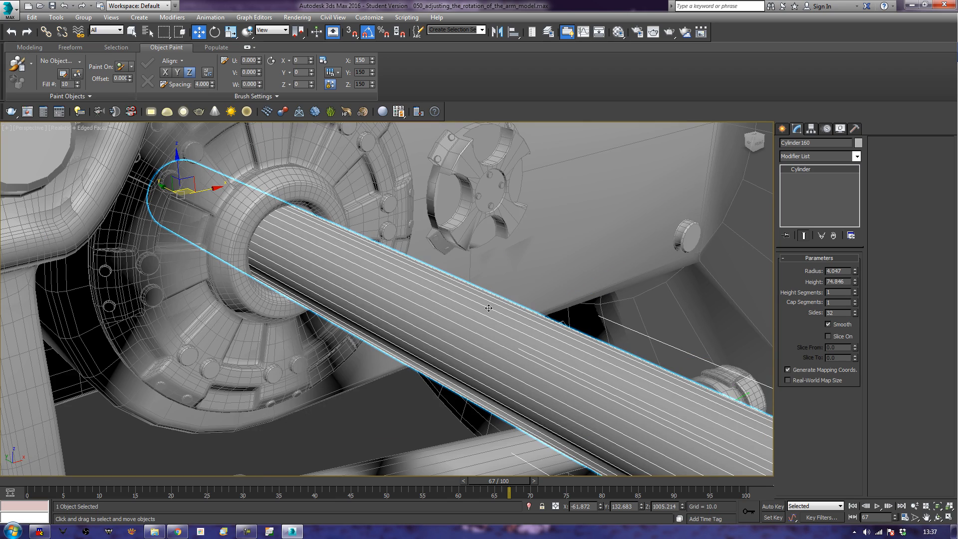
alt+middle_drag(493, 307, 574, 310)
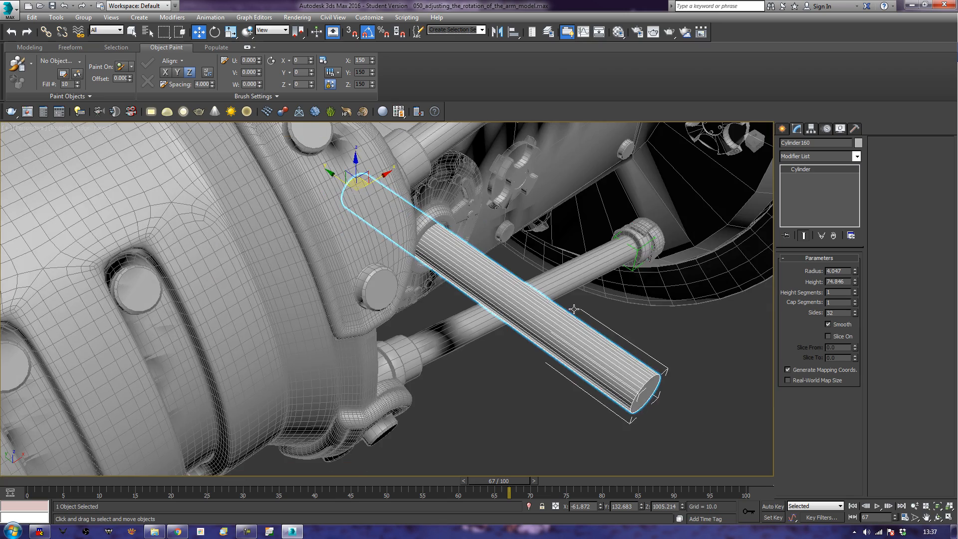
alt+middle_drag(606, 339, 558, 330)
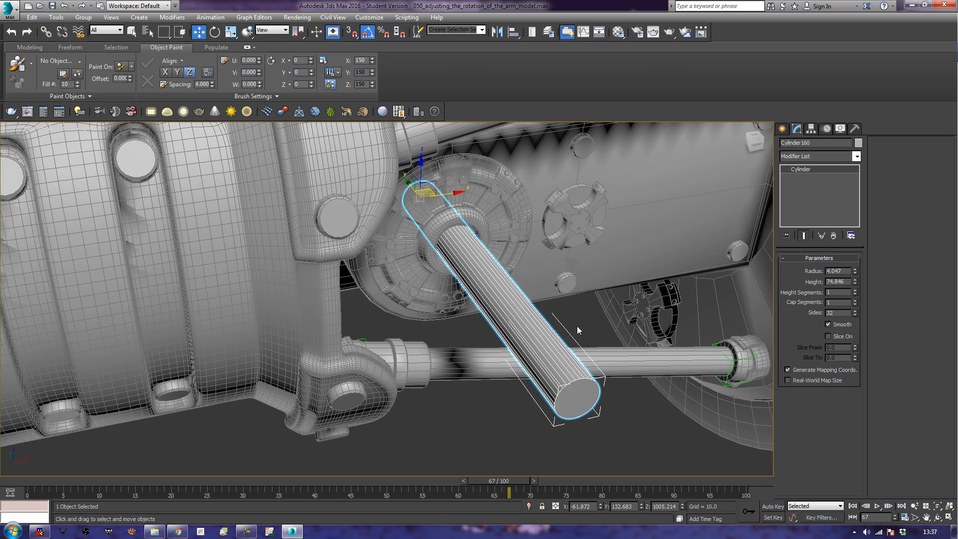
Convert the cylinder to an Editable Poly
click(782, 129)
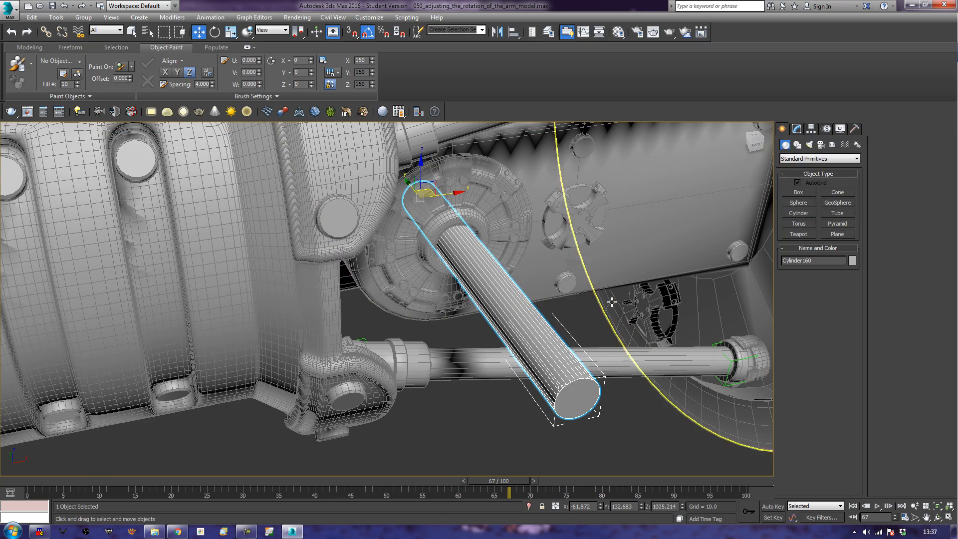
alt+middle_drag(612, 302, 629, 305)
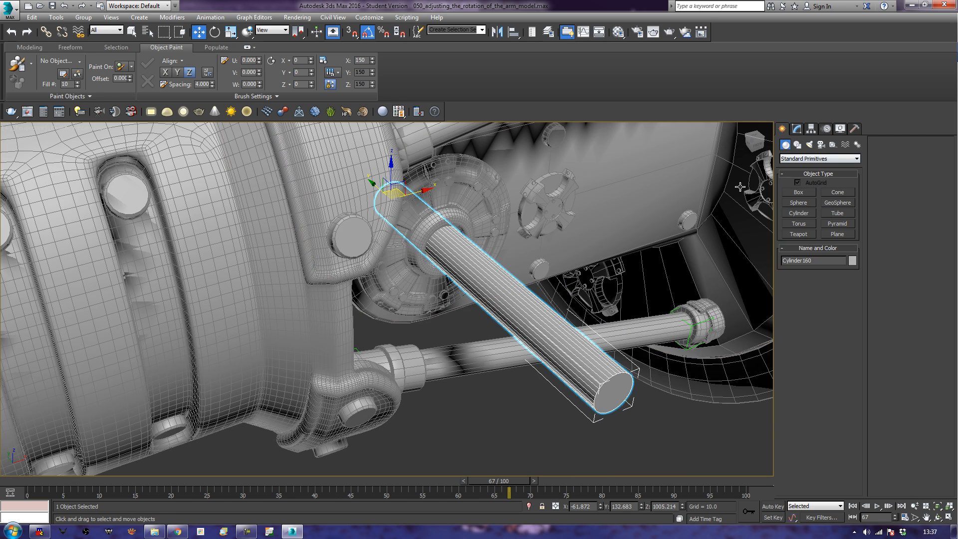
right_click(579, 364)
mouse_move(609, 461)
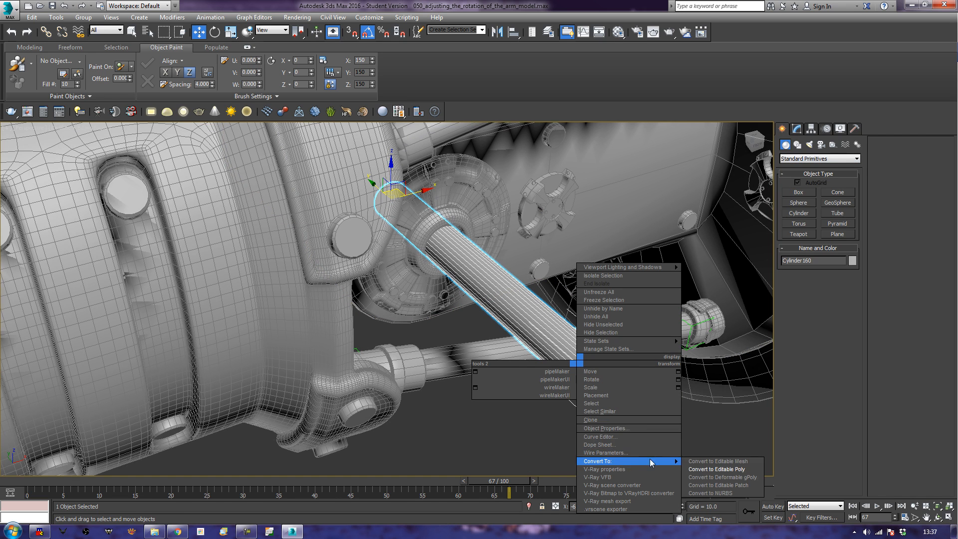
click(705, 469)
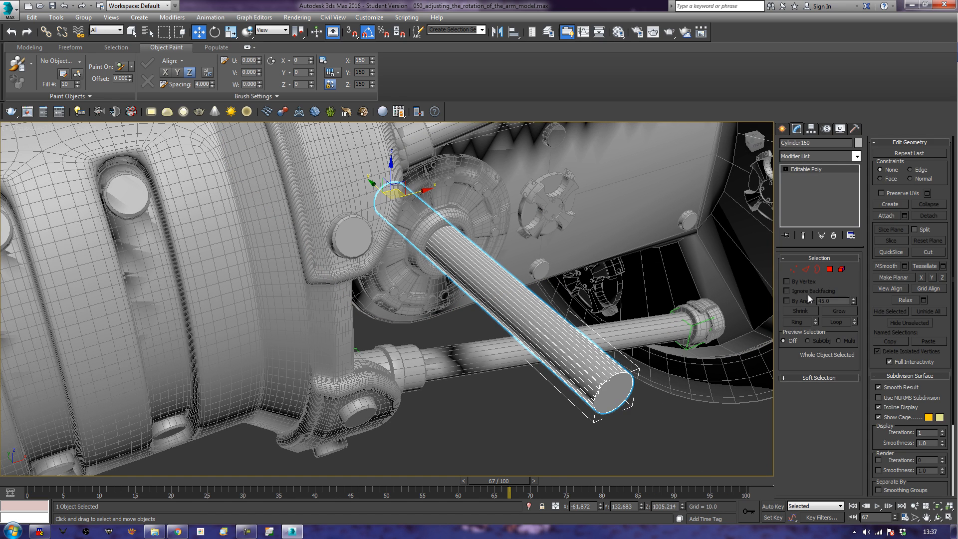
Move the cylinder's outer end polygon back along its length to the hub opening
click(829, 269)
click(607, 386)
drag(597, 376, 422, 231)
middle_drag(452, 285, 693, 398)
Bevel the cylinder's end polygon outward and inward into a stepped pin head, and leave polygon editing
scroll(466, 345, up, 5)
click(797, 422)
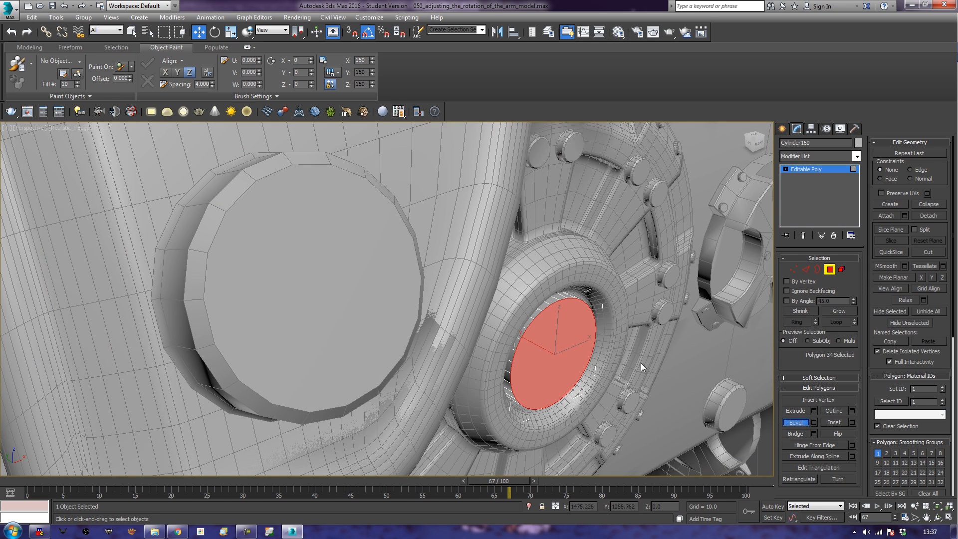
drag(556, 360, 571, 392)
click(565, 379)
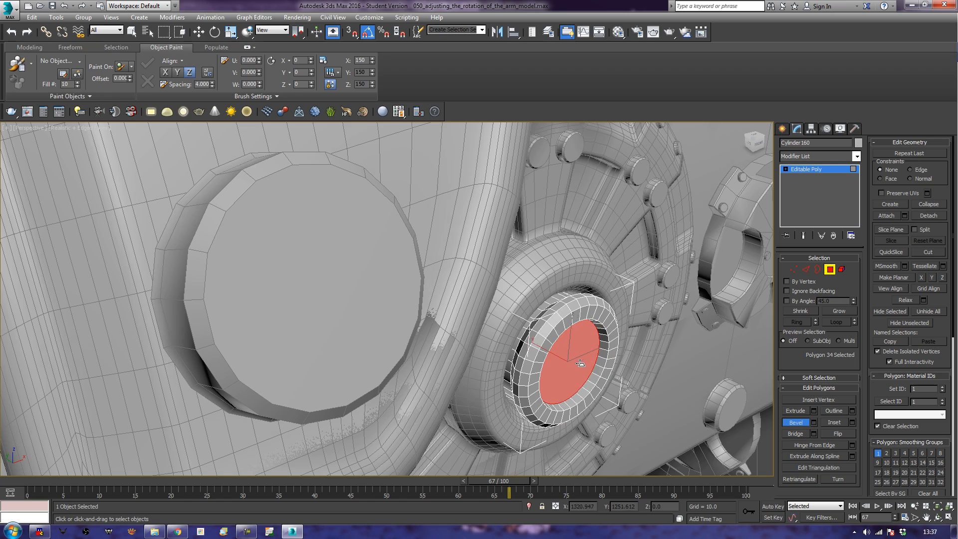
scroll(563, 384, down, 4)
mouse_move(562, 384)
alt+middle_down()
mouse_move(518, 380)
mouse_move(524, 469)
mouse_move(559, 384)
alt+middle_up()
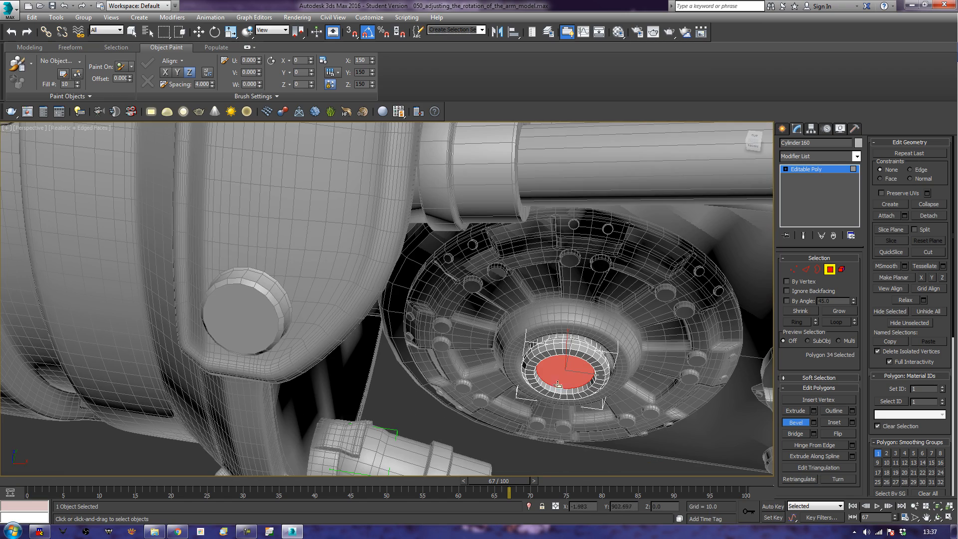
click(834, 273)
scroll(665, 366, down, 5)
alt+middle_drag(663, 368, 604, 333)
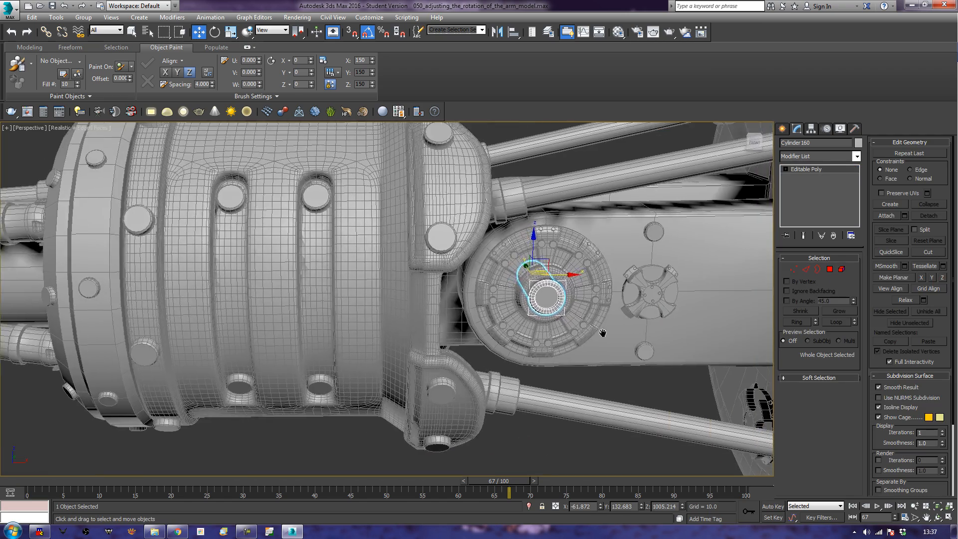
Try rotating the ribbed arm section about its joint pivot
click(396, 312)
key(e)
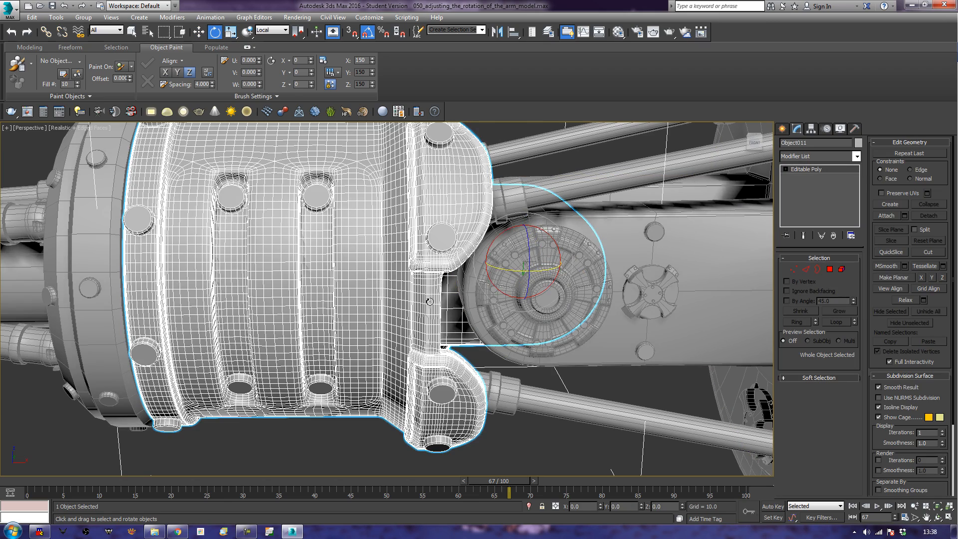
mouse_move(493, 237)
mouse_down()
mouse_move(475, 239)
mouse_move(498, 243)
mouse_up()
alt+middle_drag(499, 243, 489, 276)
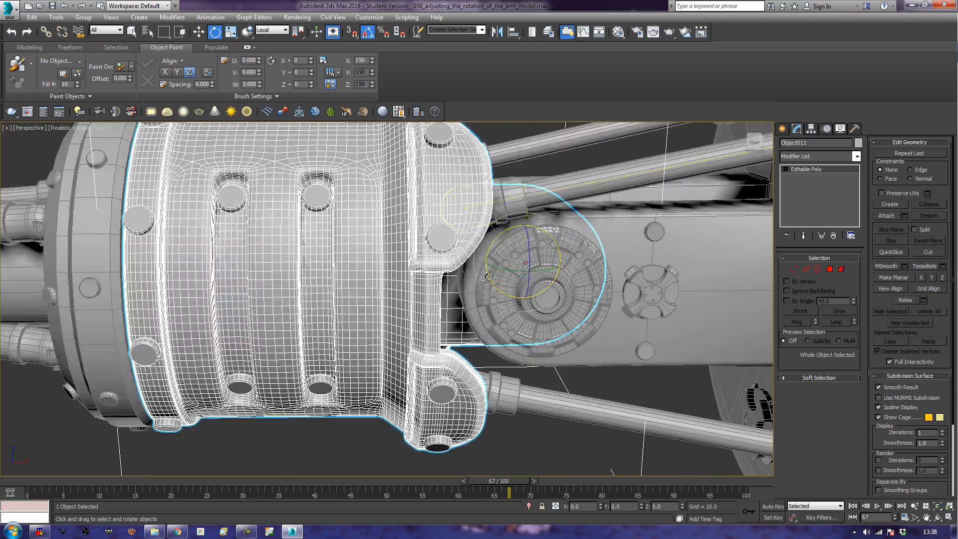
Delete the pin cylinder from the centre of the joint hub
click(557, 290)
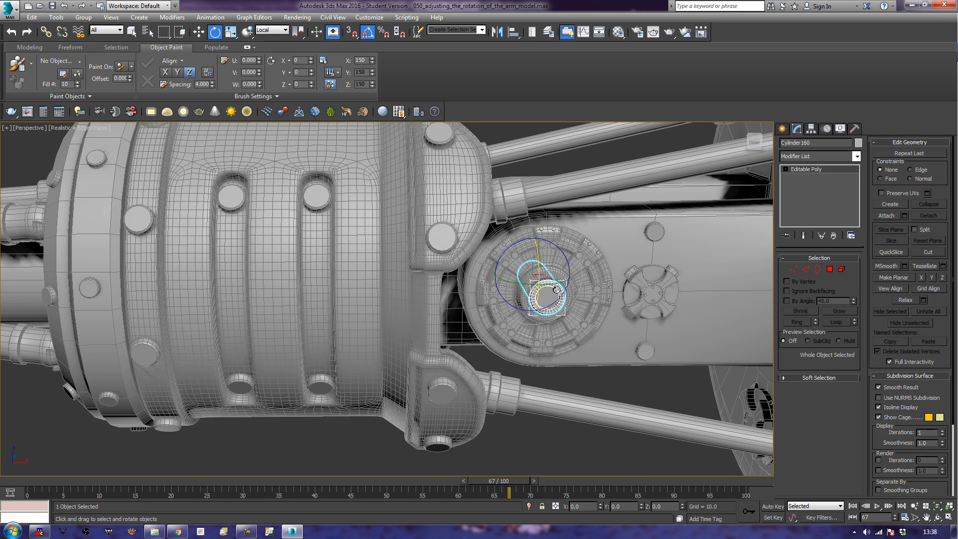
key(Delete)
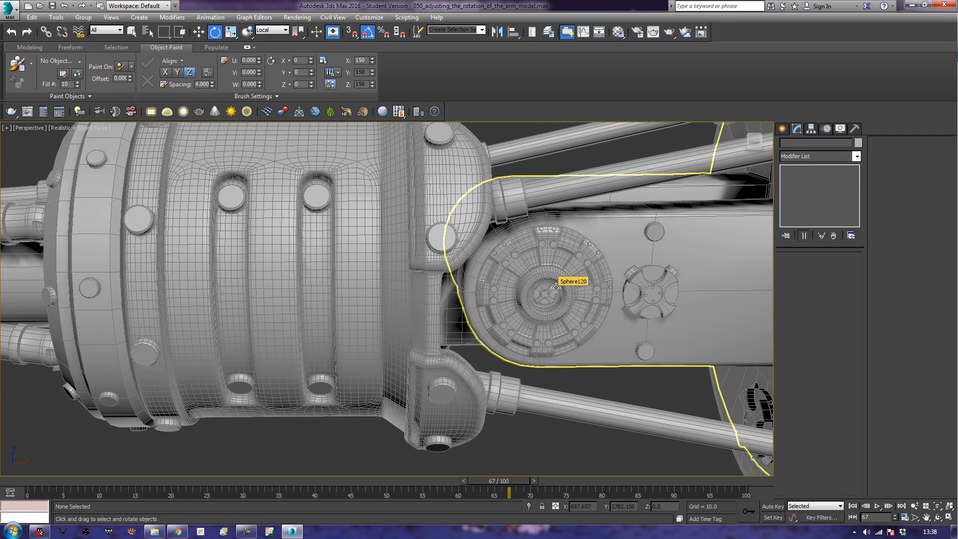
scroll(514, 288, down, 5)
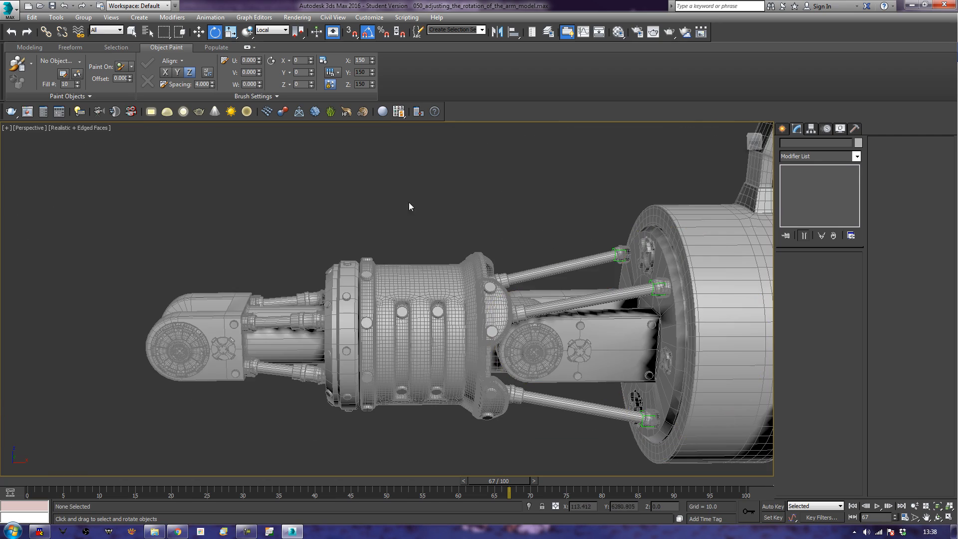
Select the outer arm end, the ribbed section, the hub joint piece and the main body together
alt+middle_drag(404, 289, 310, 273)
click(266, 308)
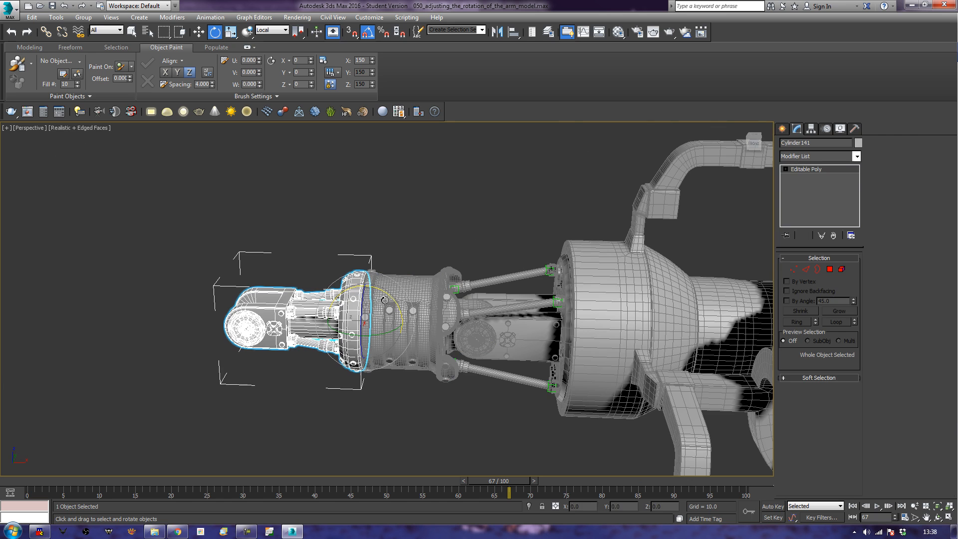
ctrl+click(411, 302)
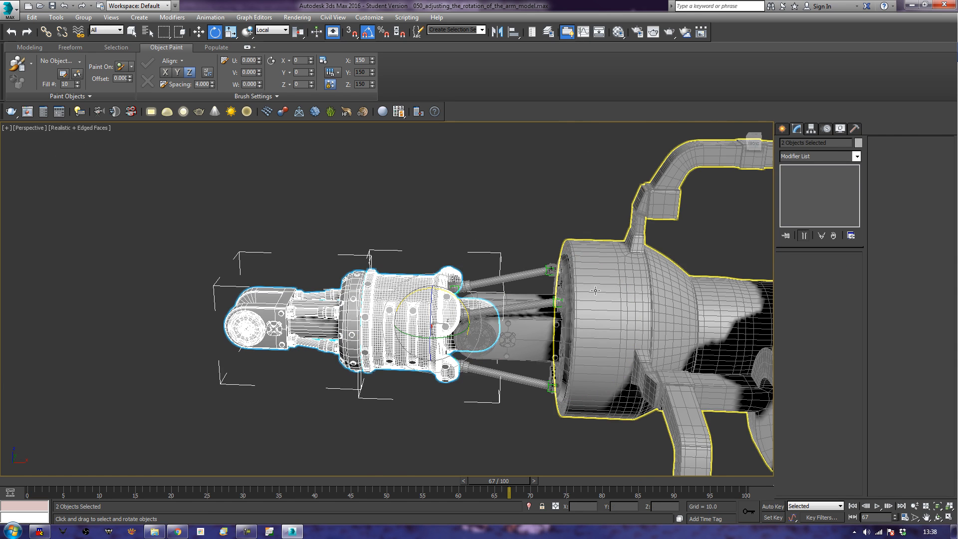
ctrl+click(564, 305)
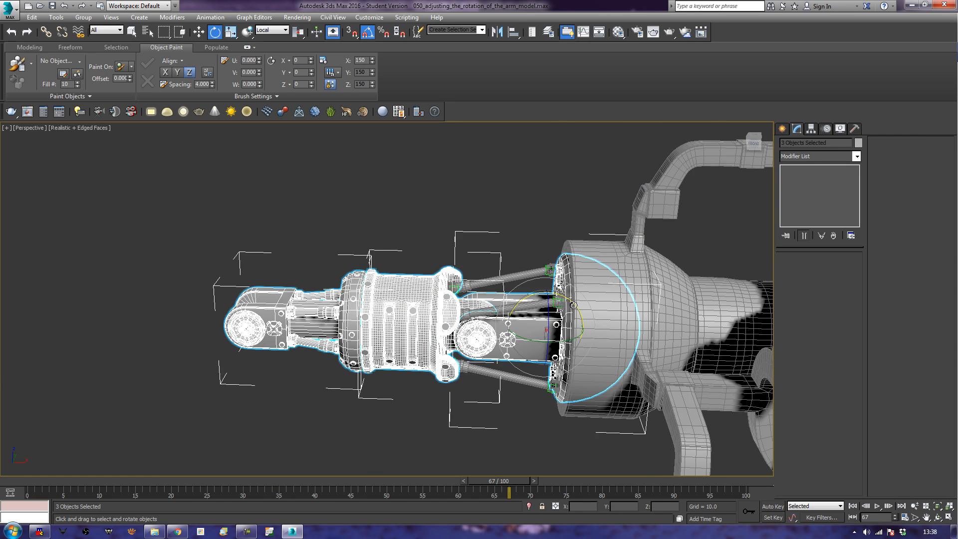
ctrl+click(600, 290)
right_click(600, 290)
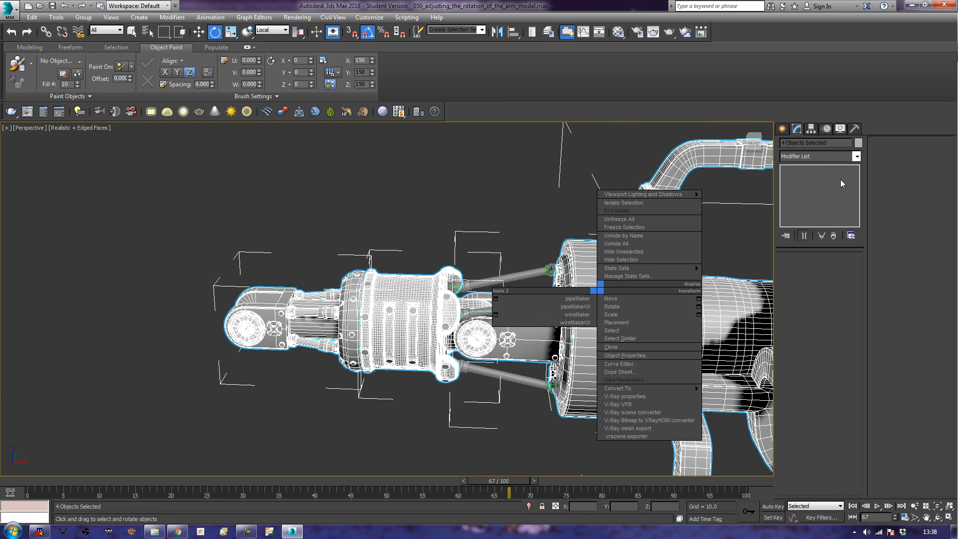
Add a Smooth modifier to the four selected arm and body parts
click(813, 156)
click(814, 156)
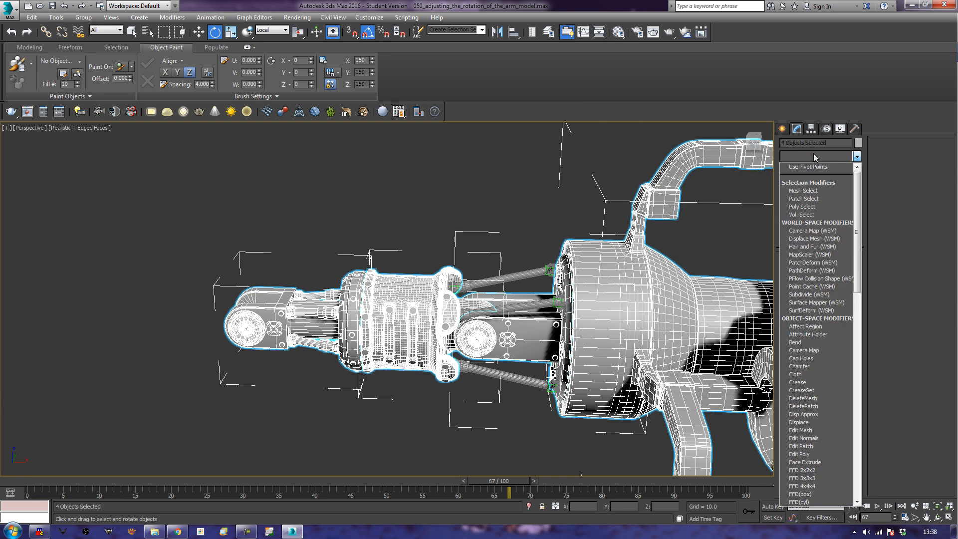
scroll(813, 156, down, 1)
key(s)
key(s)
key(s)
key(s)
key(s)
key(s)
key(s)
key(s)
key(s)
key(s)
key(s)
key(s)
key(s)
key(s)
key(s)
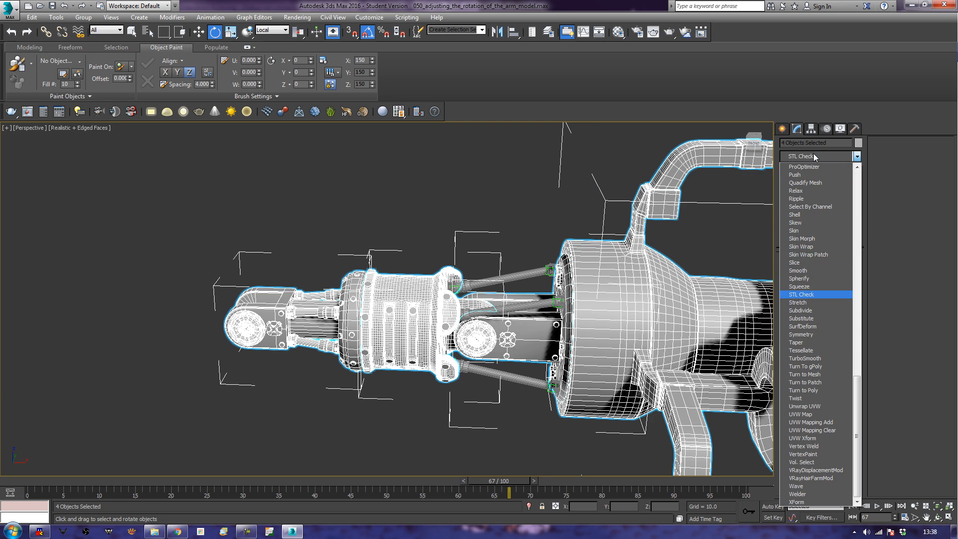
key(Up)
key(Up)
key(Up)
key(Up)
key(Up)
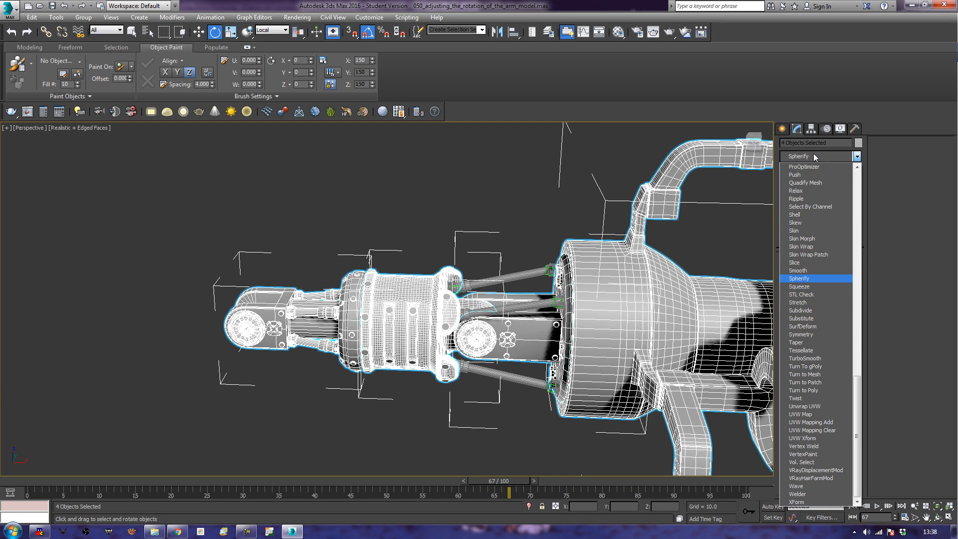
key(Return)
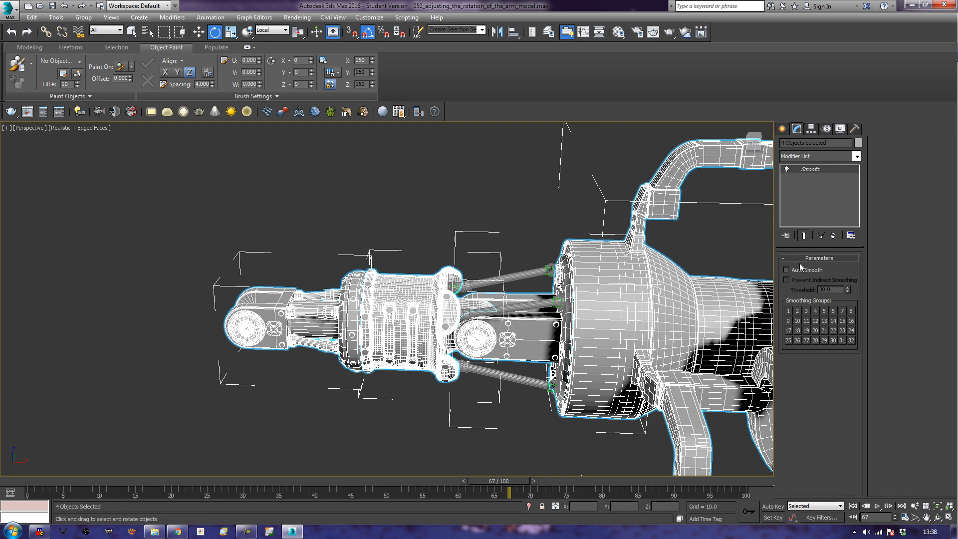
Enable Auto Smooth with a threshold of 24.5, convert the parts to Editable Poly, and clear the selection
click(810, 272)
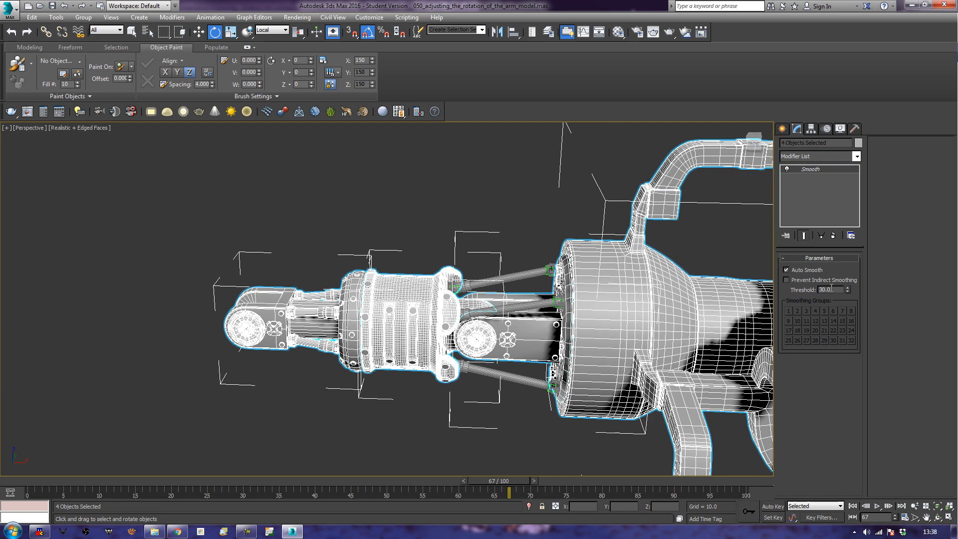
double_click(839, 291)
text(24.5)
right_click(405, 281)
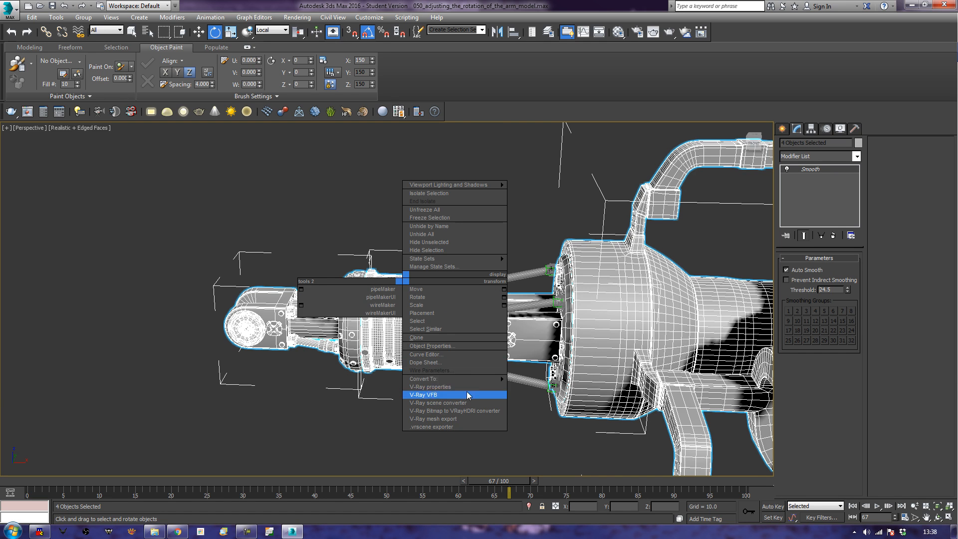
mouse_move(480, 381)
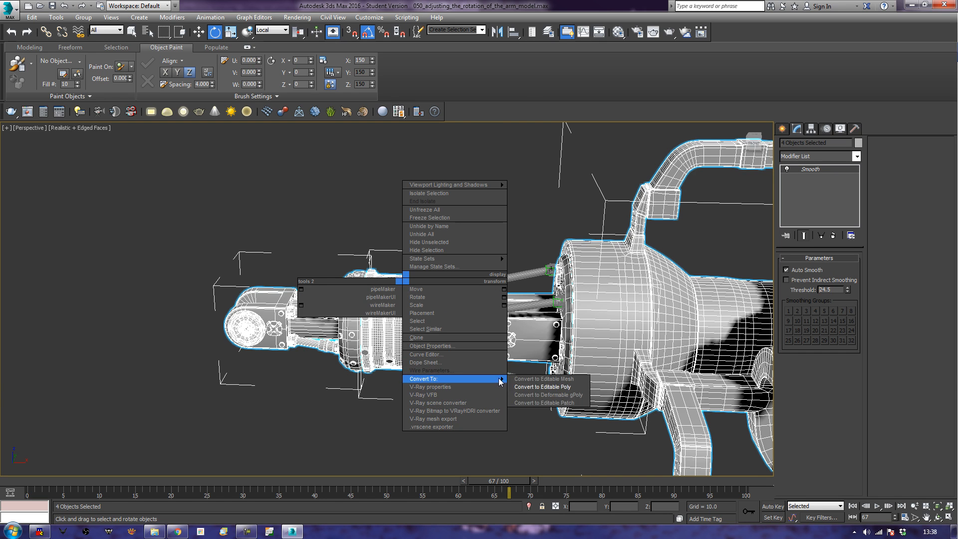
click(528, 388)
click(532, 209)
Select the whole arm hierarchy from the shoulder joint piece outward in the front view
click(445, 313)
mouse_move(464, 295)
mouse_down()
mouse_move(447, 291)
mouse_move(463, 290)
mouse_up()
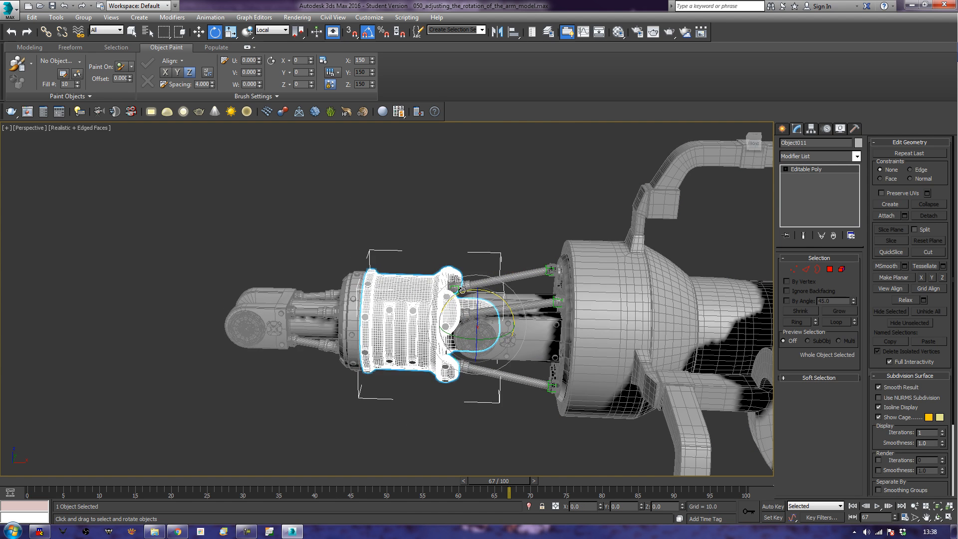
scroll(466, 216, down, 4)
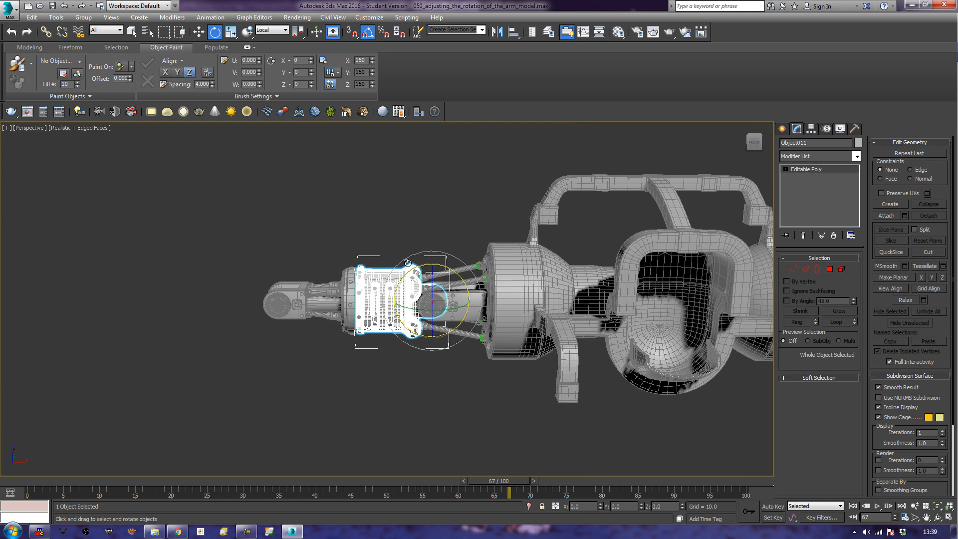
key(f)
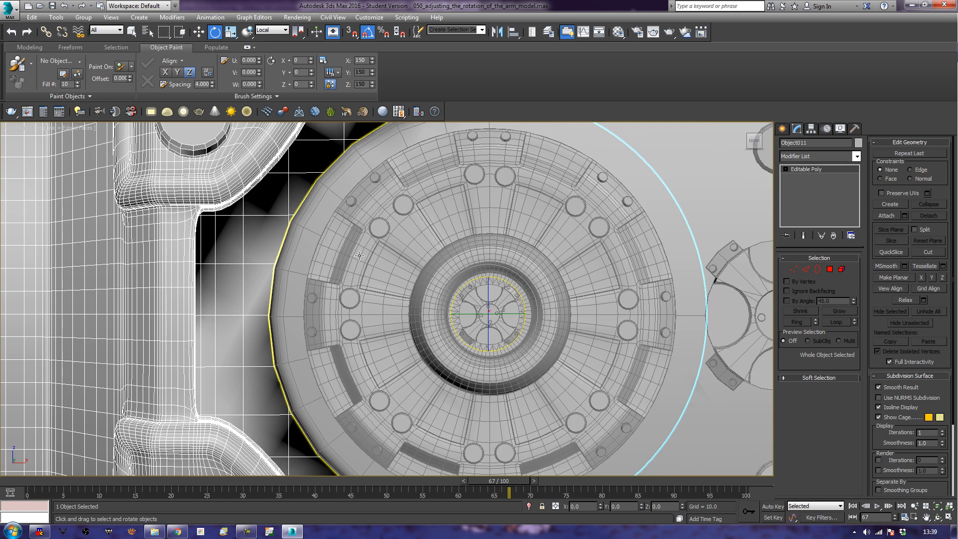
key(z)
scroll(282, 240, down, 3)
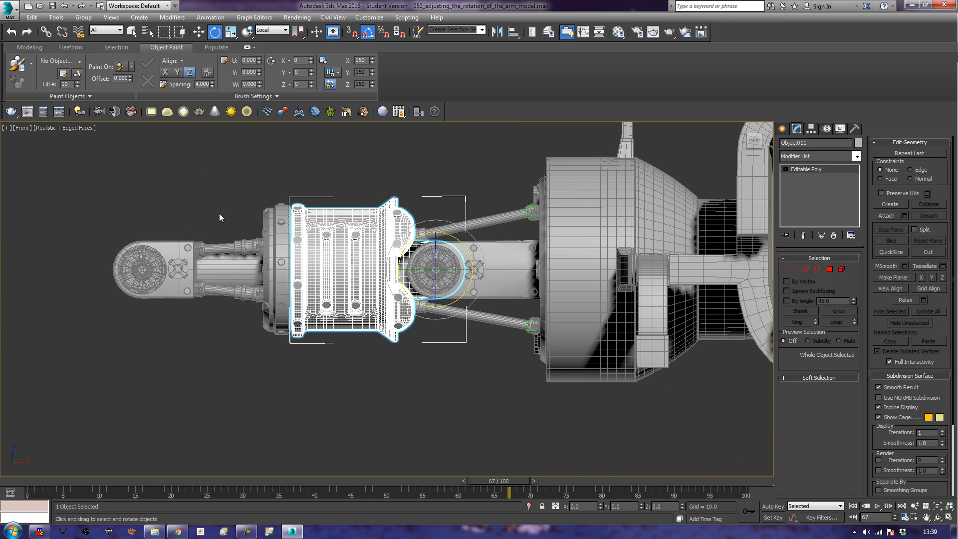
double_click(510, 270)
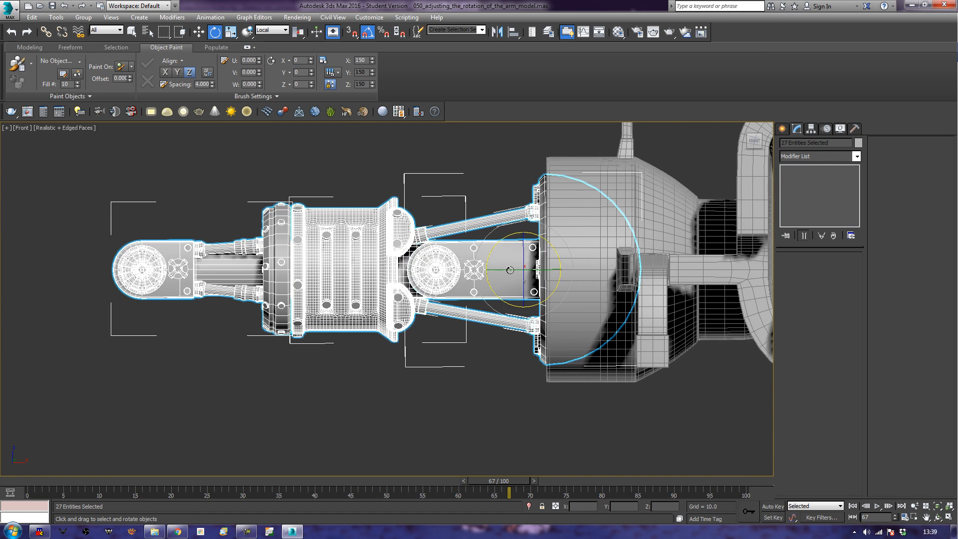
Clone the arm hierarchy along X to the opposite side of the body as one reference copy in the top view
scroll(510, 270, up, 1)
scroll(486, 306, down, 3)
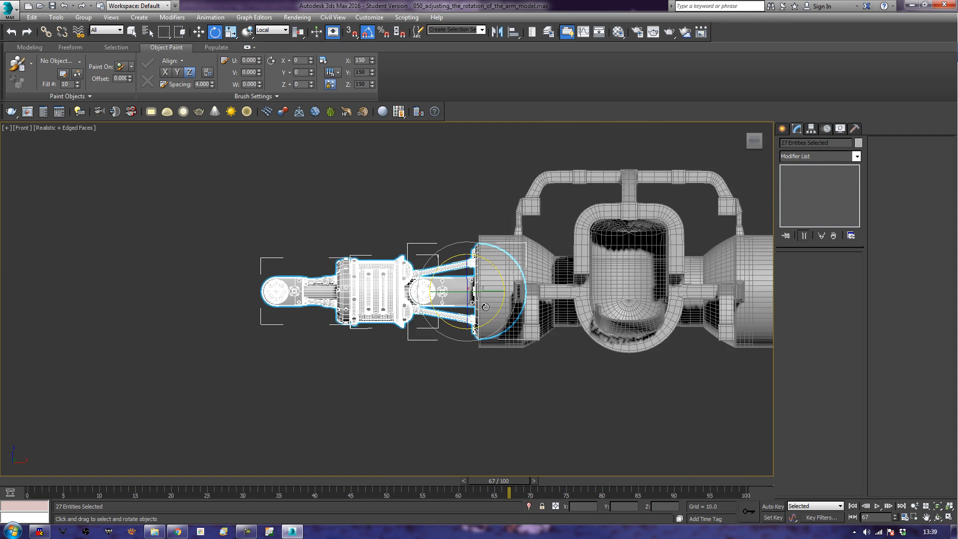
key(t)
scroll(485, 320, down, 3)
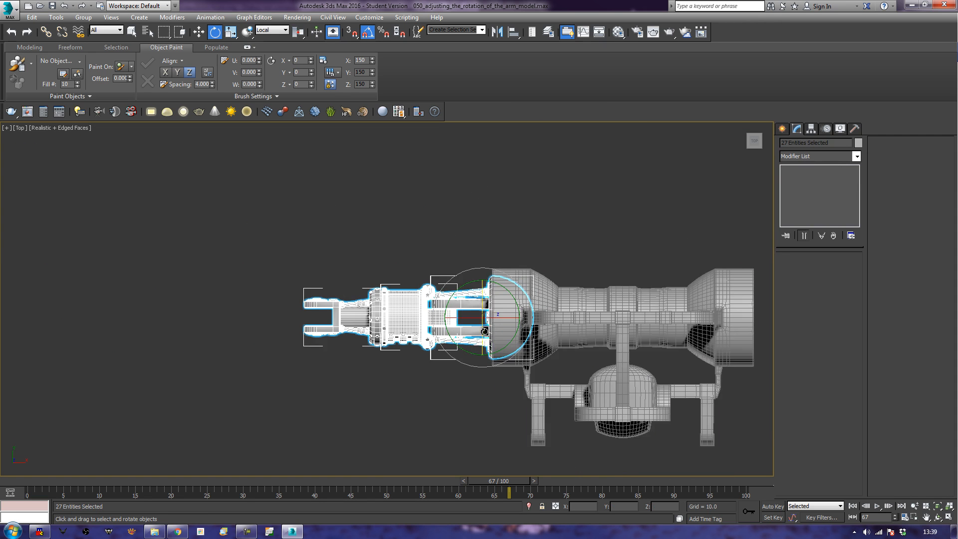
middle_drag(483, 331, 413, 333)
key(w)
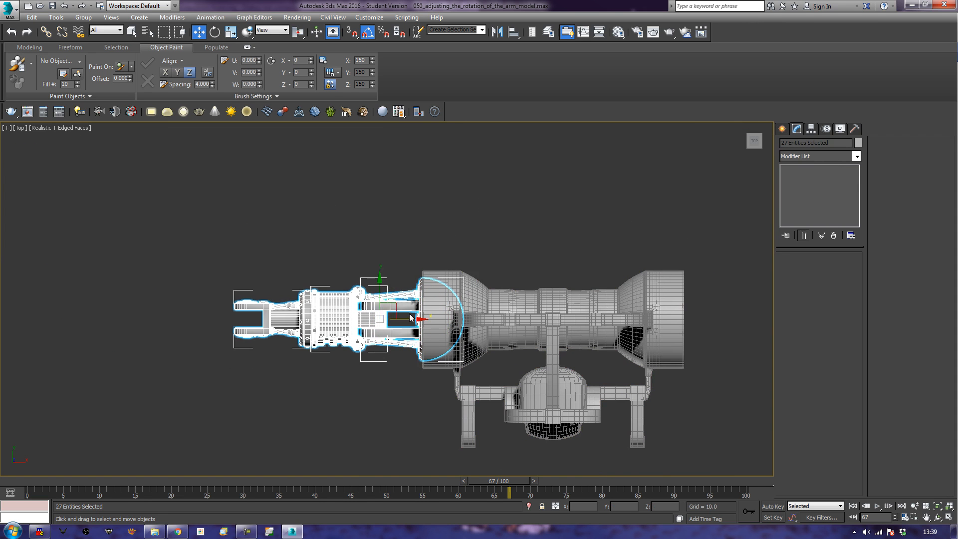
mouse_move(429, 318)
mouse_down()
mouse_move(713, 344)
mouse_move(732, 367)
mouse_up()
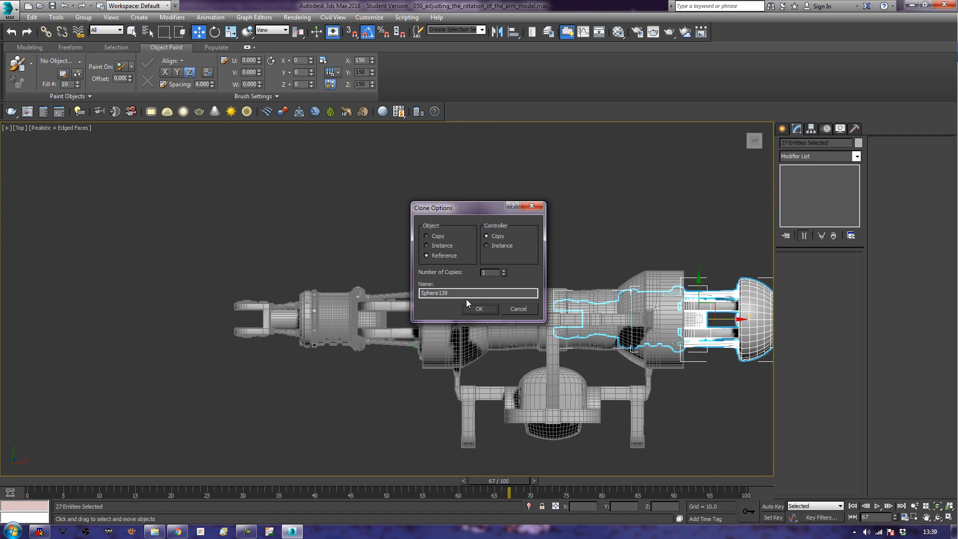
click(487, 311)
Rotate the copied arm's shoulder piece half a turn so the arm points outward from the body
middle_drag(702, 361, 539, 371)
click(601, 333)
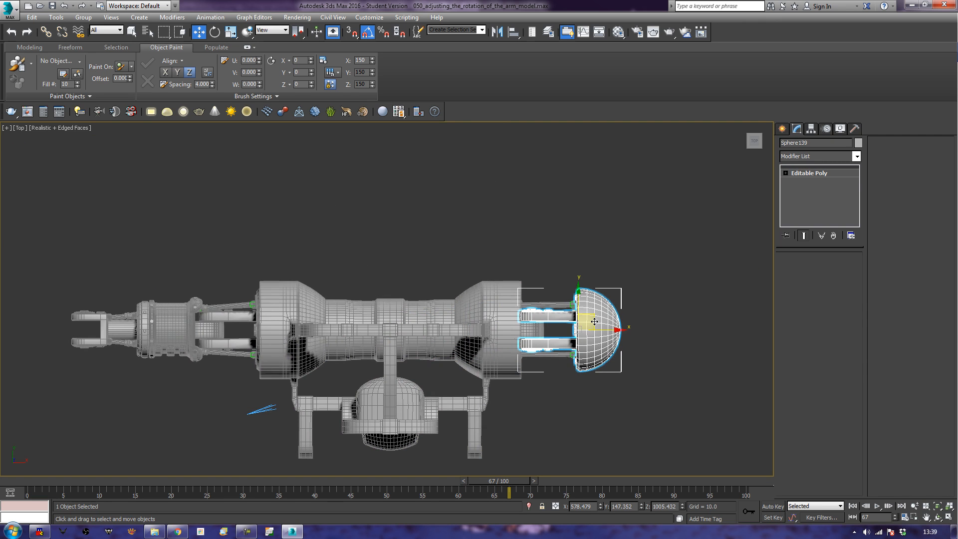
key(e)
drag(604, 303, 692, 343)
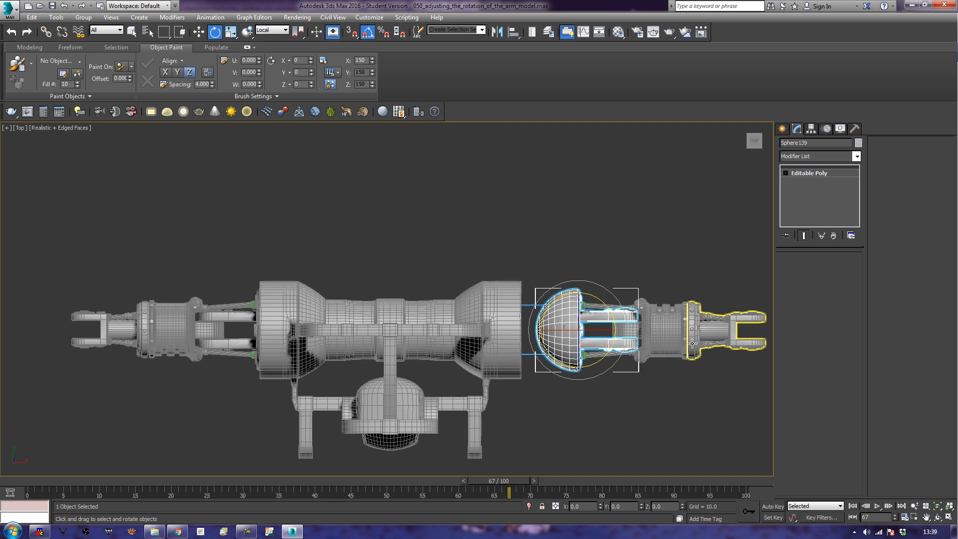
Move the copied arm along X into the opposite shoulder socket to mirror the original arm, and clear the selection
key(f)
key(z)
middle_drag(400, 313, 626, 304)
scroll(594, 298, down, 3)
key(w)
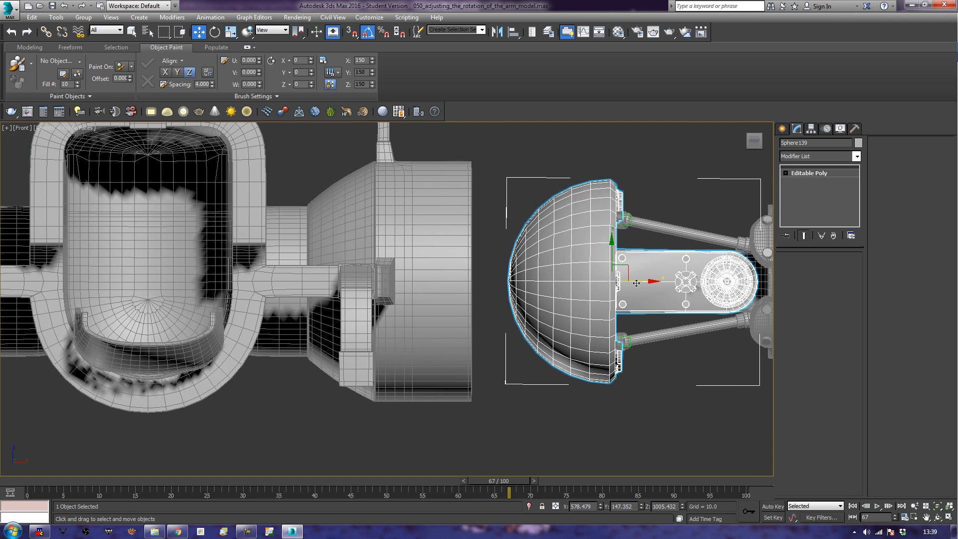
drag(634, 283, 512, 262)
middle_drag(814, 333, 444, 279)
click(594, 163)
key(z)
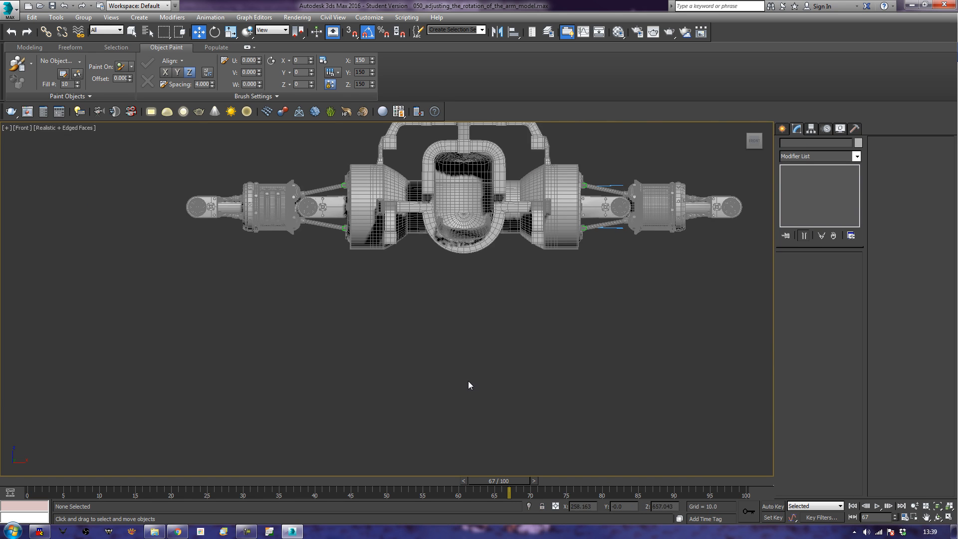
Unhide all hidden parts of the robot in the perspective view
key(p)
scroll(467, 377, down, 6)
alt+middle_drag(371, 382, 423, 406)
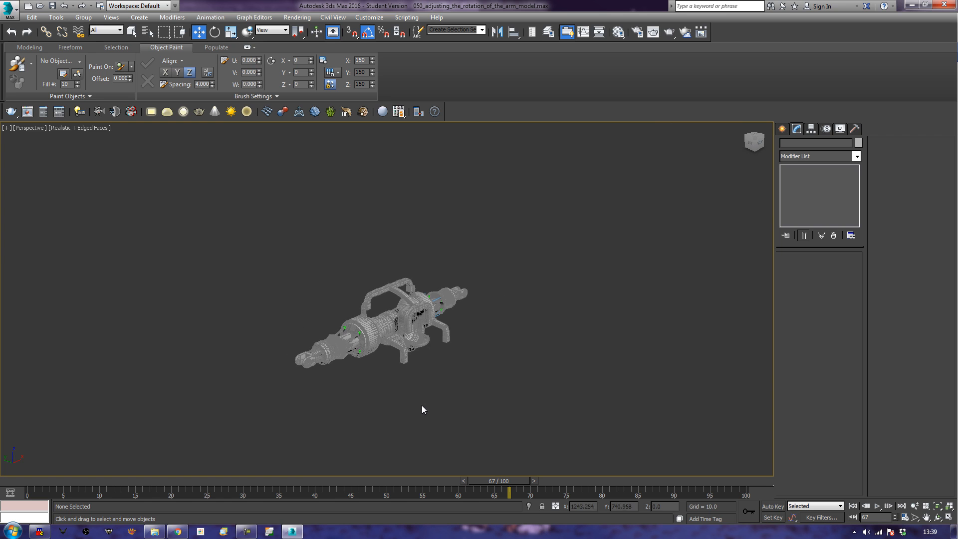
click(316, 367)
click(377, 411)
right_click(367, 381)
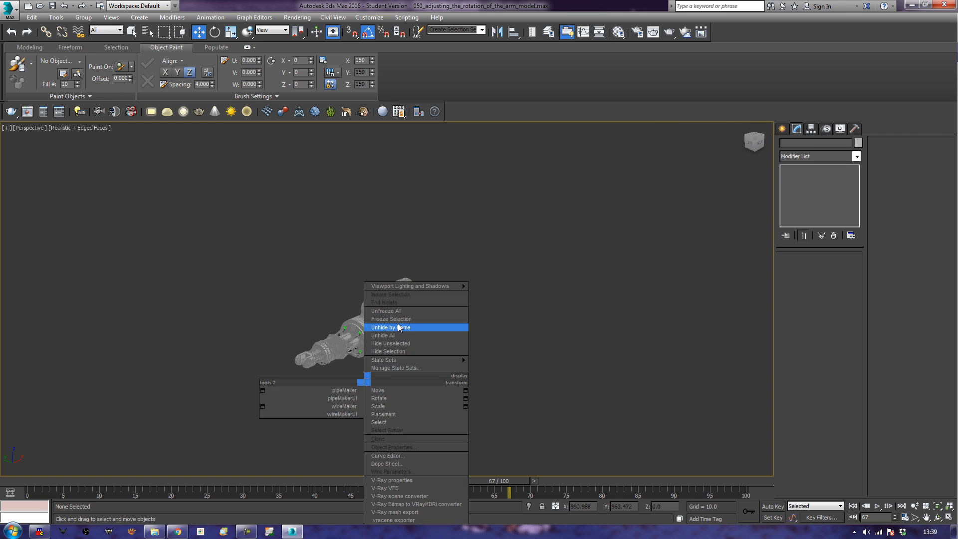
click(403, 336)
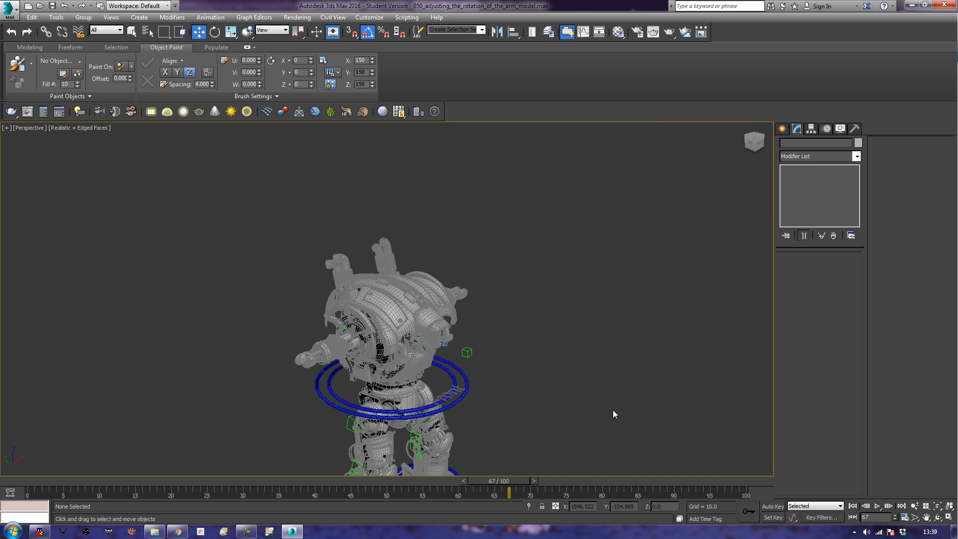
Show the model shaded without edged faces and examine the complete robot with both arms from the front
key(F3)
key(F3)
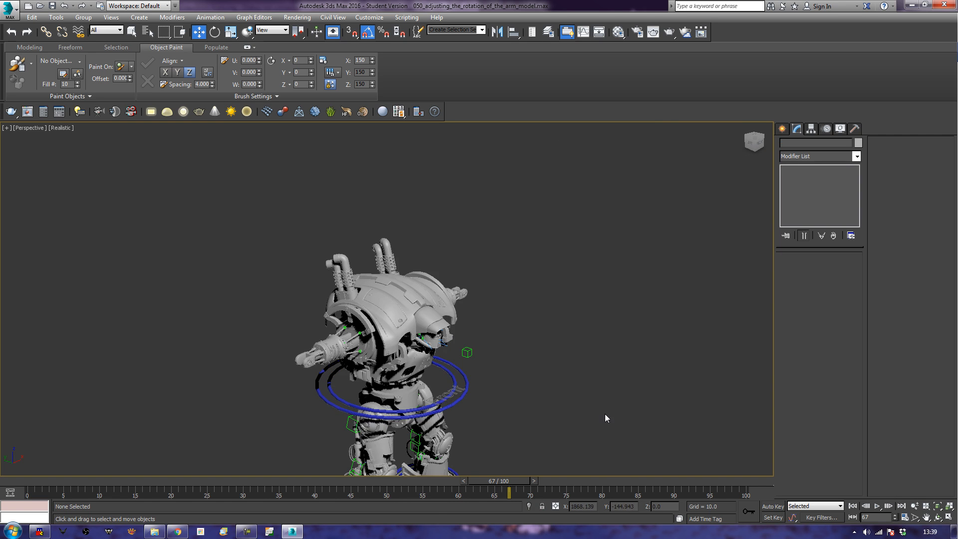
mouse_move(603, 422)
alt+middle_down()
mouse_move(515, 404)
mouse_move(600, 411)
alt+middle_up()
middle_drag(552, 430, 614, 319)
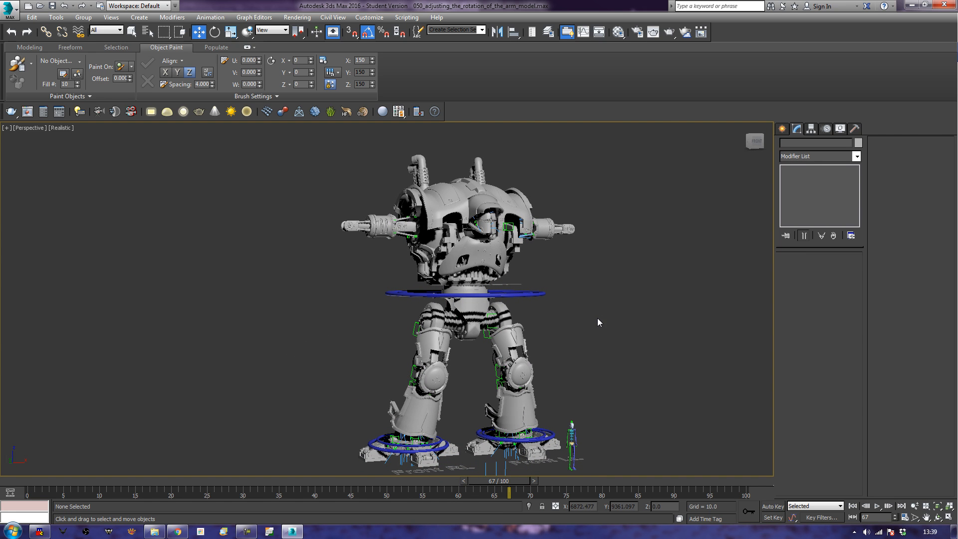